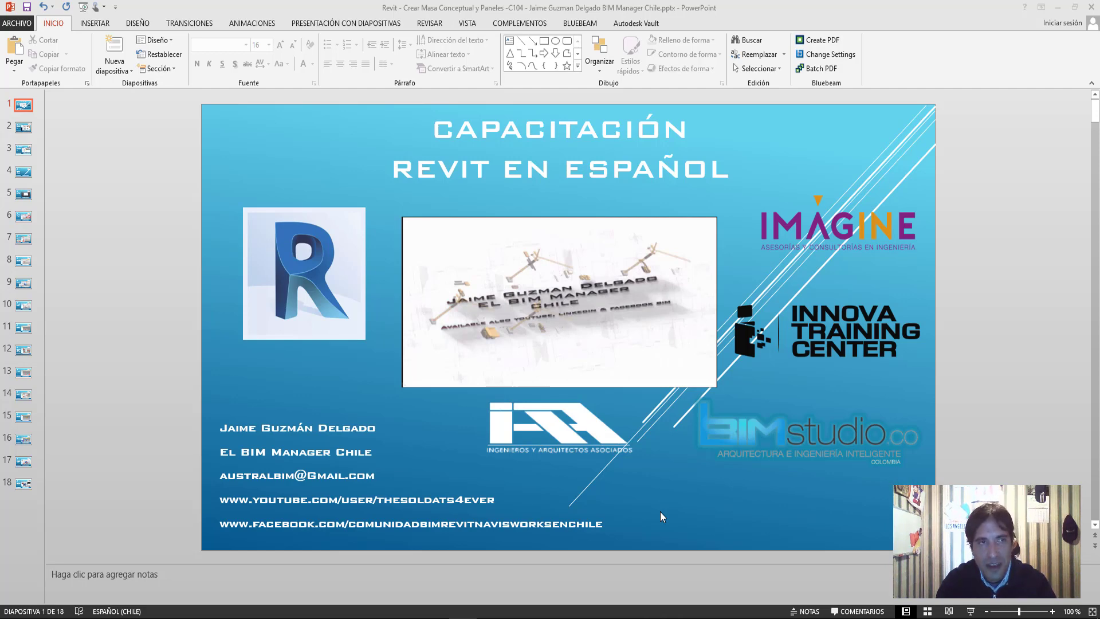
Page through the intro slides to slide 5, pasting and removing text on slide 4, then orbit the Revit mass
scroll(661, 511, "down", 2)
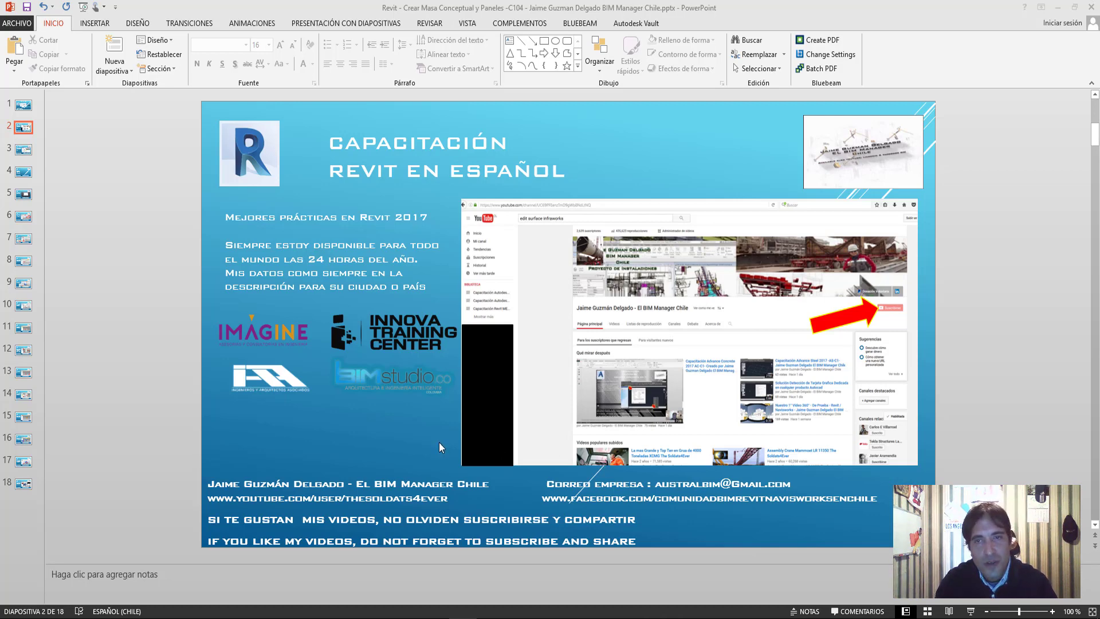
scroll(351, 443, "down", 1)
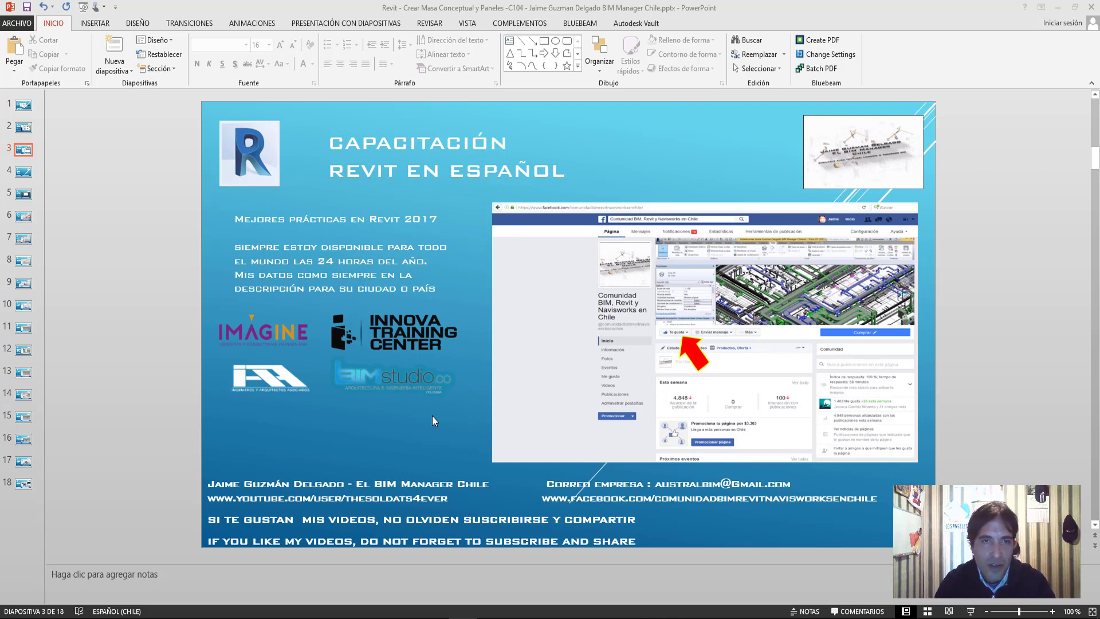
scroll(432, 415, "down", 1)
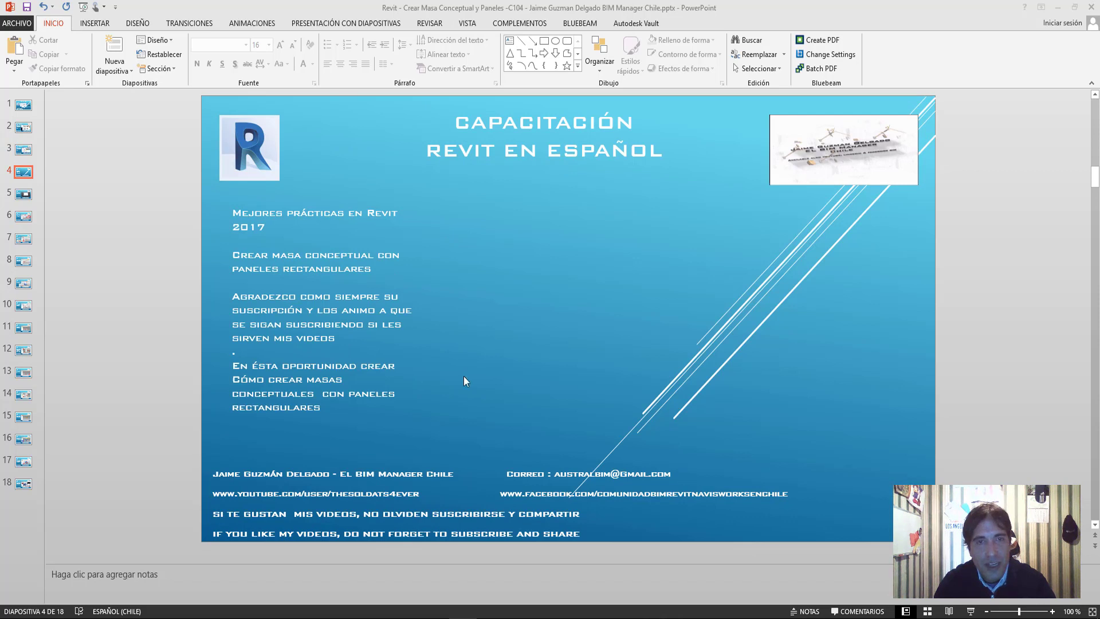
key("ctrl+v")
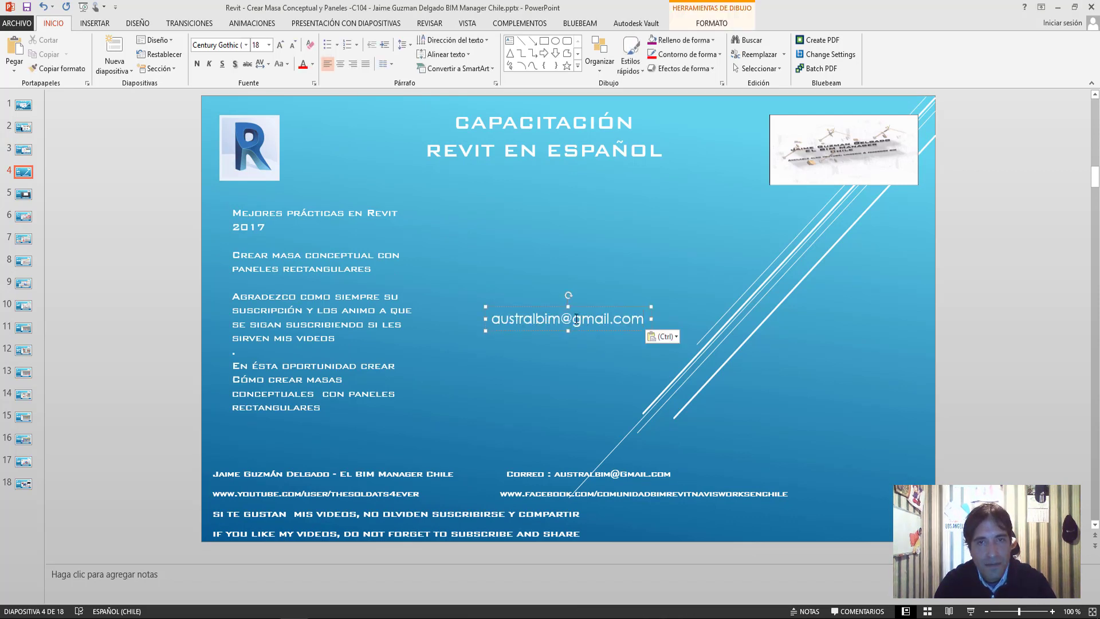
key("Delete")
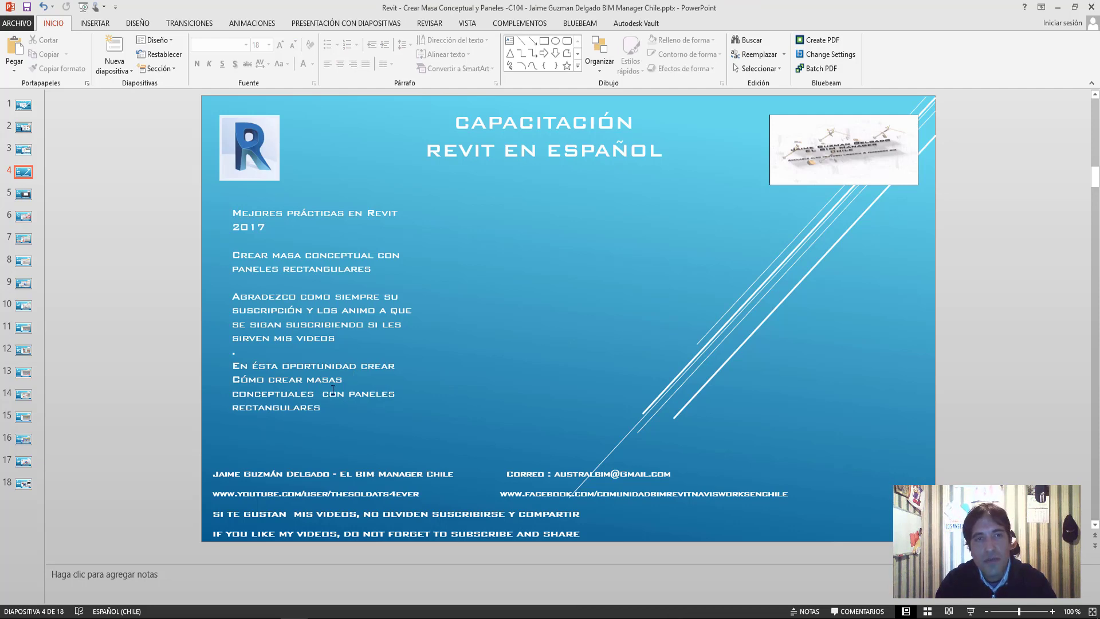
scroll(333, 389, "down", 2)
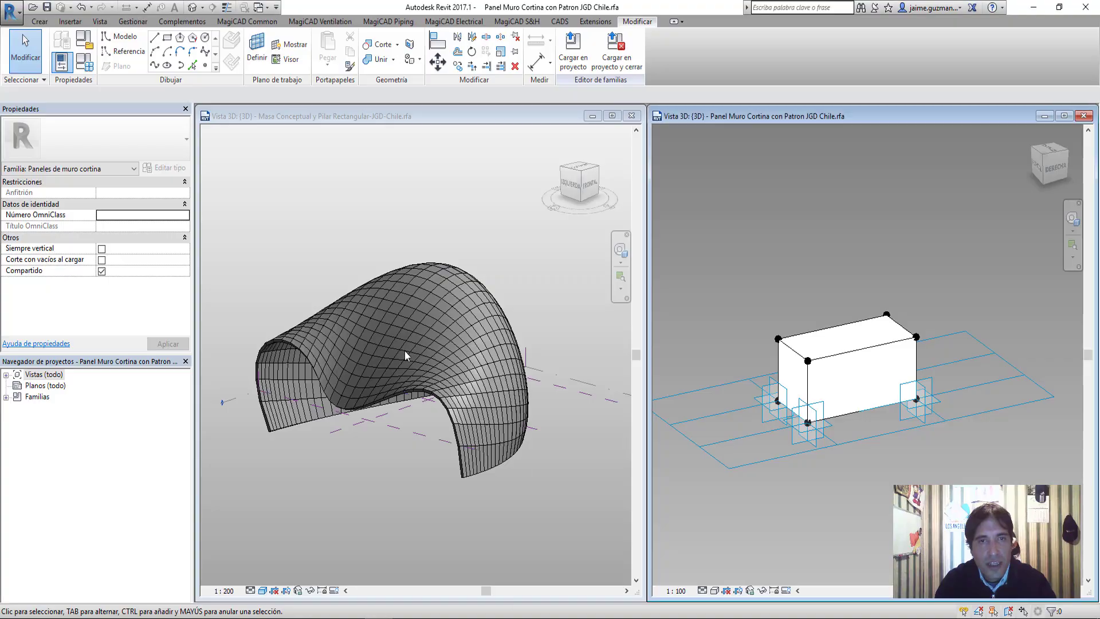
middle_click_drag(405, 351, 367, 367, "shift")
Activate the conceptual mass view, select its divided surface, and orbit and zoom around the curtain panels
left_click(414, 351)
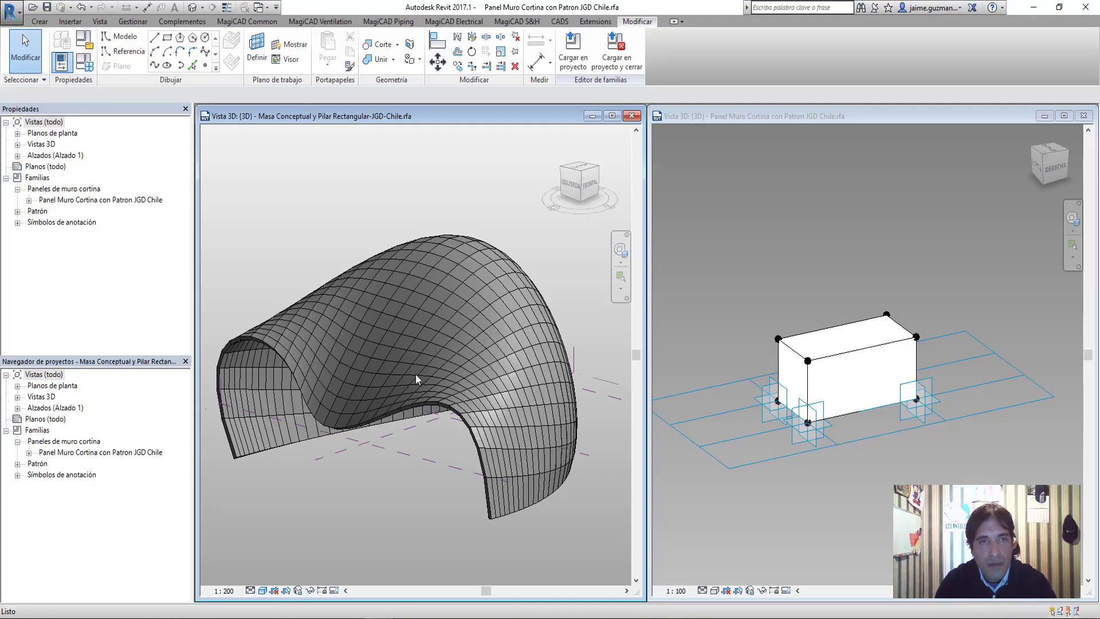
left_click(372, 377)
mouse_move(373, 377)
middle_mouse_down("shift")
mouse_move(445, 312)
mouse_move(422, 335)
middle_mouse_up("shift")
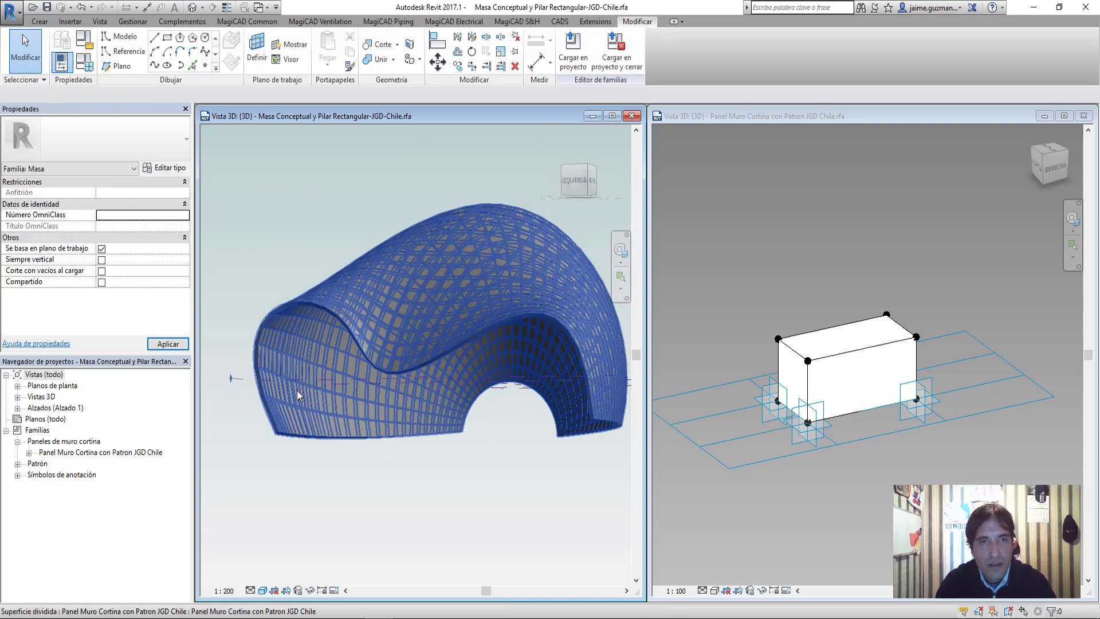
scroll(285, 415, "up", 5)
scroll(285, 415, "down", 5)
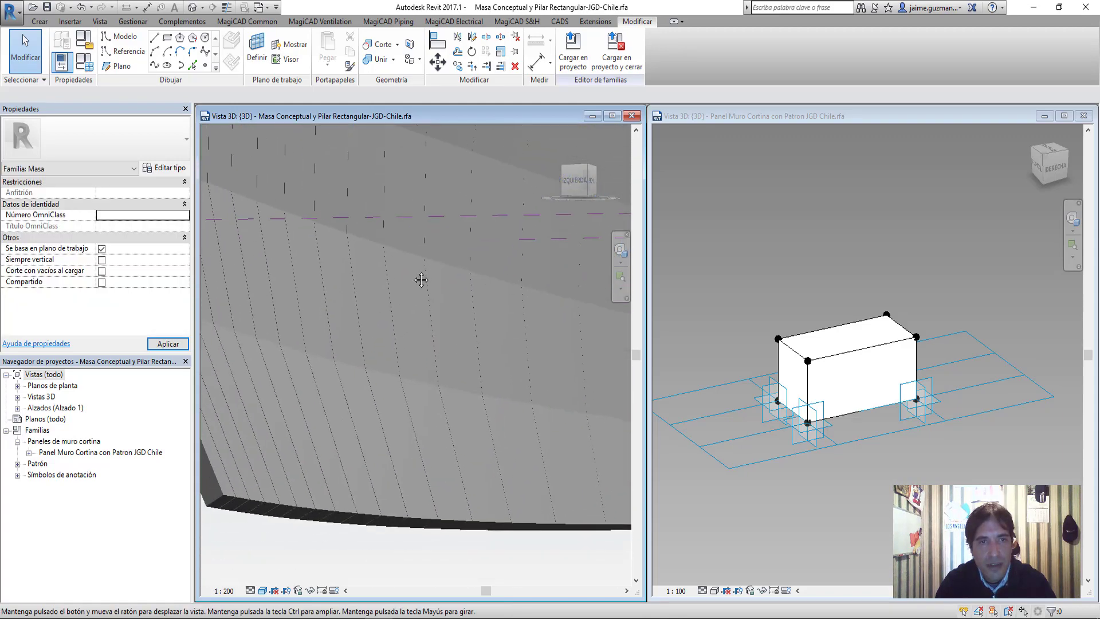
scroll(338, 404, "down", 3)
mouse_move(321, 342)
middle_mouse_down("shift")
mouse_move(370, 383)
mouse_move(319, 272)
middle_mouse_up("shift")
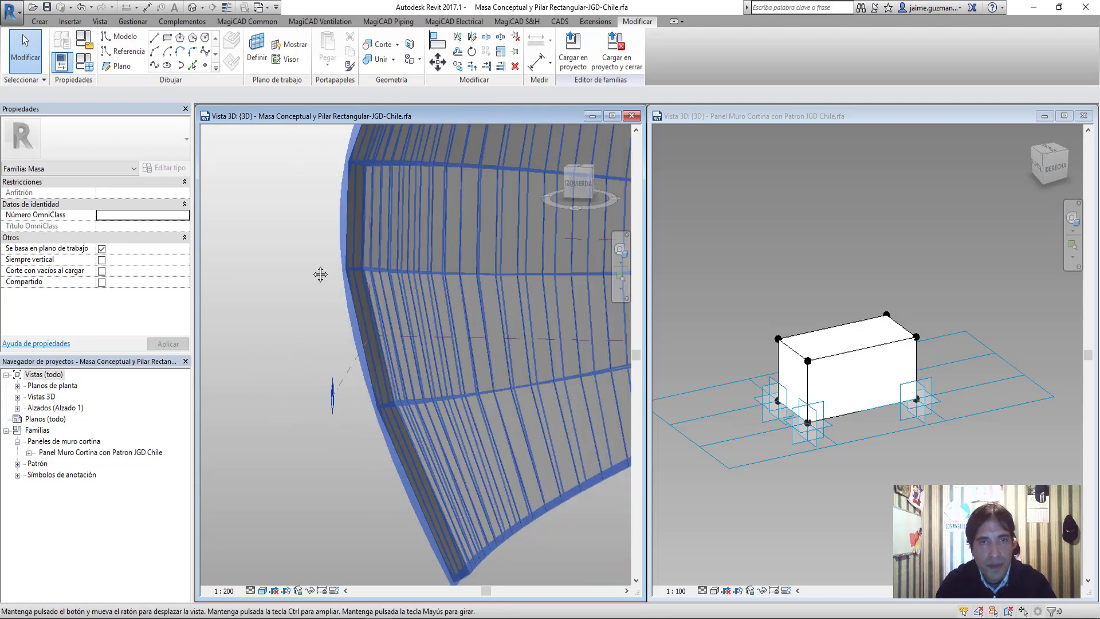
mouse_move(359, 364)
middle_mouse_down("shift")
mouse_move(362, 376)
mouse_move(424, 269)
middle_mouse_up("shift")
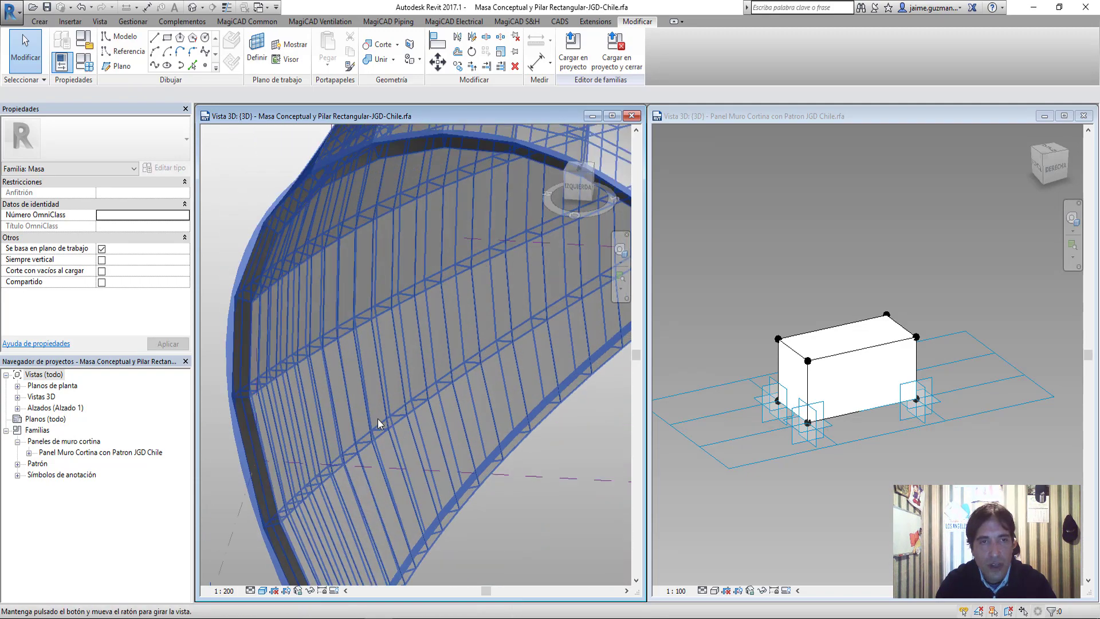
scroll(350, 327, "up", 3)
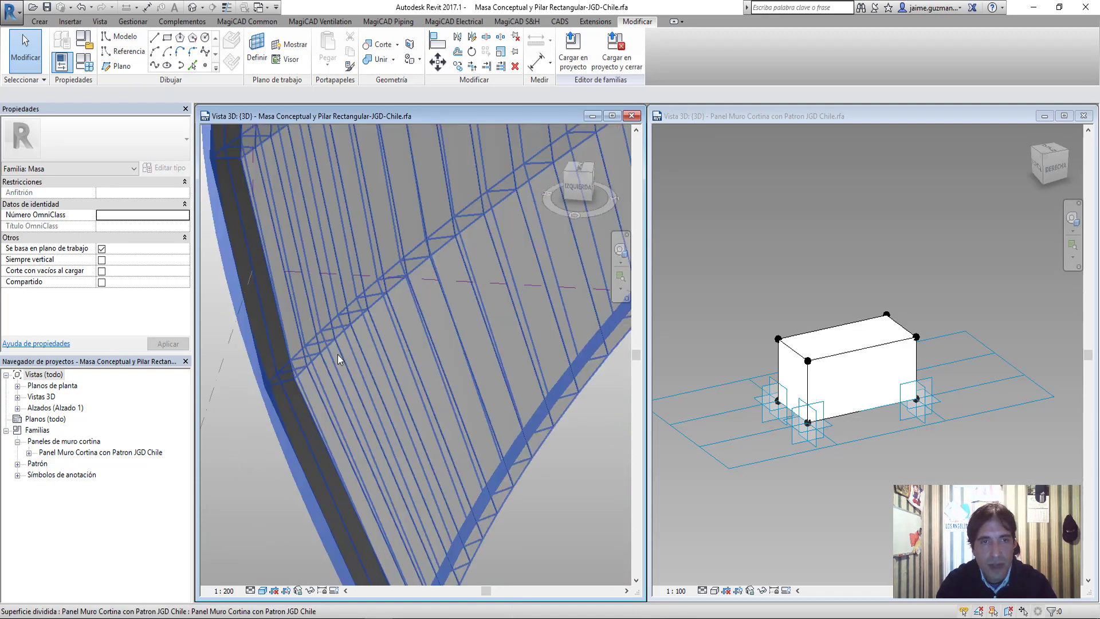
scroll(287, 373, "up", 2)
mouse_move(280, 386)
middle_mouse_down("shift")
mouse_move(364, 364)
mouse_move(376, 432)
mouse_move(351, 409)
middle_mouse_up("shift")
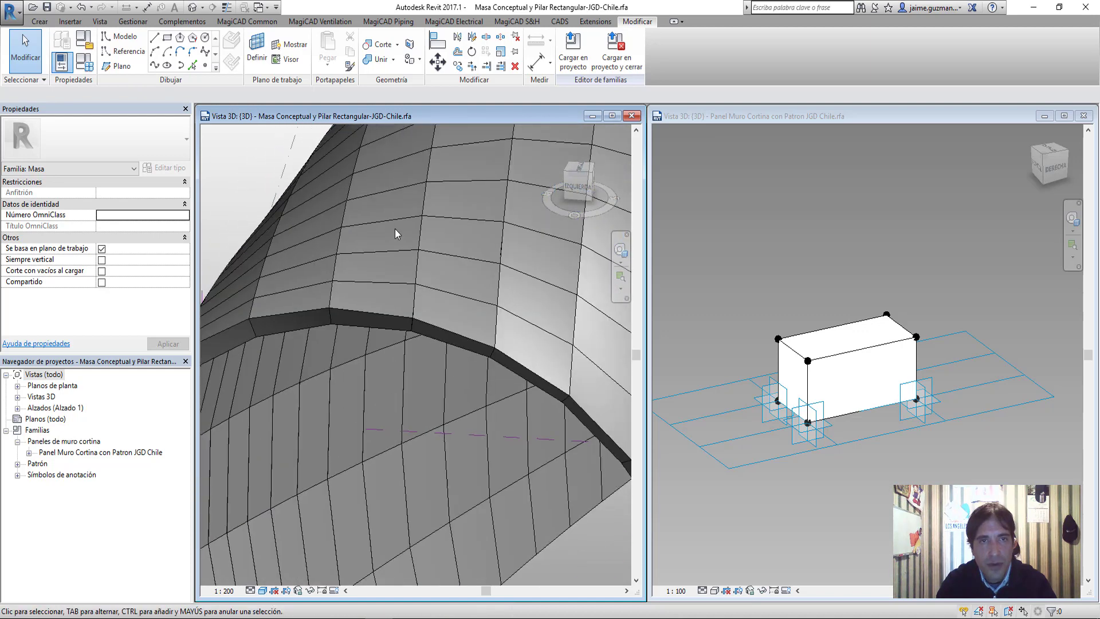
Select a single curtain panel, set its Altura Puntos to -2 m, and view the resulting box
key("Tab")
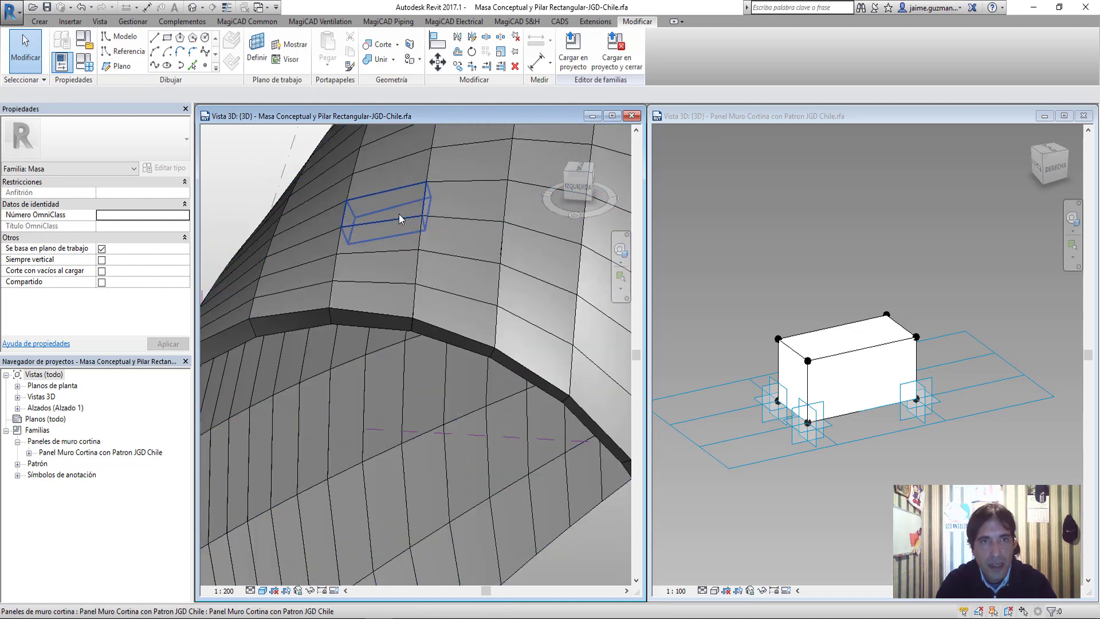
left_click(400, 218)
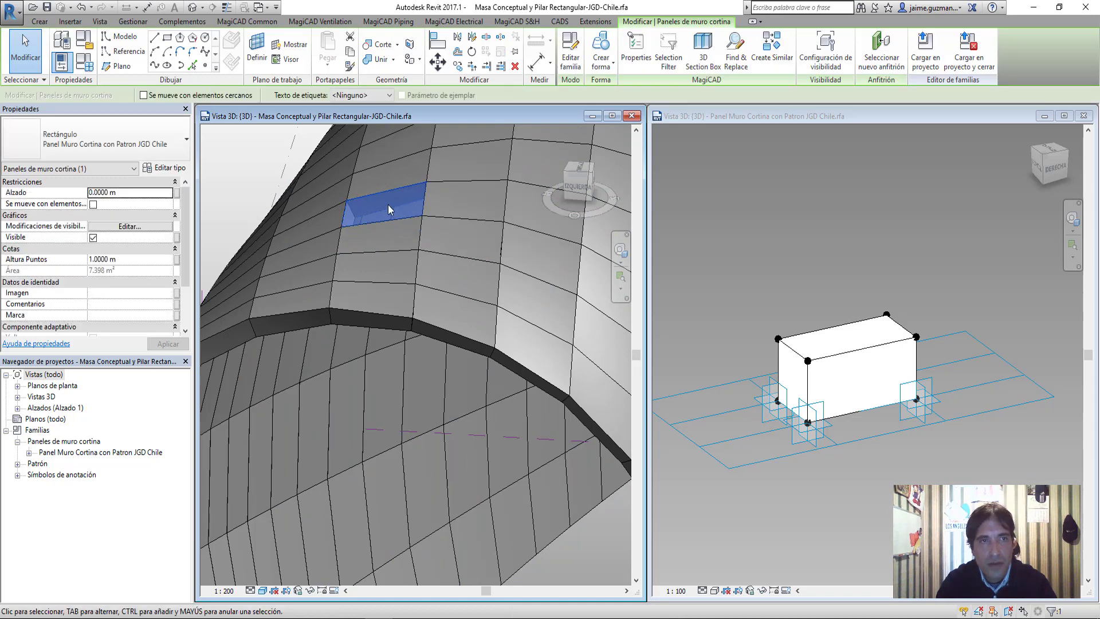
left_click(57, 260)
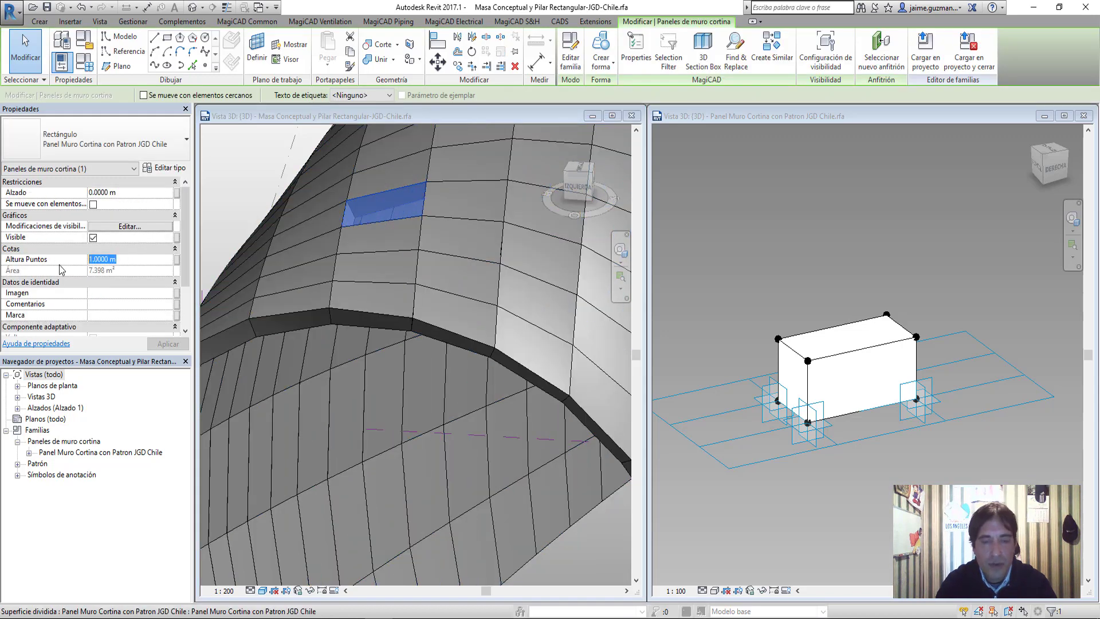
type("-200")
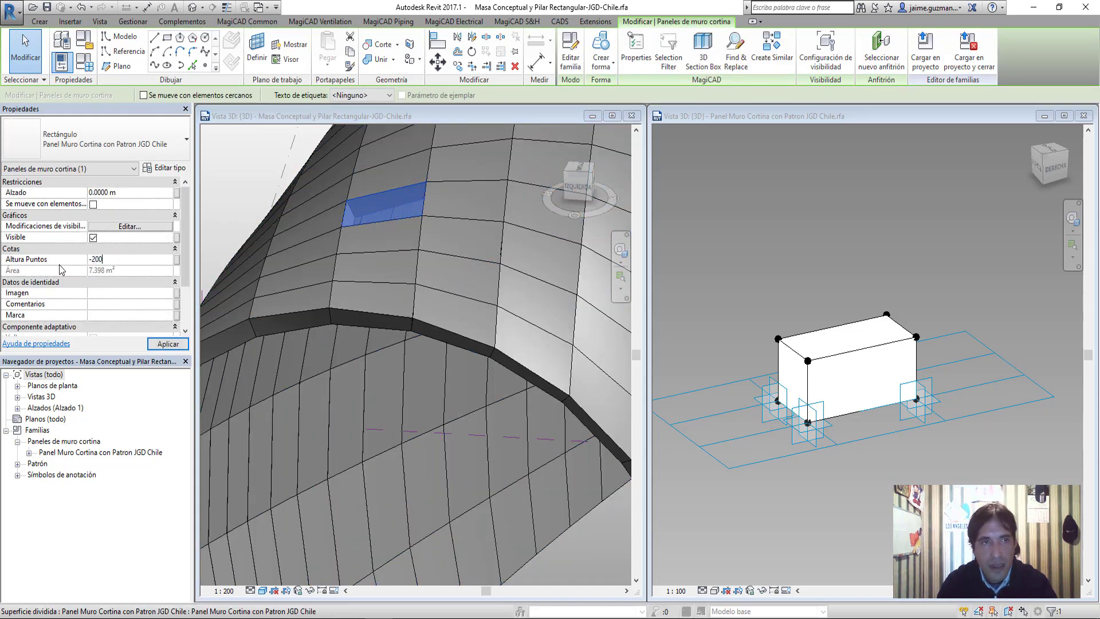
key("BackSpace")
key("BackSpace")
left_click(155, 346)
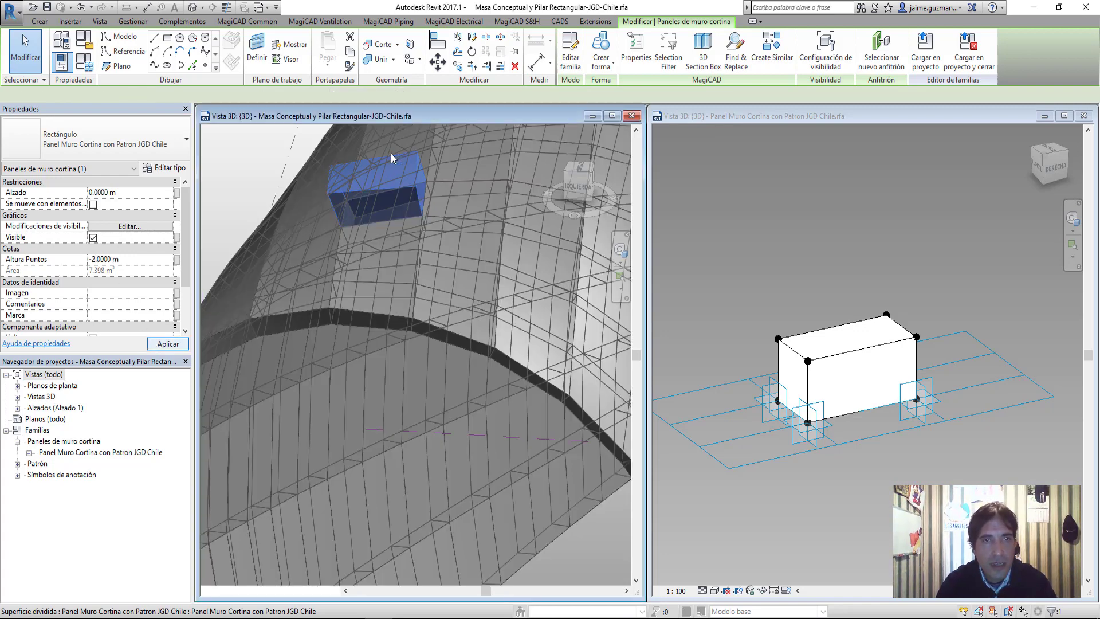
scroll(380, 177, "up", 2)
mouse_move(390, 239)
middle_mouse_down()
mouse_move(402, 293)
mouse_move(442, 184)
mouse_move(429, 125)
mouse_move(343, 325)
middle_mouse_up()
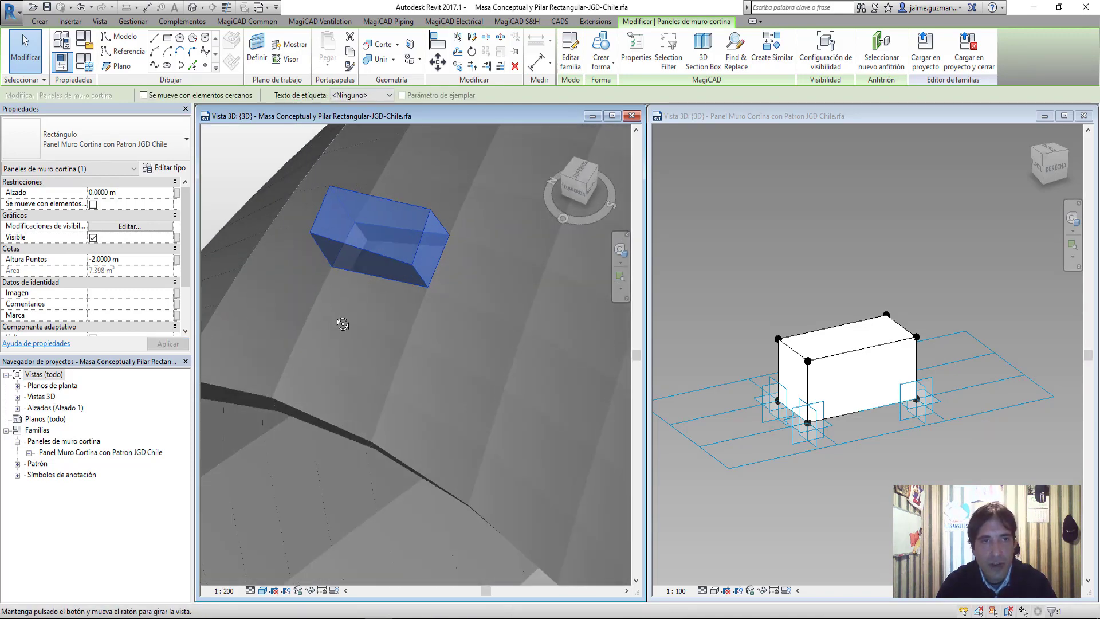
left_click(115, 249)
left_click(91, 249)
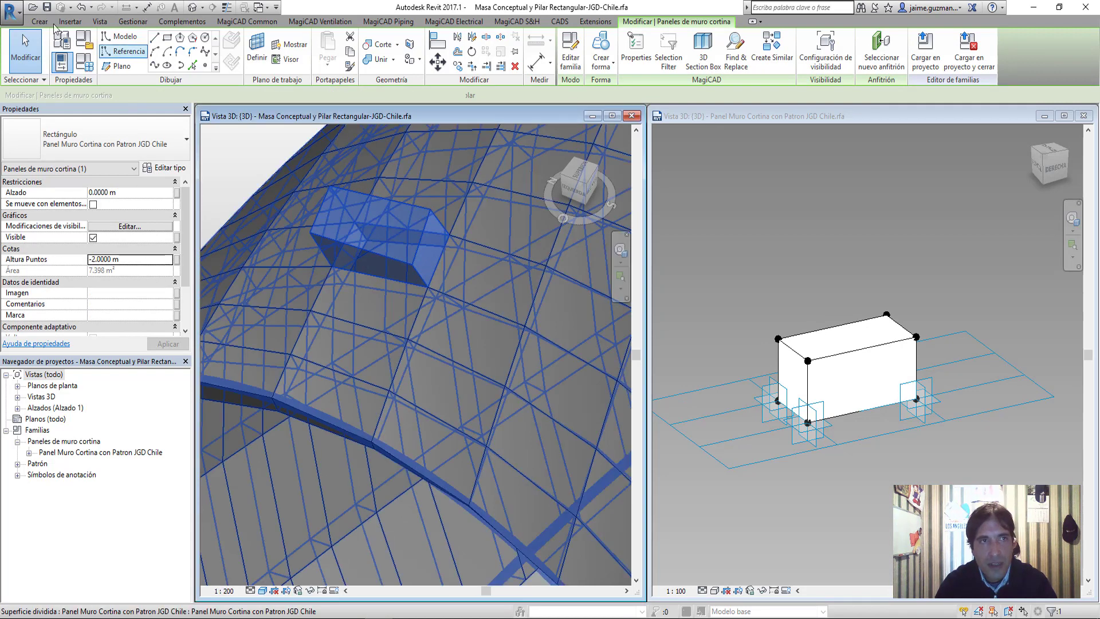
Close the conceptual mass document and the panel family, answering the save prompt
left_click(11, 12)
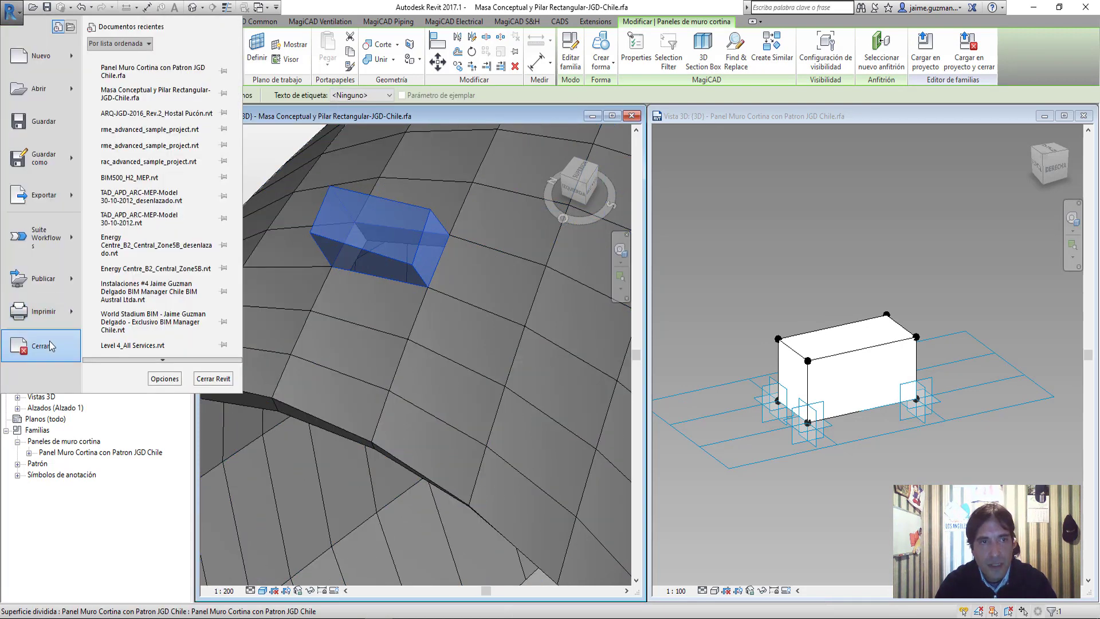
left_click(50, 343)
left_click(563, 324)
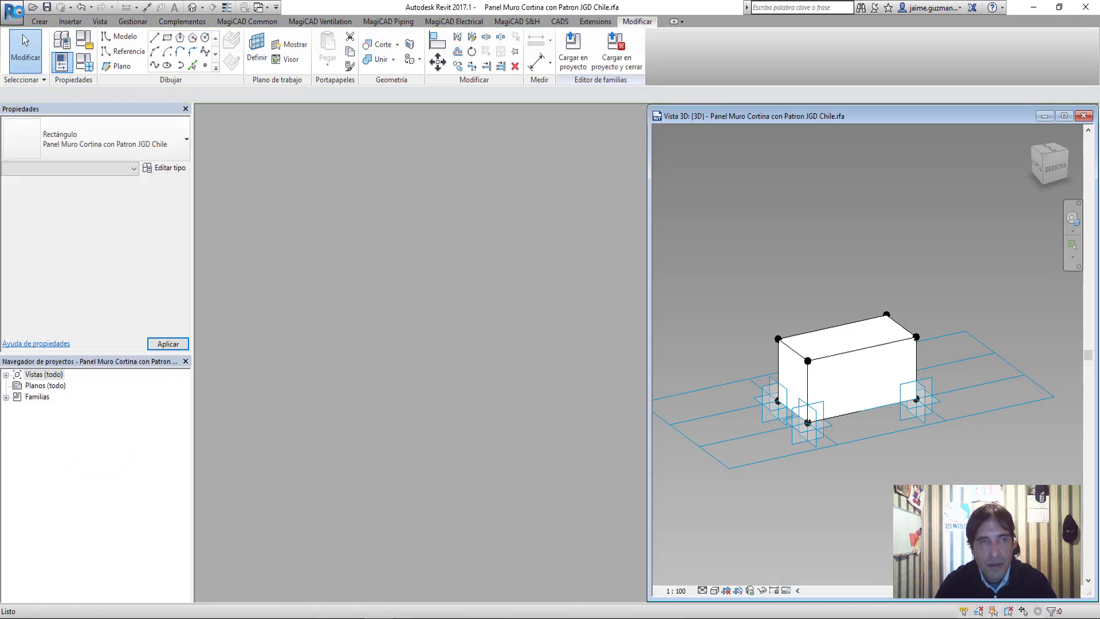
left_click(17, 13)
left_click(43, 351)
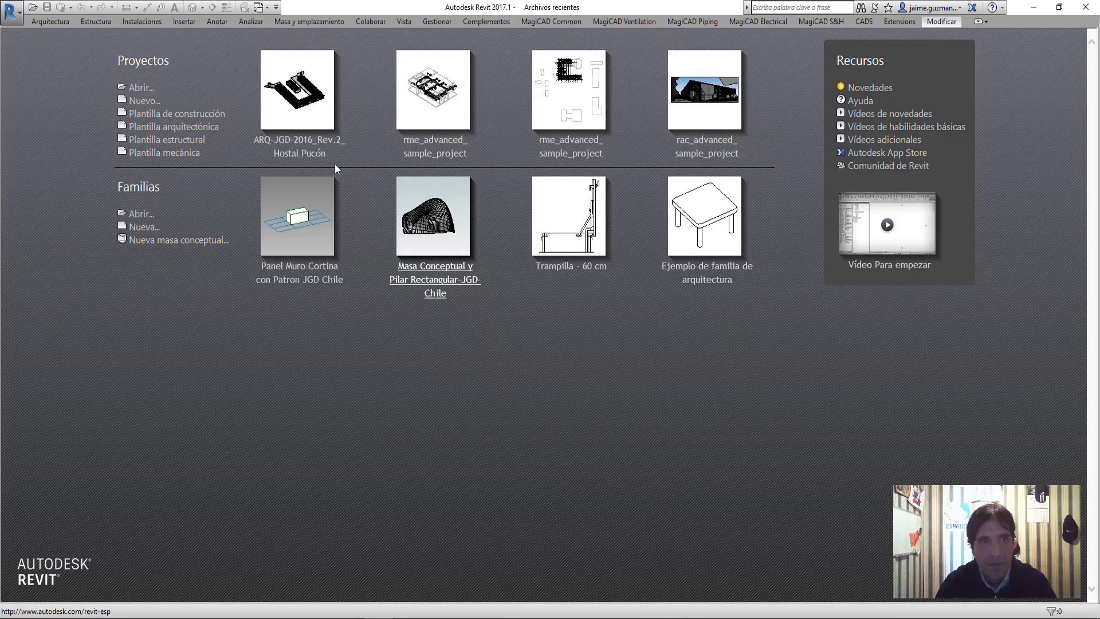
Start a new conceptual mass family from the Masa métrica.rft template
left_click(179, 240)
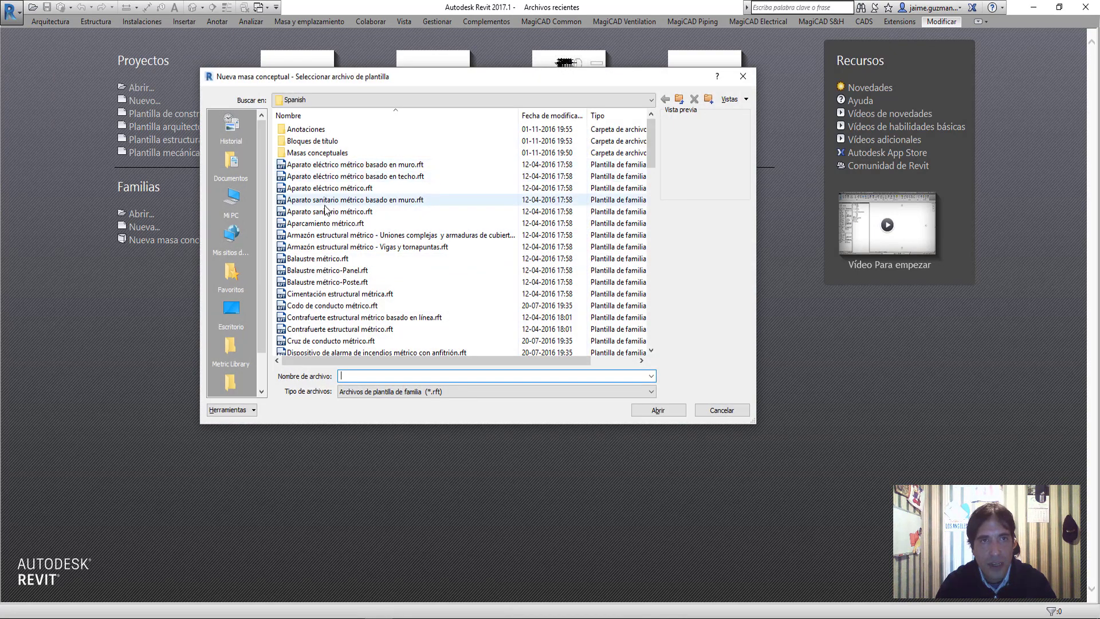
double_click(346, 151)
left_click(318, 133)
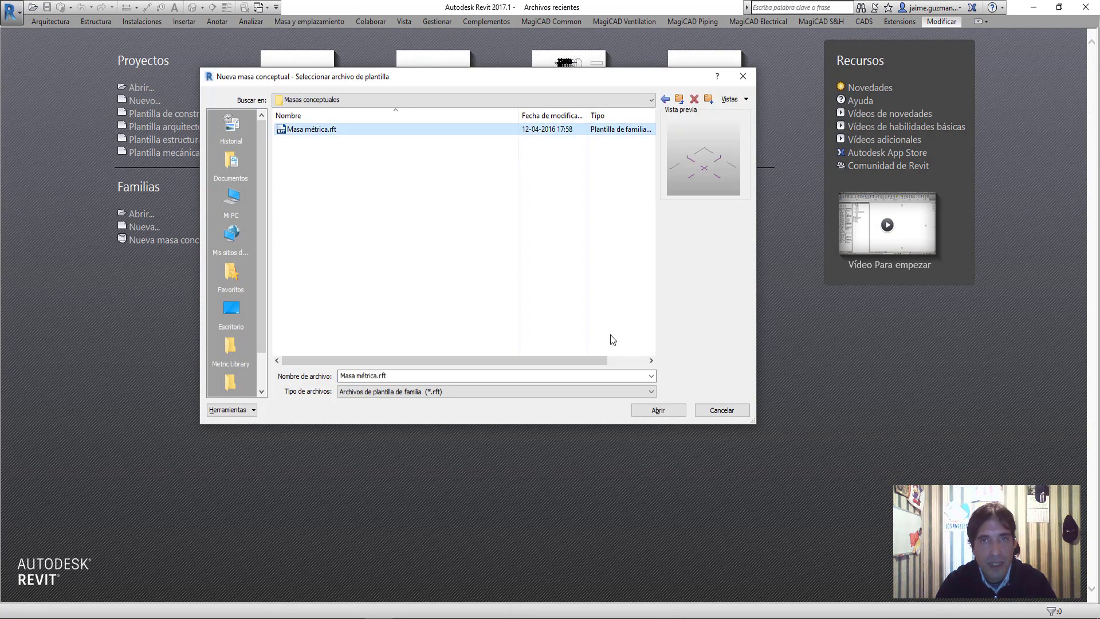
left_click(668, 414)
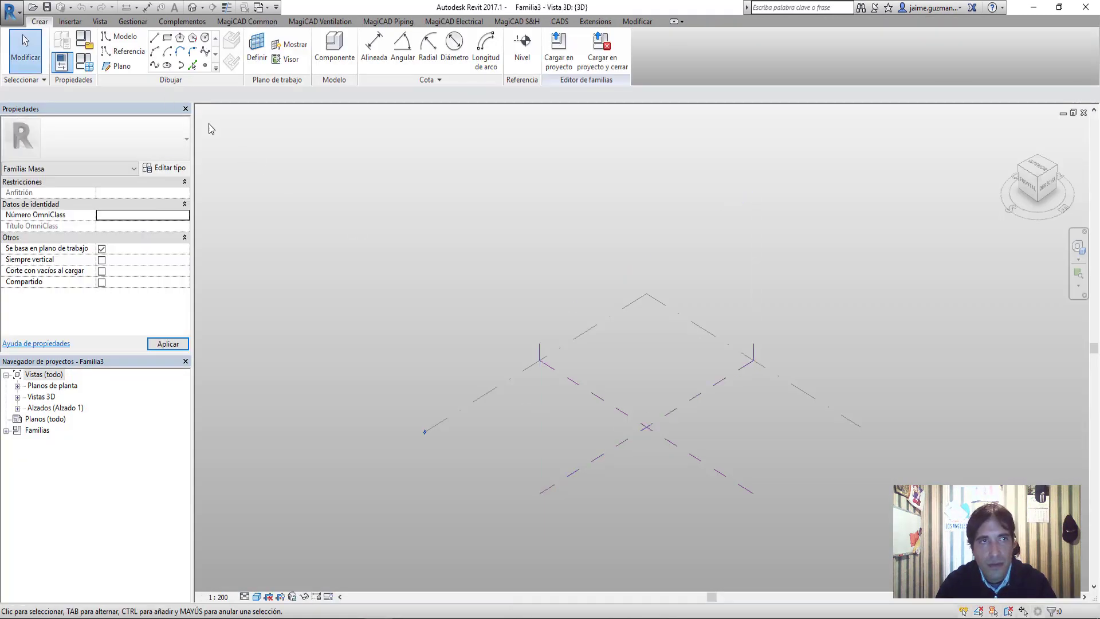
Save the family as Masa Conceptual y Pilar Rectangular-JGD-ChileR1.rfa
left_click(47, 8)
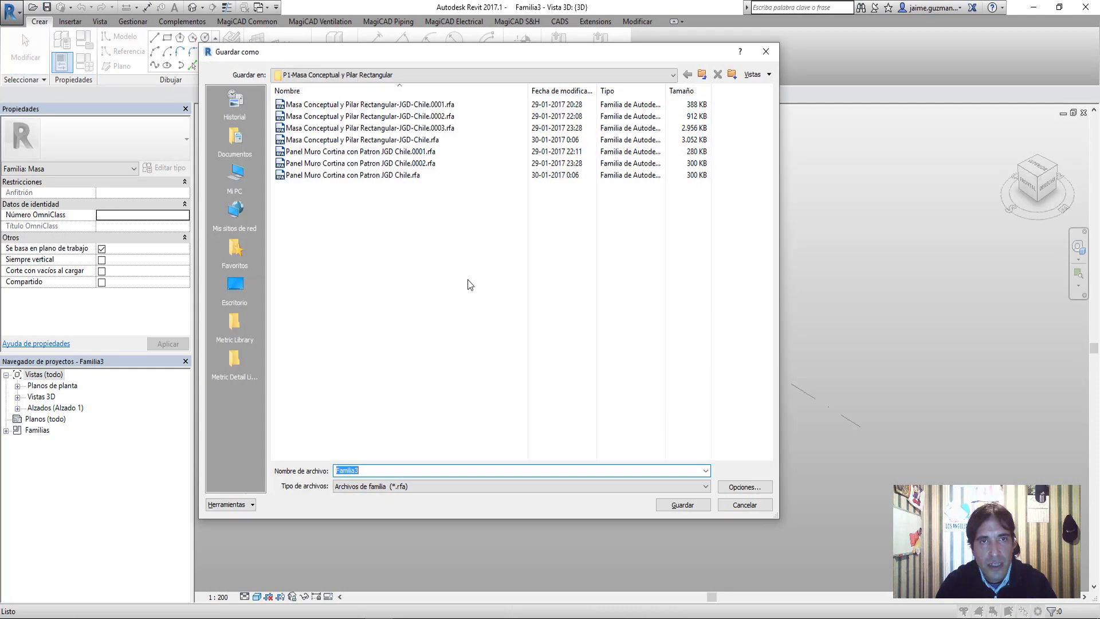
left_click(358, 140)
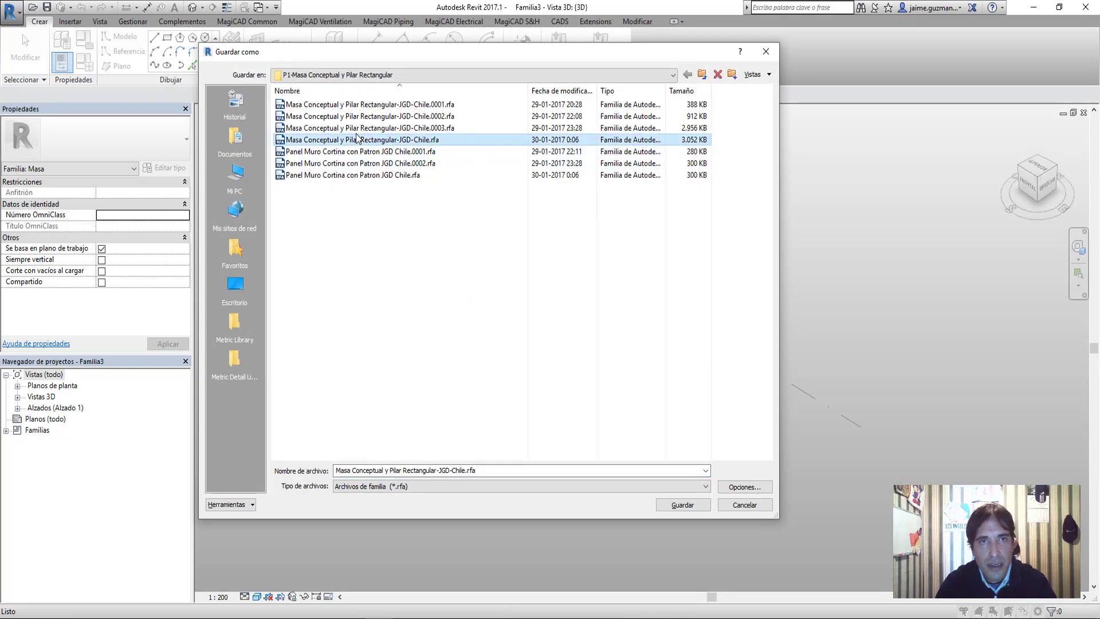
left_click(449, 470)
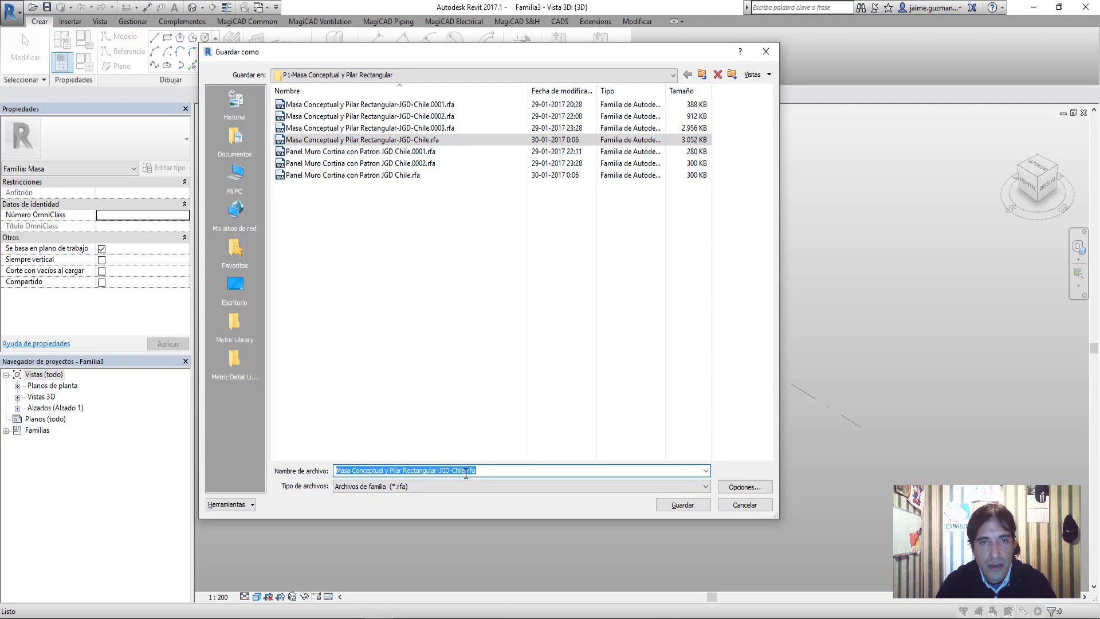
left_click(466, 471)
type("02")
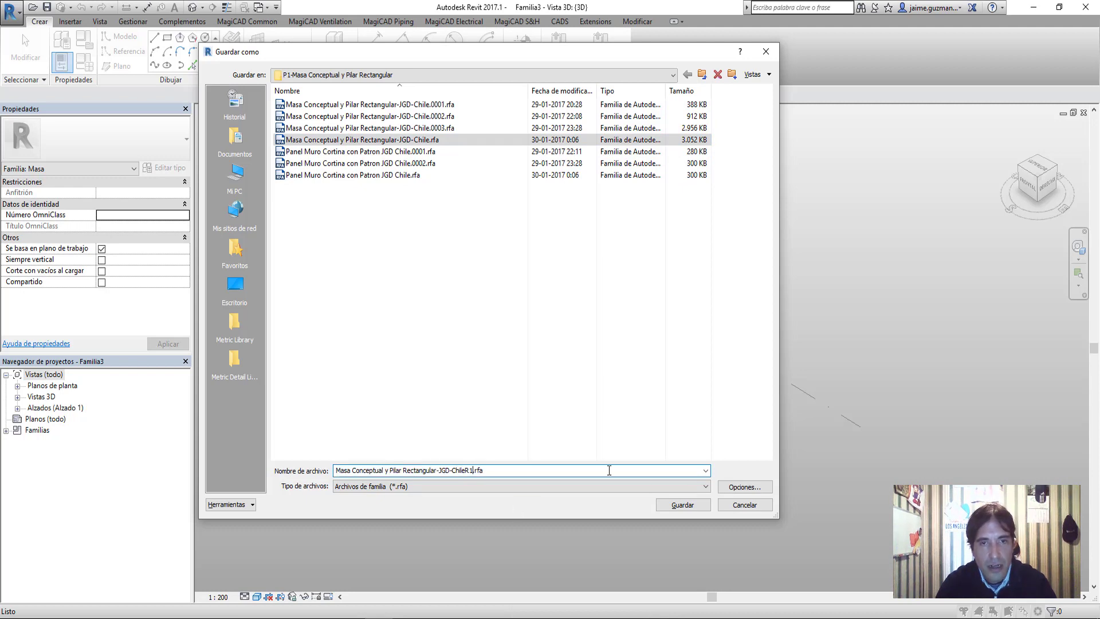
left_click(683, 505)
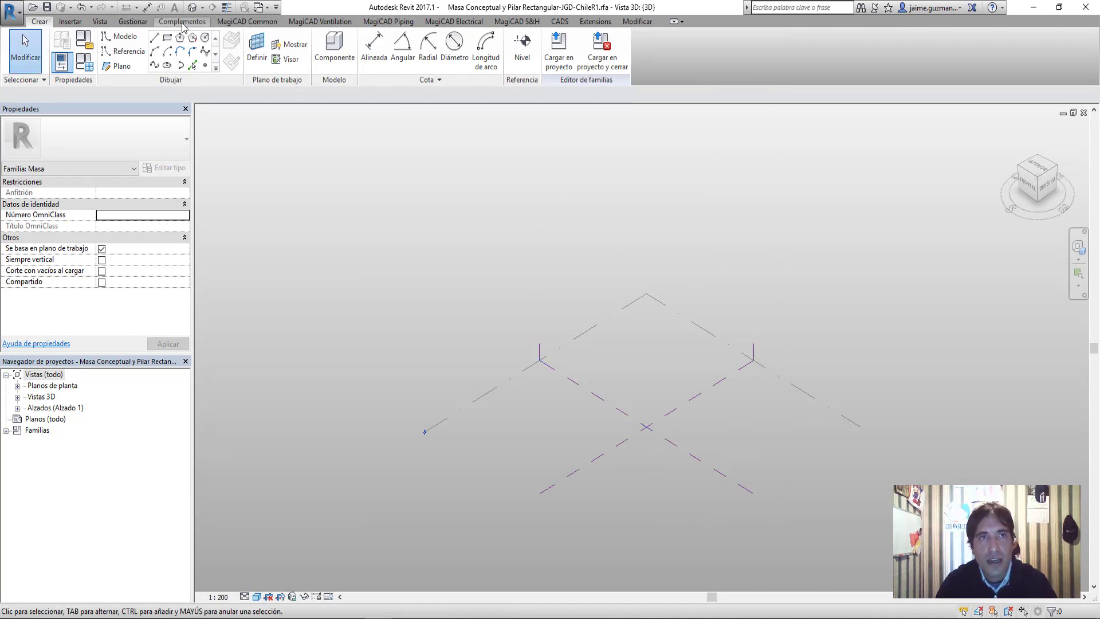
Set project length units to metres, 2 decimal places, with the m symbol
left_click(131, 23)
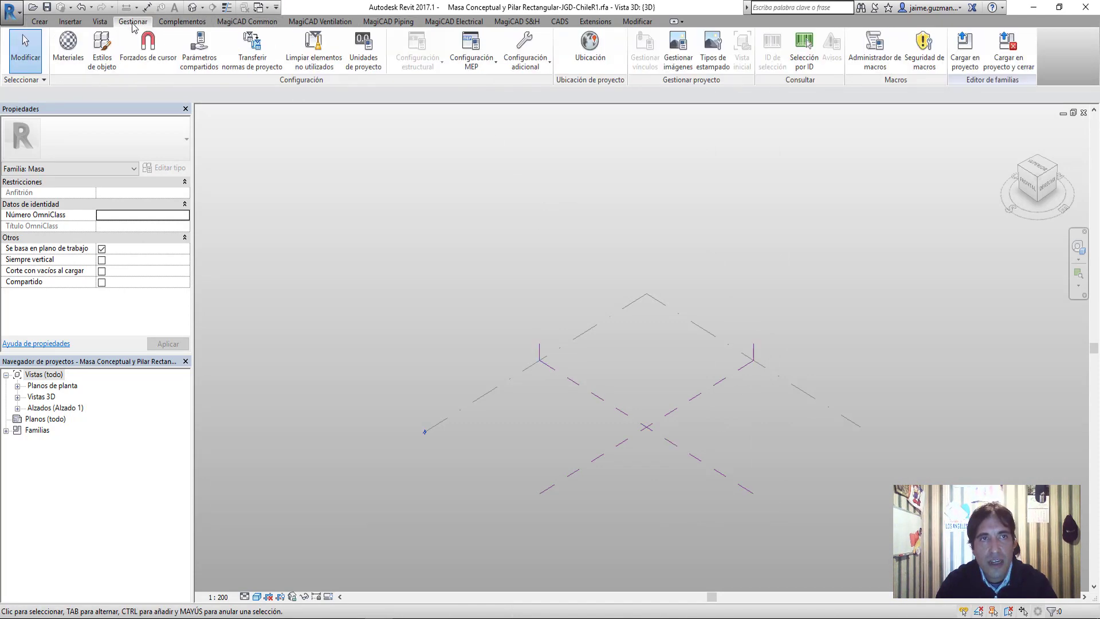
left_click(363, 46)
left_click(567, 176)
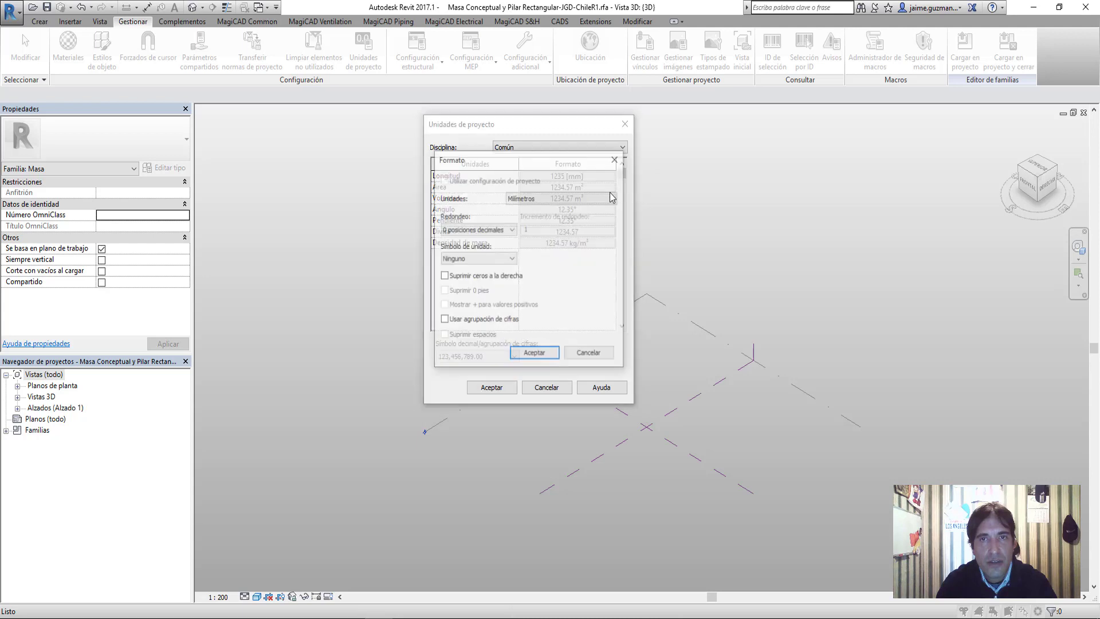
left_click(611, 197)
left_click(599, 246)
left_click(493, 232)
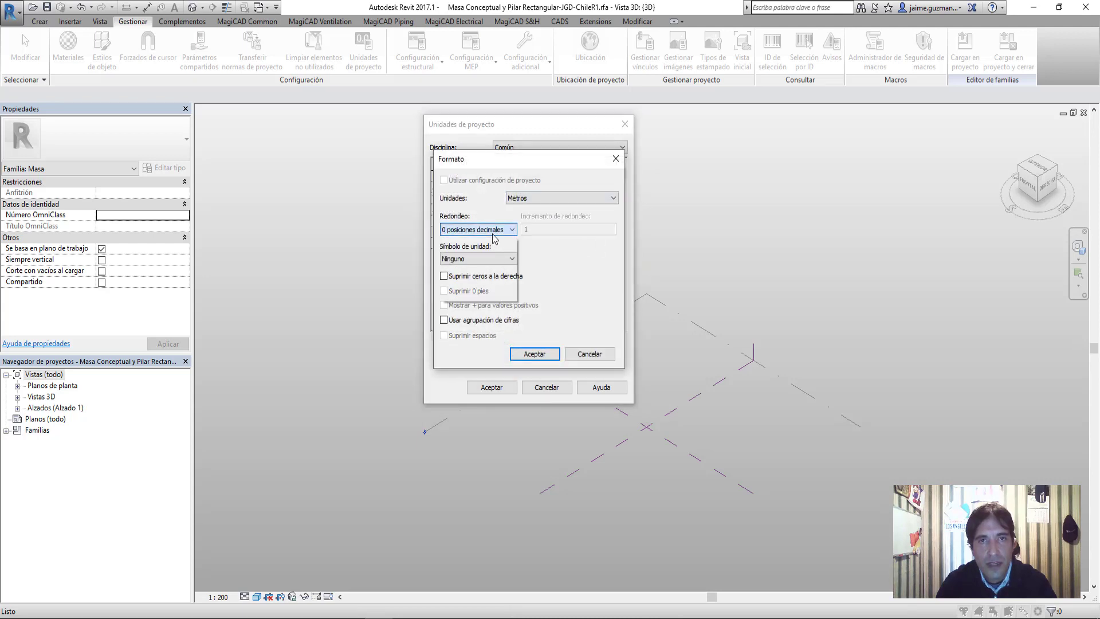
left_click(482, 258)
left_click(487, 259)
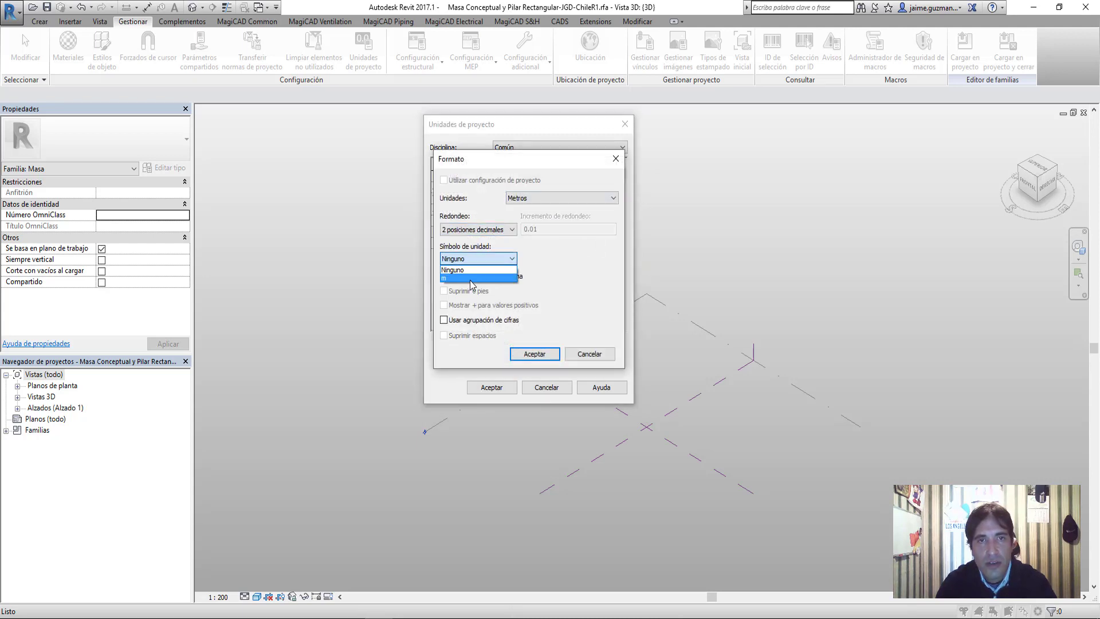
left_click(471, 279)
left_click(534, 354)
left_click(492, 385)
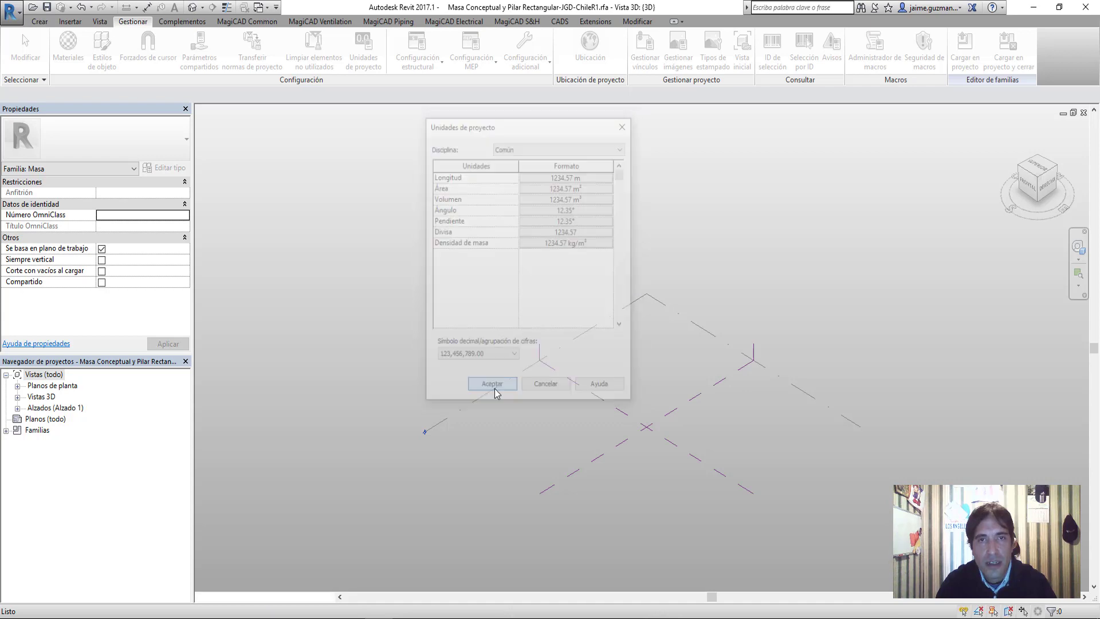
Select the central reference plane and orbit and zoom the 3D view around it
middle_click_drag(552, 398, 592, 444, "shift")
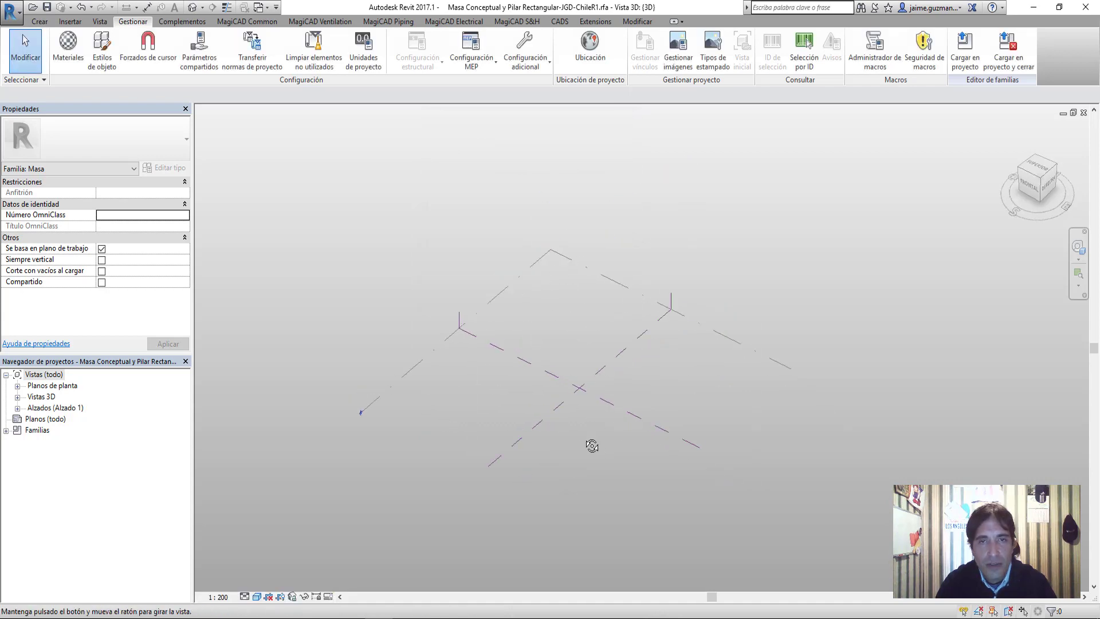
left_click(552, 424)
scroll(545, 280, "up", 2)
scroll(573, 263, "up", 1)
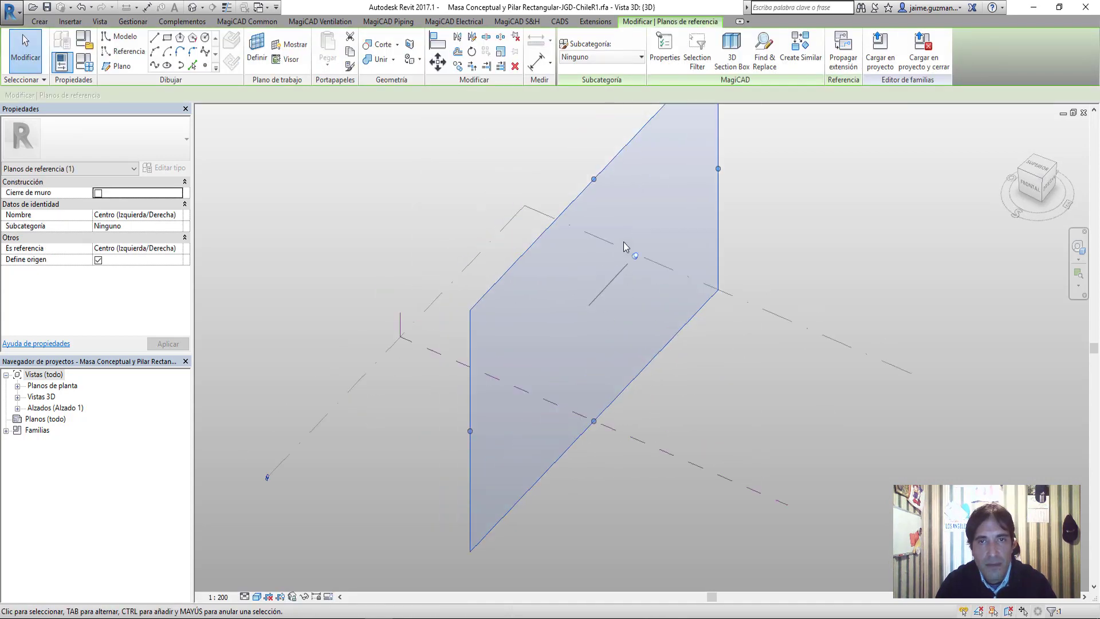
mouse_move(631, 329)
middle_mouse_down("shift")
mouse_move(615, 405)
mouse_move(621, 383)
middle_mouse_up("shift")
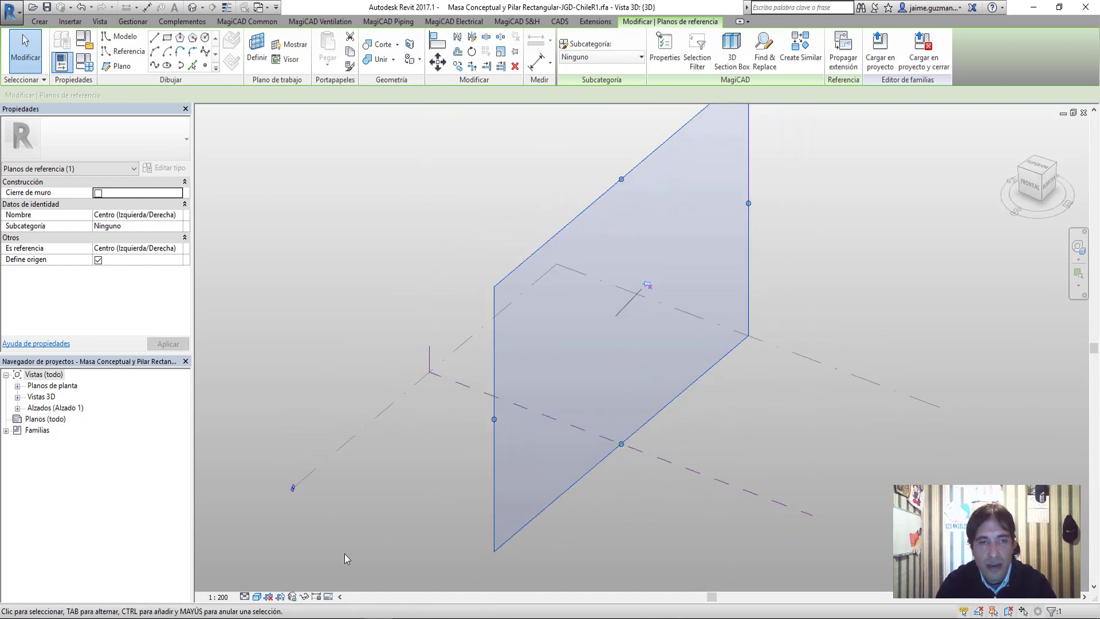
Read PowerPoint slide 6 on copying the central plane, then return to Revit
left_click(172, 553)
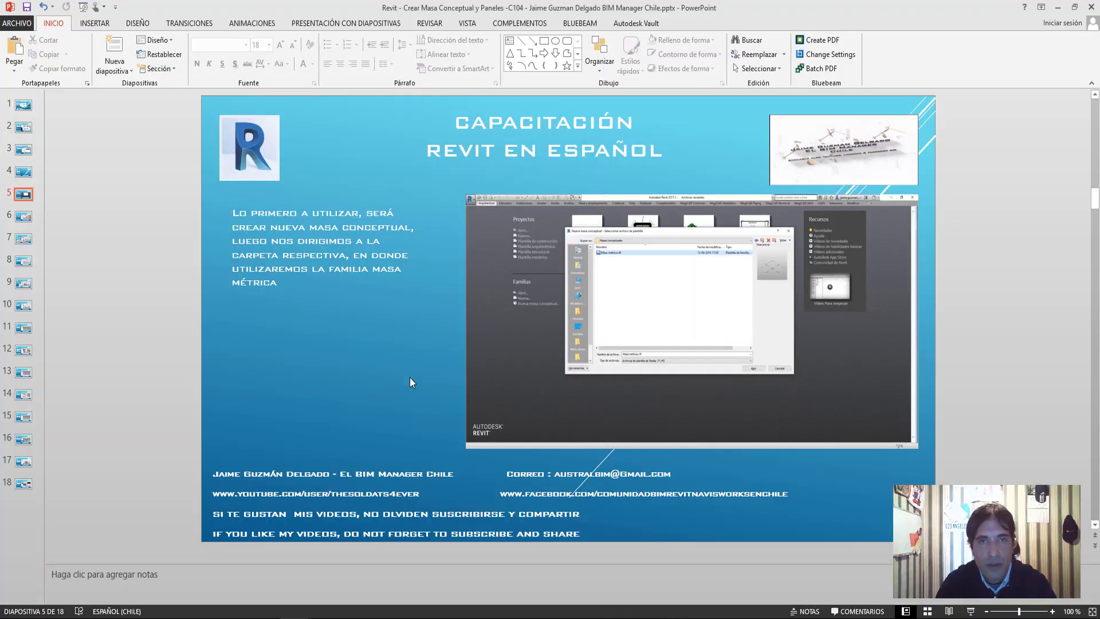
scroll(410, 397, "down", 1)
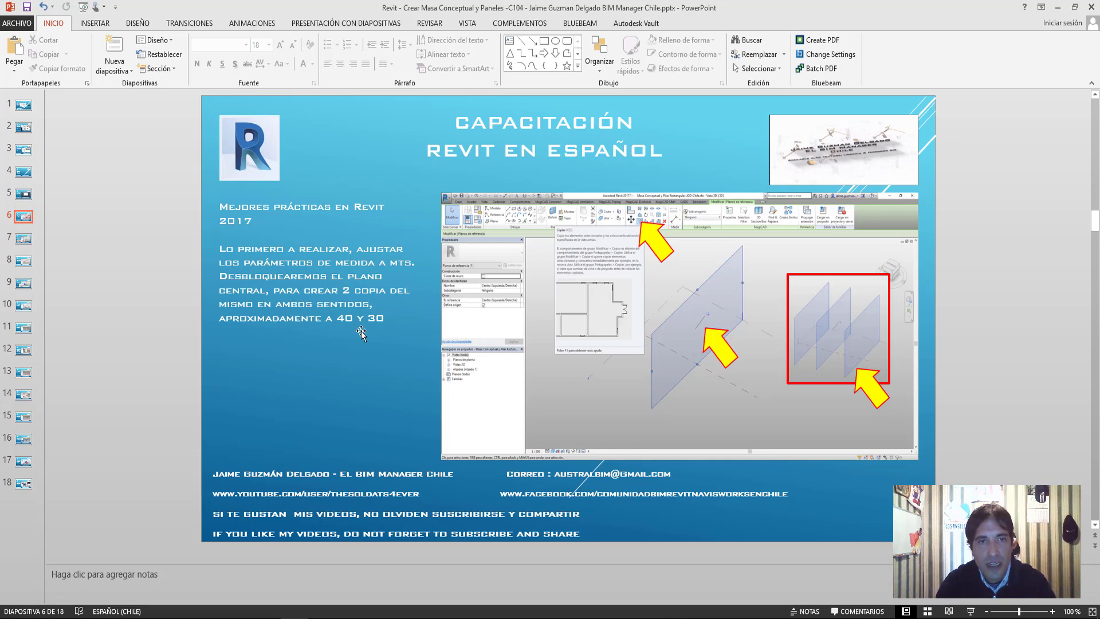
scroll(361, 332, "down", 1)
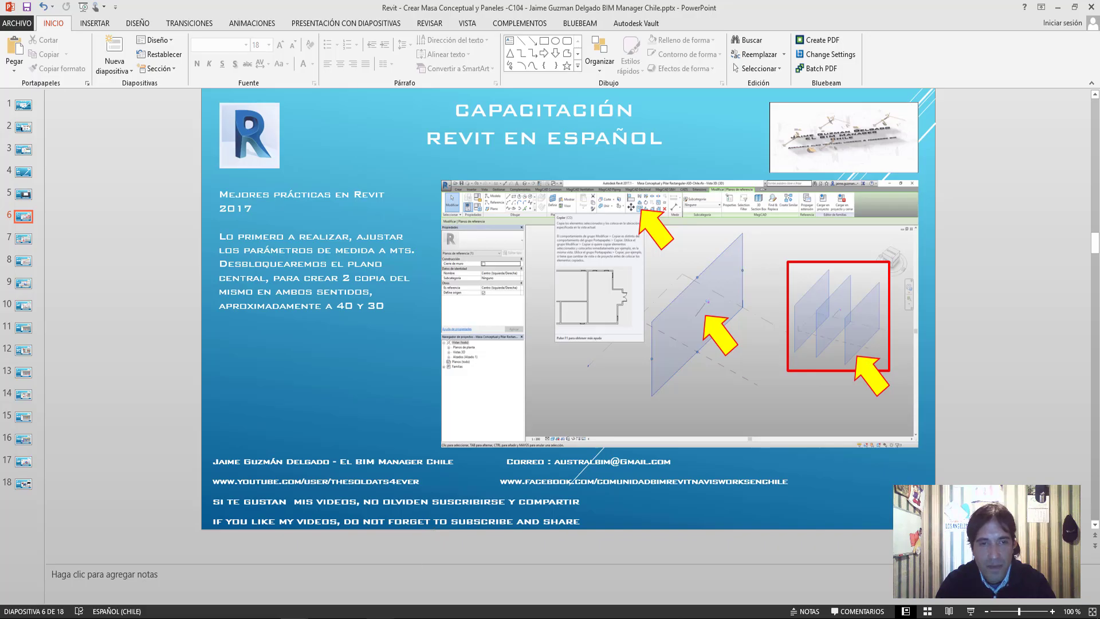
key("alt+Tab")
From the top view, copy the central reference plane 30 m to one side
middle_click_drag(588, 248, 622, 287, "shift")
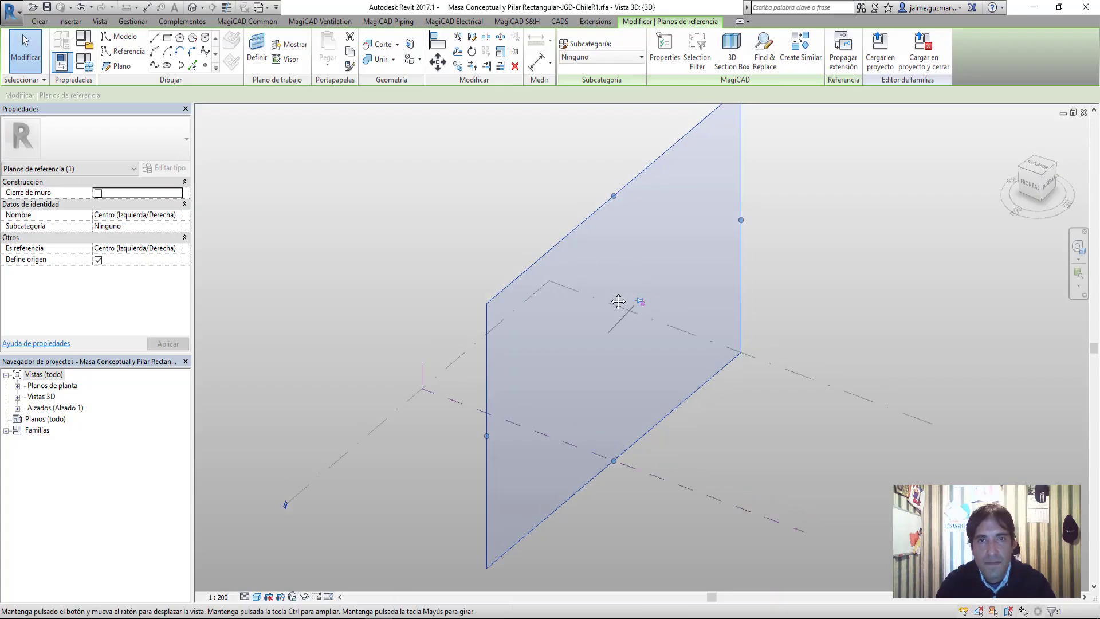
left_click(1040, 171)
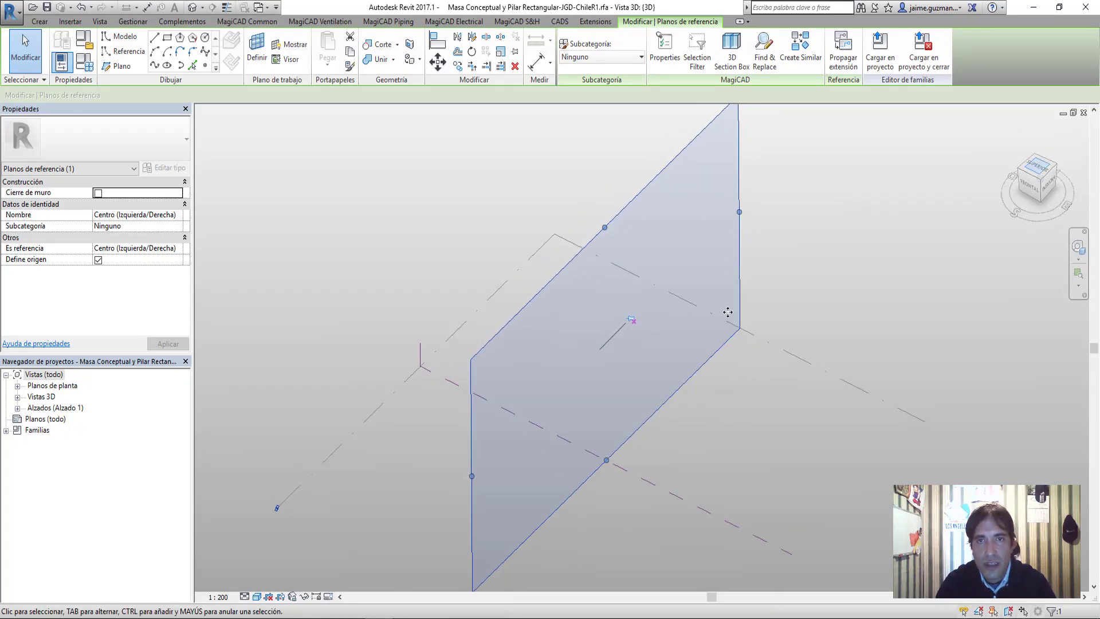
left_click(458, 66)
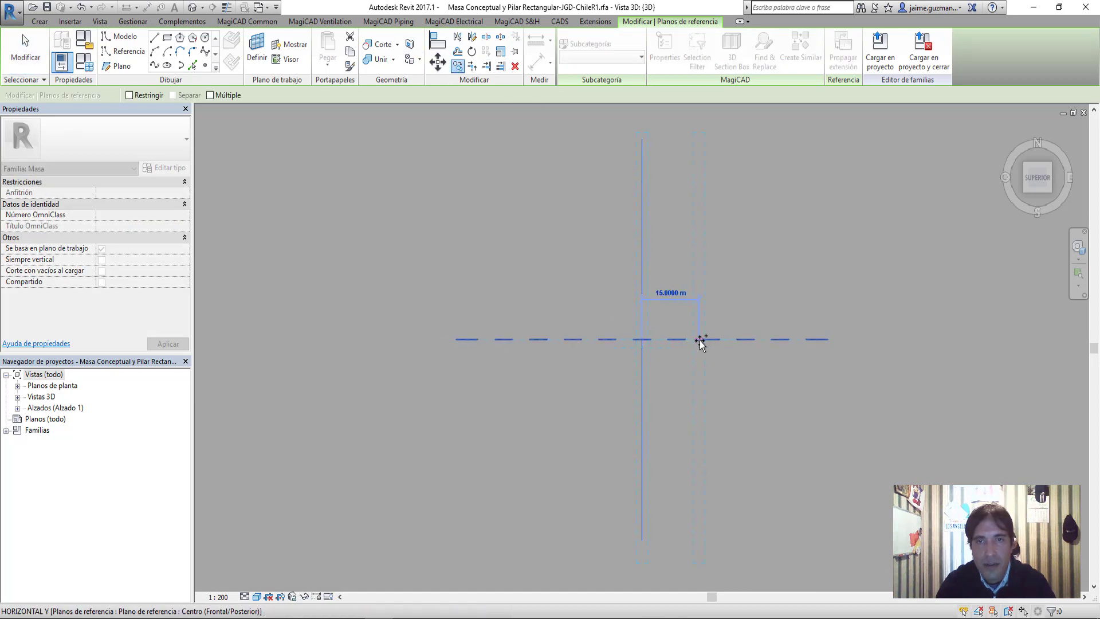
type("300")
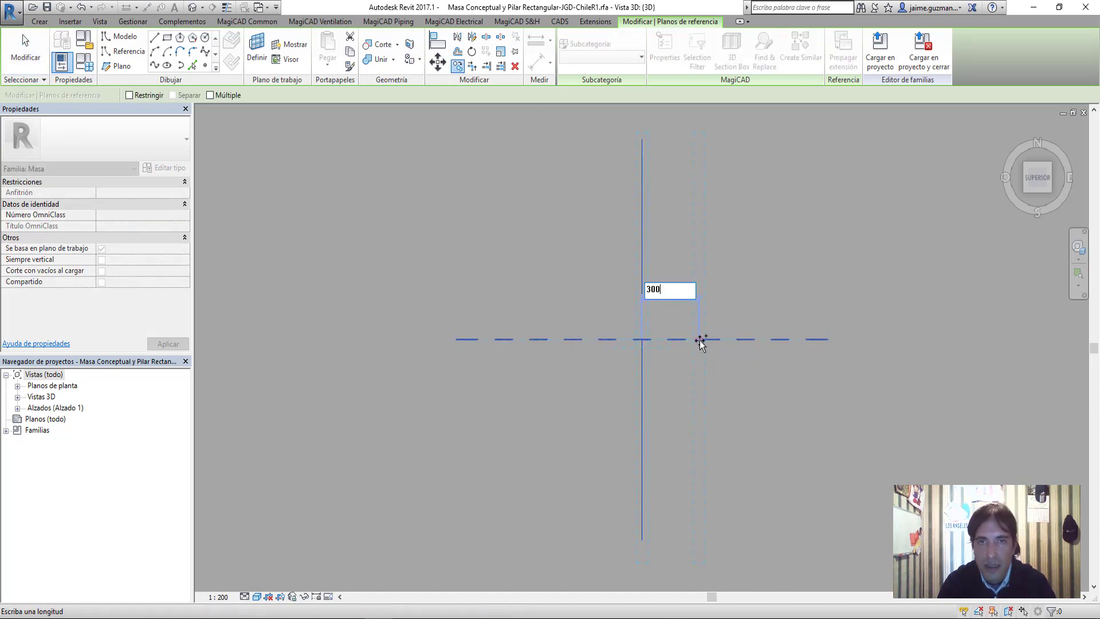
key("BackSpace")
key("BackSpace")
key("Return")
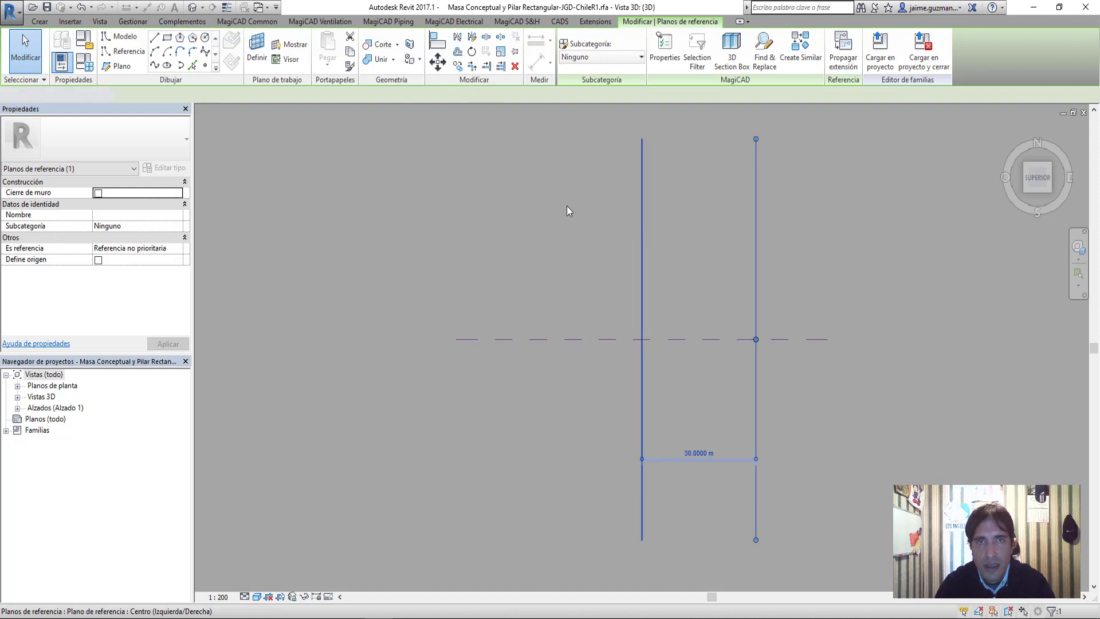
Copy the central reference plane again, 25 m to the other side, using CO
left_click(642, 335)
key("c")
key("o")
left_click(642, 340)
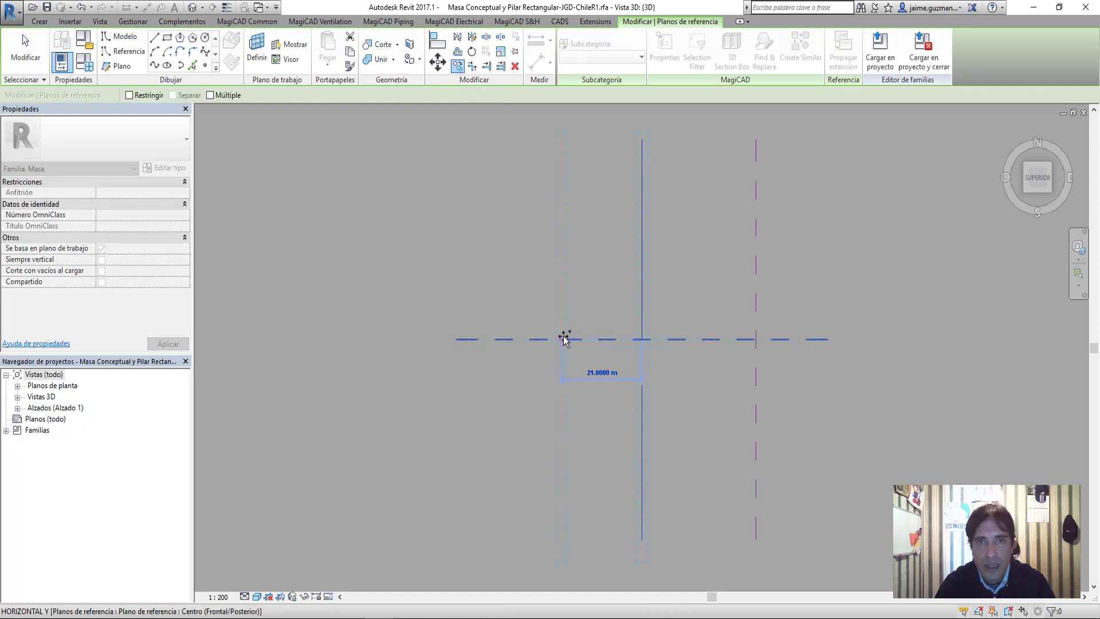
type("25")
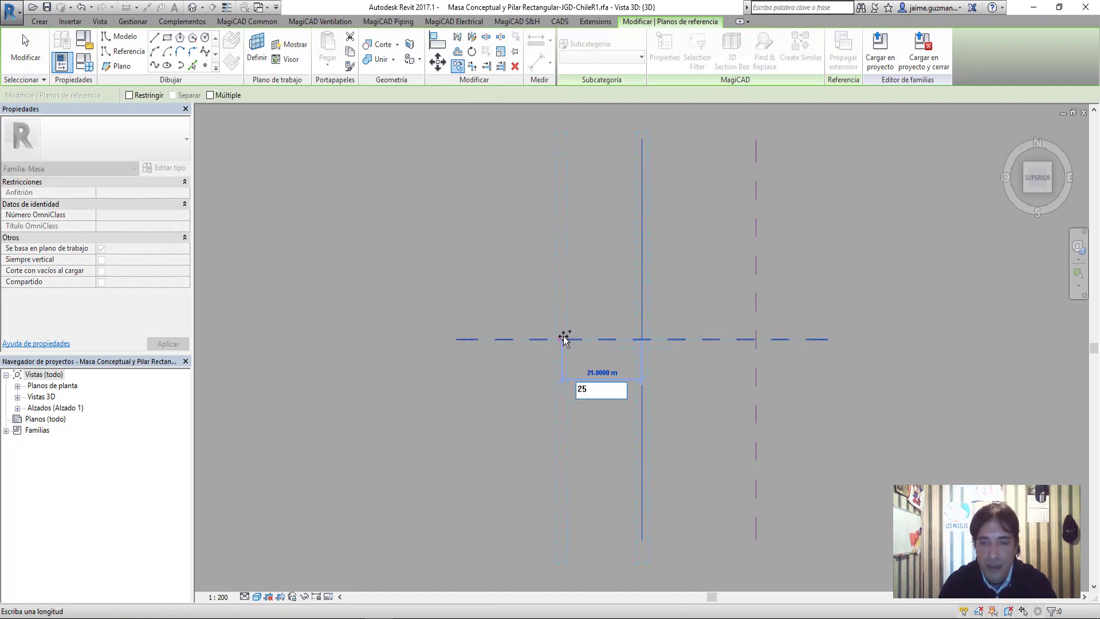
key("Return")
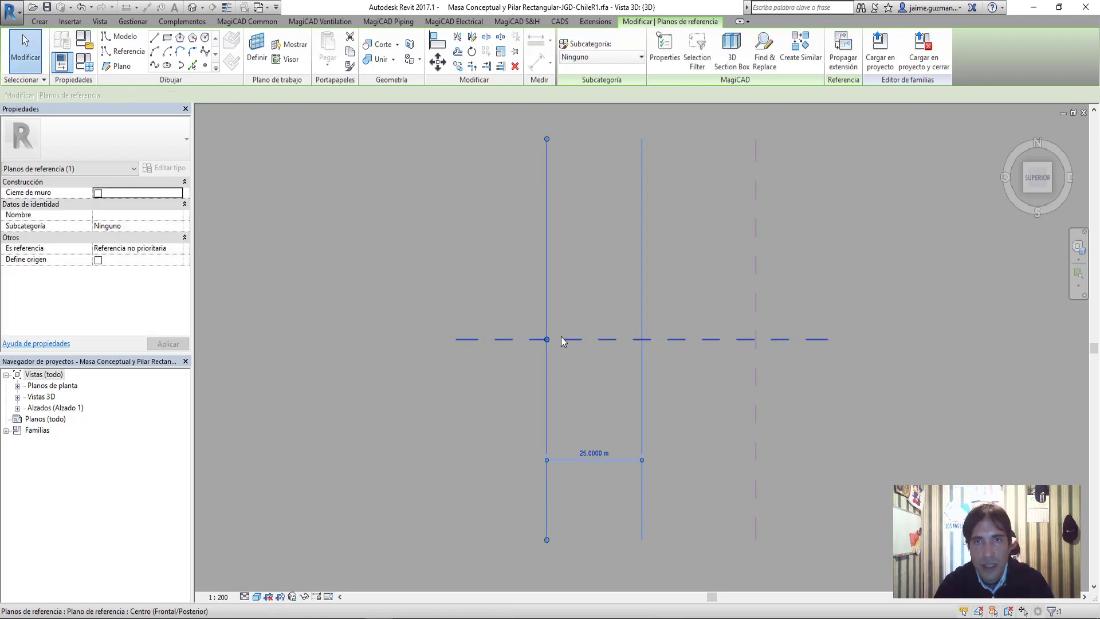
Check the planes in 3D, select all three parallel reference planes, and return to top view
mouse_move(788, 405)
middle_mouse_down("shift")
mouse_move(547, 294)
mouse_move(622, 187)
middle_mouse_up("shift")
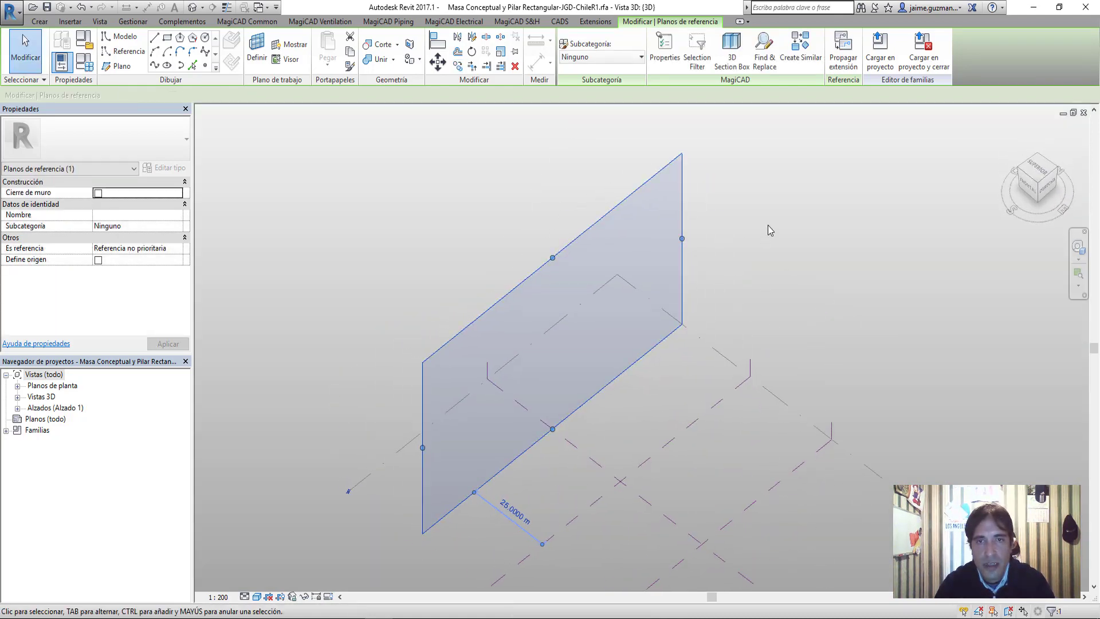
left_click(737, 295)
left_click(590, 346)
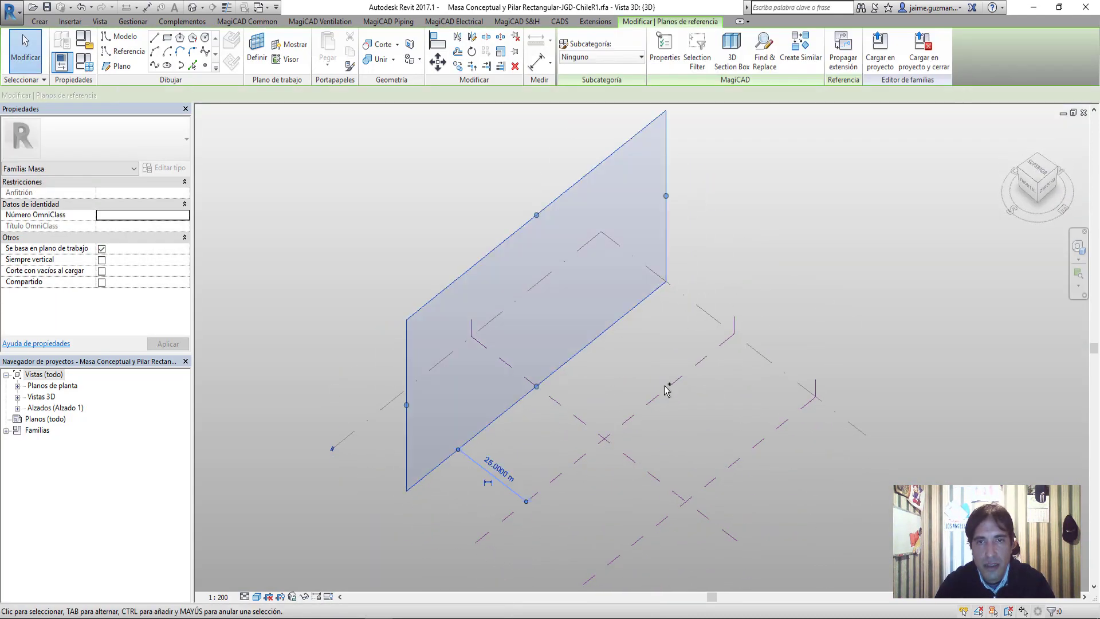
left_click(678, 397, "ctrl")
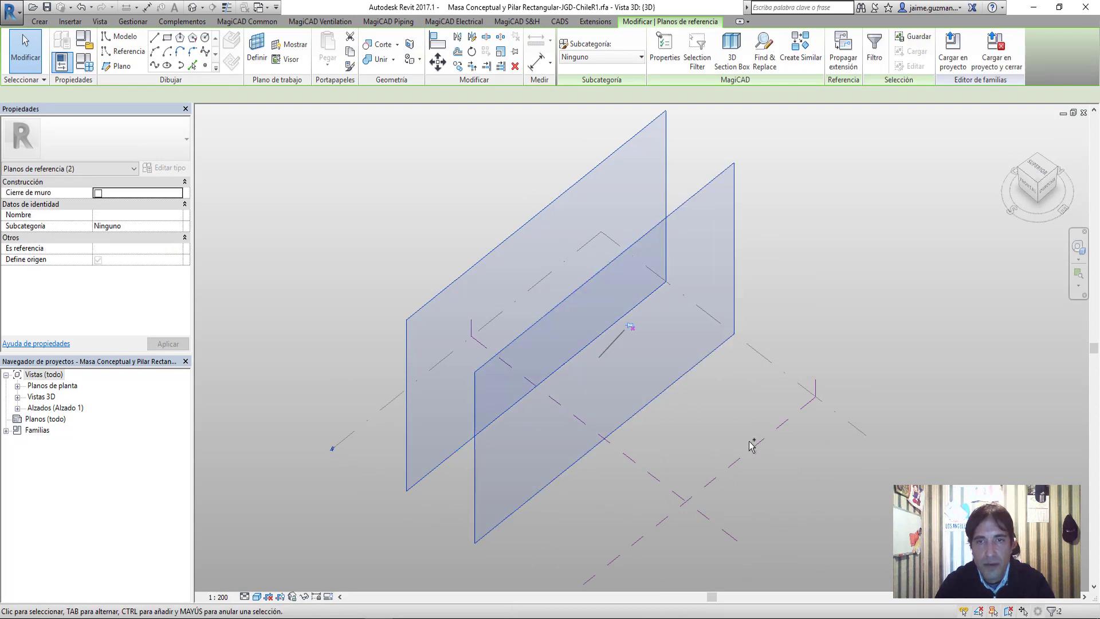
left_click(772, 436, "ctrl")
scroll(674, 334, "down", 1)
mouse_move(674, 334)
middle_mouse_down("shift")
mouse_move(682, 405)
mouse_move(716, 408)
mouse_move(663, 255)
middle_mouse_up("shift")
left_click(1036, 169)
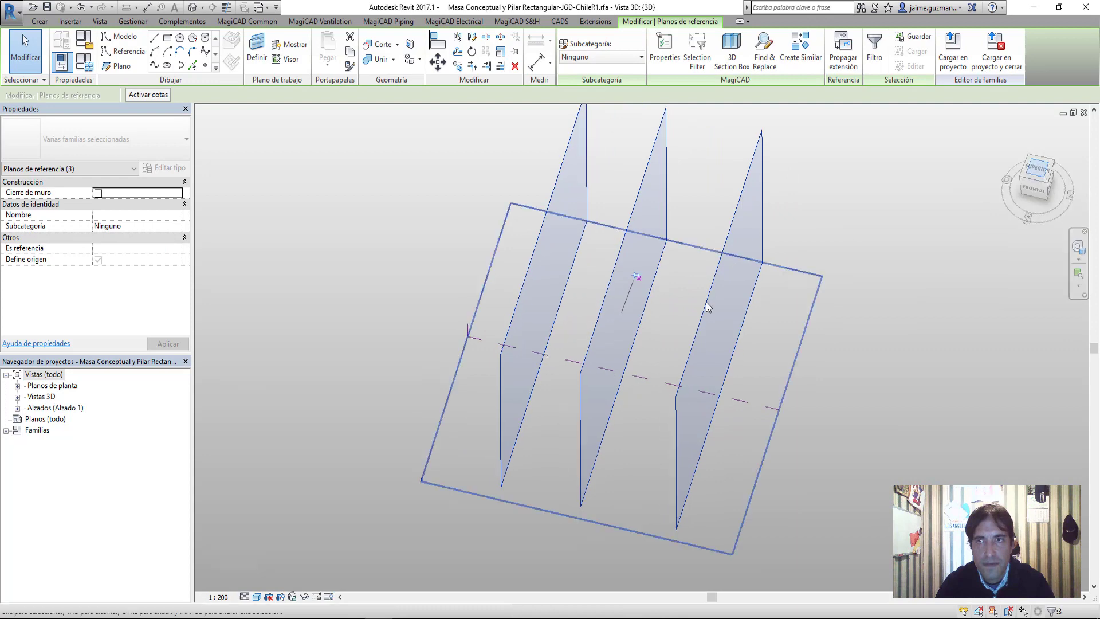
mouse_move(699, 319)
middle_mouse_down()
mouse_move(688, 424)
mouse_move(674, 437)
middle_mouse_up()
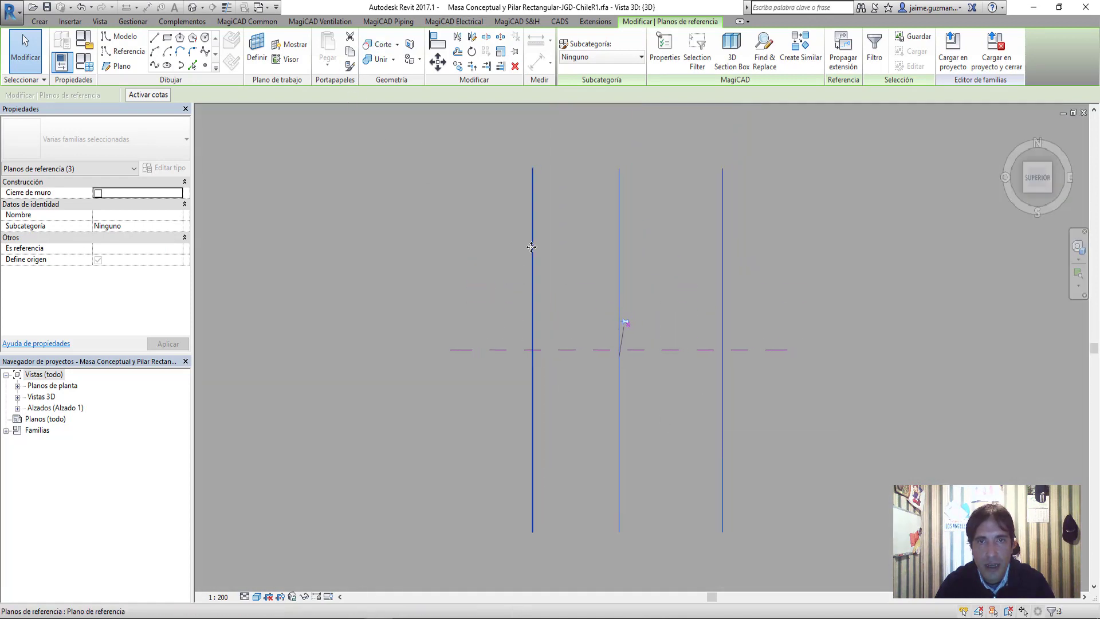
Copy the three selected reference planes to the left by picking two points
left_click(457, 66)
left_click(533, 350)
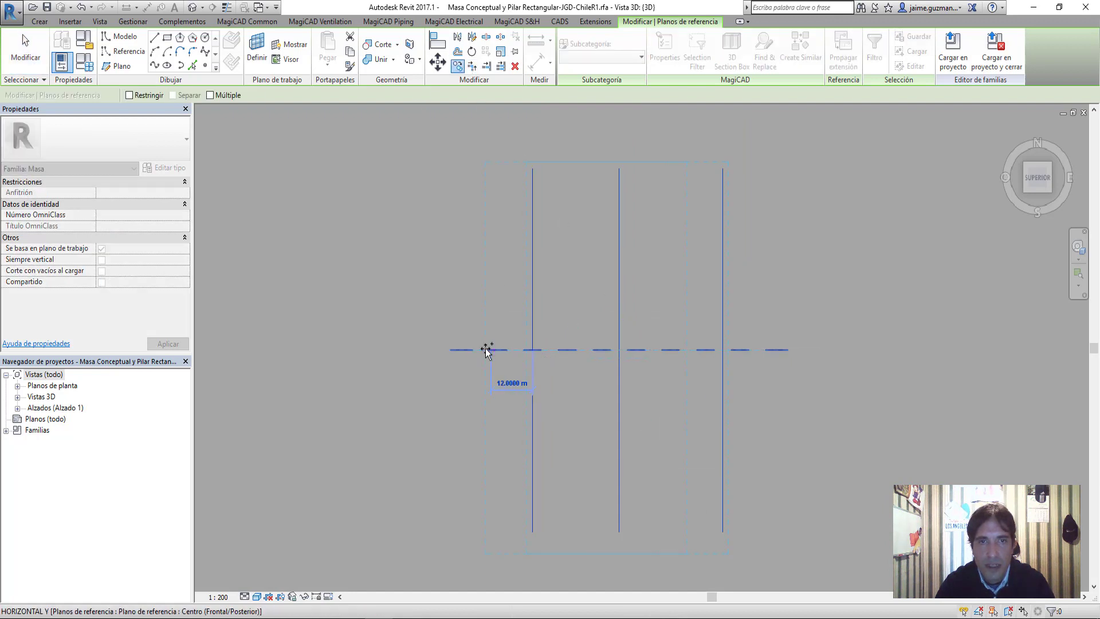
left_click(480, 350)
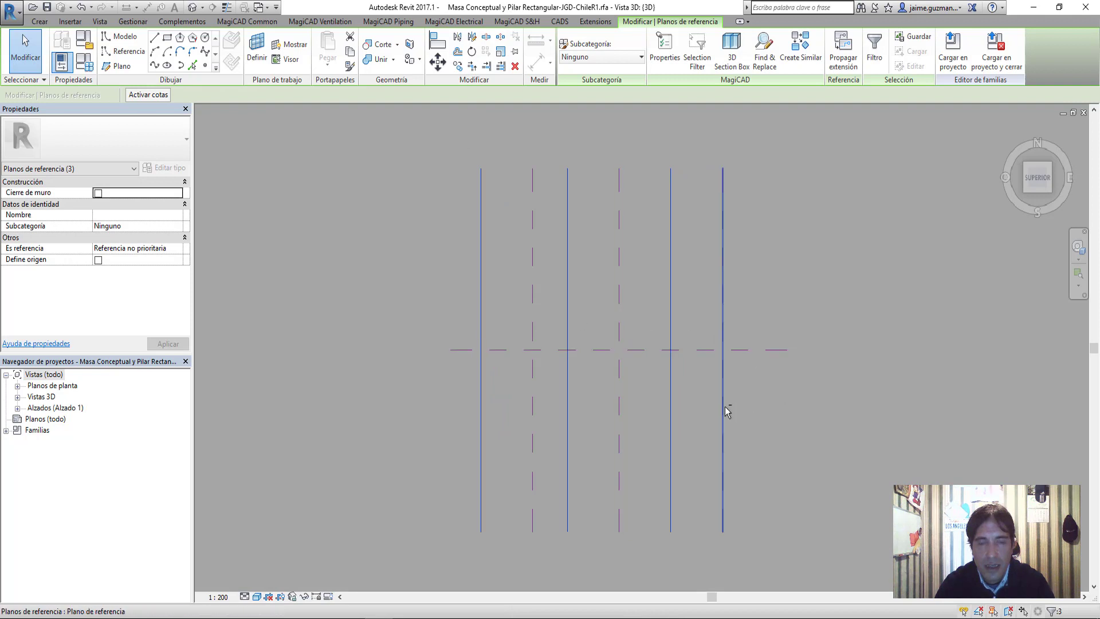
Copy the selected planes 70 m away and review them in an angled 3D view
left_click(457, 66)
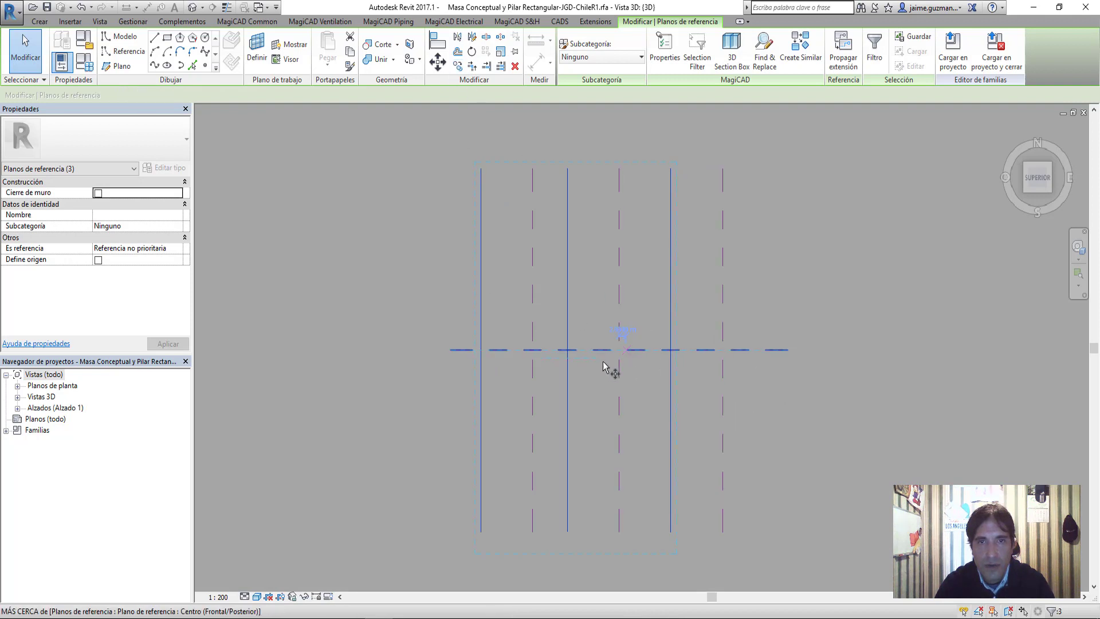
left_click(567, 350)
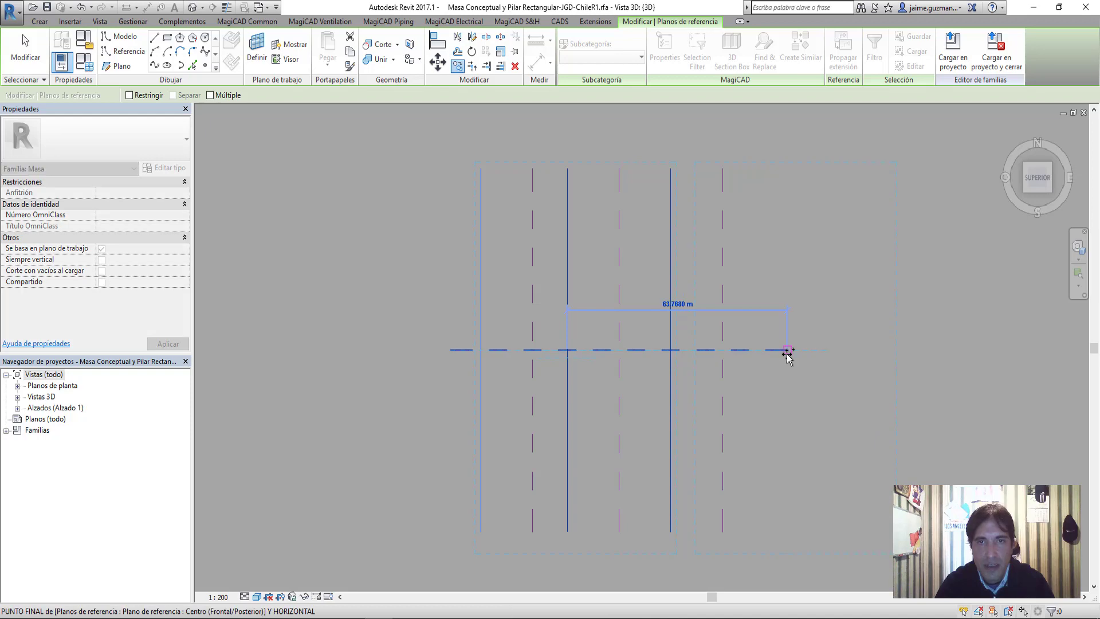
type("70")
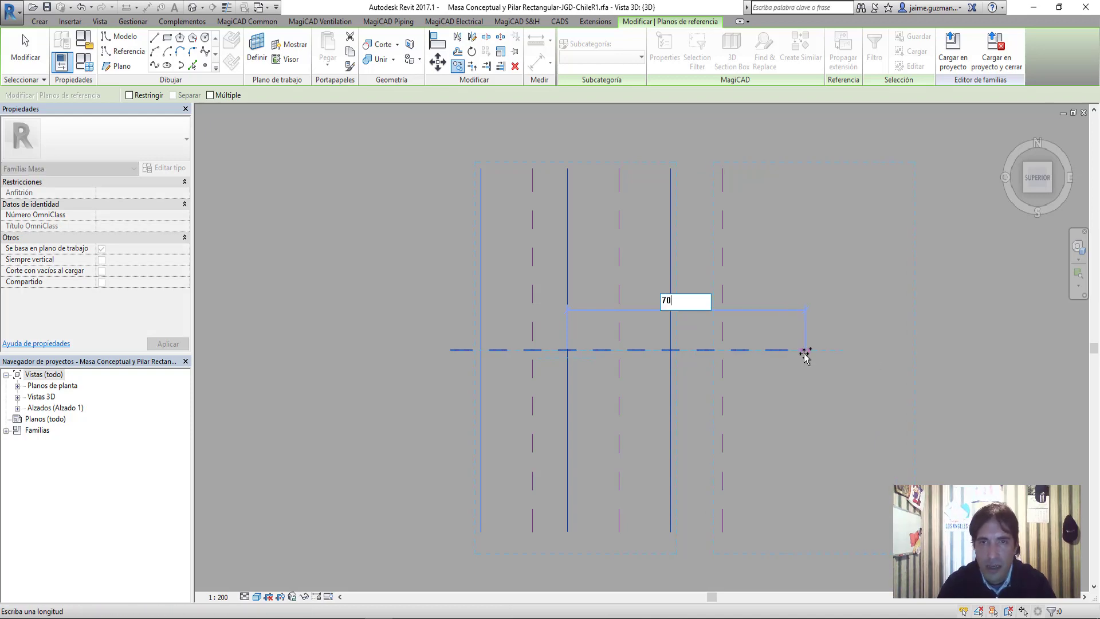
key("Return")
mouse_move(806, 393)
middle_mouse_down("shift")
mouse_move(638, 381)
mouse_move(730, 236)
mouse_move(719, 282)
mouse_move(633, 271)
middle_mouse_up("shift")
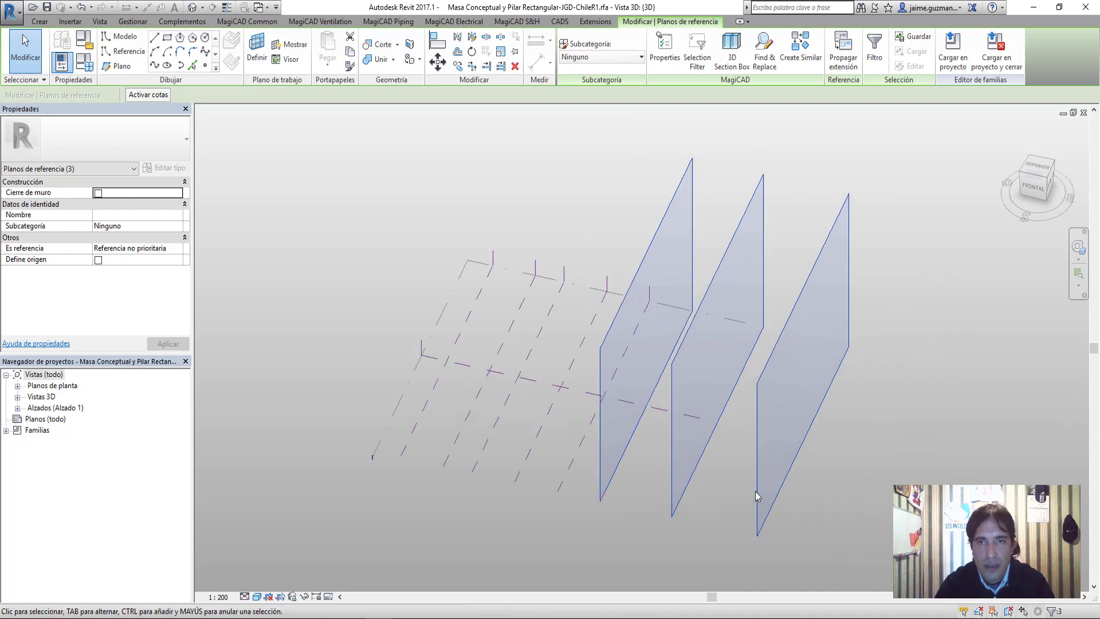
key("Escape")
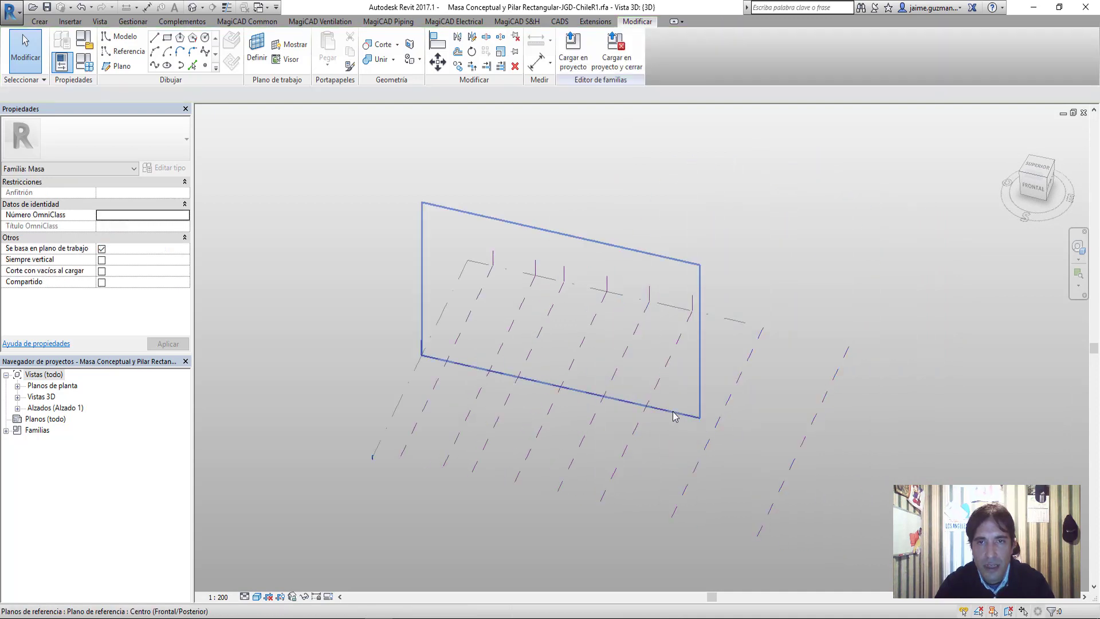
Widen the Centro (Frontal/Posterior) reference plane by dragging its left edge
left_click(696, 413)
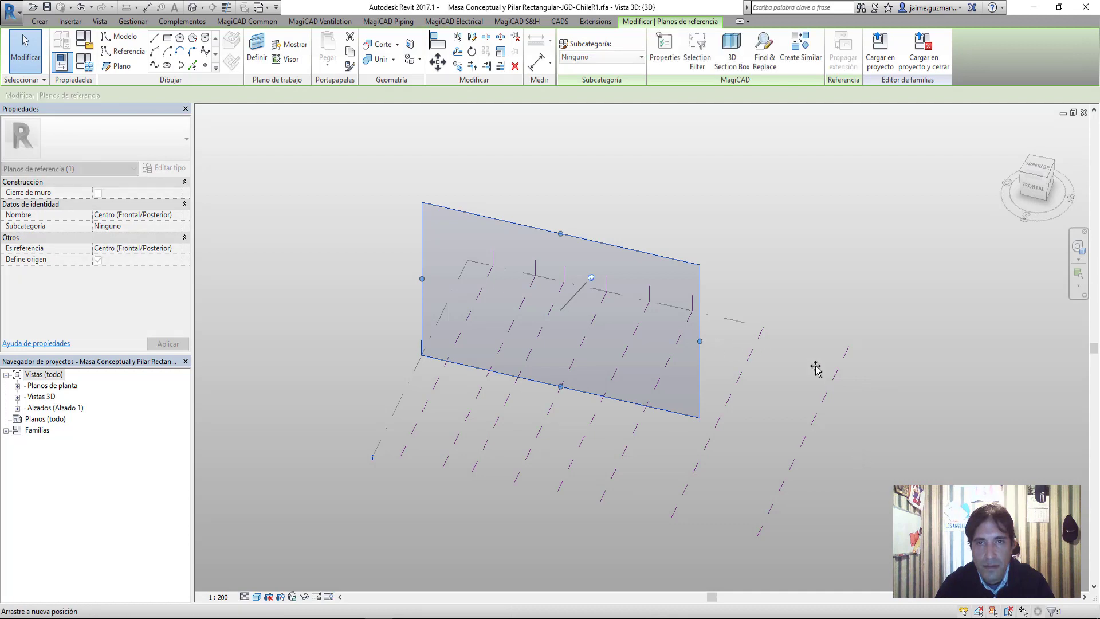
middle_click_drag(766, 411, 694, 400)
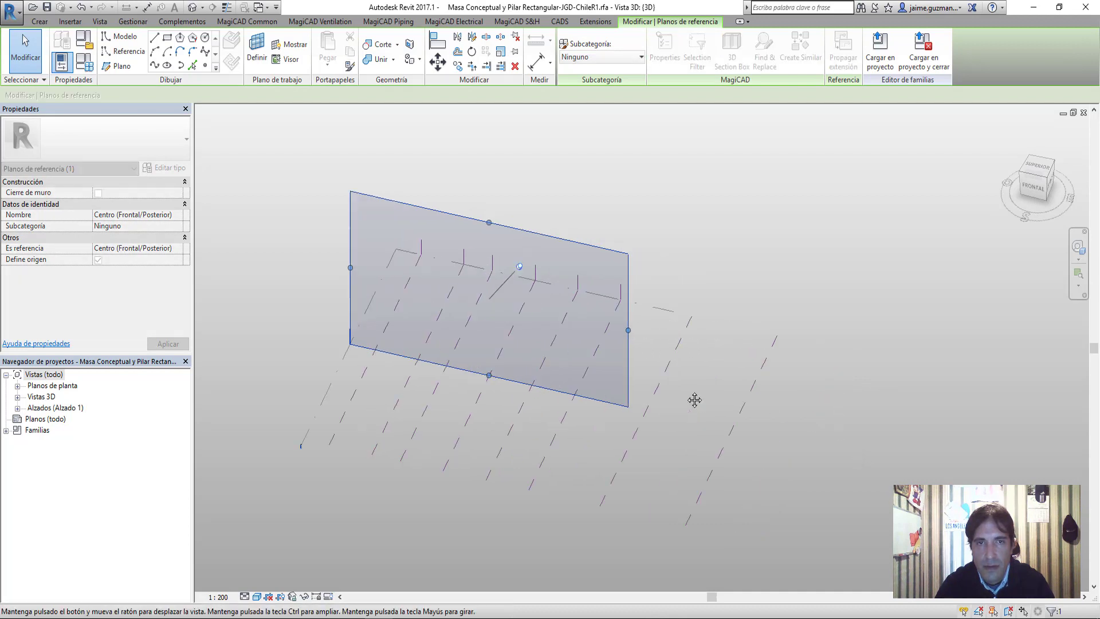
left_click(1034, 186)
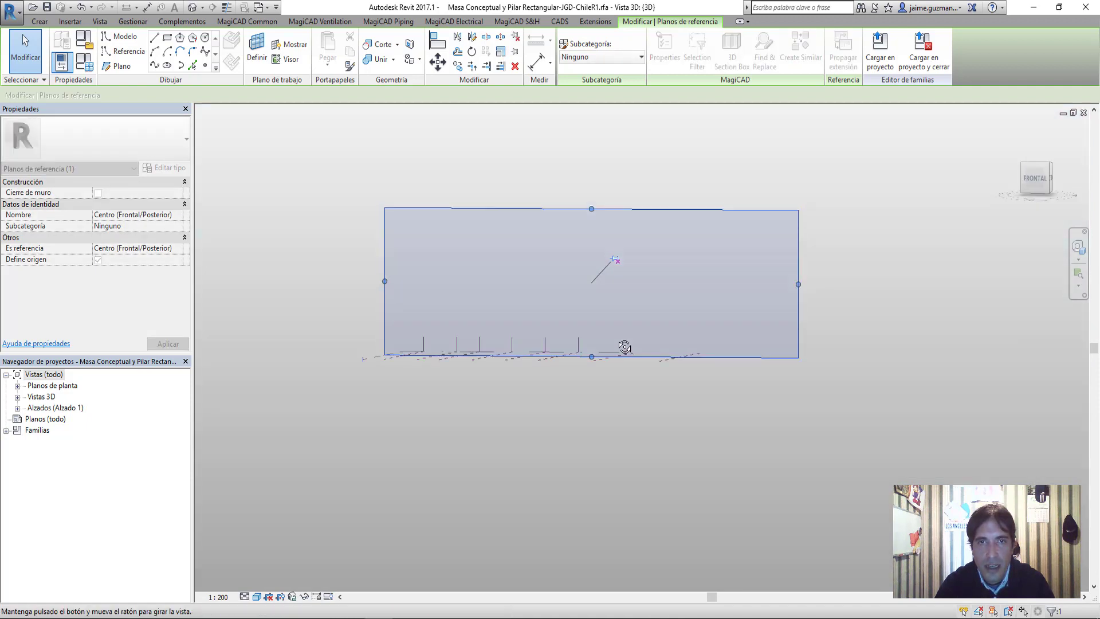
middle_click_drag(626, 346, 506, 294, "shift")
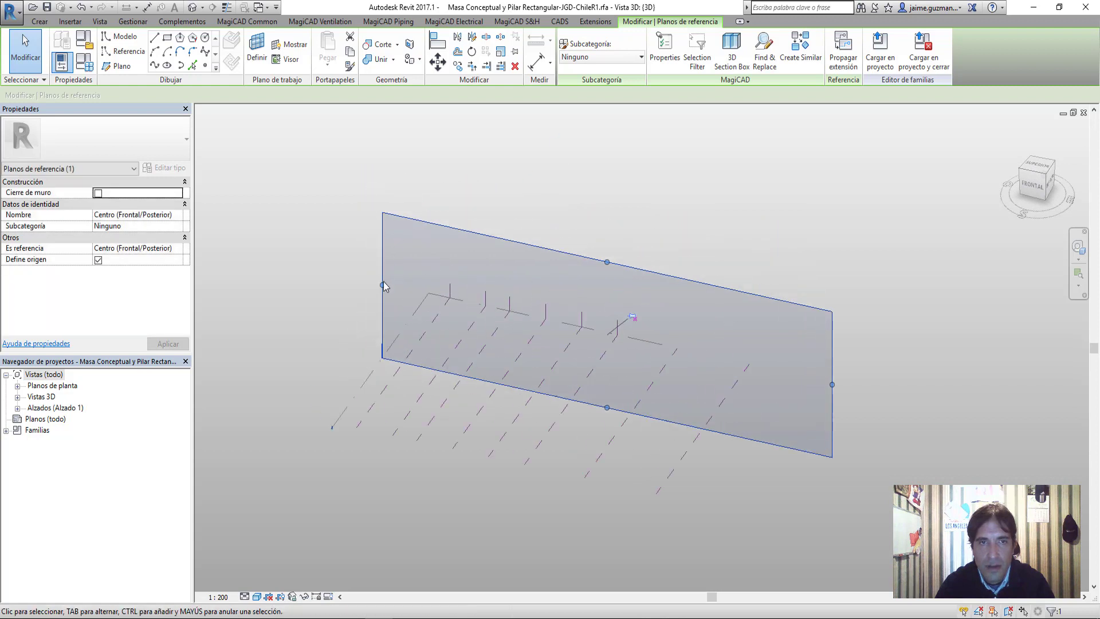
left_click_drag(383, 285, 336, 276)
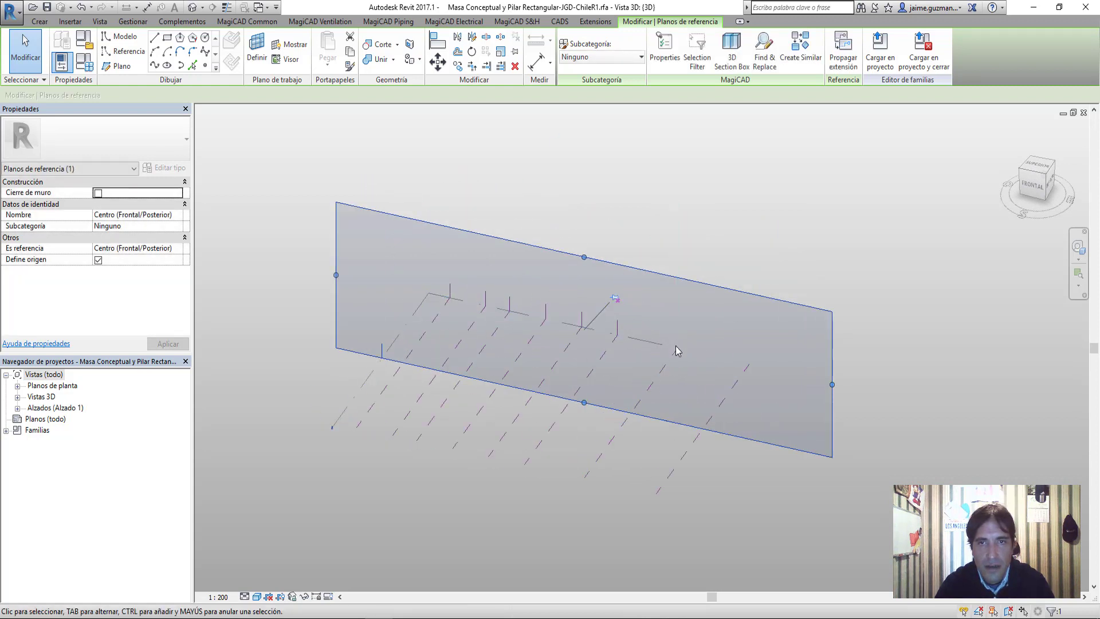
Stretch and then shorten the Nivel 1 level extent to fit the plane grid
left_click(646, 345)
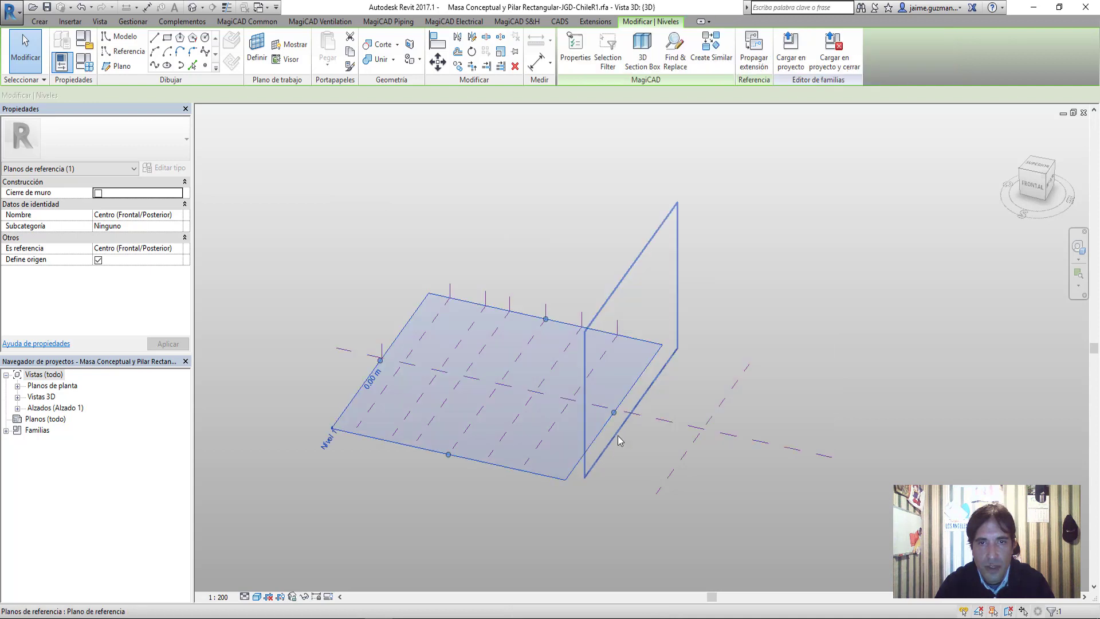
mouse_move(615, 414)
left_mouse_down()
mouse_move(838, 478)
mouse_move(823, 477)
left_mouse_up()
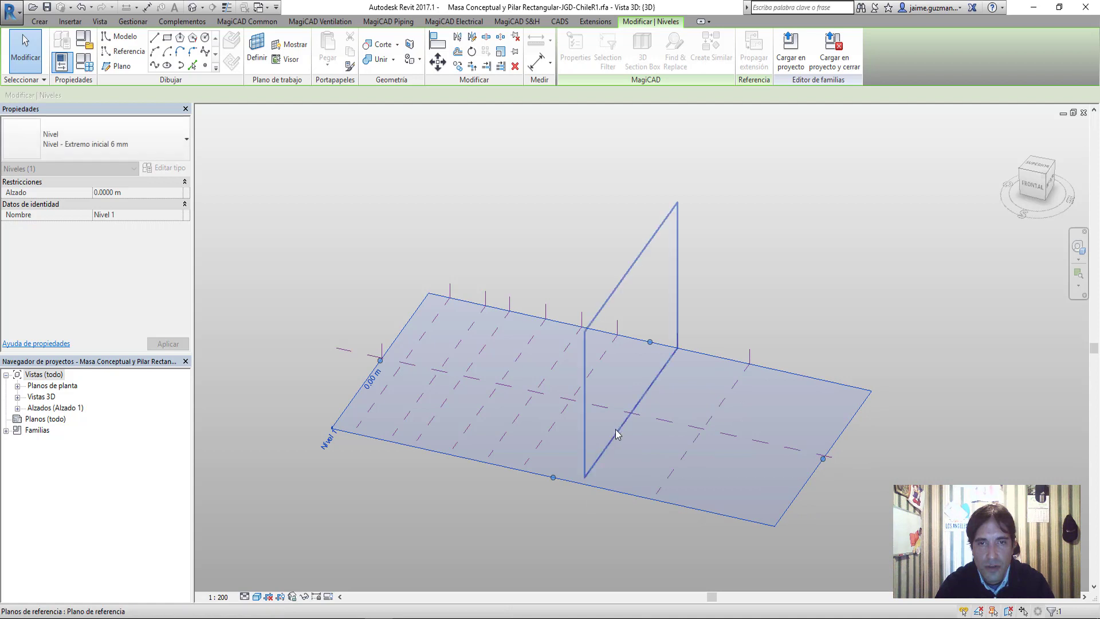
left_click(585, 430)
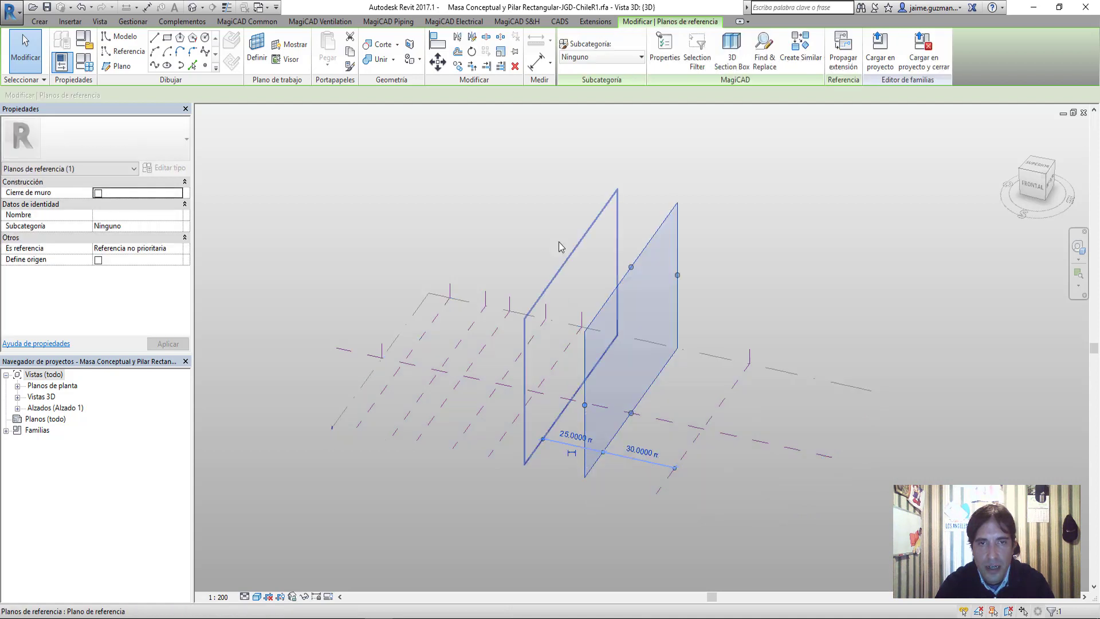
left_click(592, 319)
mouse_move(592, 319)
middle_mouse_down("shift")
mouse_move(490, 361)
mouse_move(516, 369)
middle_mouse_up("shift")
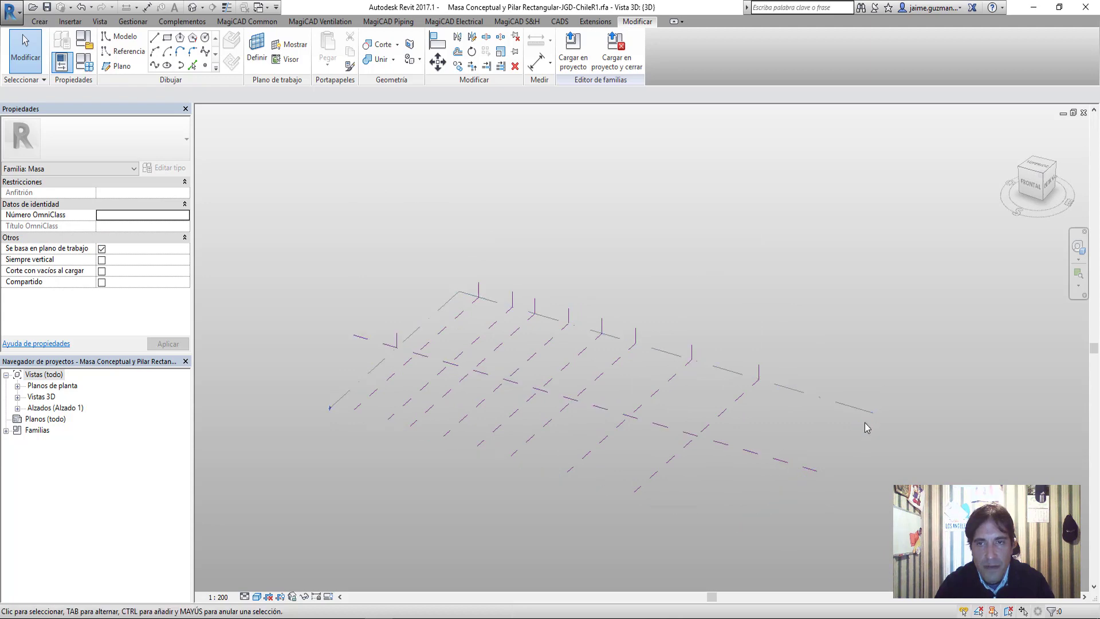
left_click(821, 485)
left_click_drag(808, 471, 716, 448)
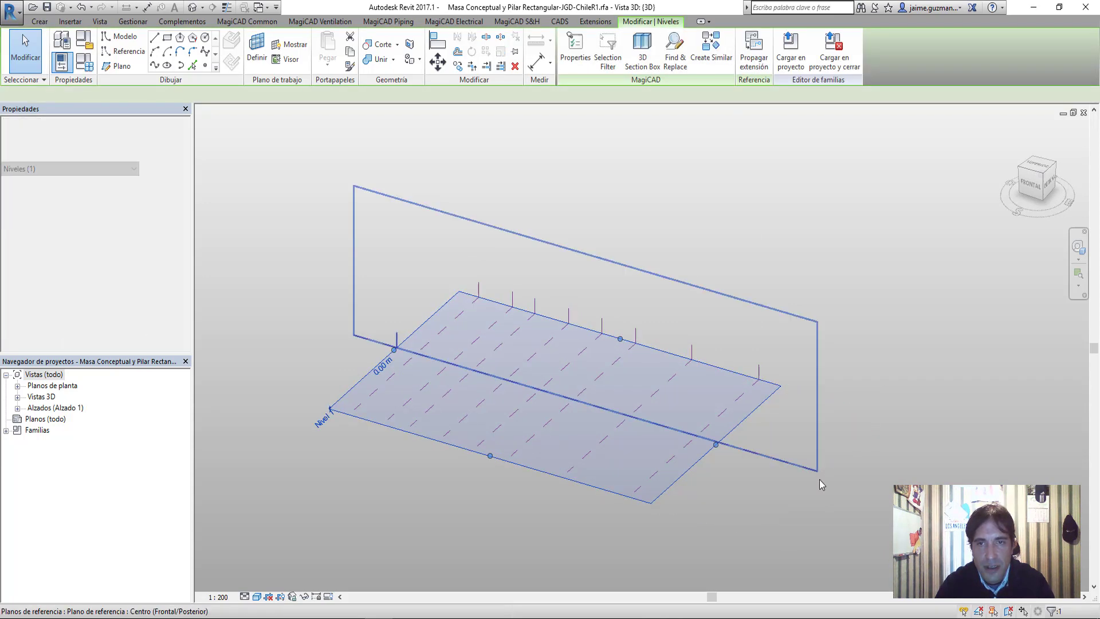
Shorten the Centro (Frontal/Posterior) plane from its right edge and return to PowerPoint
left_click(817, 441)
left_click_drag(781, 388, 720, 373)
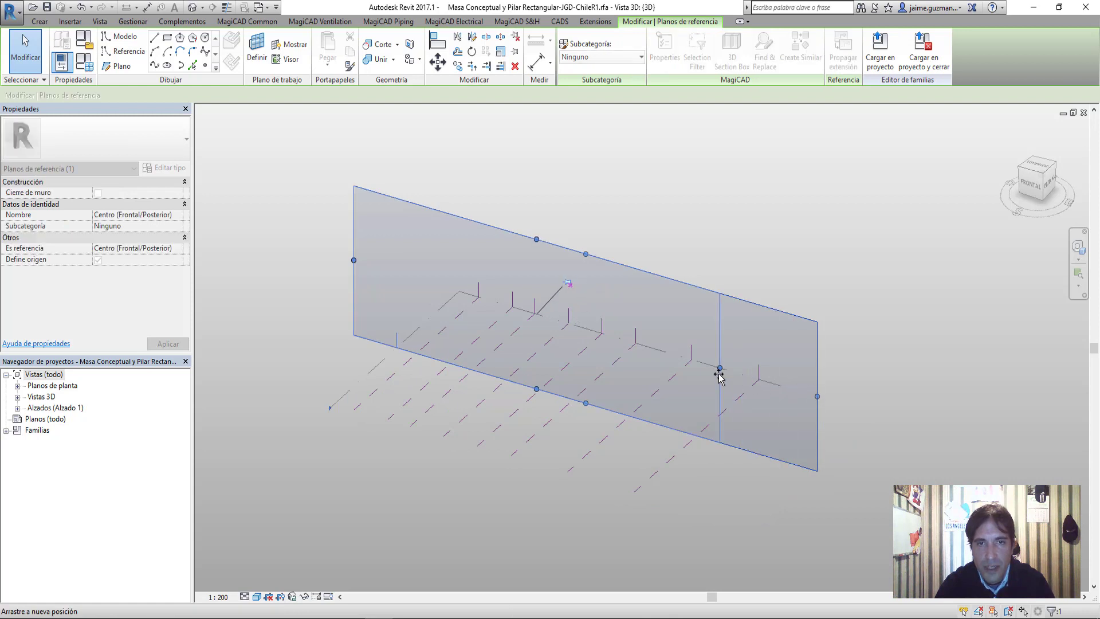
key("Escape")
key("Escape")
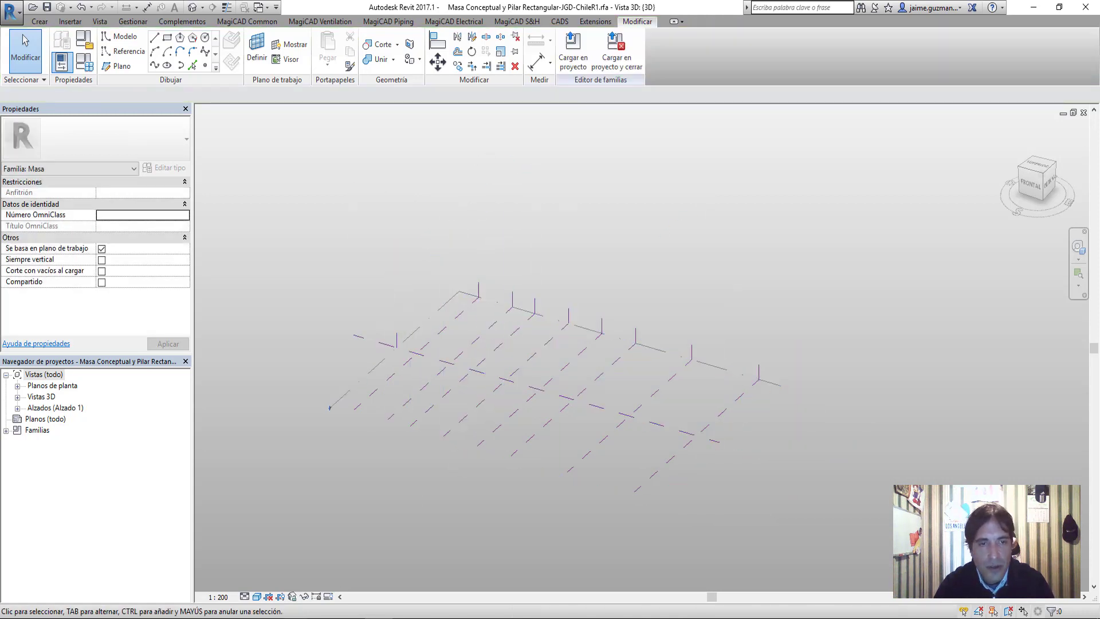
left_click(218, 570)
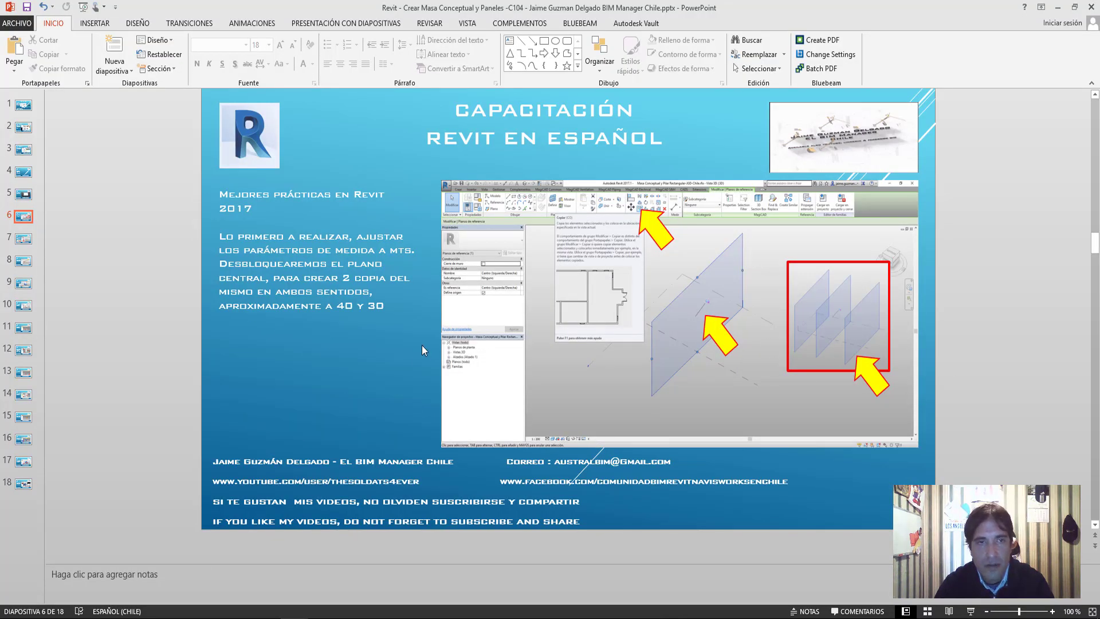
Show slide 7 on drawing splines across the planes, then minimise PowerPoint
scroll(424, 362, "down", 2)
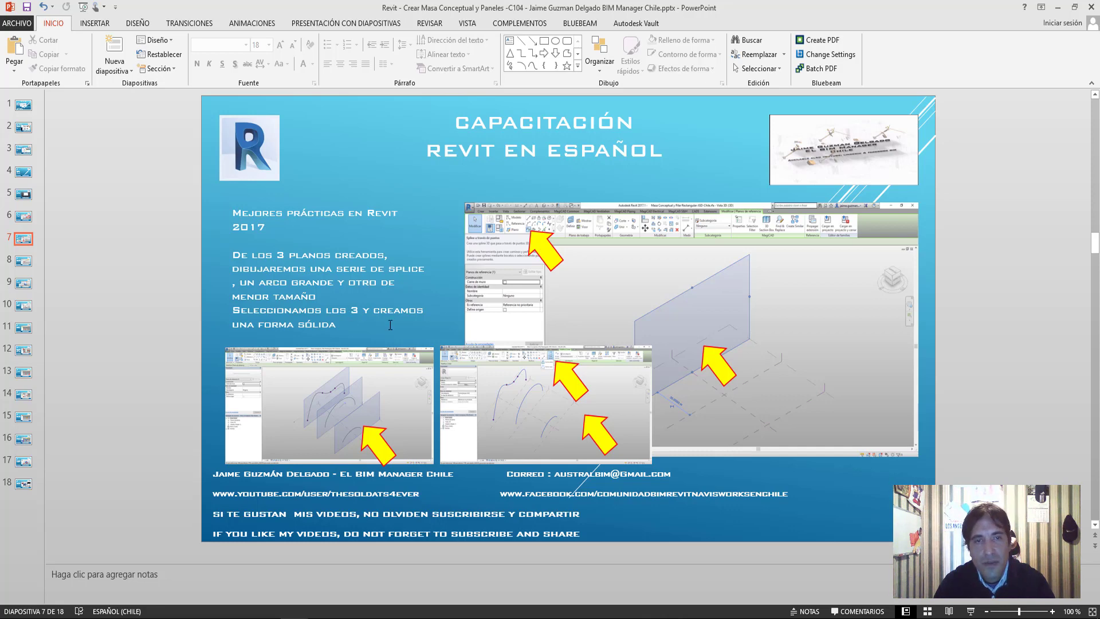
left_click(1064, 7)
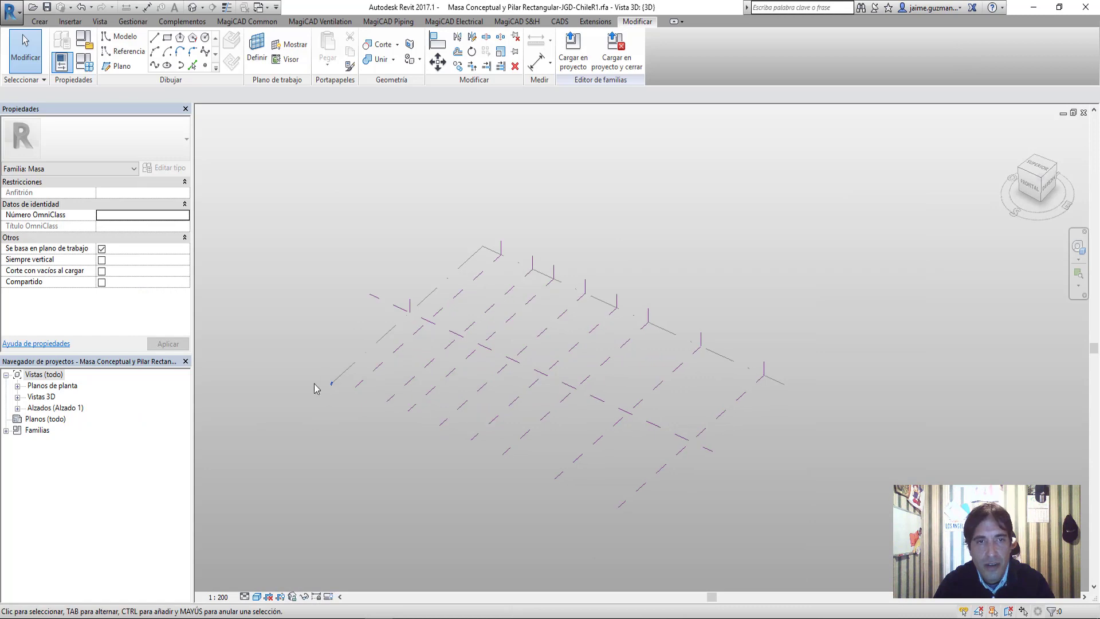
Draw a large six-point arching spline on the reference plane offset 15 m
left_click(364, 368)
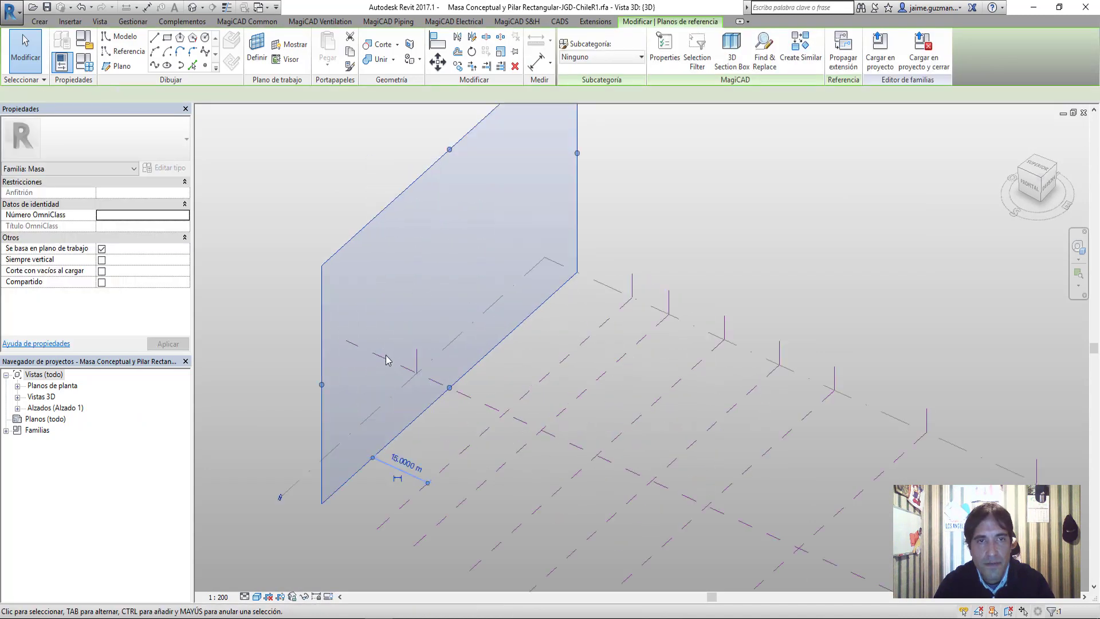
scroll(374, 319, "up", 3)
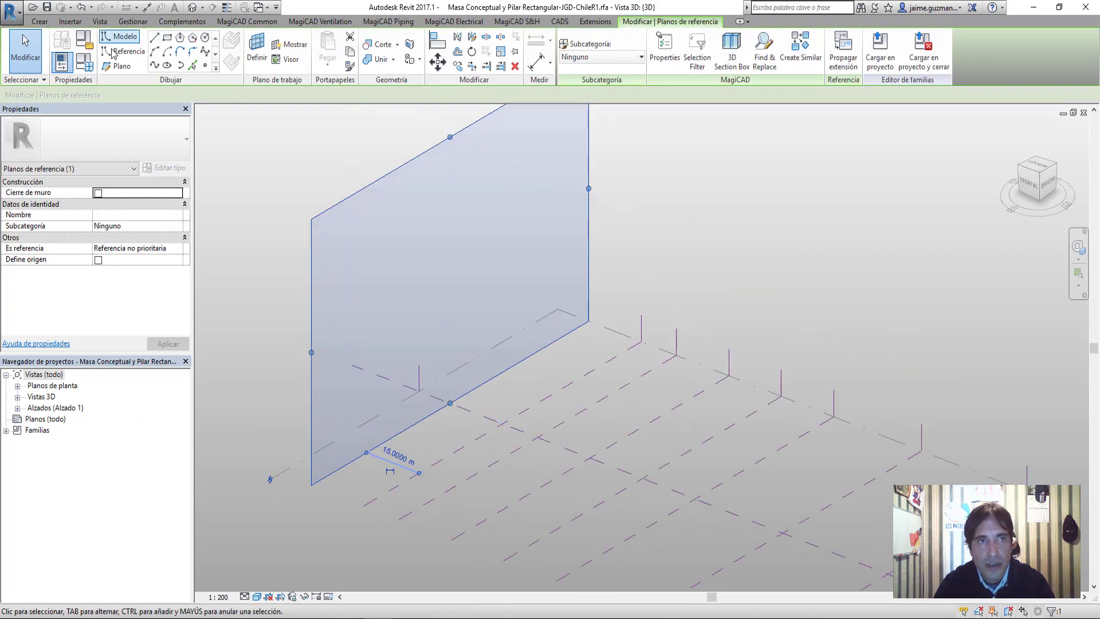
left_click(137, 31)
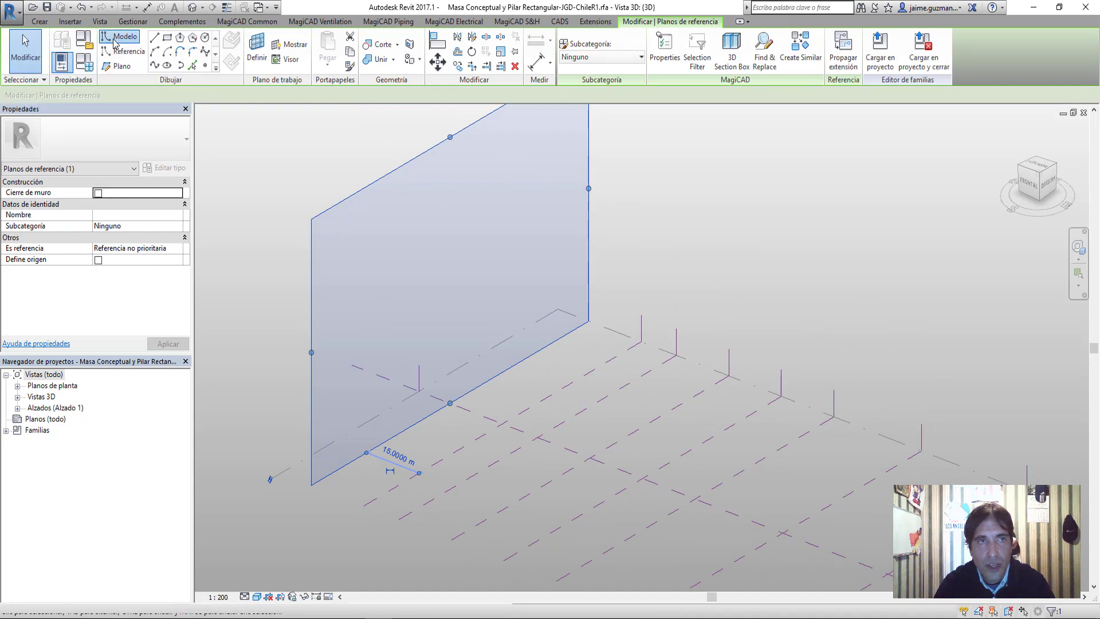
left_click(154, 64)
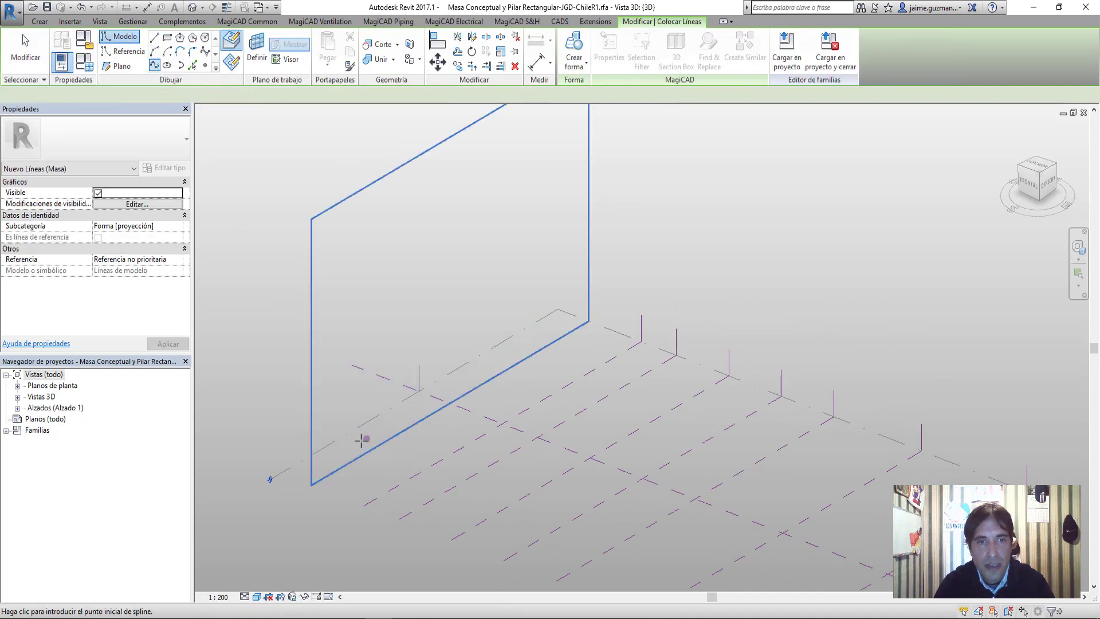
left_click(406, 414)
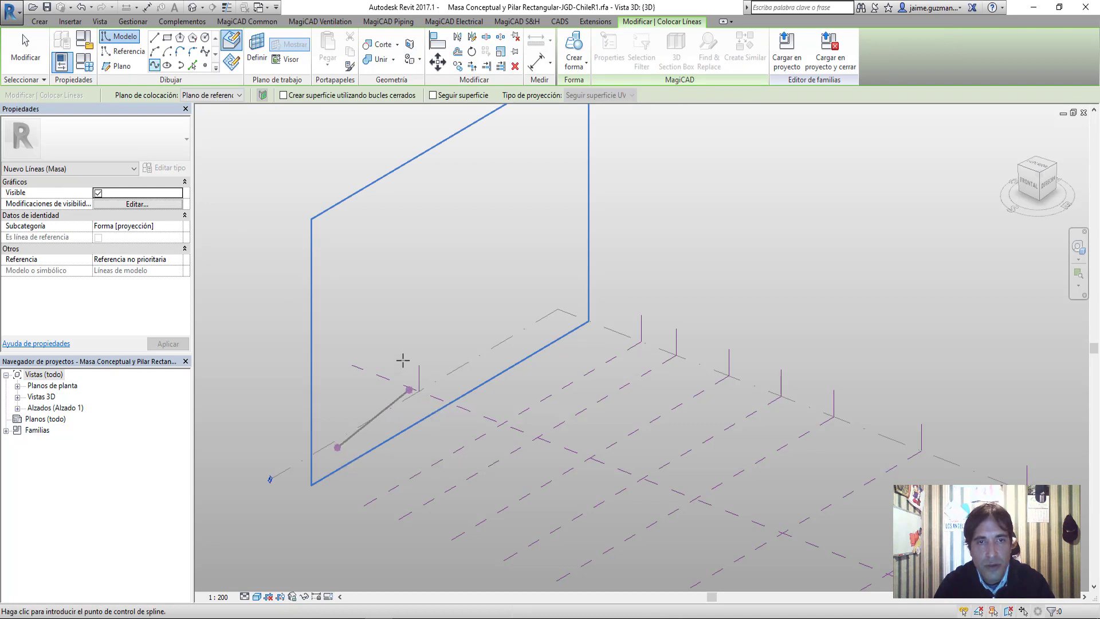
left_click(422, 254)
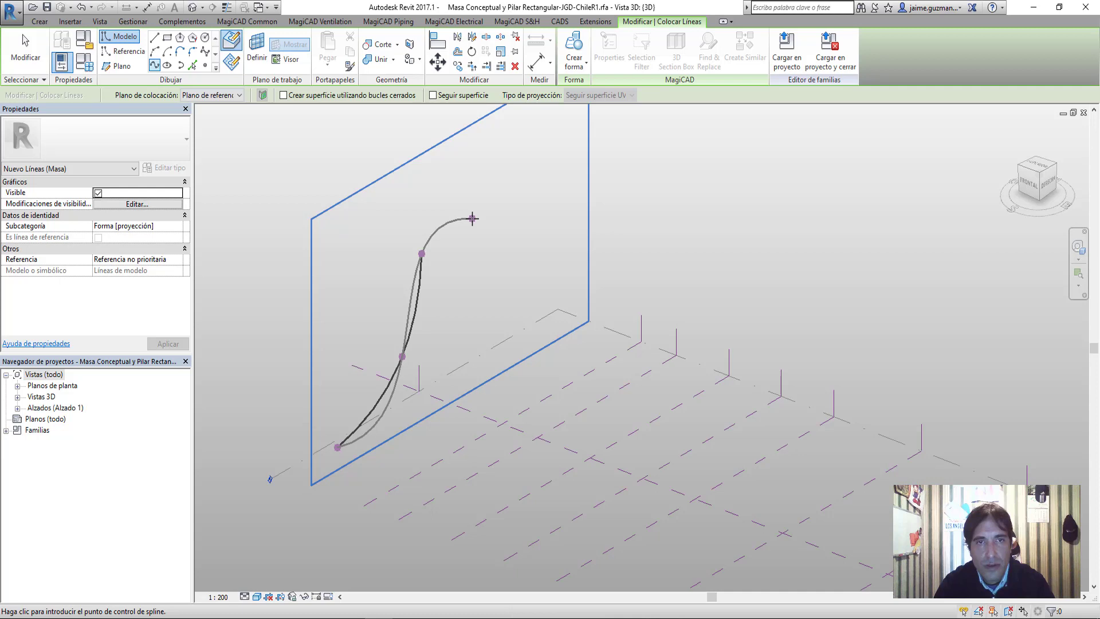
left_click(472, 218)
left_click(526, 170)
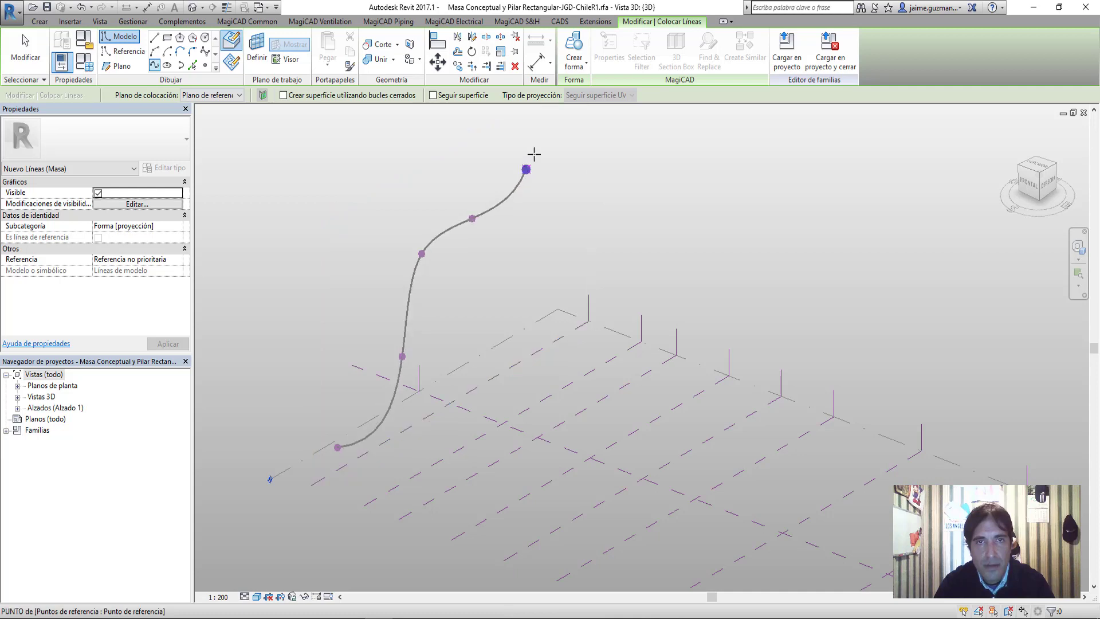
left_click(567, 193)
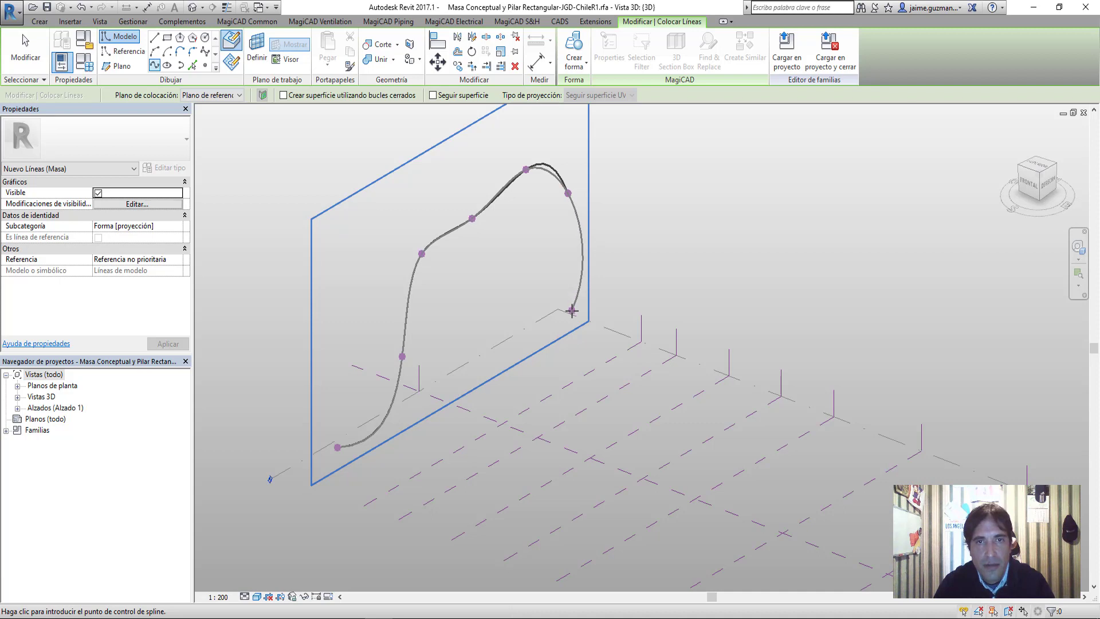
left_click(572, 311)
left_click(211, 164)
left_click(26, 48)
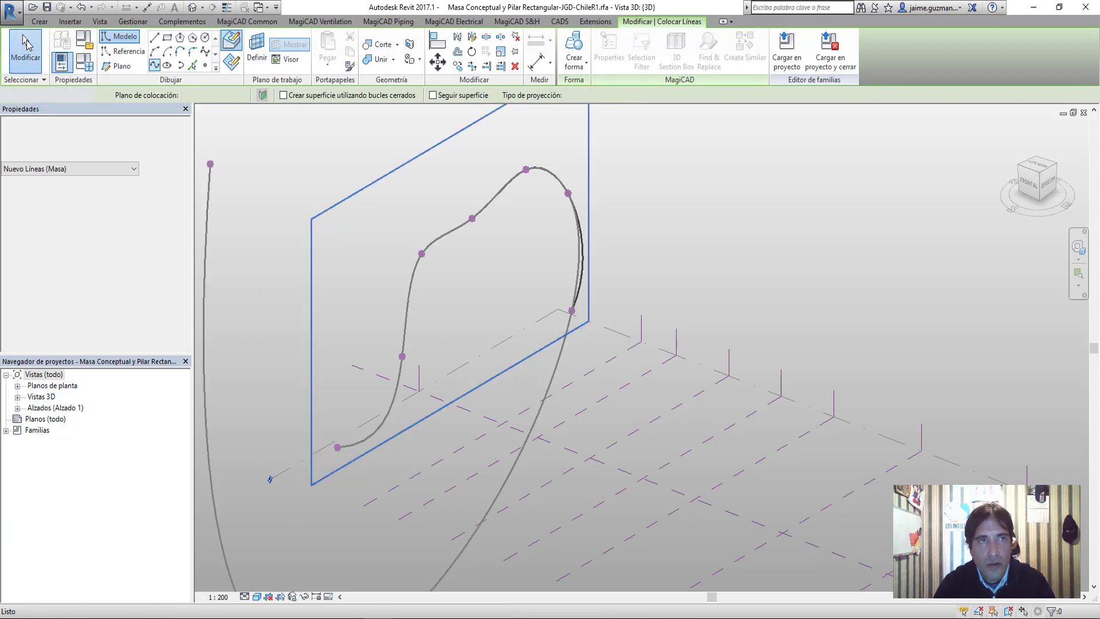
Sketch a smaller trial spline inside it, then delete it so one curve remains
left_click(385, 503)
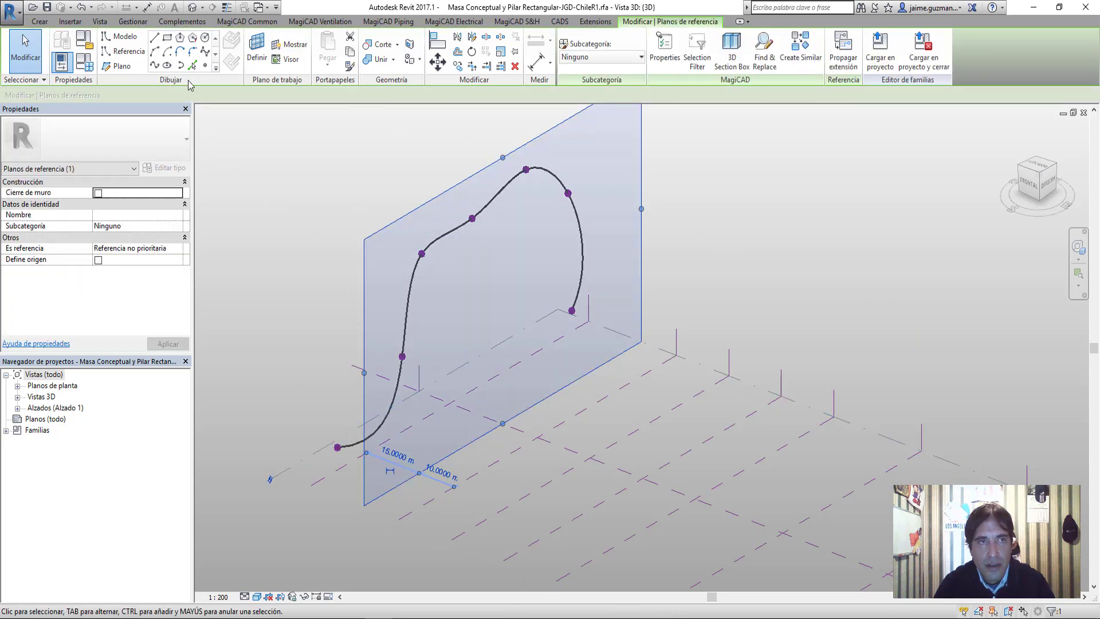
left_click(155, 67)
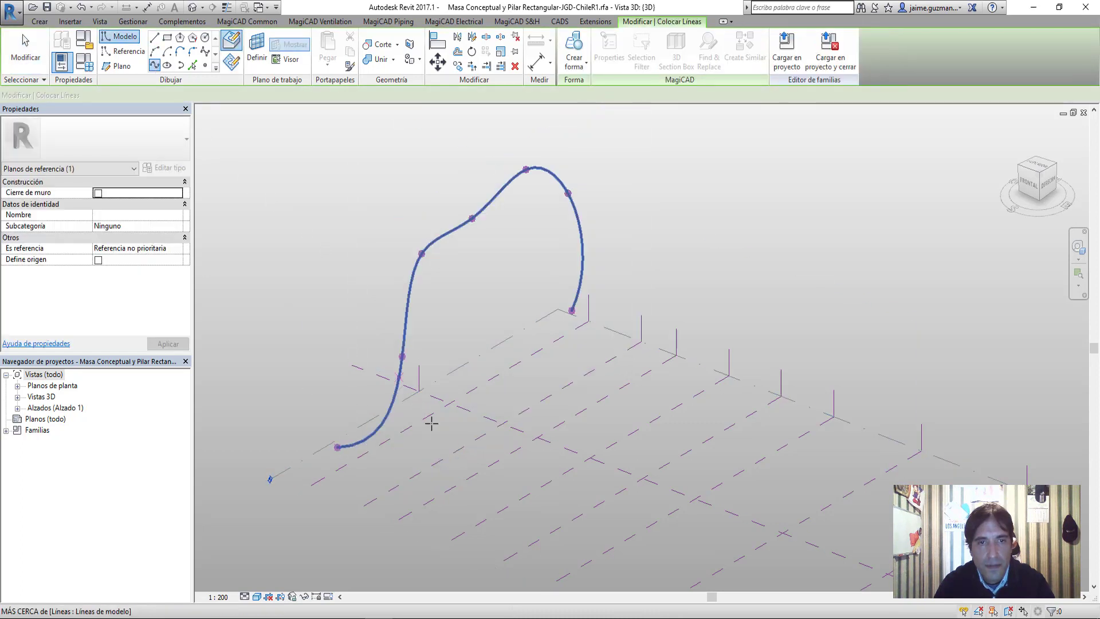
left_click(434, 441)
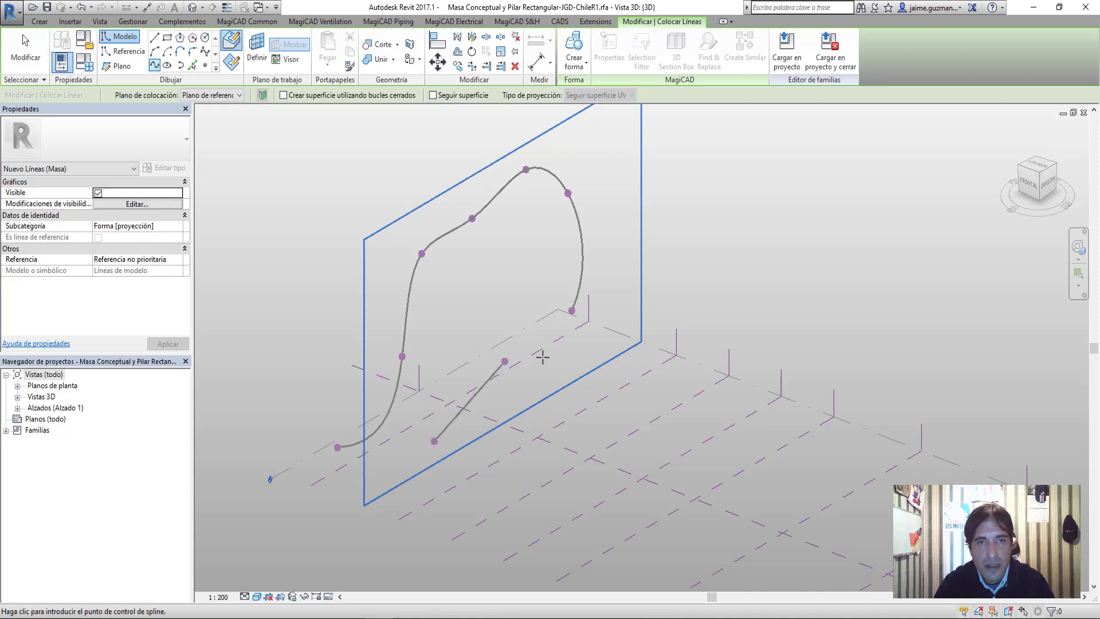
left_click(502, 281)
left_click(529, 256)
key("Escape")
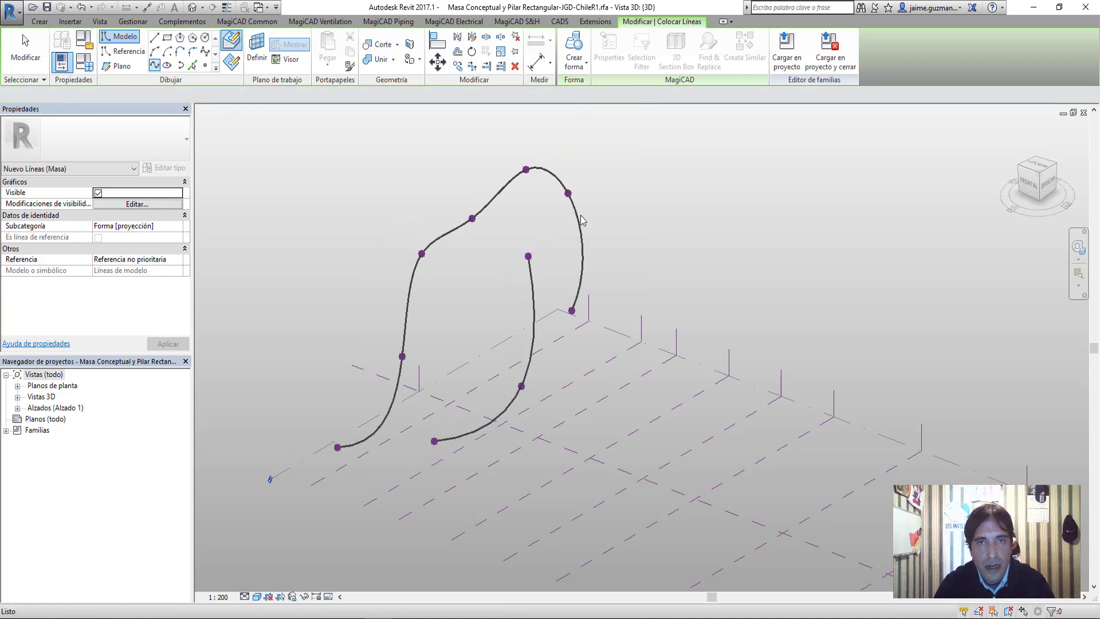
key("Escape")
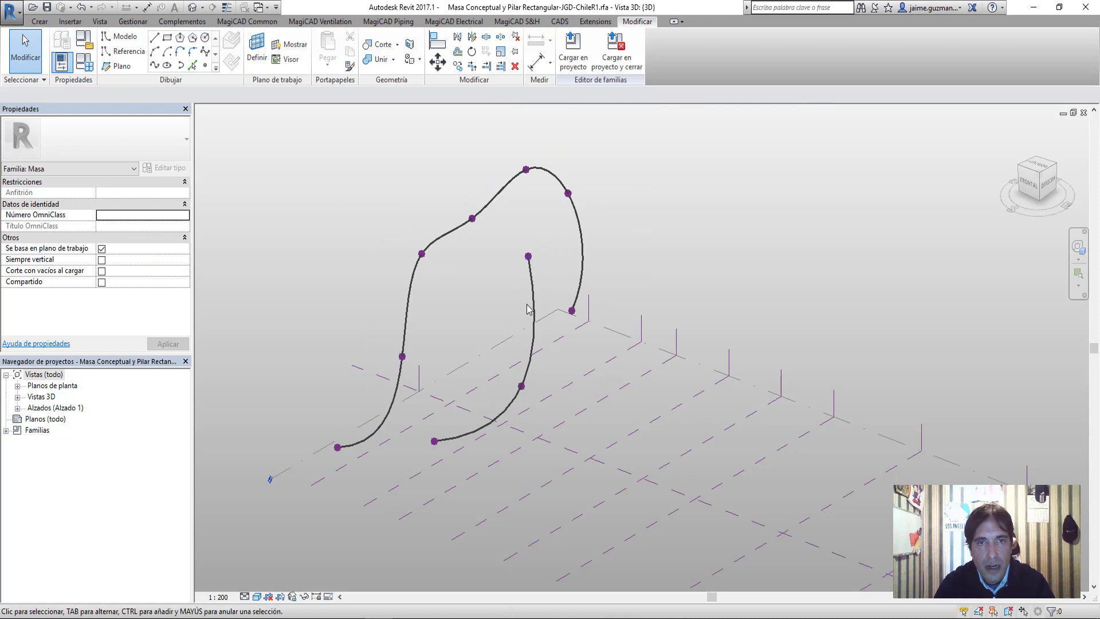
left_click(534, 315)
key("Delete")
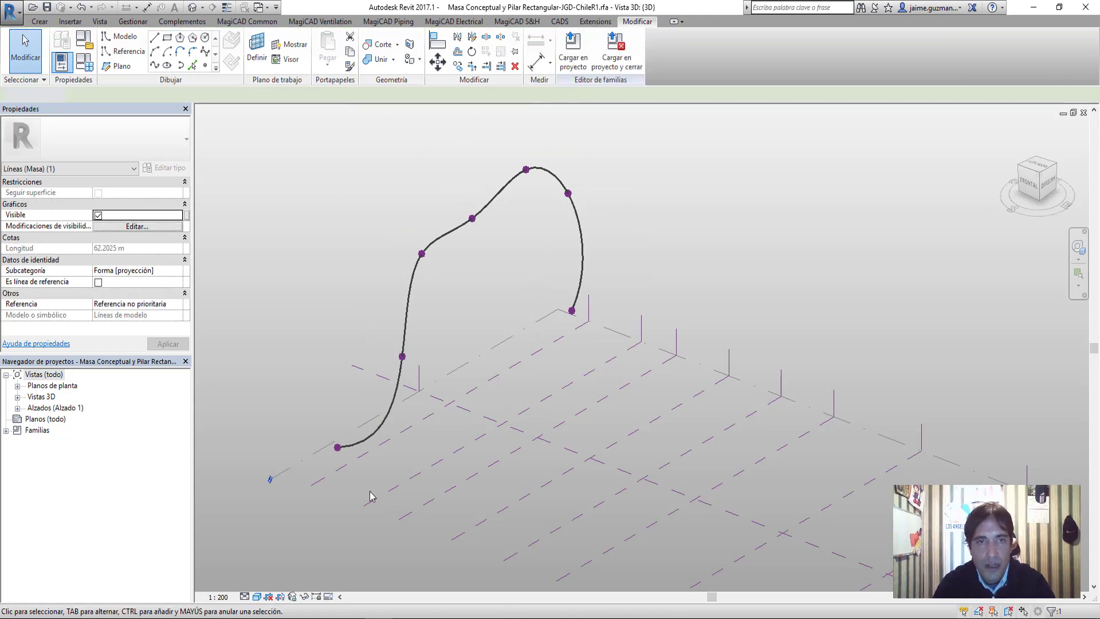
left_click(410, 496)
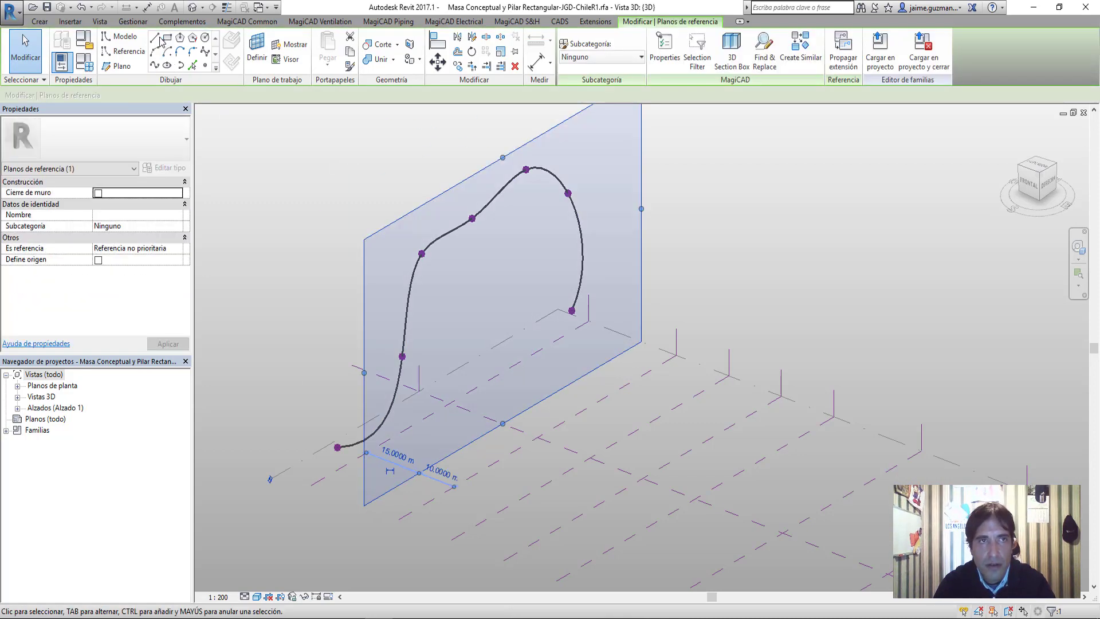
Draw a smaller four-point arching spline inside the first curve on the same plane
left_click(125, 42)
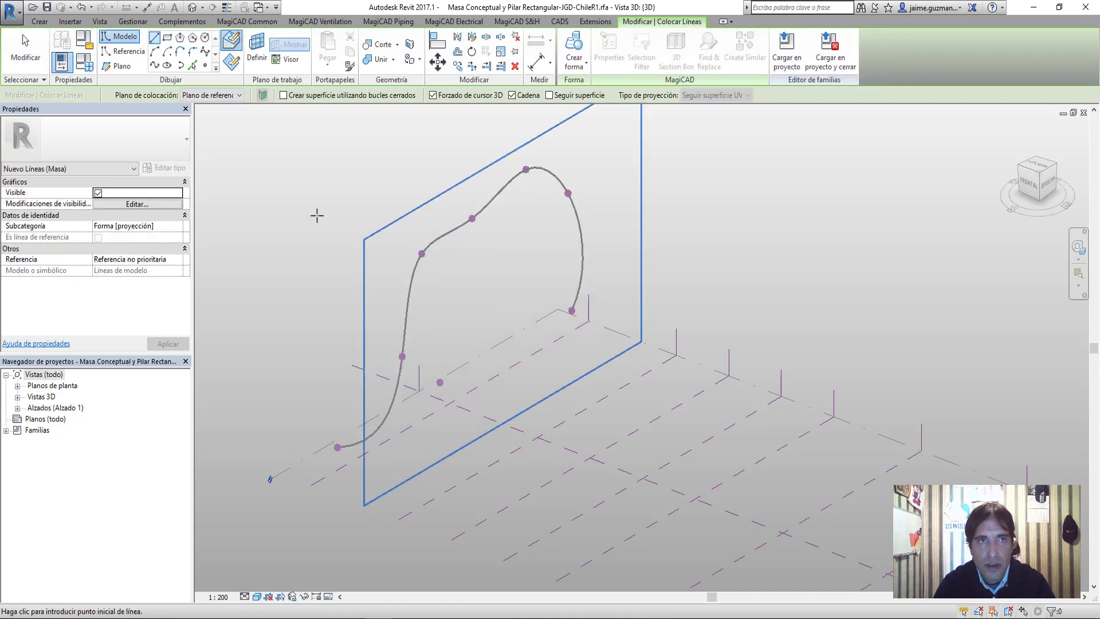
left_click(154, 65)
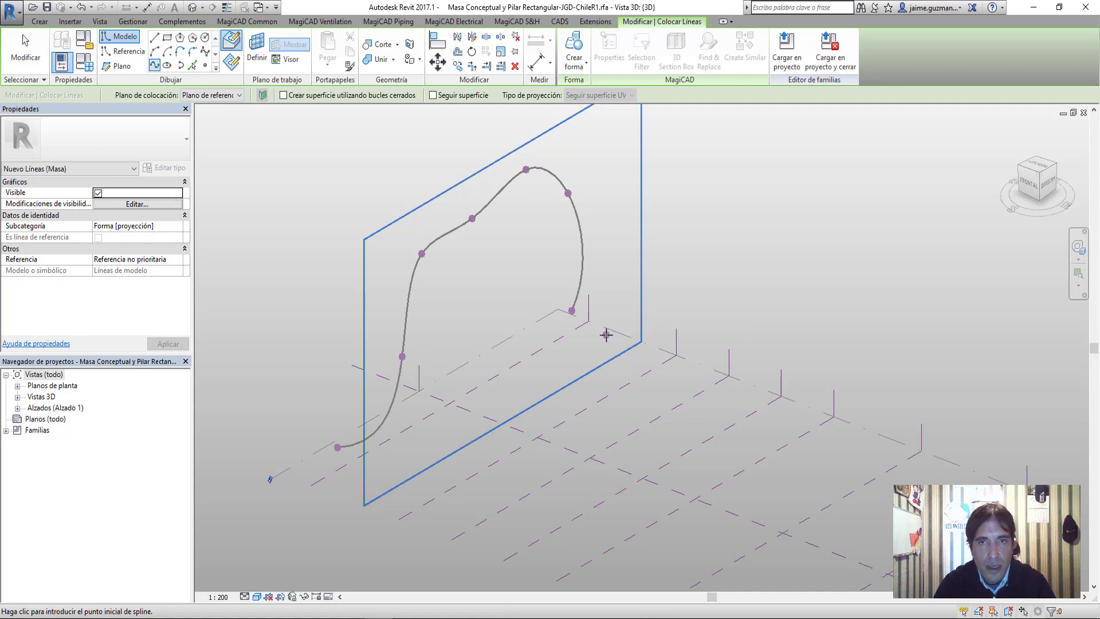
left_click(528, 262)
left_click(490, 281)
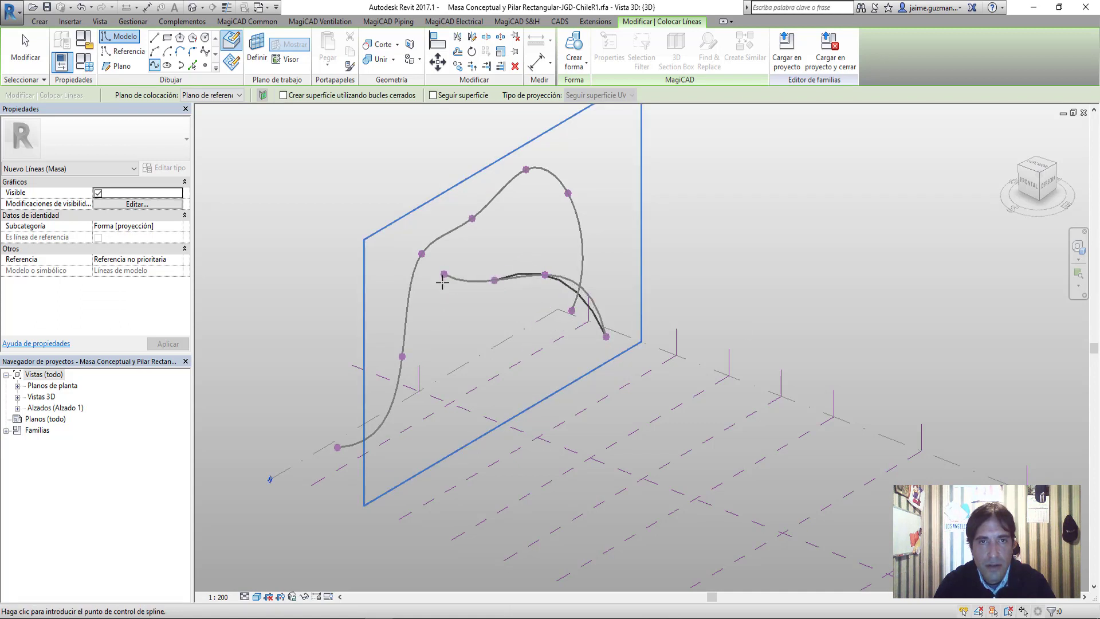
left_click(434, 323)
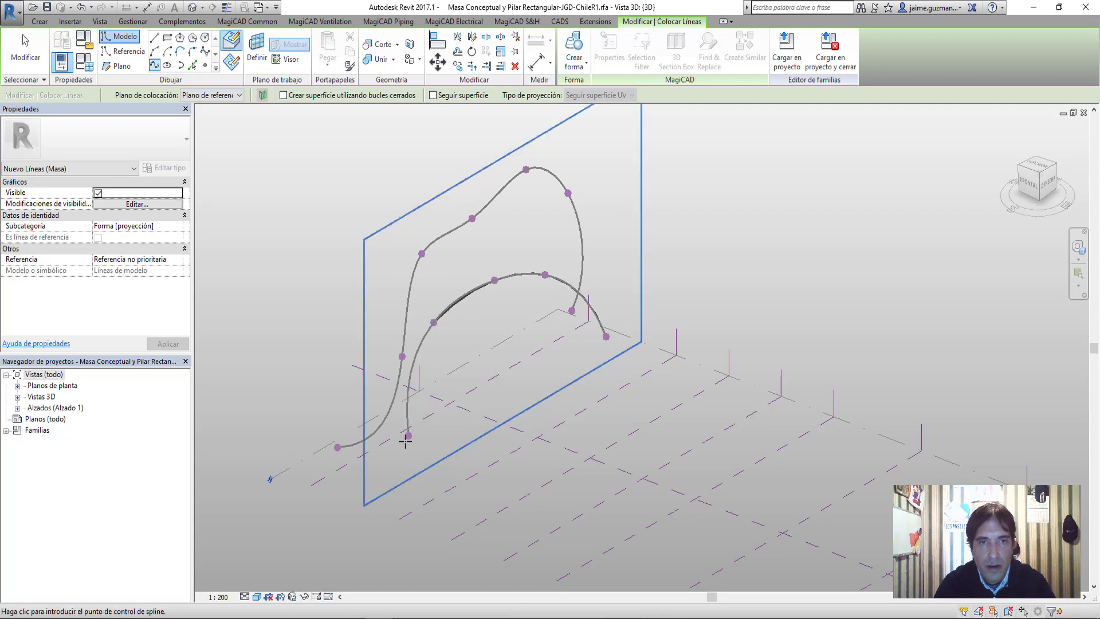
left_click(399, 451)
key("Escape")
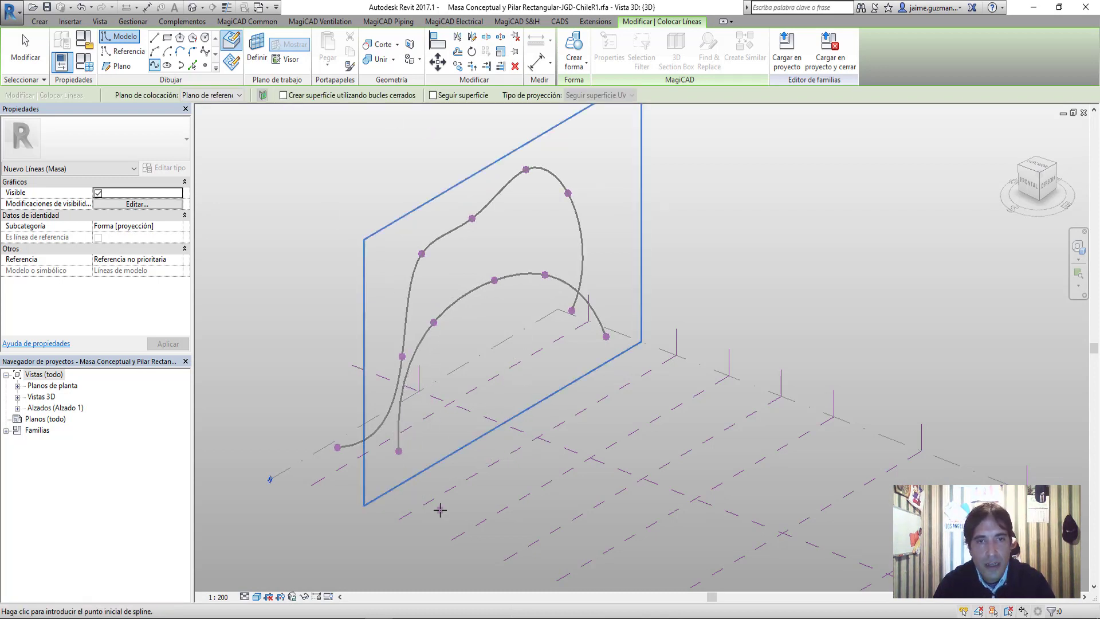
key("Escape")
Draw a Start-End-Radius arc on the reference plane
left_click(422, 503)
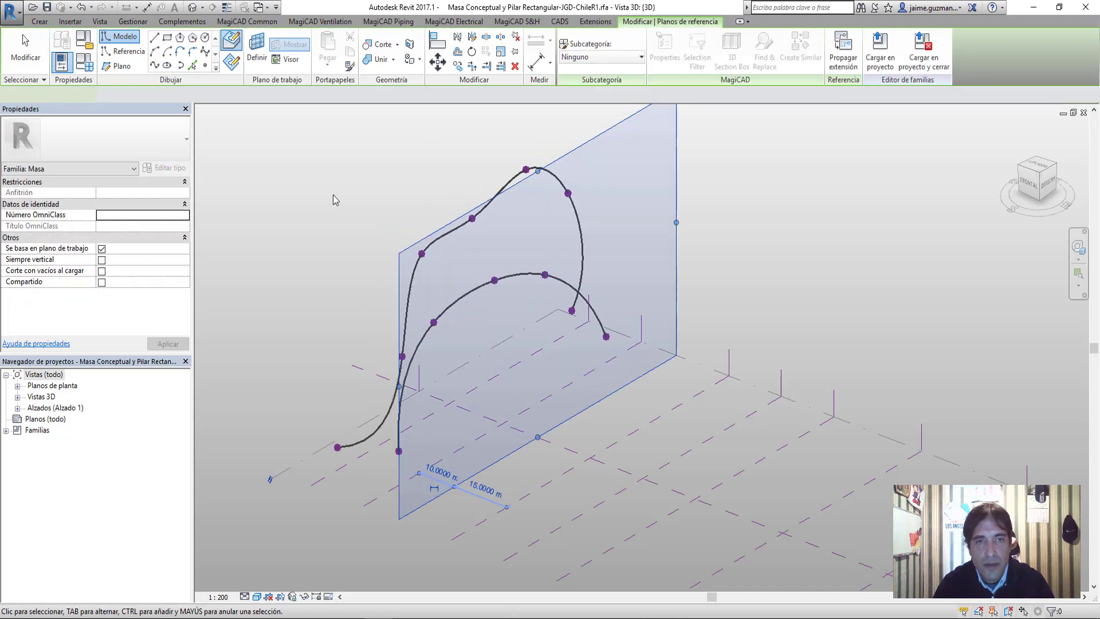
left_click(154, 53)
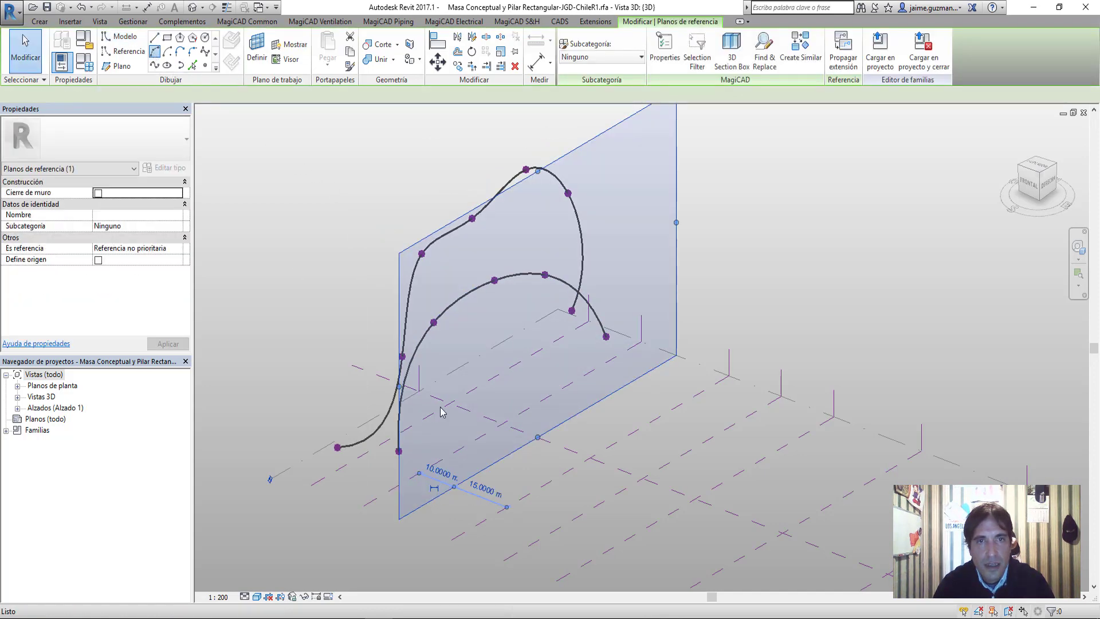
left_click(456, 465)
left_click(639, 359)
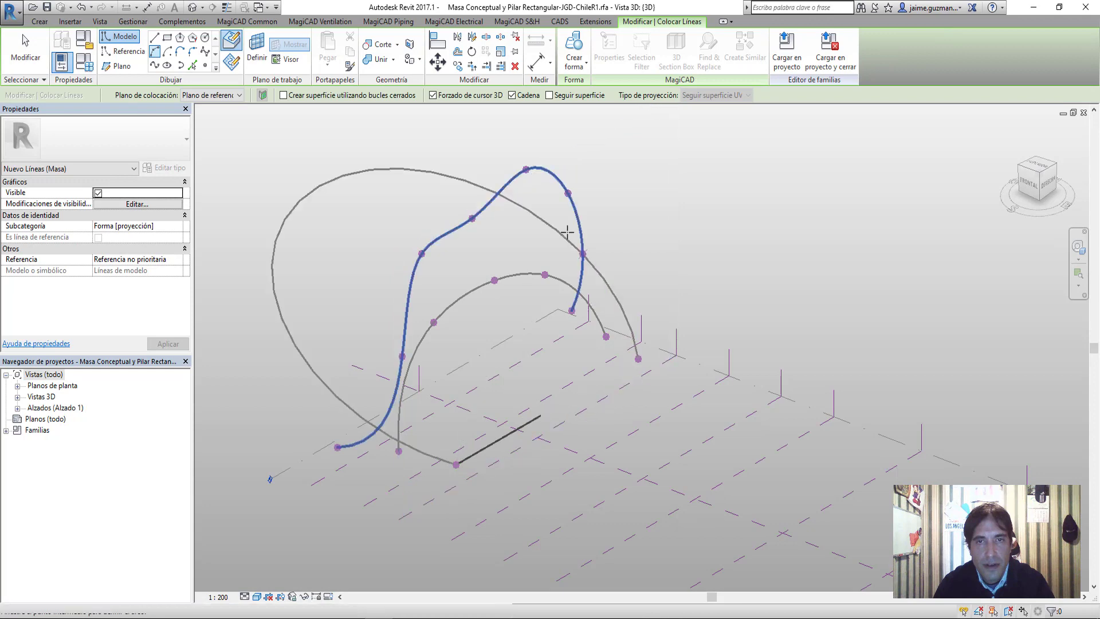
left_click(556, 319)
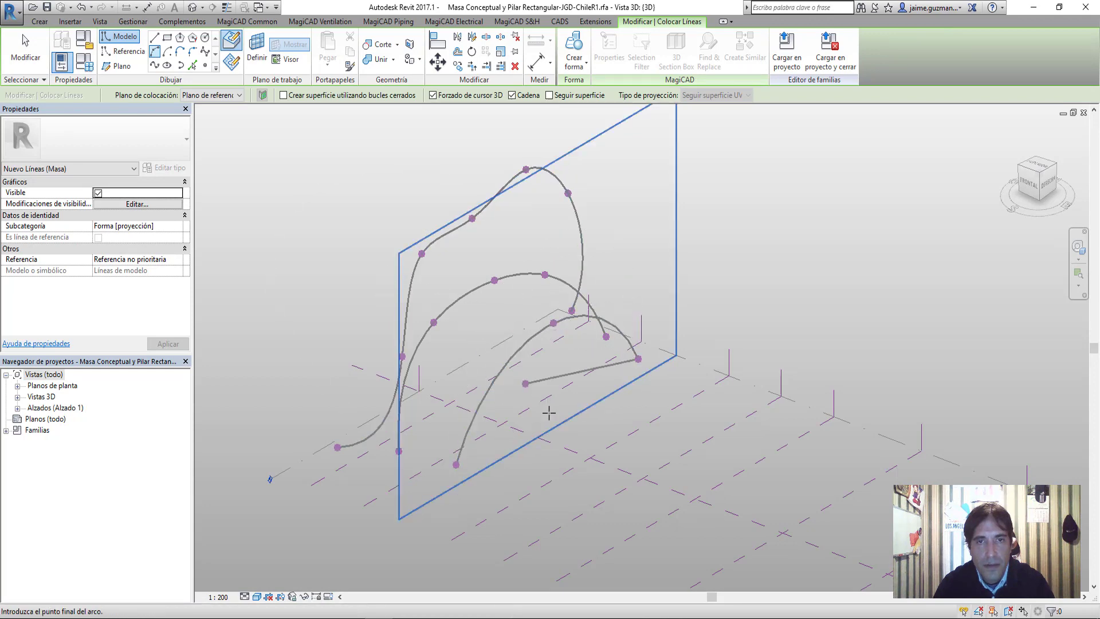
middle_click_drag(554, 420, 479, 380)
key("Escape")
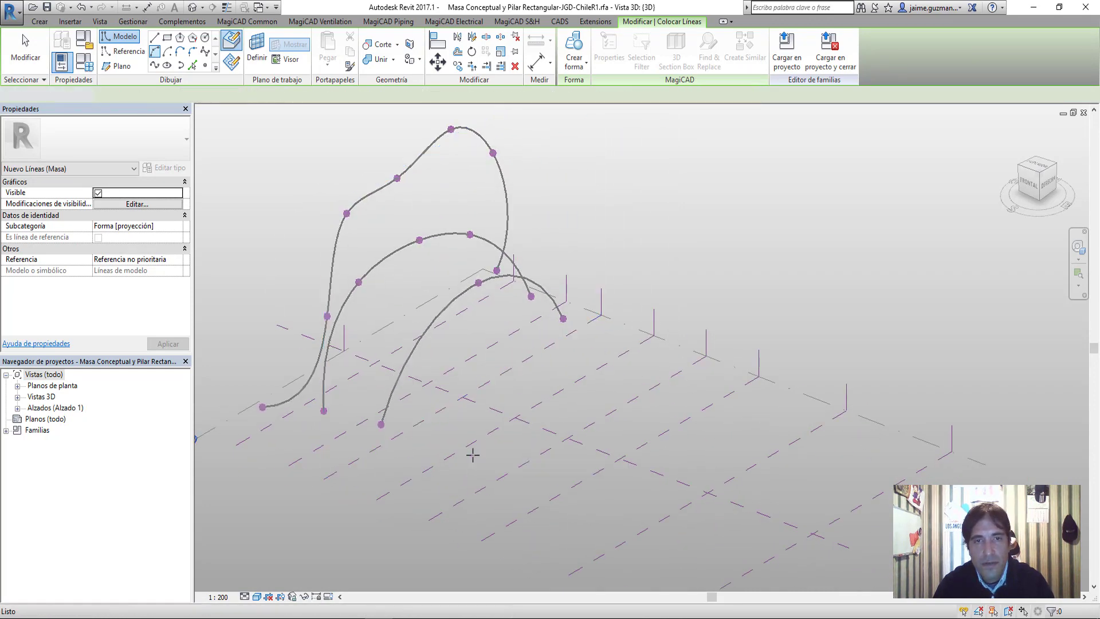
key("Escape")
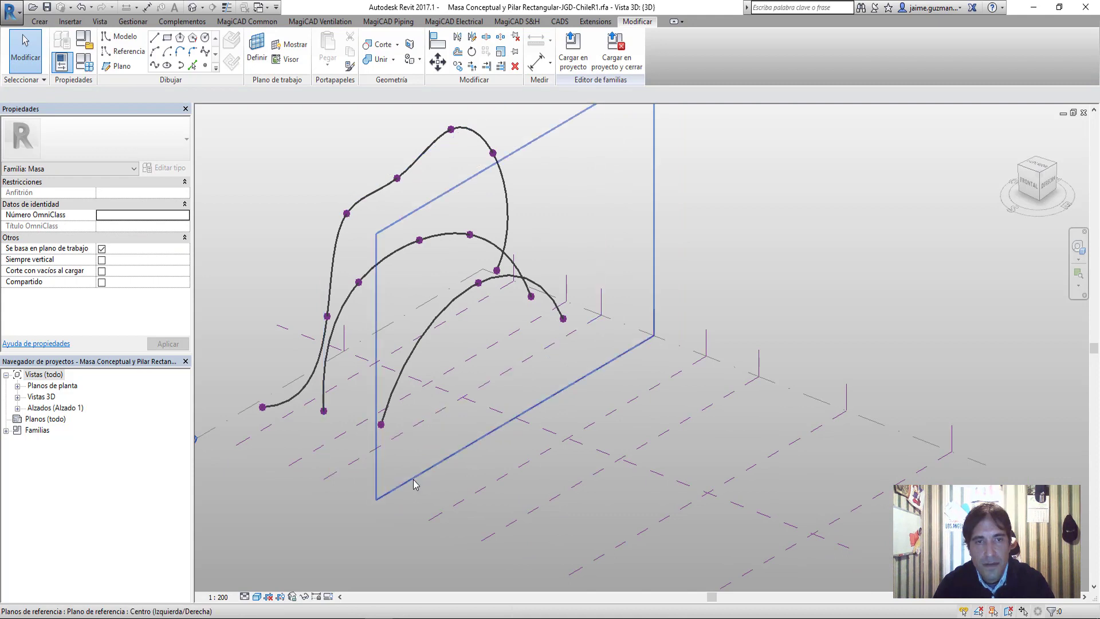
Draw a four-point arching spline on the crossing reference plane
left_click(444, 464)
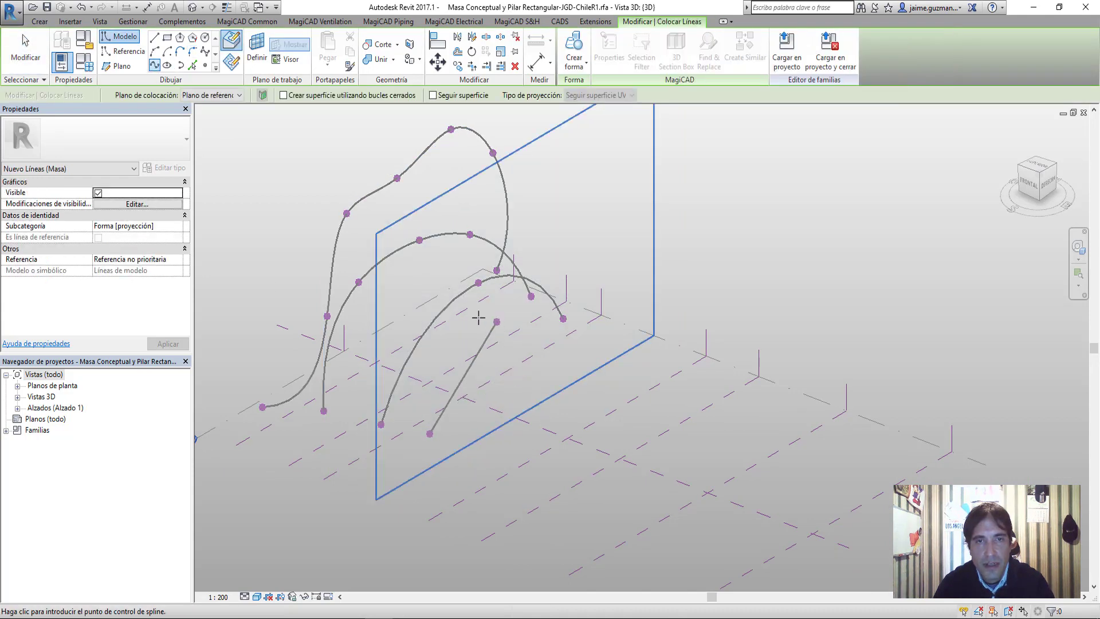
left_click(455, 284)
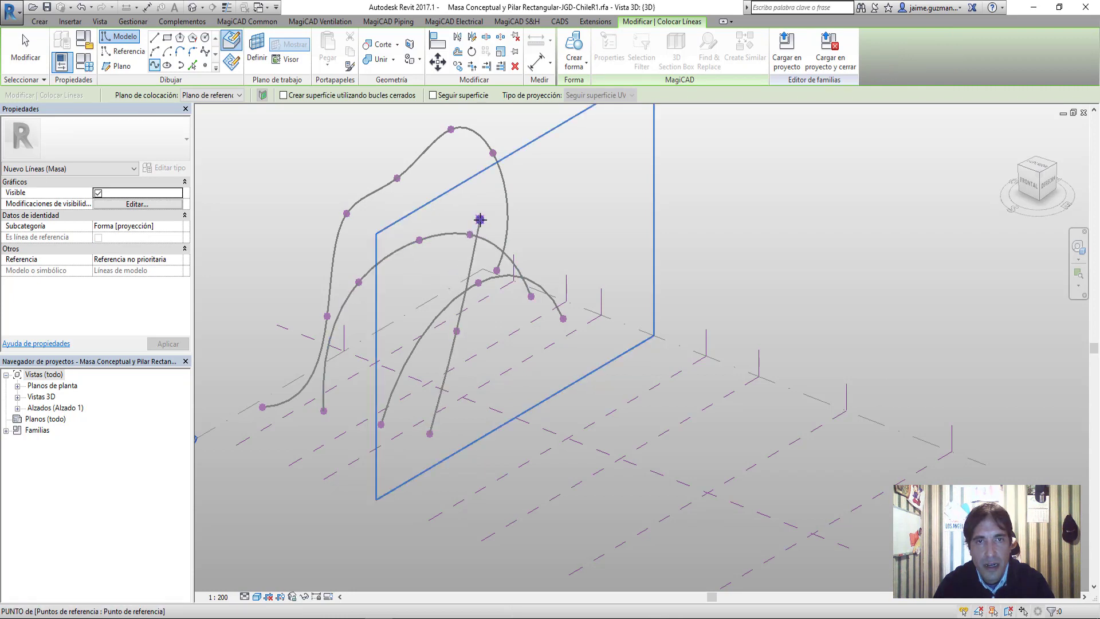
left_click(479, 219)
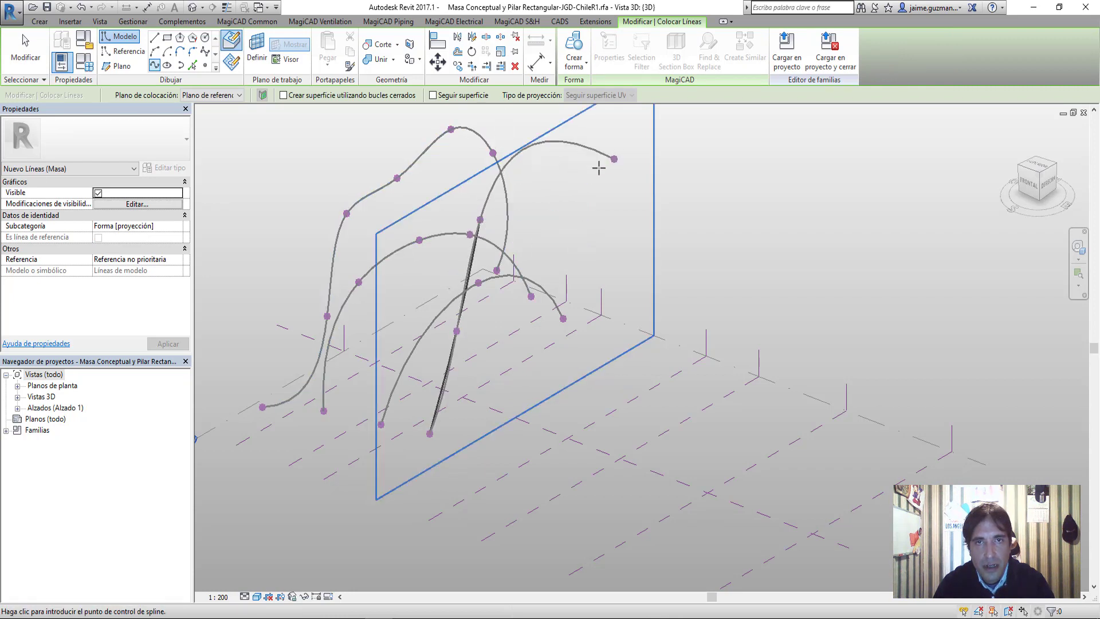
left_click(570, 187)
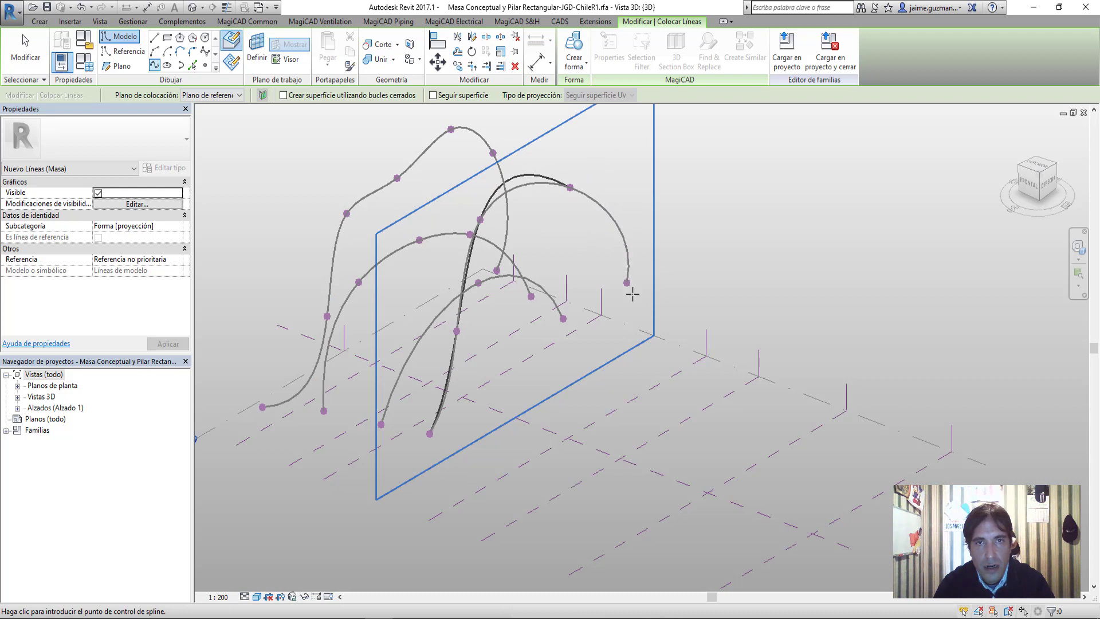
left_click(627, 333)
key("Escape")
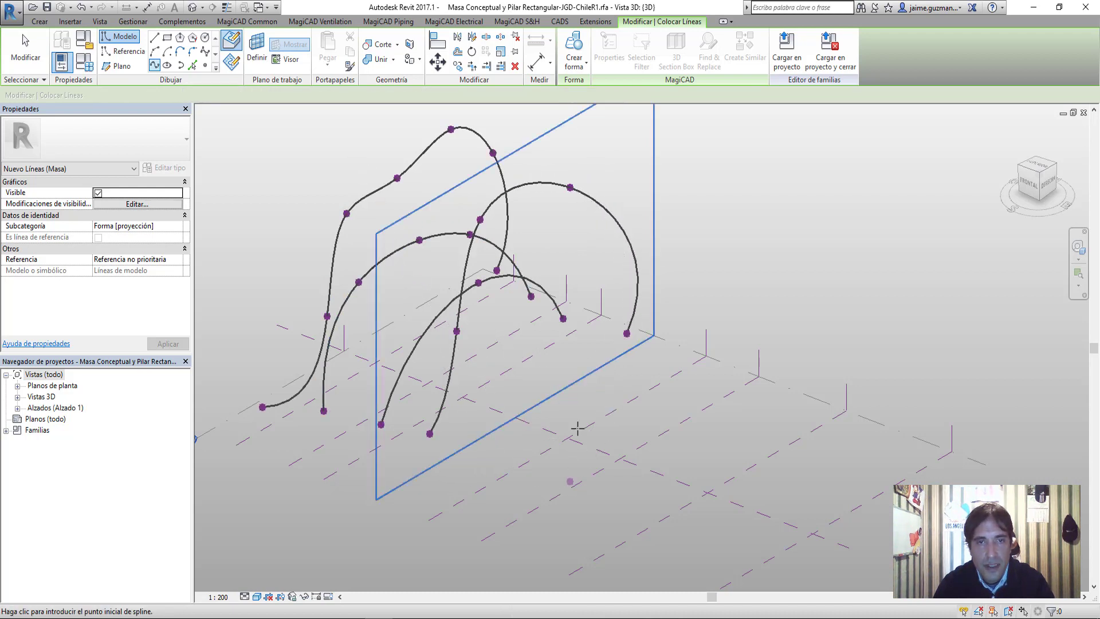
middle_click_drag(525, 472, 539, 419)
Draw a small Start-End-Radius arc on the reference plane at the right end
key("Escape")
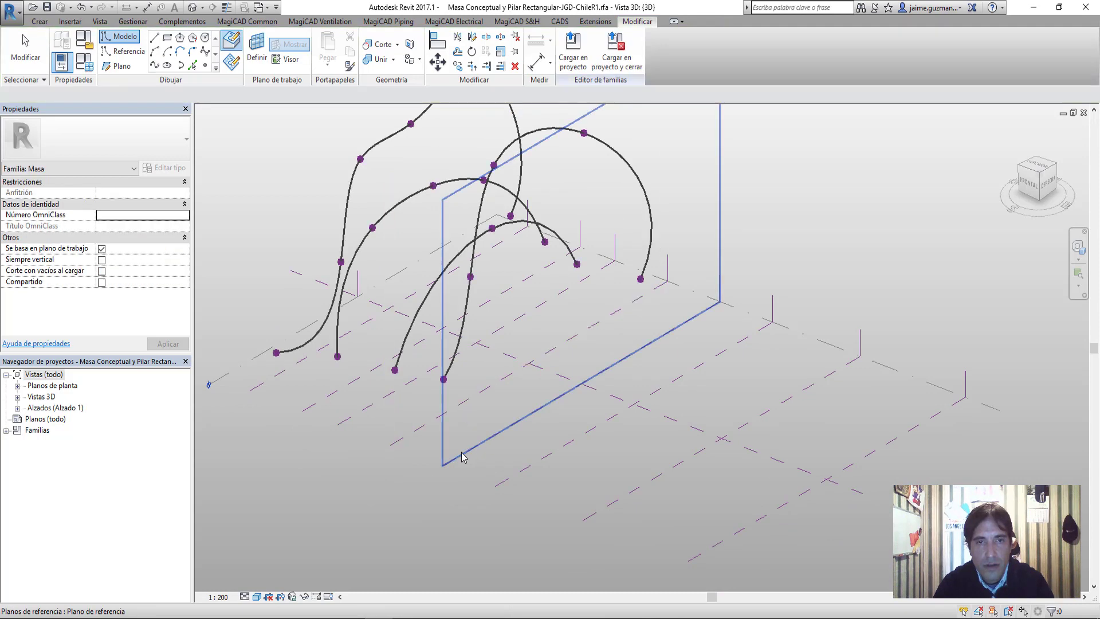
left_click(464, 457)
mouse_move(491, 368)
middle_mouse_down("shift")
mouse_move(661, 370)
mouse_move(561, 290)
middle_mouse_up("shift")
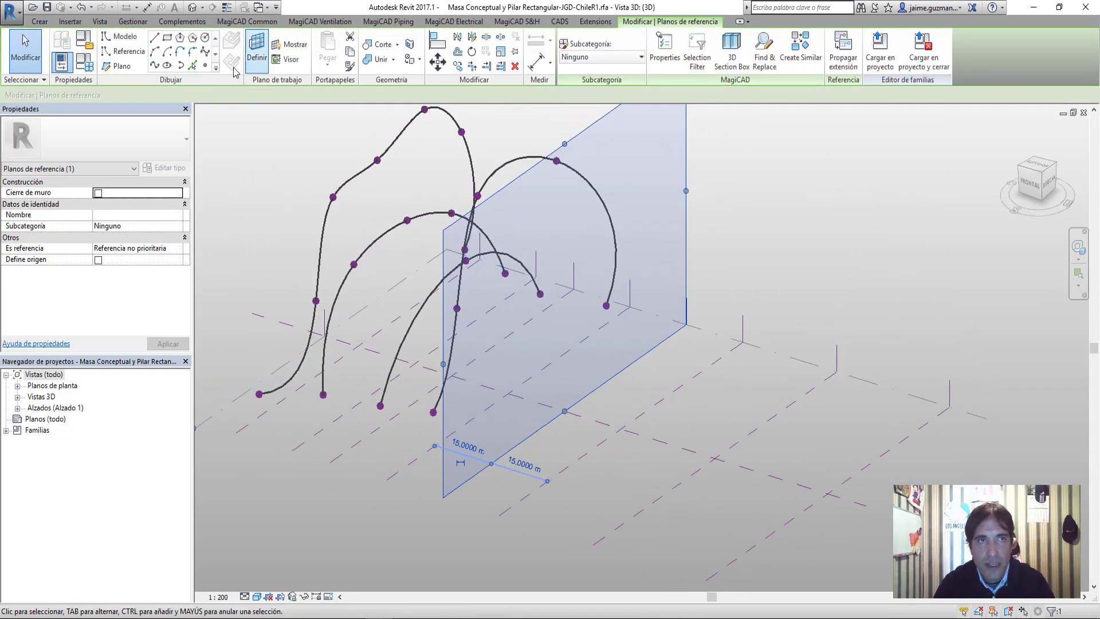
left_click(155, 52)
left_click(570, 378)
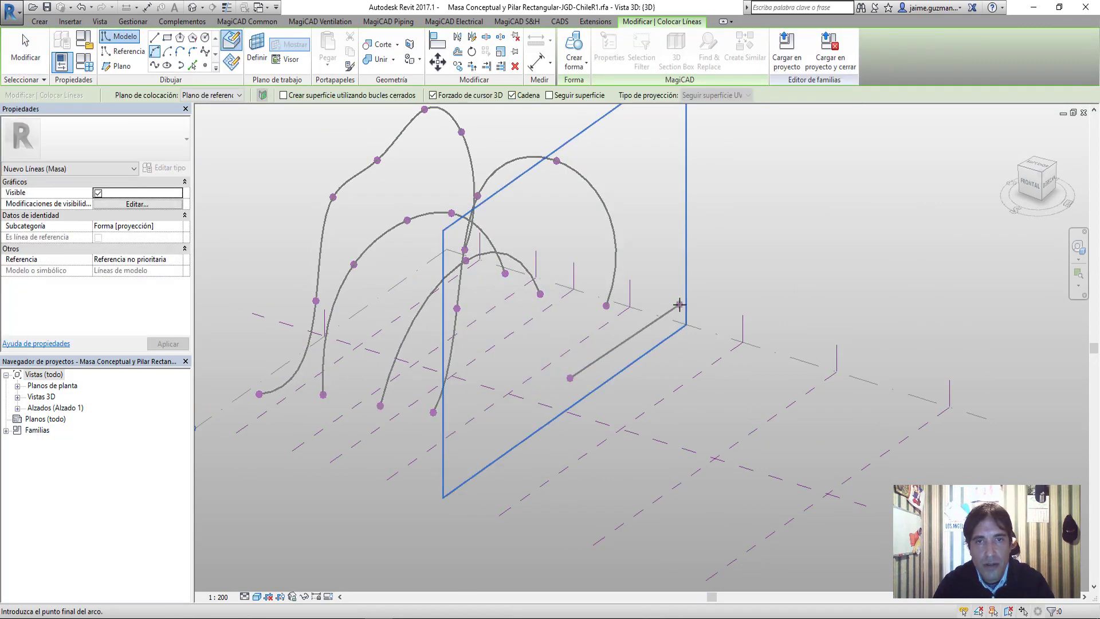
left_click(669, 319)
key("Escape")
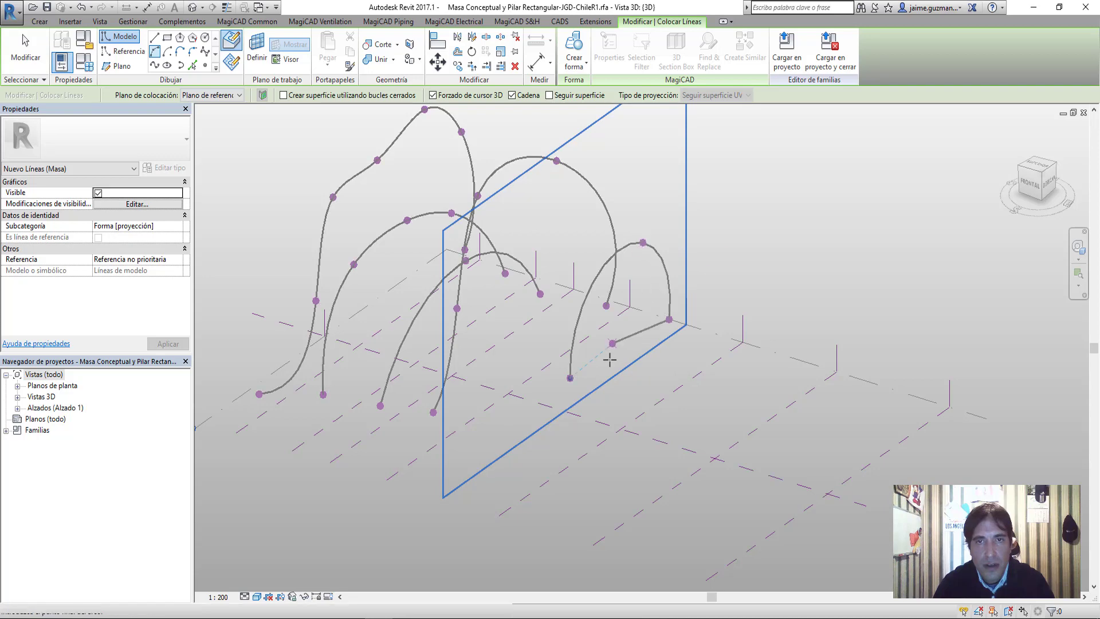
middle_click_drag(610, 357, 600, 323)
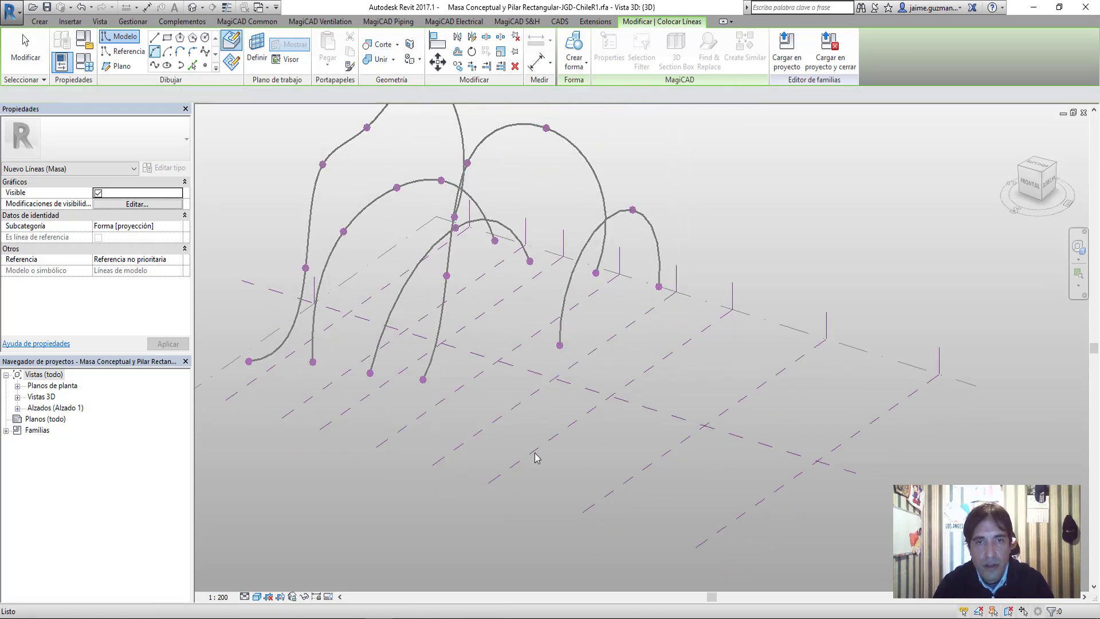
key("Escape")
left_click(572, 400)
Draw another Start-End-Radius arc on the right-end reference plane
middle_click_drag(579, 420, 543, 370, "shift")
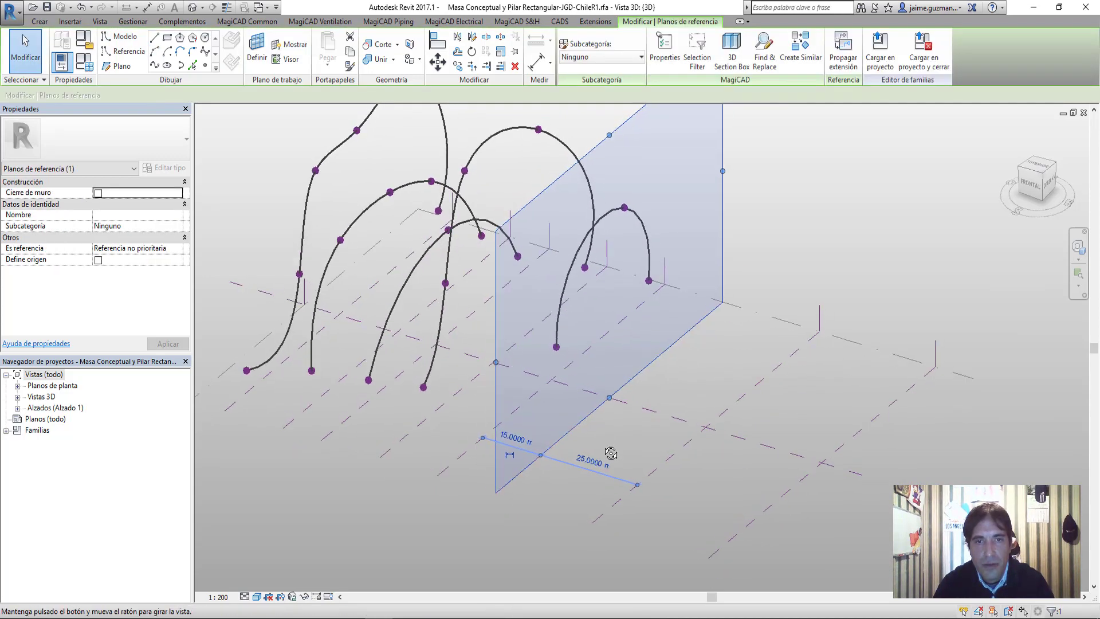
left_click(156, 55)
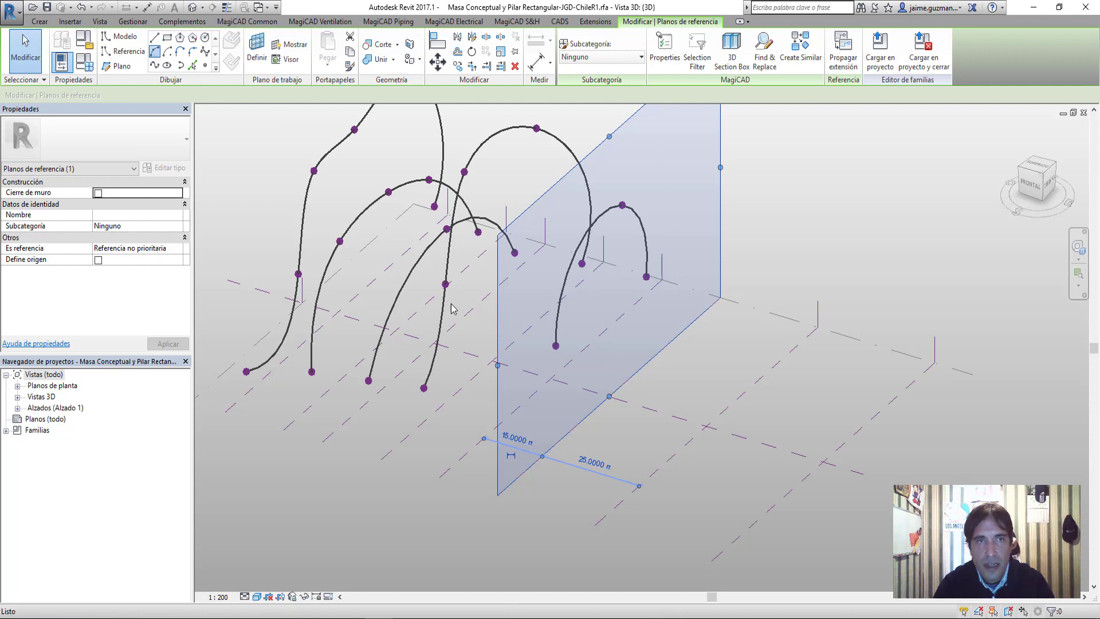
left_click(515, 459)
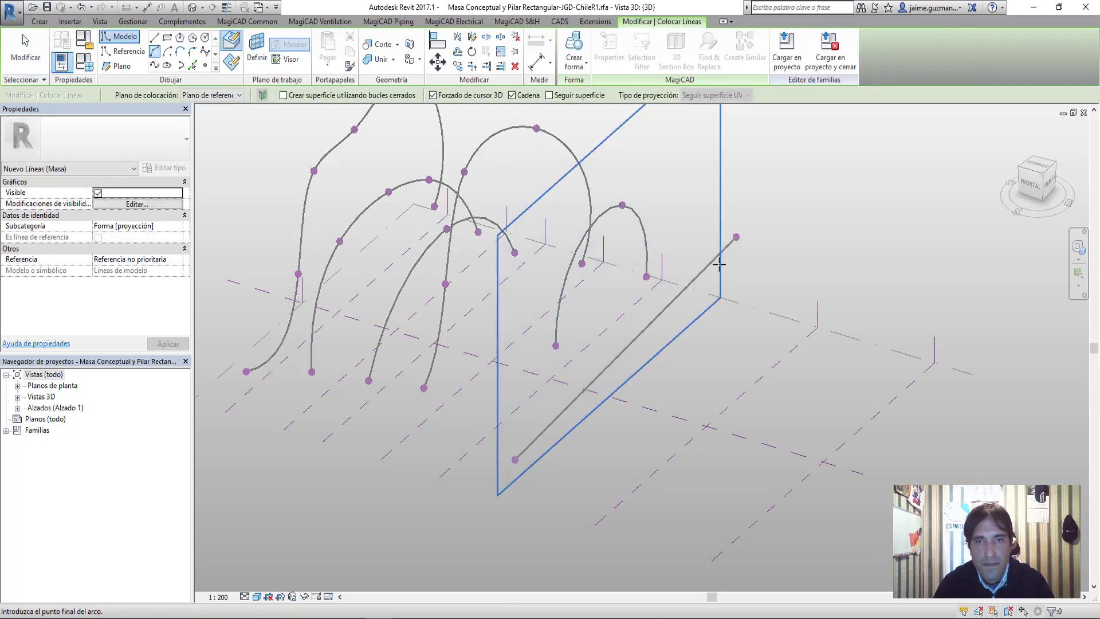
left_click(699, 303)
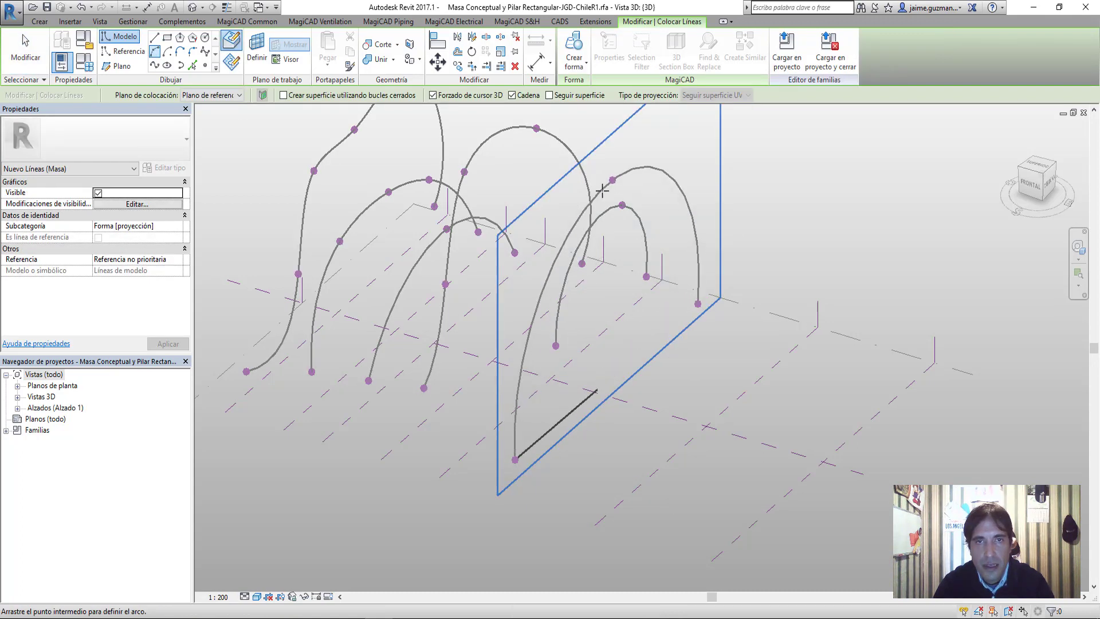
left_click(603, 191)
mouse_move(665, 363)
middle_mouse_down()
mouse_move(609, 366)
mouse_move(626, 339)
middle_mouse_up()
key("Escape")
key("Escape")
Draw an arched spline through points on the selected reference plane
left_click(566, 448)
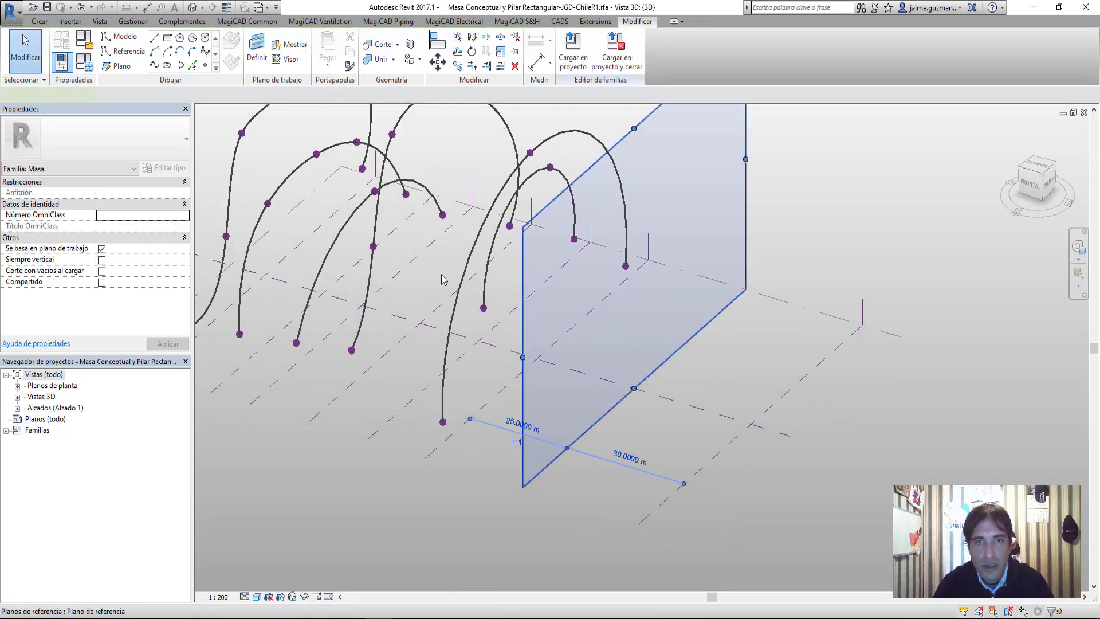
left_click(154, 65)
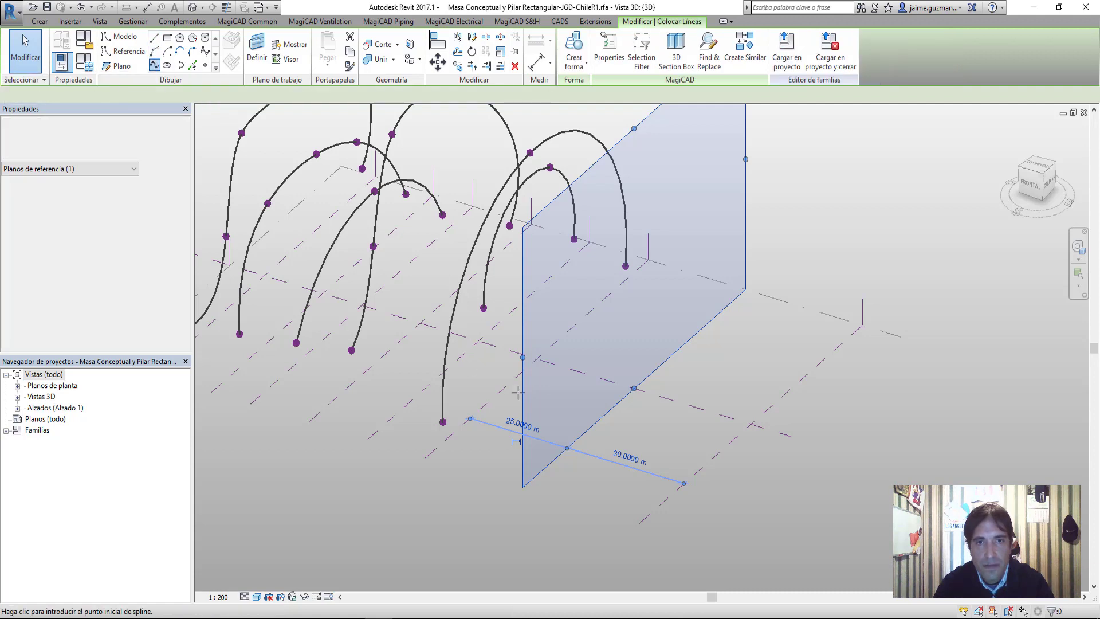
left_click(548, 378)
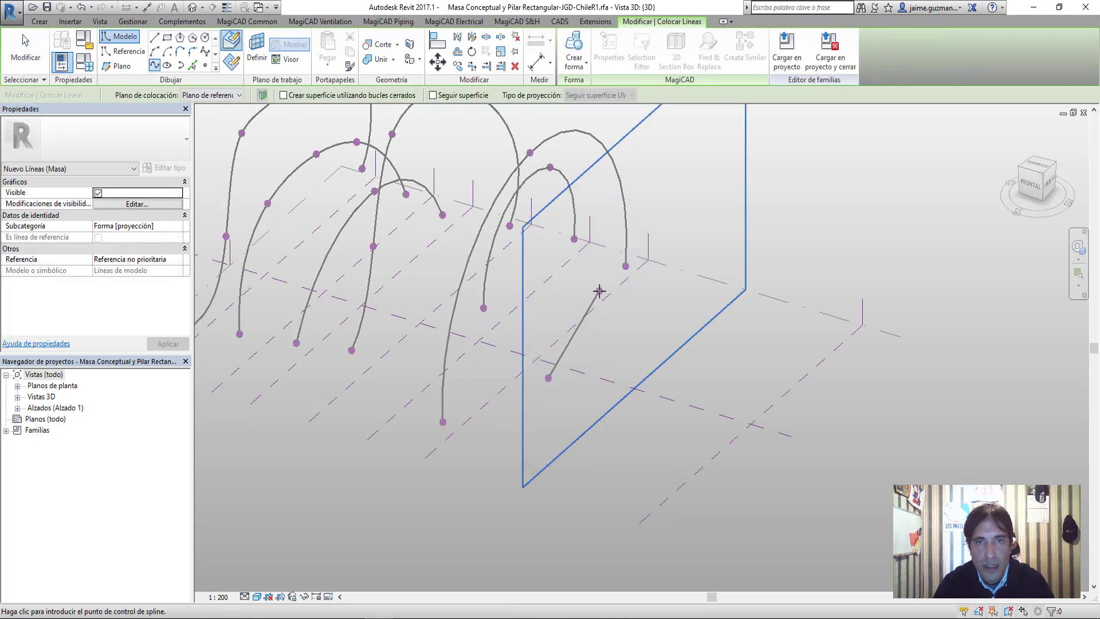
left_click(599, 291)
left_click(651, 194)
double_click(708, 185)
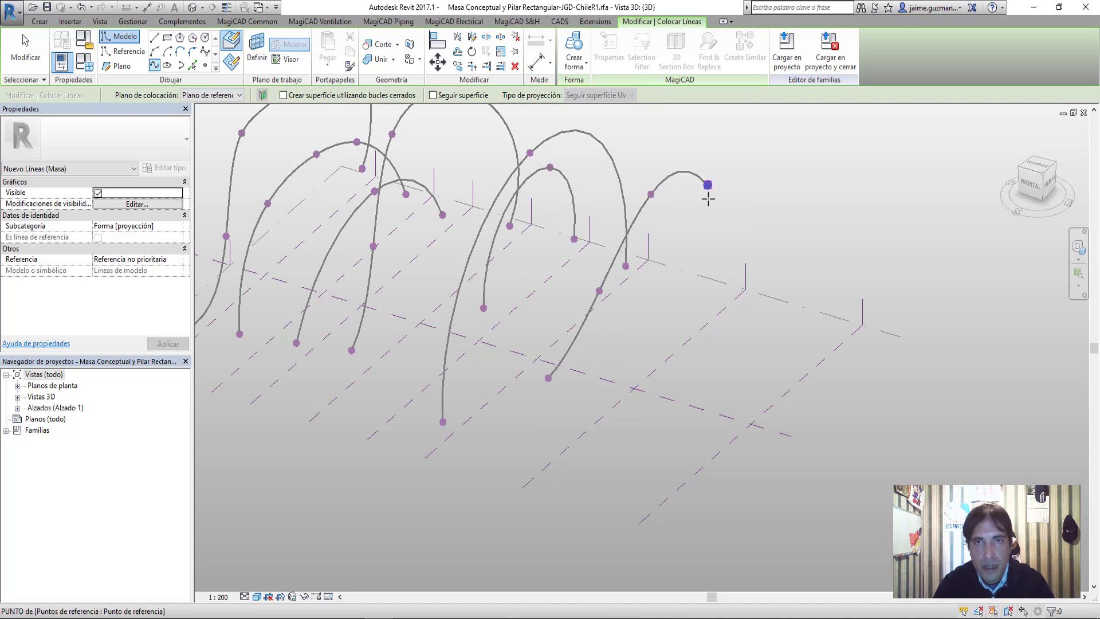
left_click(722, 227)
double_click(729, 252)
middle_click_drag(695, 317, 658, 284)
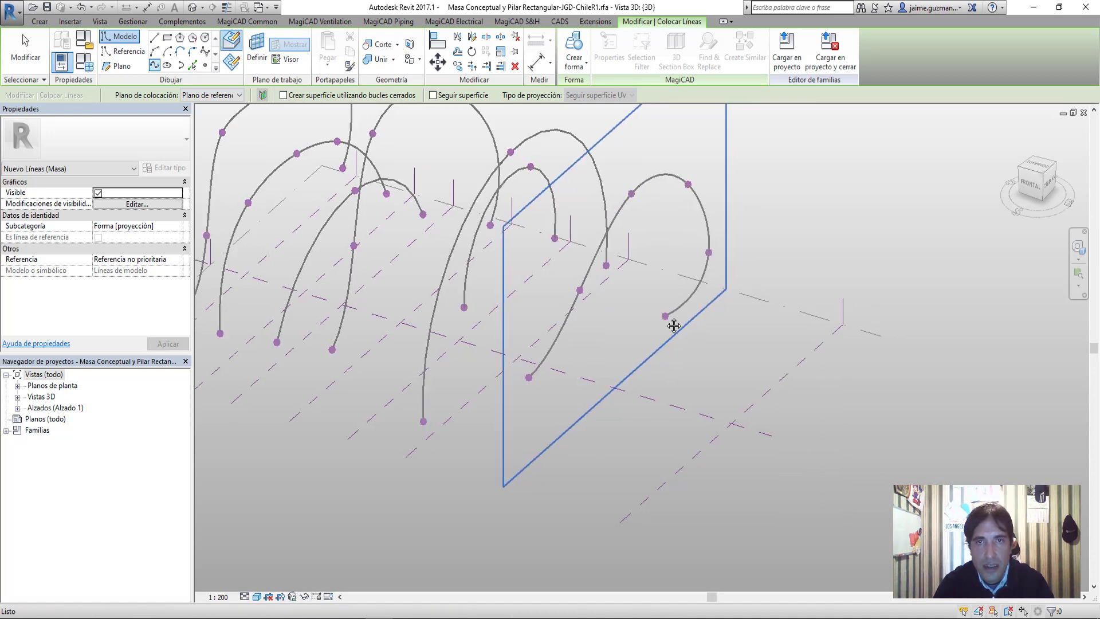
key("Escape")
key("Escape")
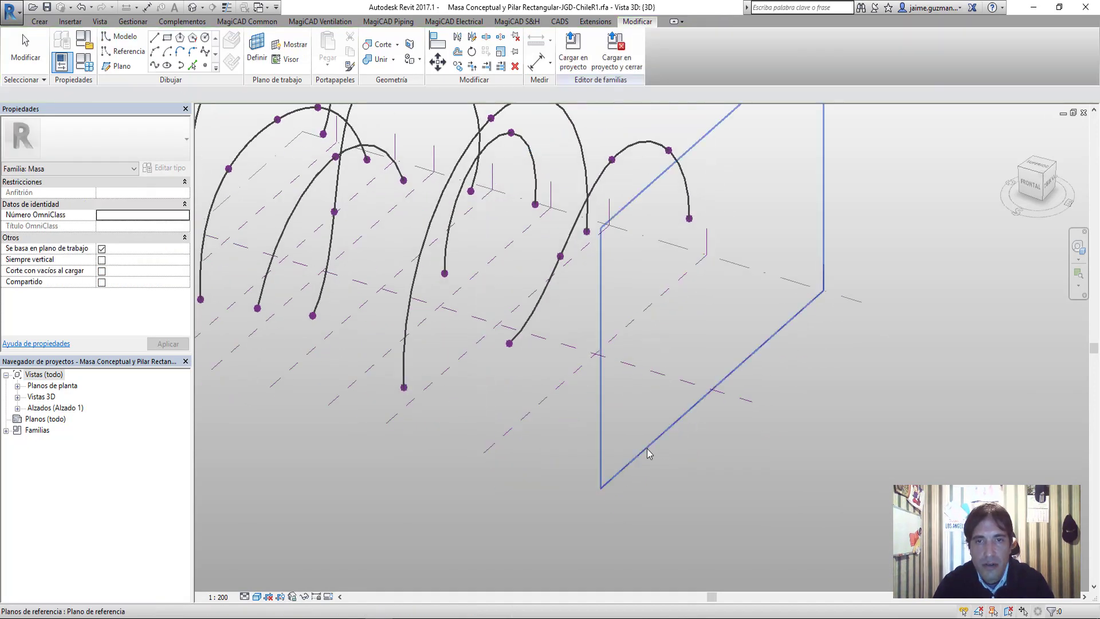
Draw a seven-point arched spline on the front reference plane, then orbit to review all curves
left_click(646, 449)
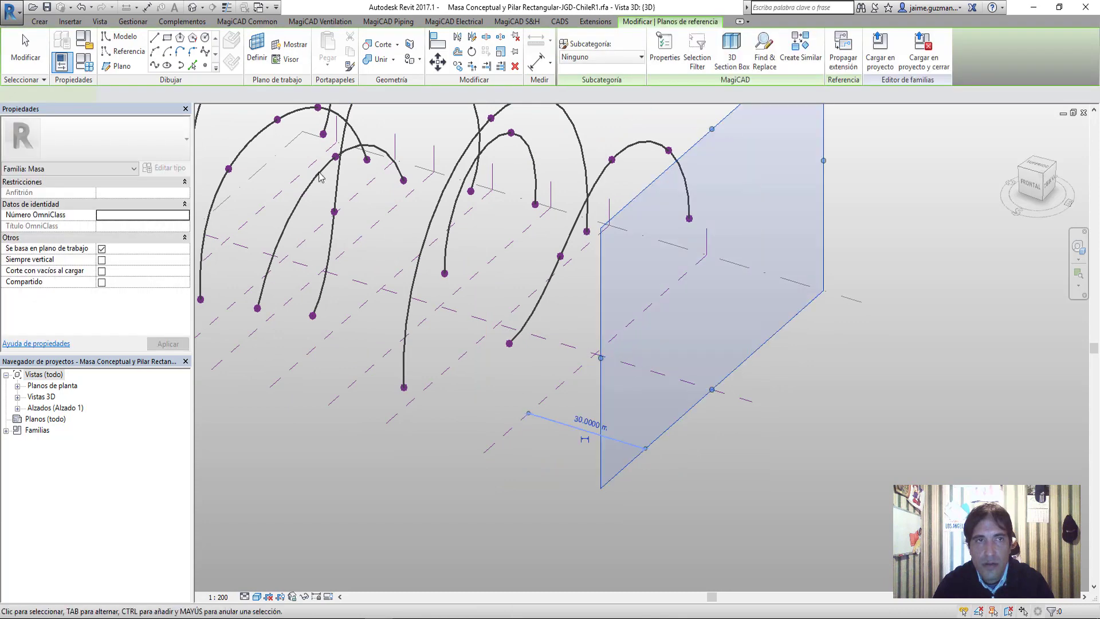
left_click(154, 65)
left_click(634, 409)
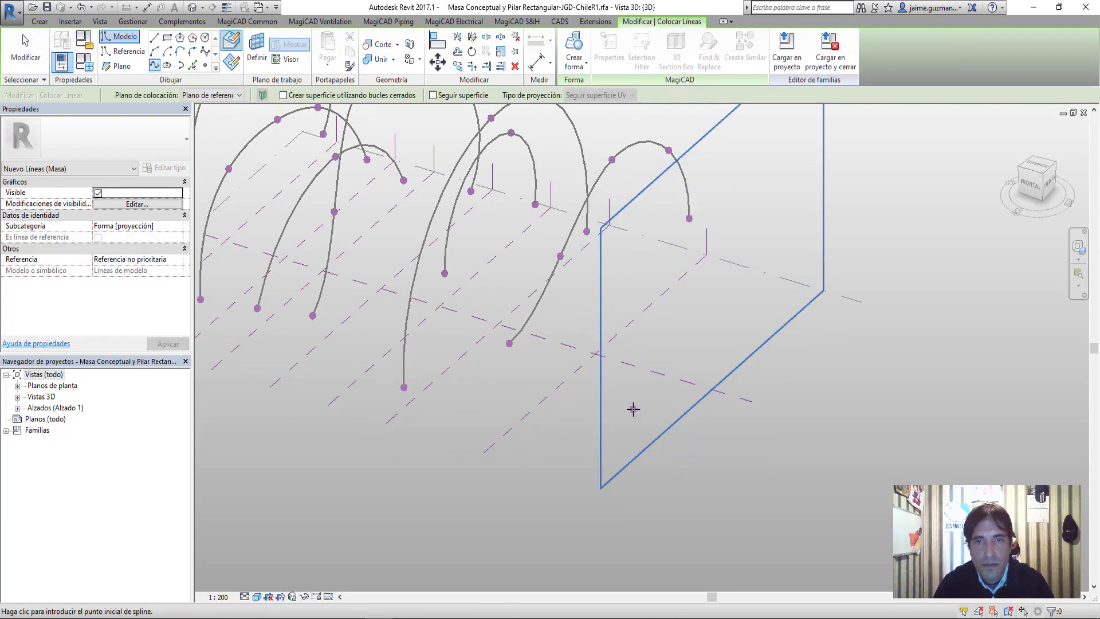
left_click(692, 314)
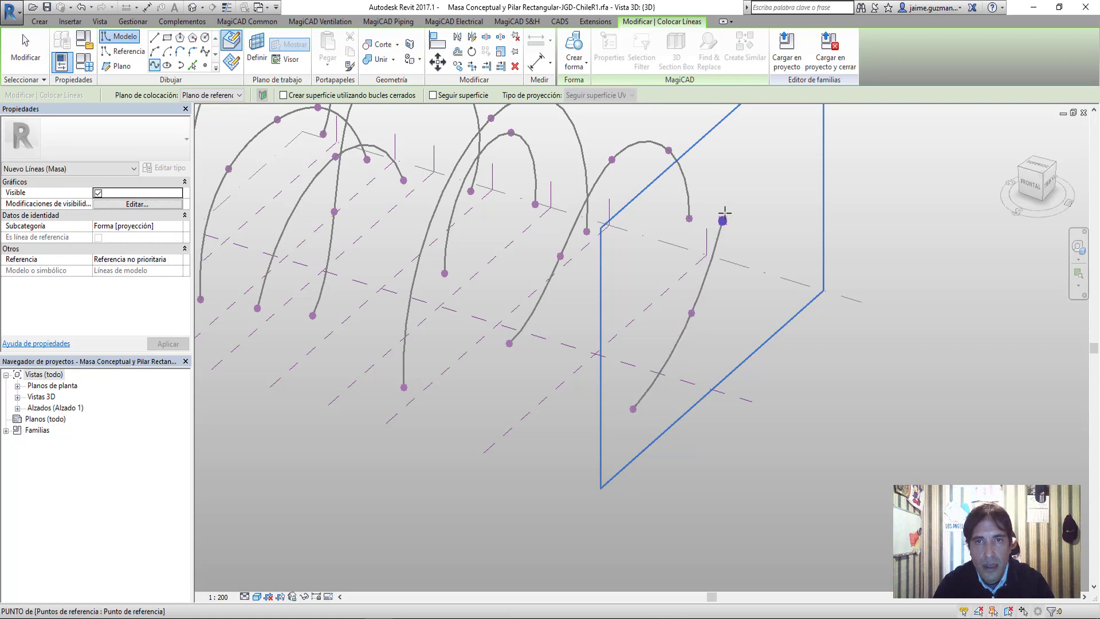
left_click(722, 221)
left_click(757, 174)
left_click(779, 179)
left_click(805, 208)
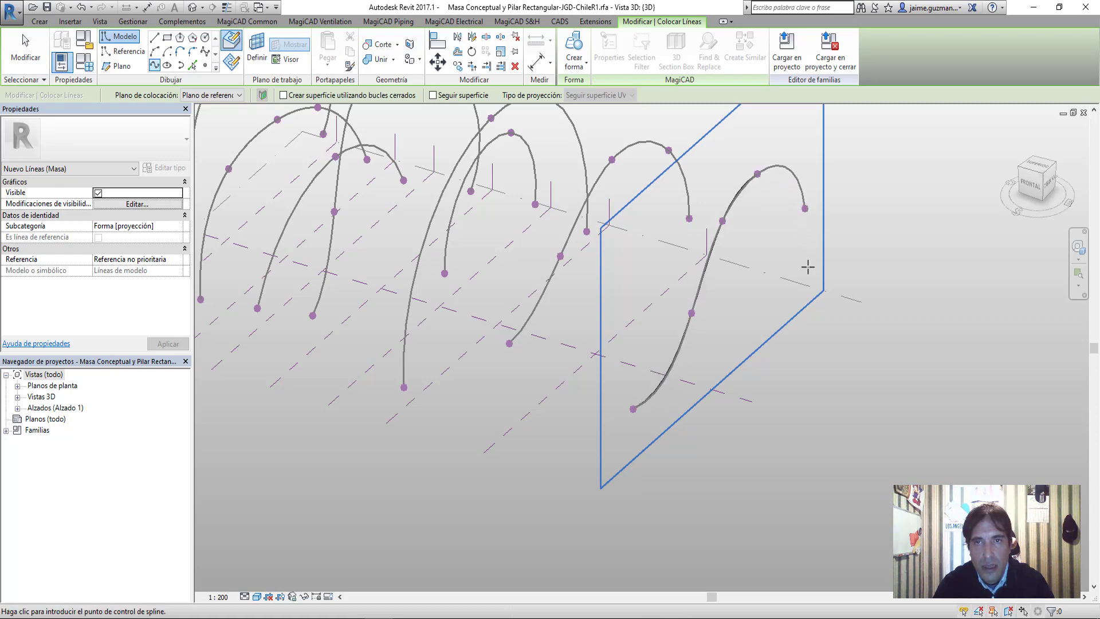
left_click(808, 266)
key("Escape")
key("Escape")
scroll(635, 320, "down", 3)
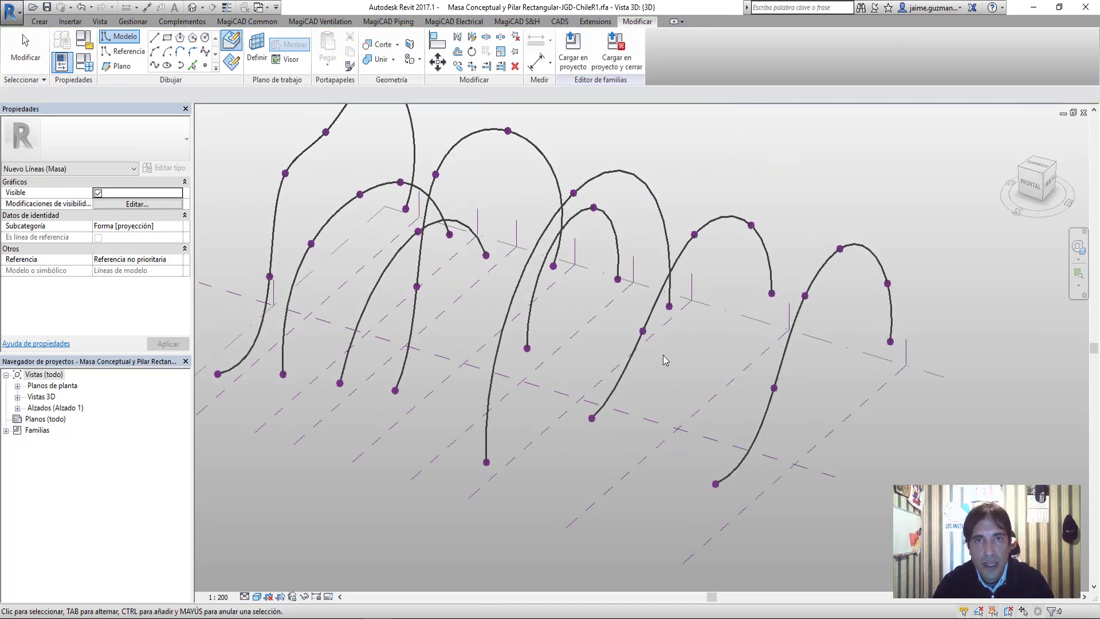
scroll(609, 373, "down", 2)
middle_click_drag(609, 373, 484, 180, "shift")
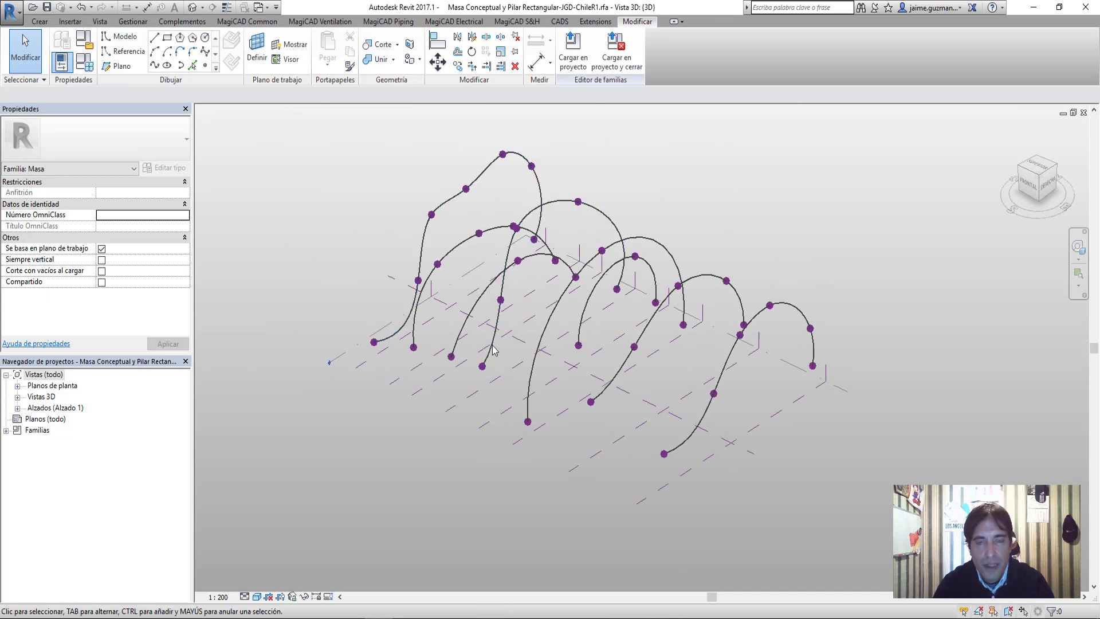
Review PowerPoint slide 7, then move on to slide 8 about reshaping the form
left_click(172, 567)
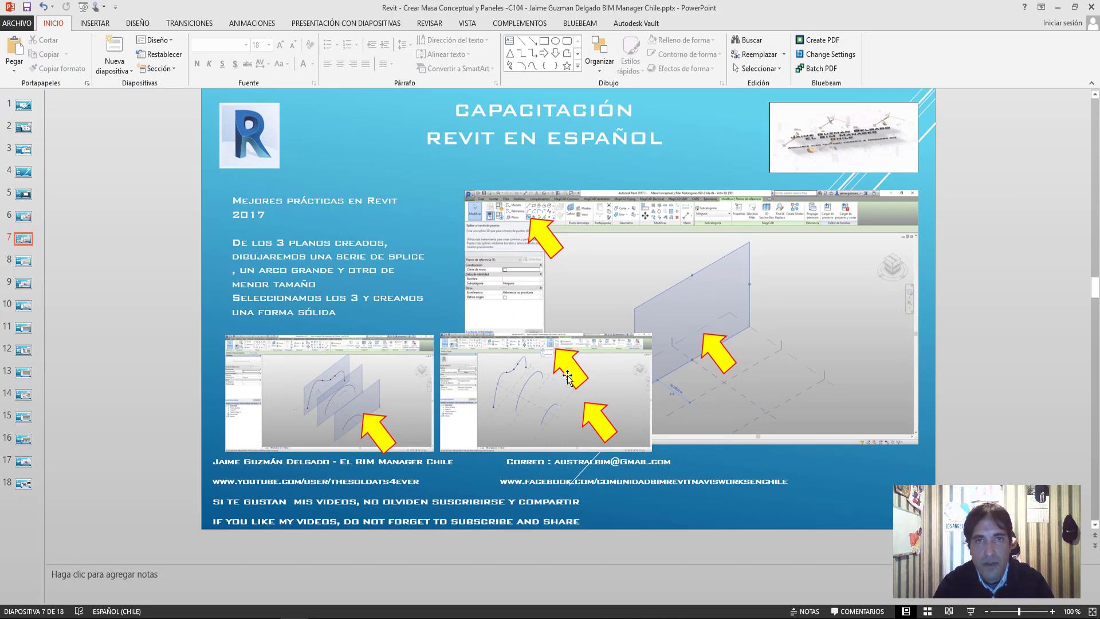
scroll(568, 378, "down", 1)
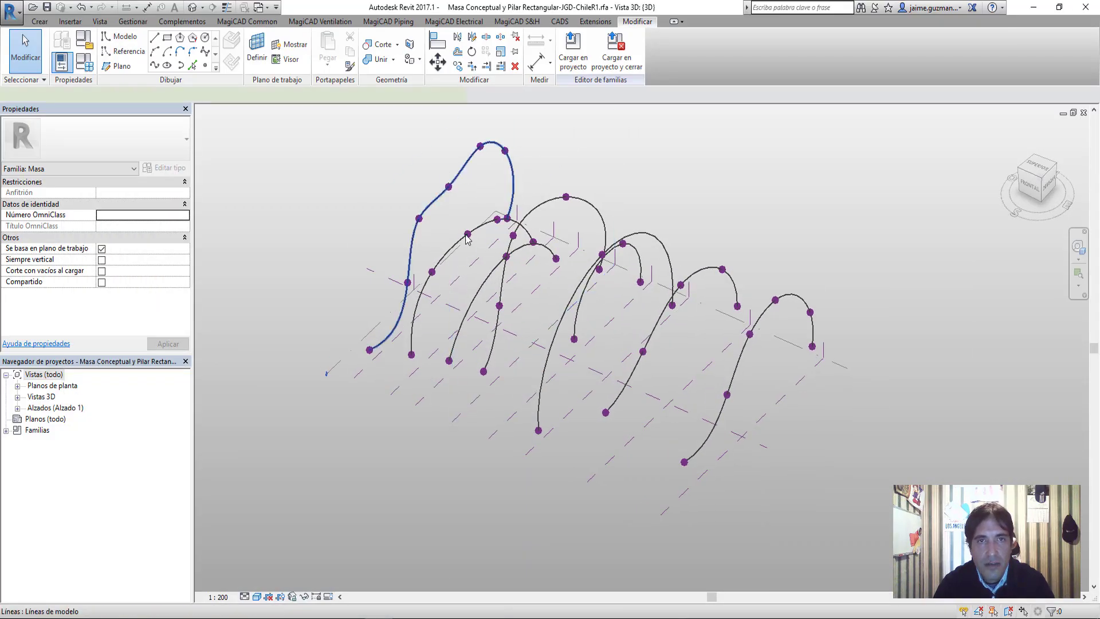
Select all eight arched splines and create a Solid Form from them
left_click(464, 243)
left_click(487, 299, "ctrl")
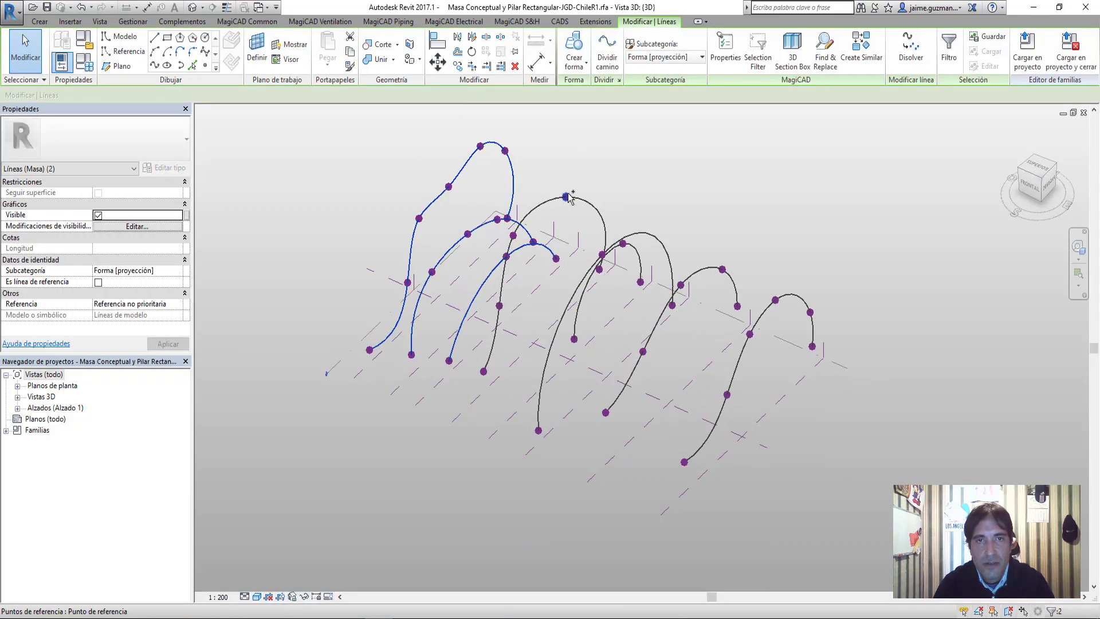
left_click(570, 311, "ctrl")
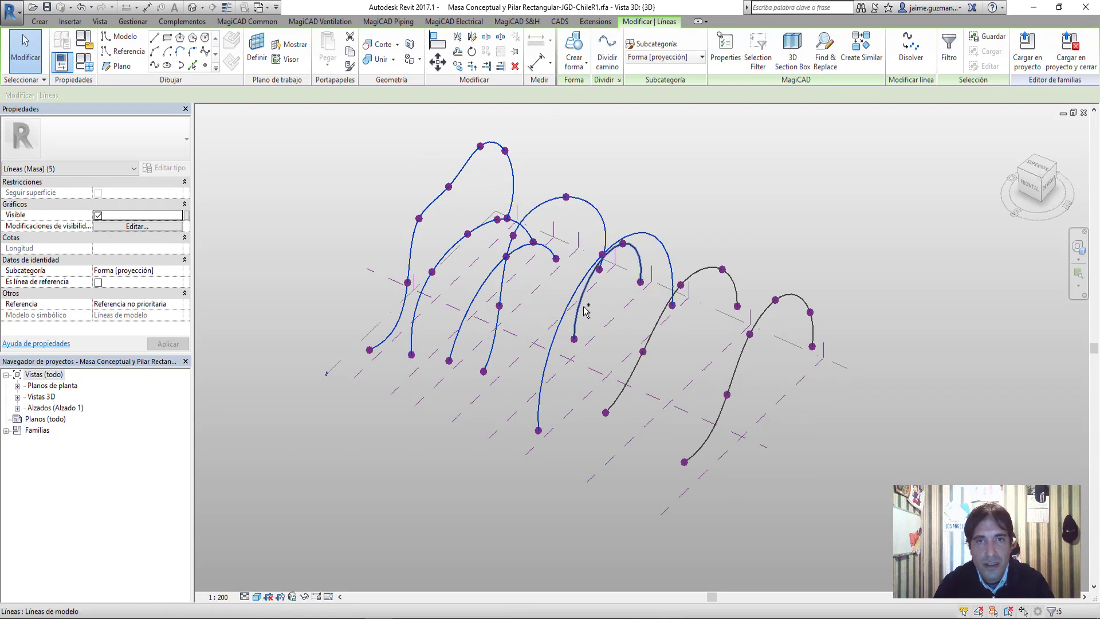
left_click(737, 377, "ctrl")
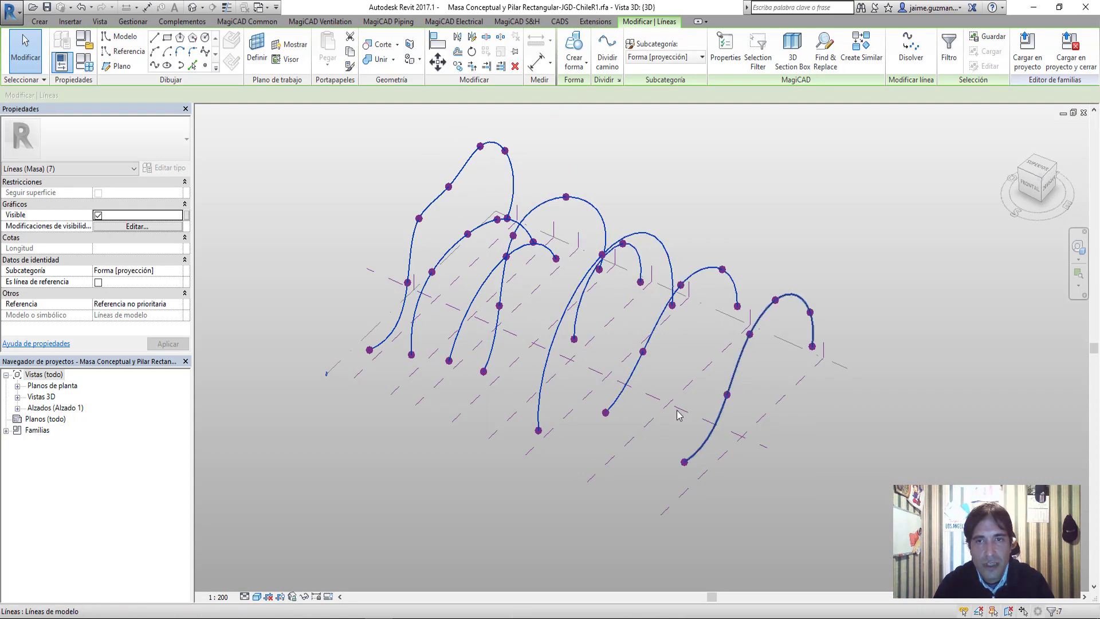
mouse_move(679, 415)
middle_mouse_down("shift")
mouse_move(607, 328)
mouse_move(574, 112)
middle_mouse_up("shift")
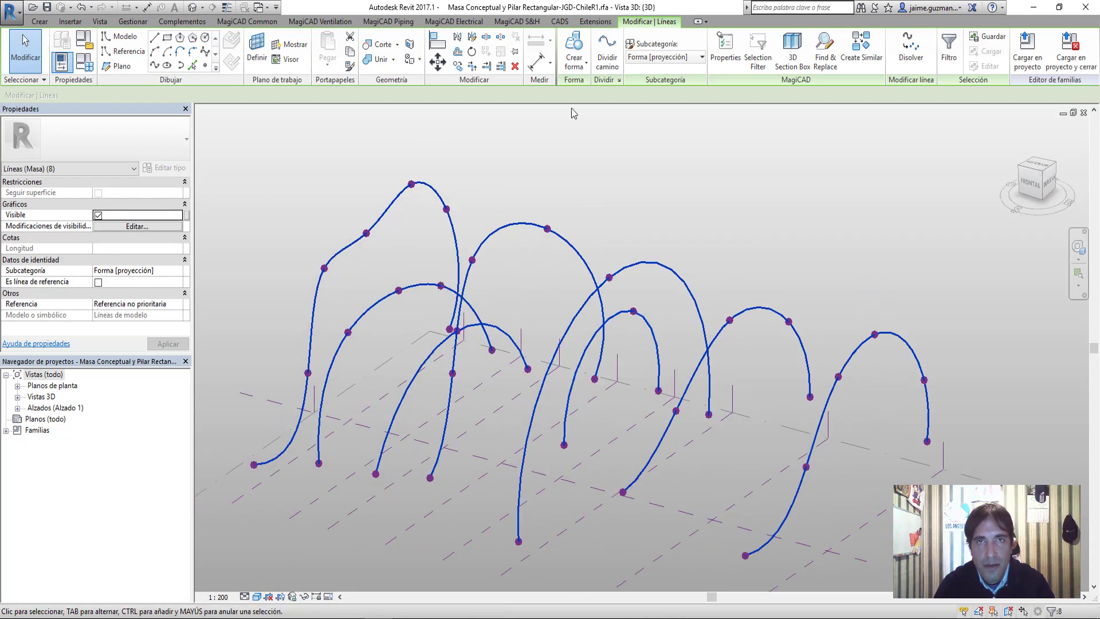
left_click(574, 63)
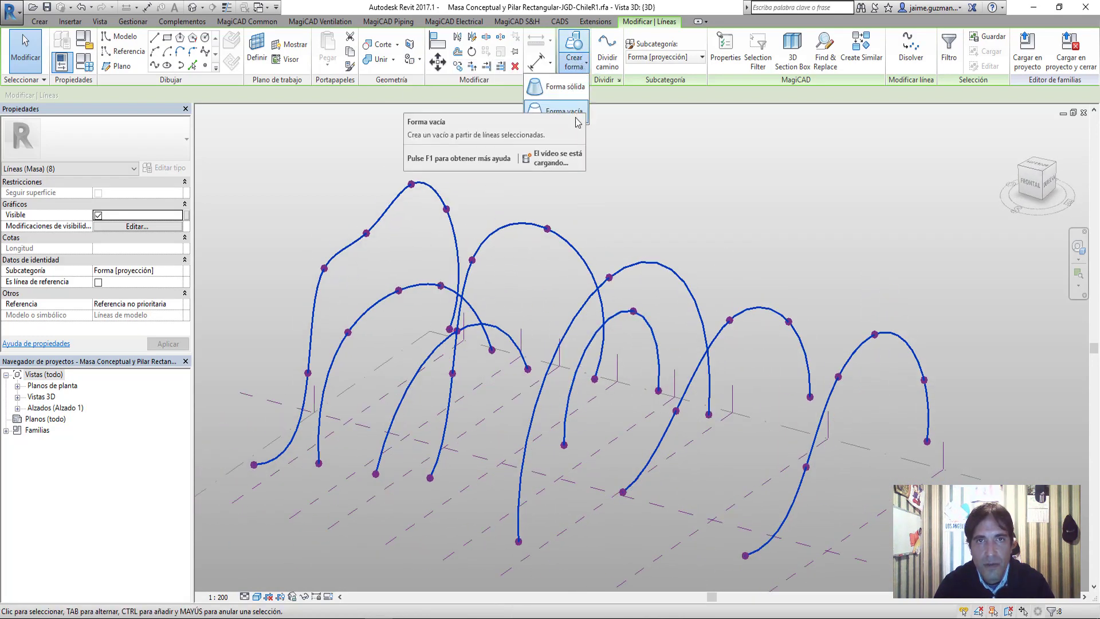
left_click(558, 91)
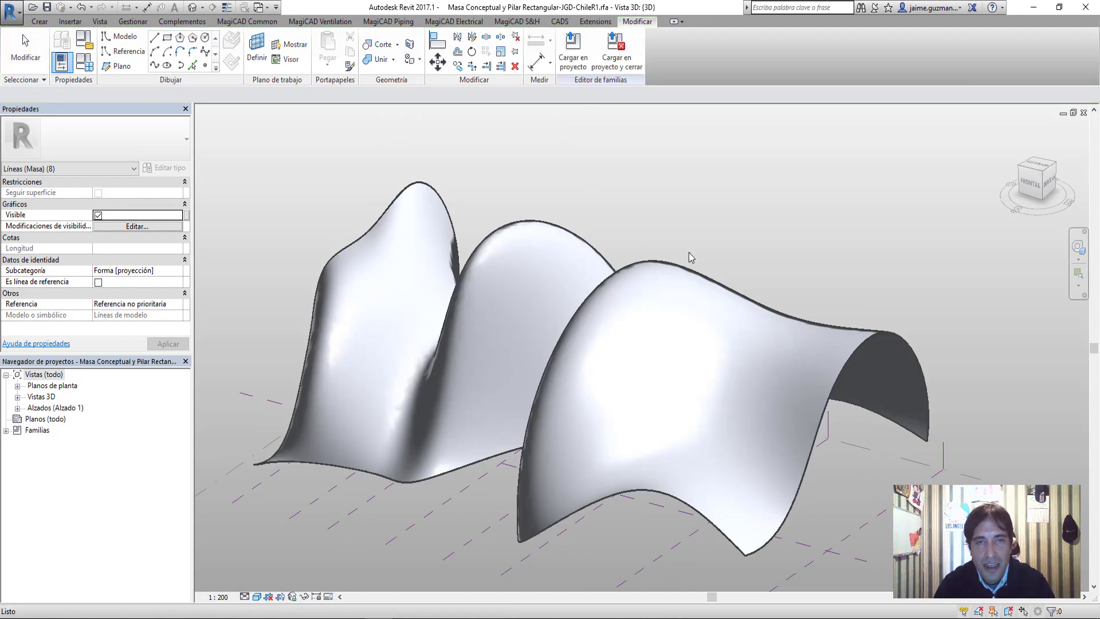
Select the form's left end edge and drag it outward to stretch that end
key("Escape")
mouse_move(528, 275)
middle_mouse_down("shift")
mouse_move(794, 279)
mouse_move(647, 341)
middle_mouse_up("shift")
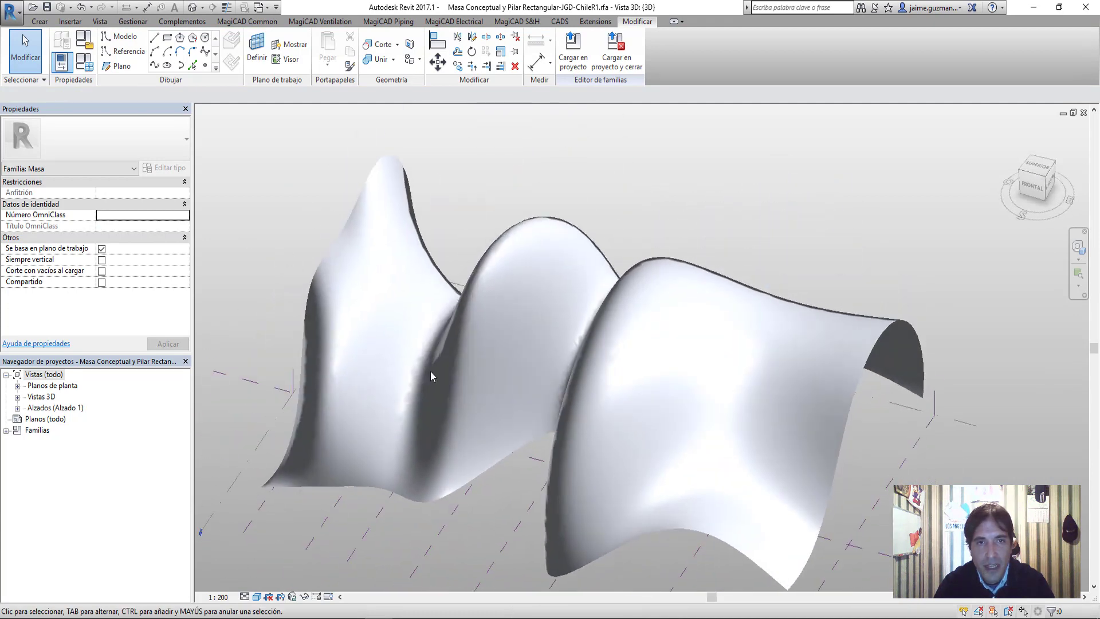
middle_click_drag(647, 341, 435, 296, "shift")
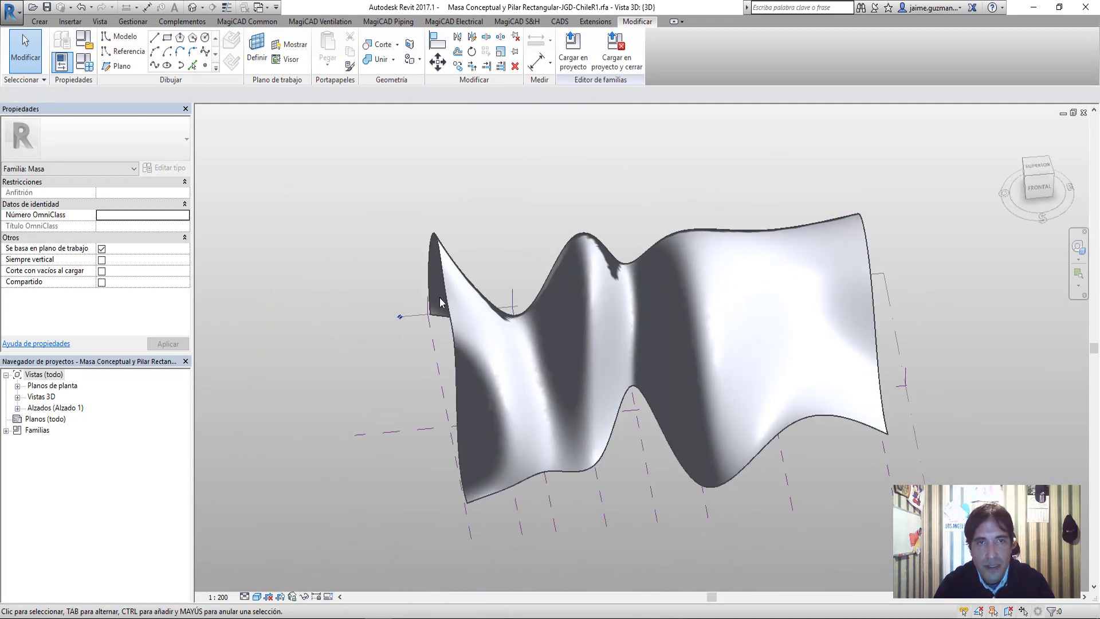
left_click(473, 376)
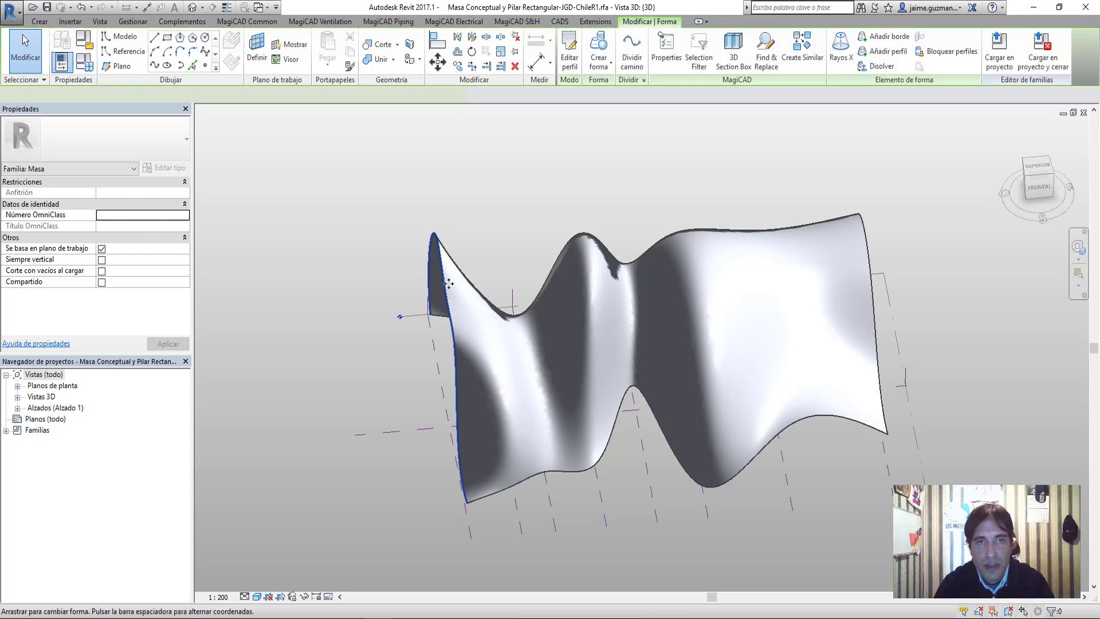
mouse_move(459, 303)
middle_mouse_down("shift")
mouse_move(486, 317)
mouse_move(470, 317)
middle_mouse_up("shift")
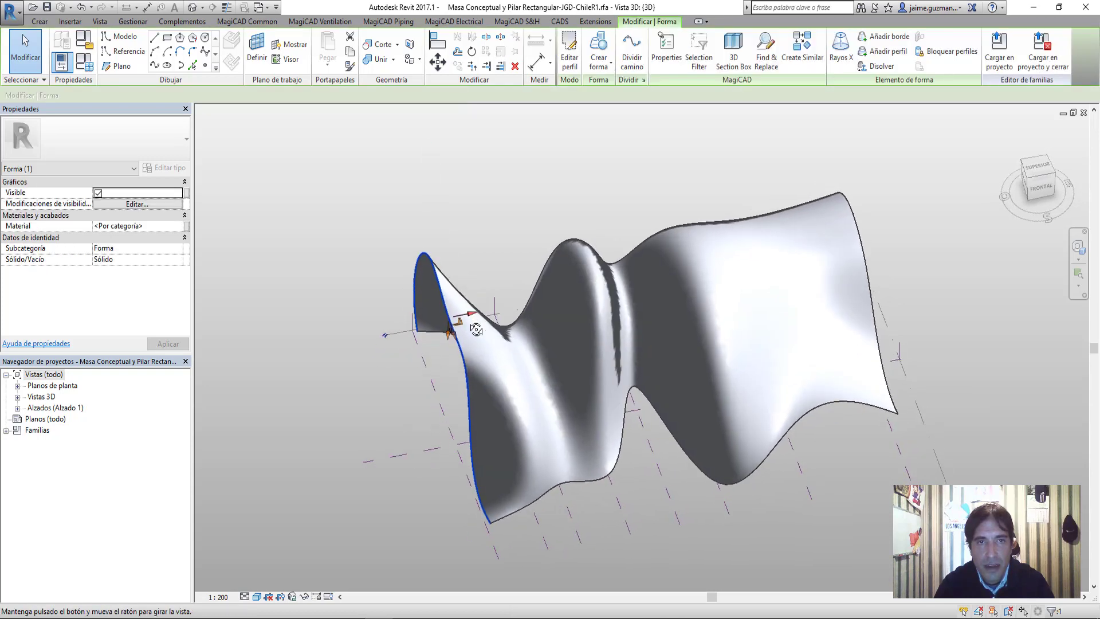
mouse_move(417, 324)
left_mouse_down()
mouse_move(325, 353)
mouse_move(285, 350)
left_mouse_up()
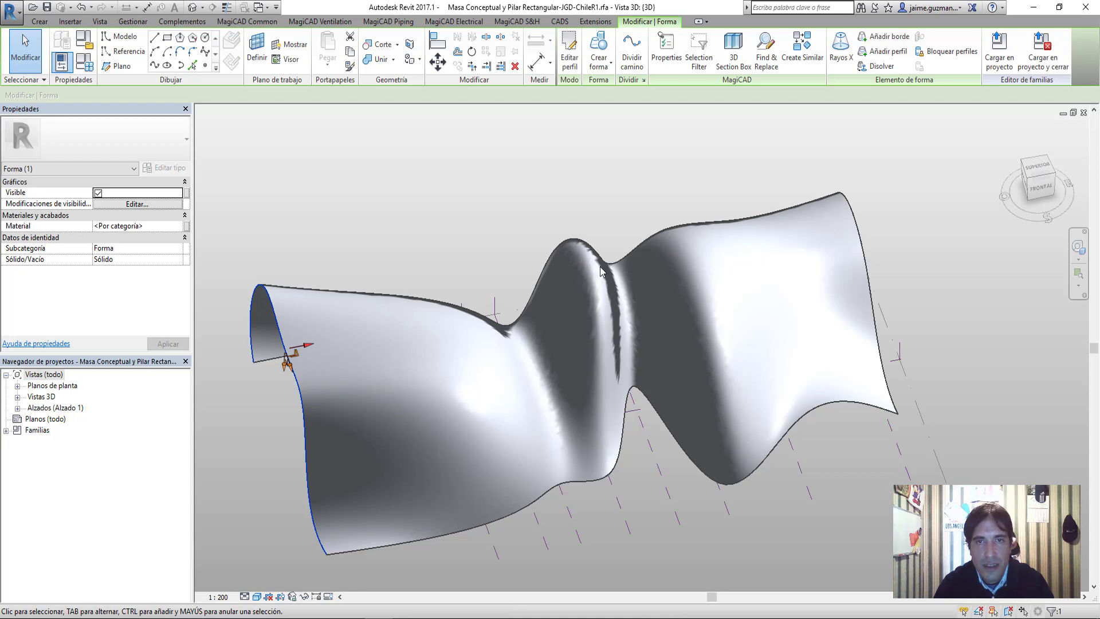
key("Escape")
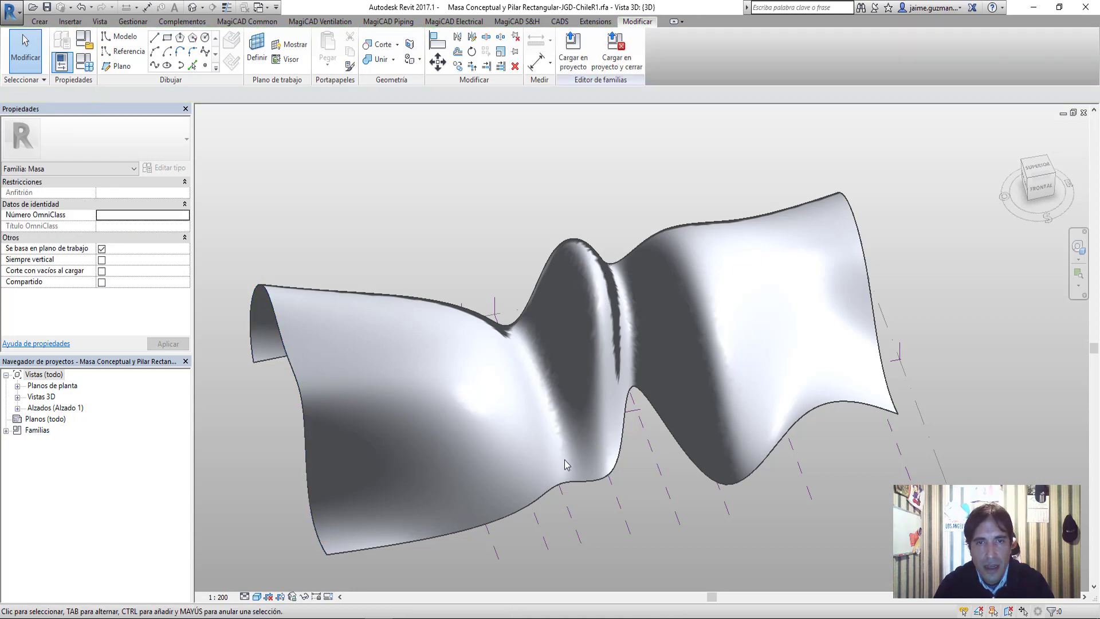
left_click(555, 377)
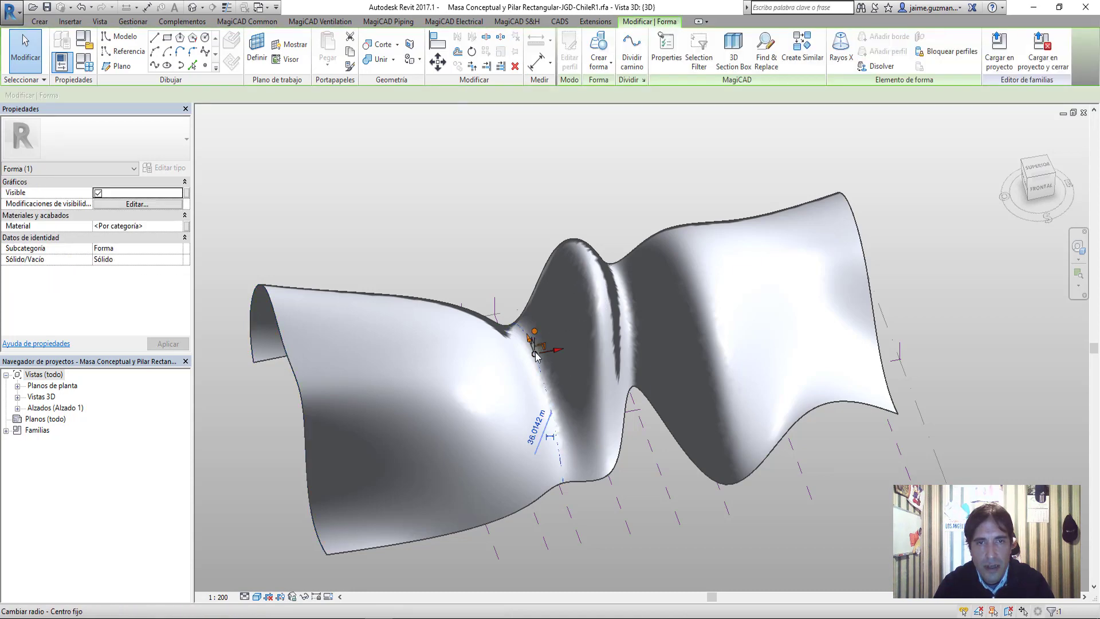
scroll(536, 347, "up", 3)
middle_click_drag(536, 347, 508, 336, "shift")
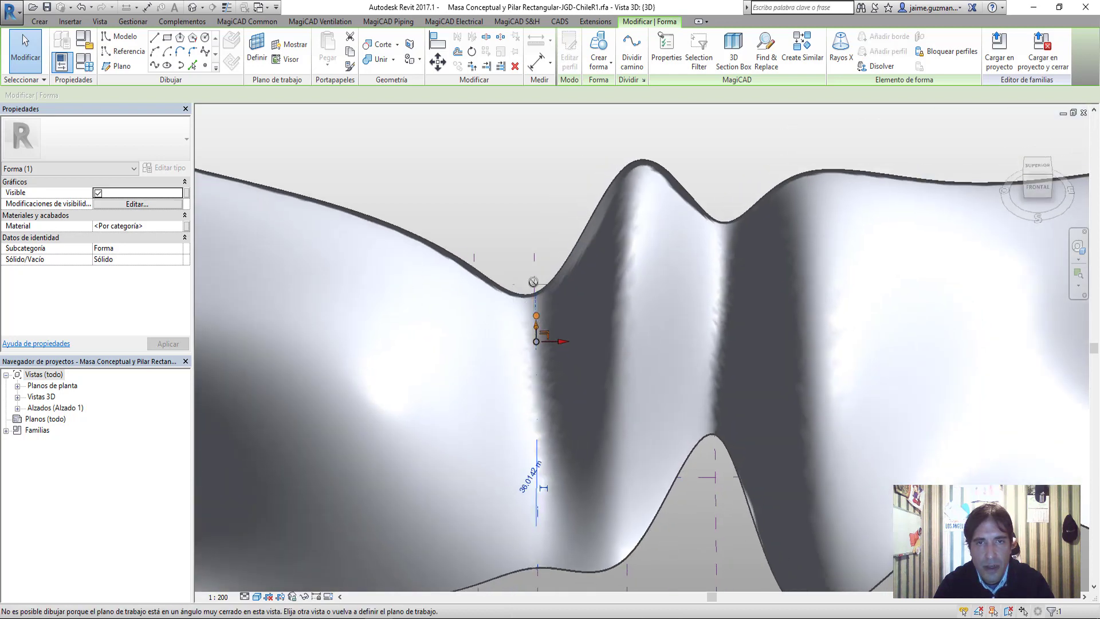
left_click(536, 315)
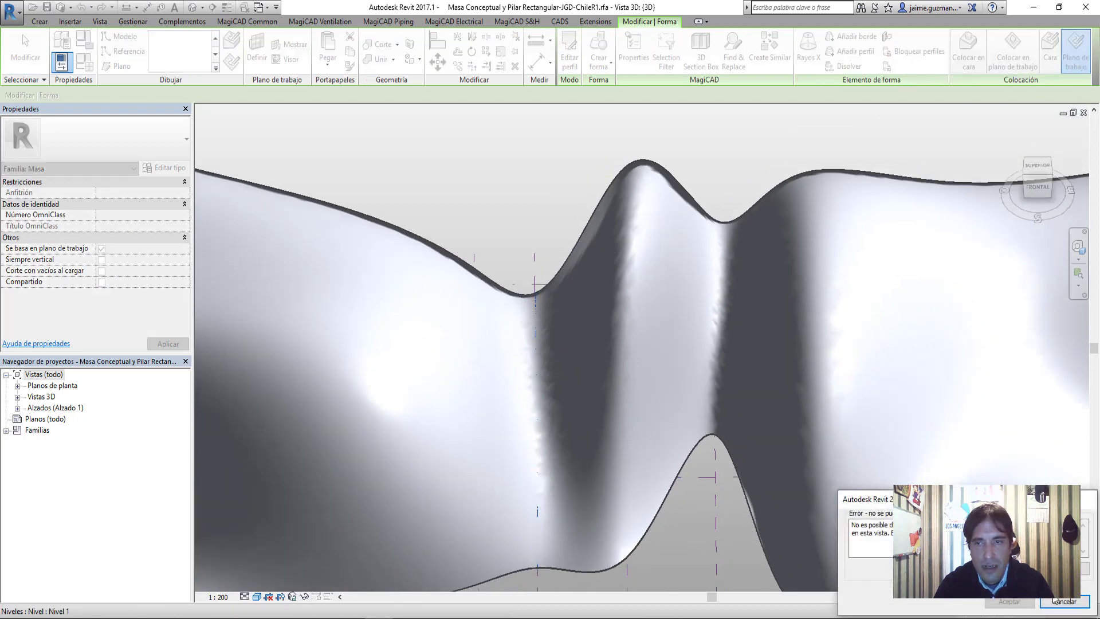
left_click(1055, 600)
mouse_move(607, 348)
middle_mouse_down("shift")
mouse_move(549, 377)
mouse_move(481, 479)
mouse_move(511, 360)
middle_mouse_up("shift")
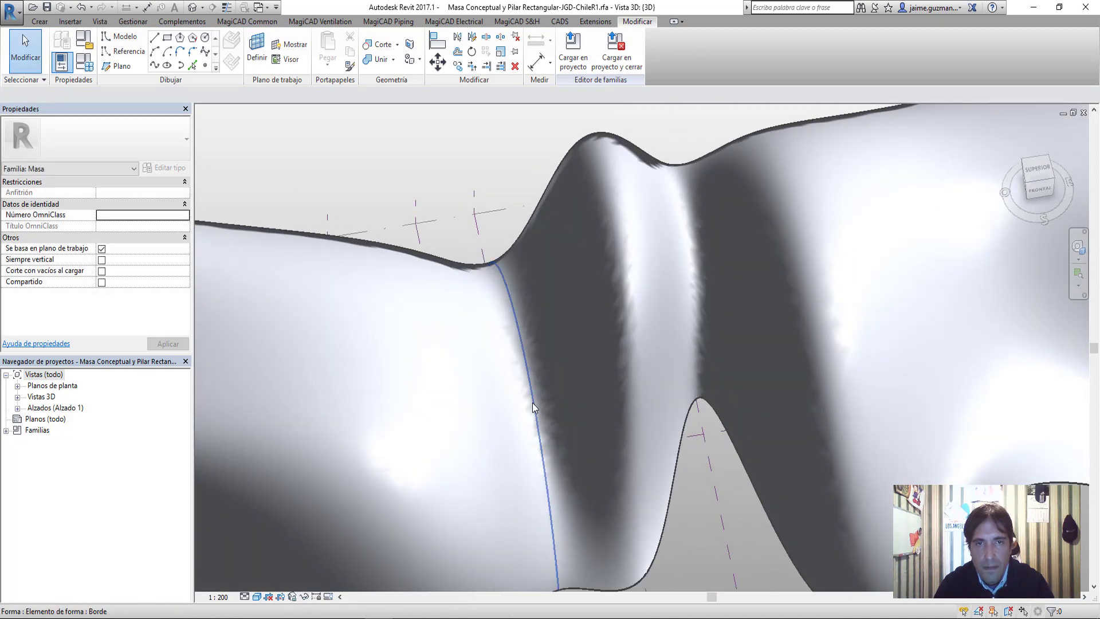
left_click(532, 404)
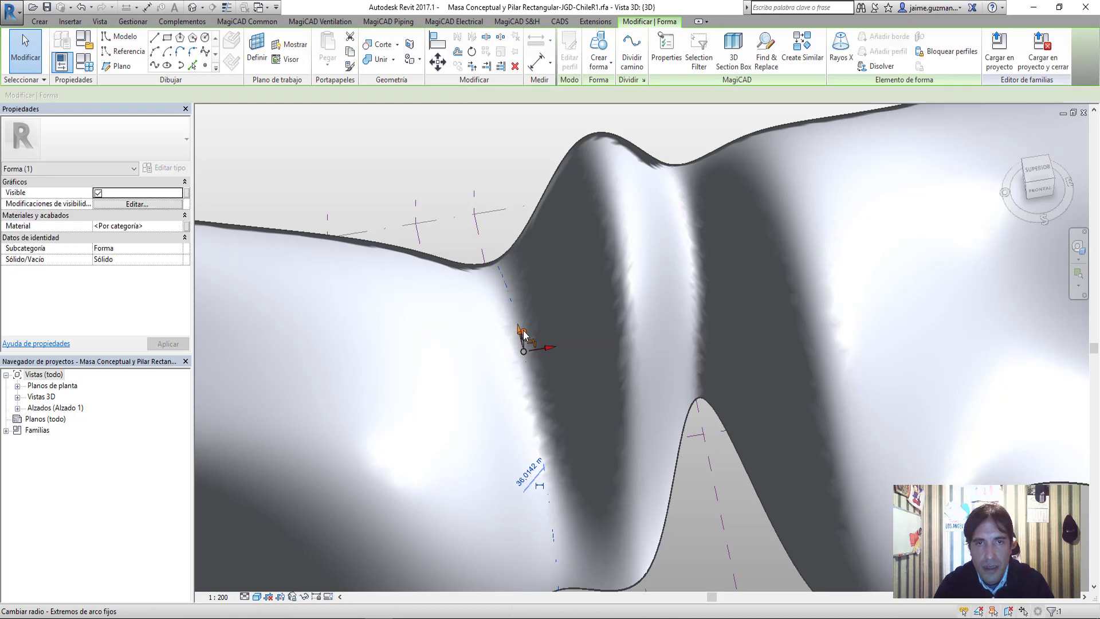
left_click_drag(524, 334, 521, 135)
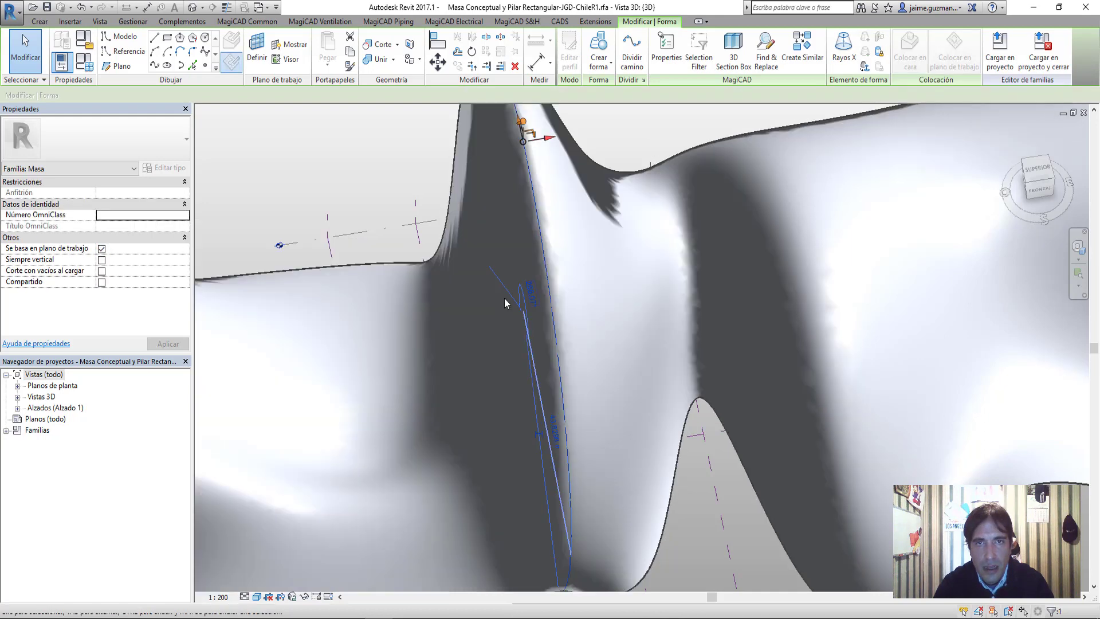
scroll(506, 303, "down", 5)
middle_click_drag(507, 304, 566, 234, "shift")
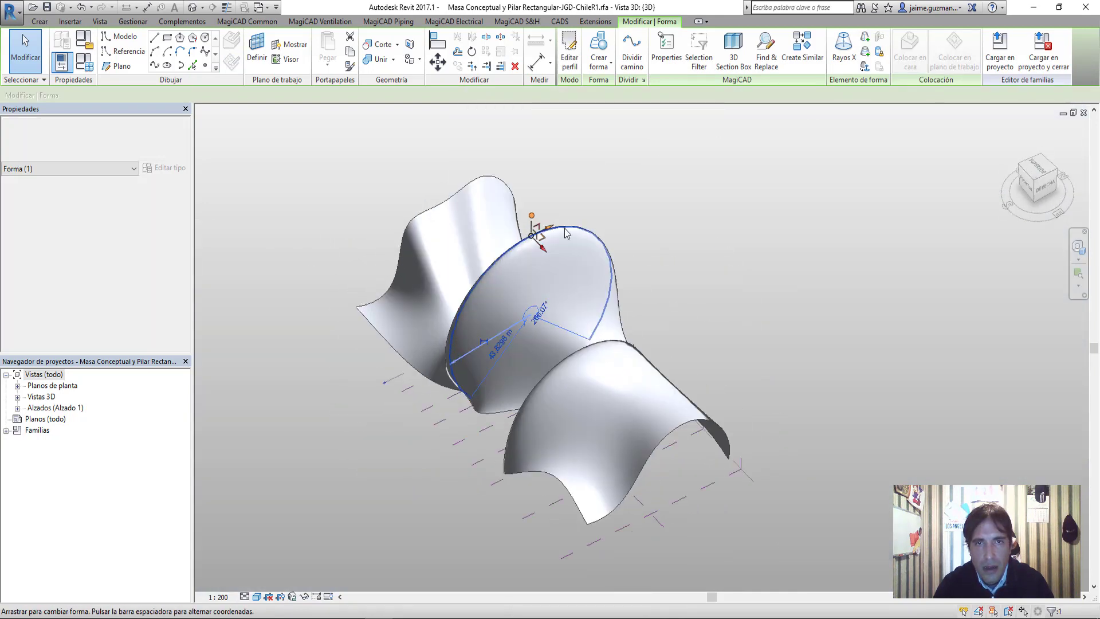
scroll(566, 234, "up", 4)
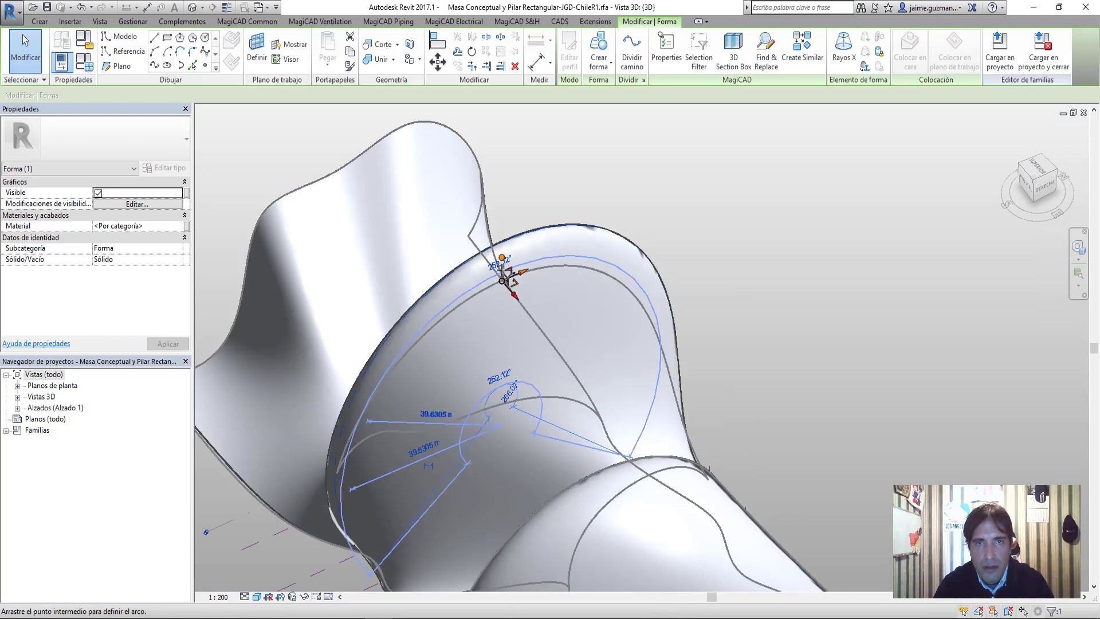
mouse_move(504, 332)
middle_mouse_down("shift")
mouse_move(681, 396)
mouse_move(596, 418)
mouse_move(616, 273)
mouse_move(682, 401)
mouse_move(521, 499)
mouse_move(599, 397)
middle_mouse_up("shift")
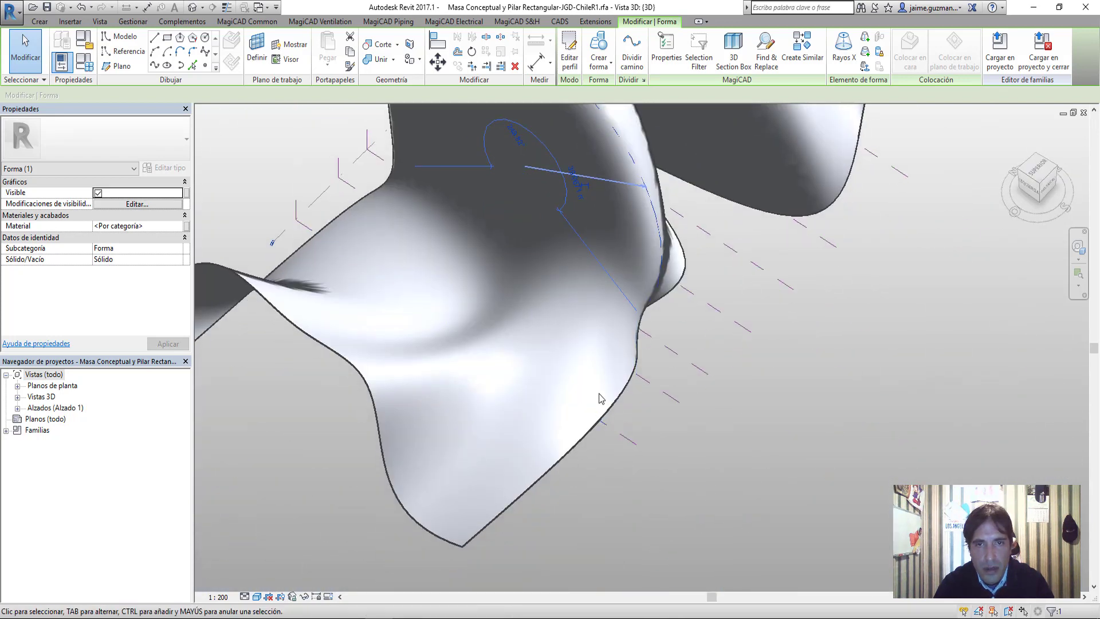
mouse_move(624, 352)
middle_mouse_down("shift")
mouse_move(562, 366)
mouse_move(549, 347)
middle_mouse_up("shift")
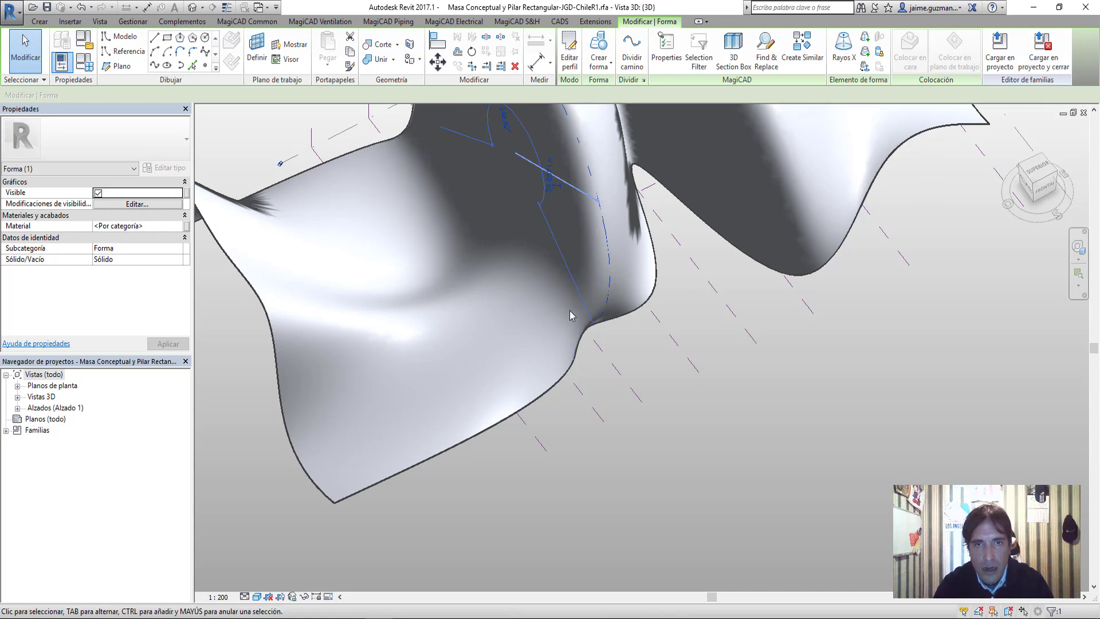
Drag a profile point of the wavy form sideways to reshape the surface
left_click(491, 155)
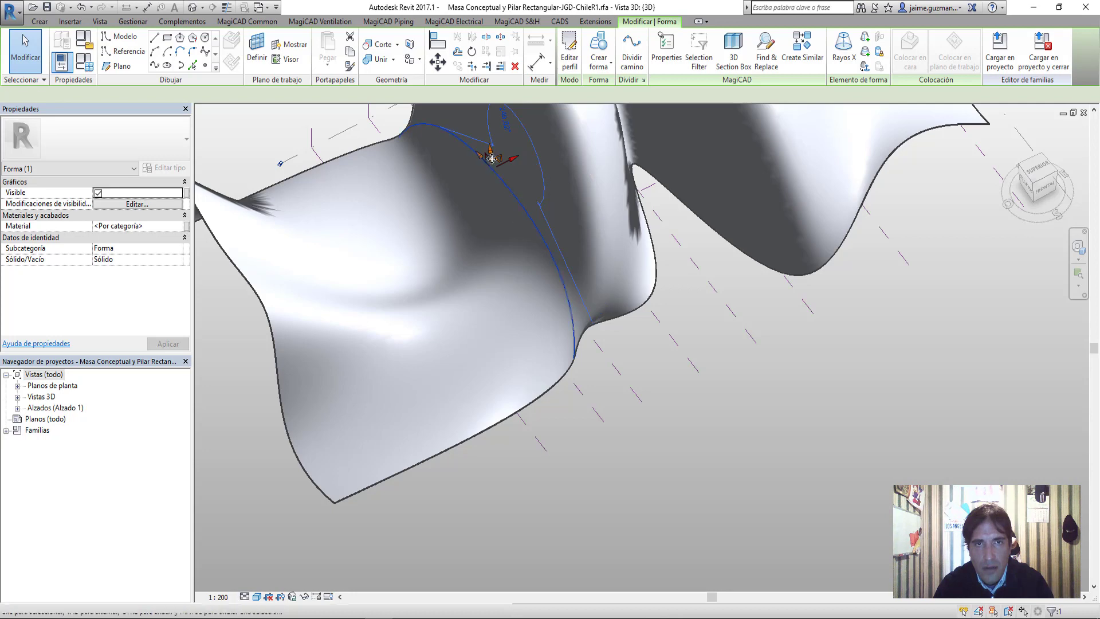
middle_click_drag(494, 158, 522, 281)
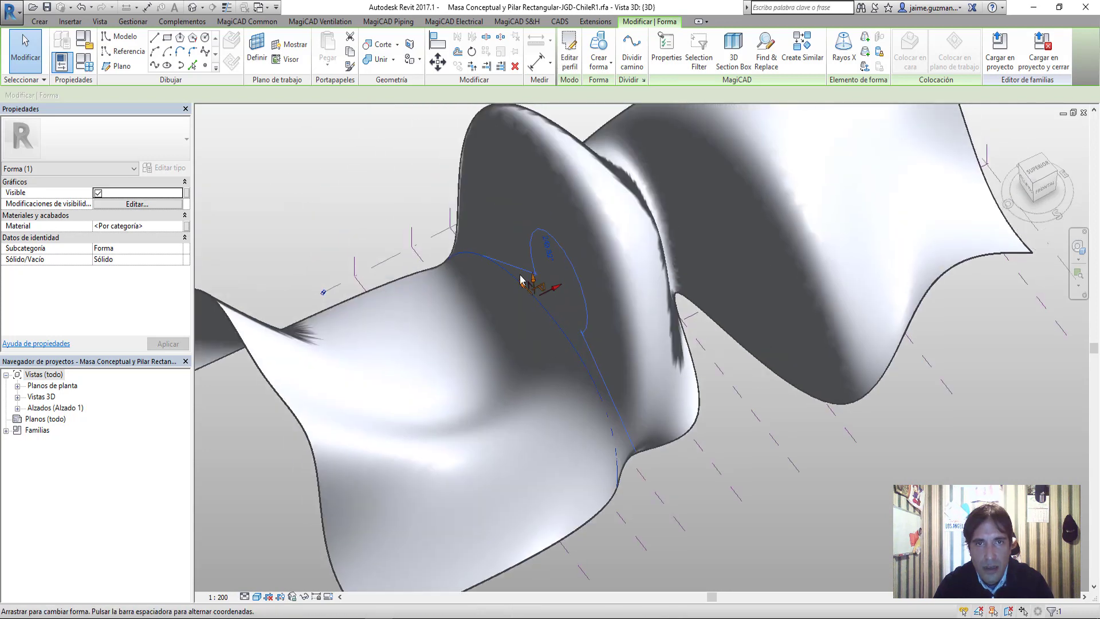
mouse_move(558, 290)
left_mouse_down()
mouse_move(525, 303)
mouse_move(496, 261)
left_mouse_up()
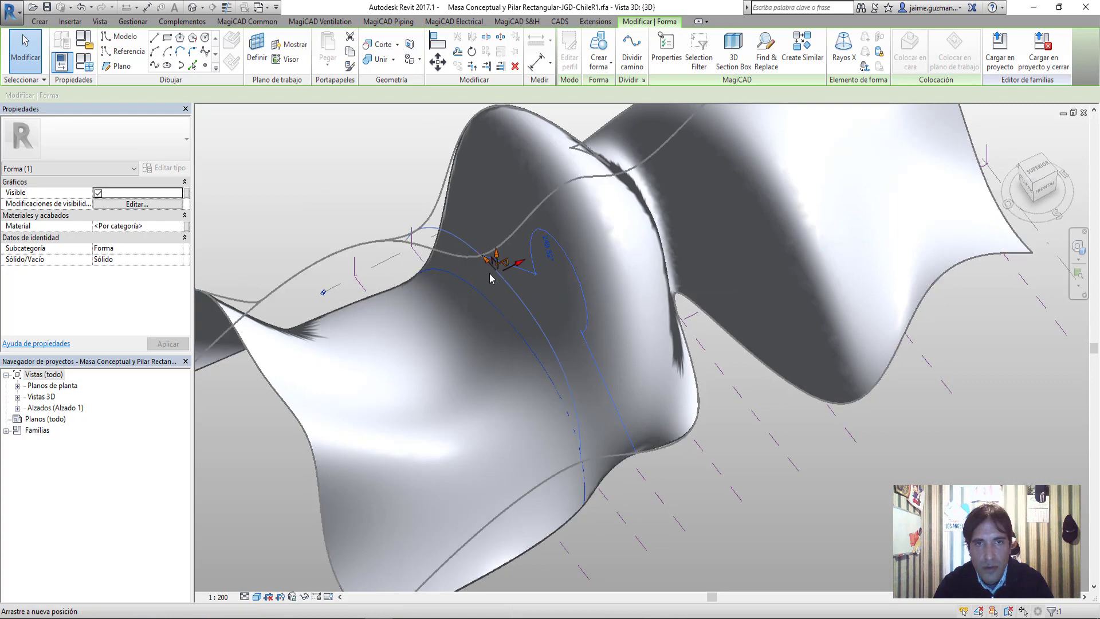
mouse_move(657, 342)
middle_mouse_down("shift")
mouse_move(411, 284)
mouse_move(688, 225)
middle_mouse_up("shift")
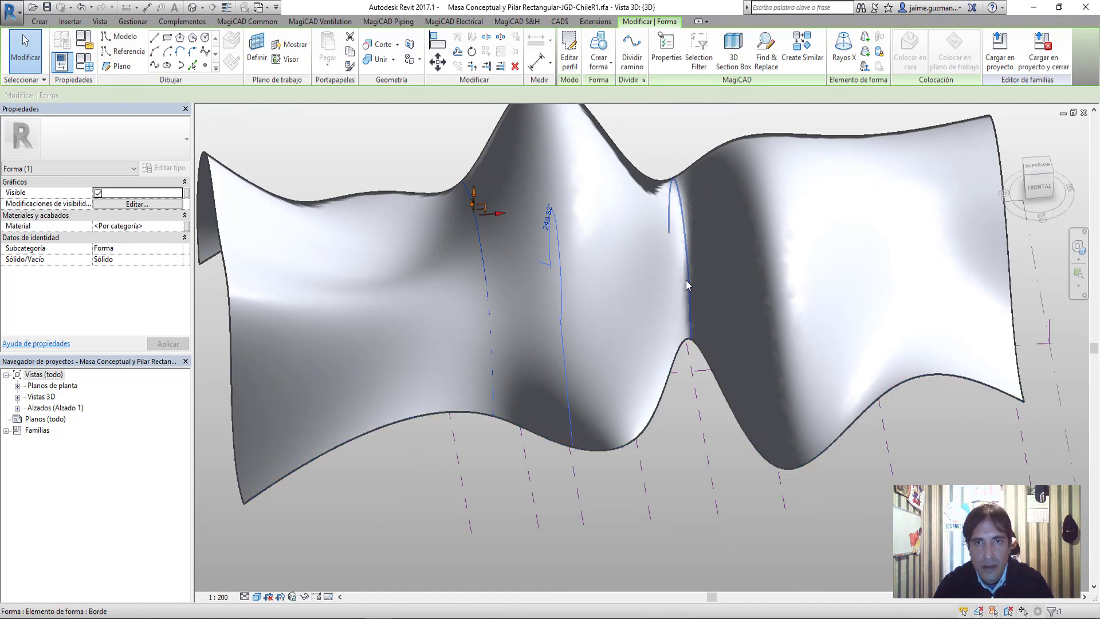
Raise one vertical profile arc to change its curvature, then return to PowerPoint
left_click(685, 298)
mouse_move(665, 243)
middle_mouse_down("shift")
mouse_move(631, 404)
mouse_move(633, 281)
middle_mouse_up("shift")
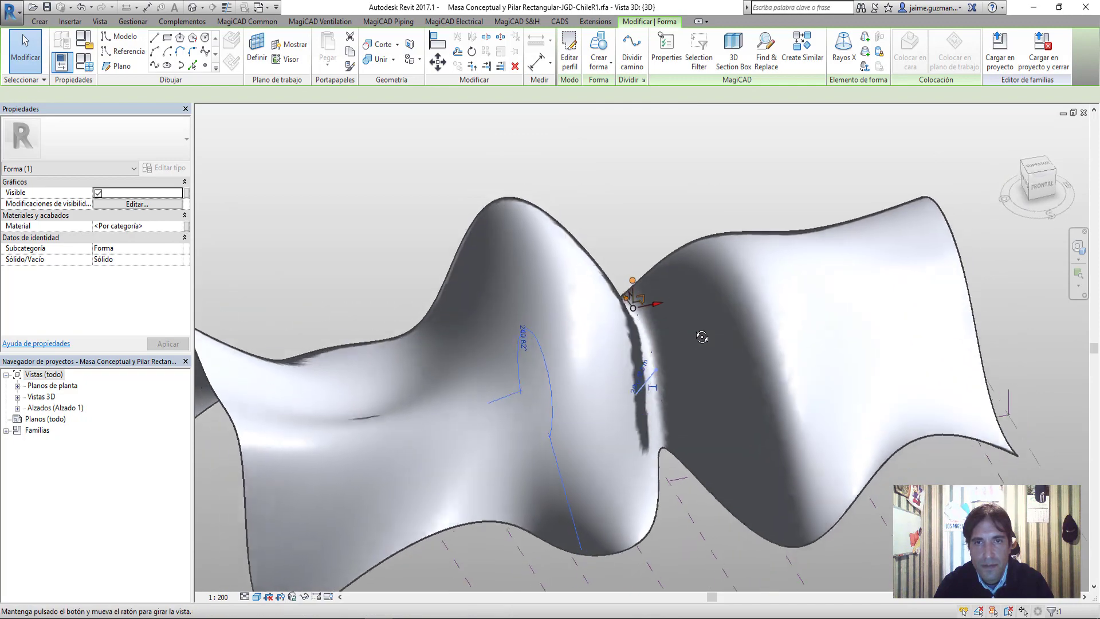
left_click_drag(631, 282, 629, 247)
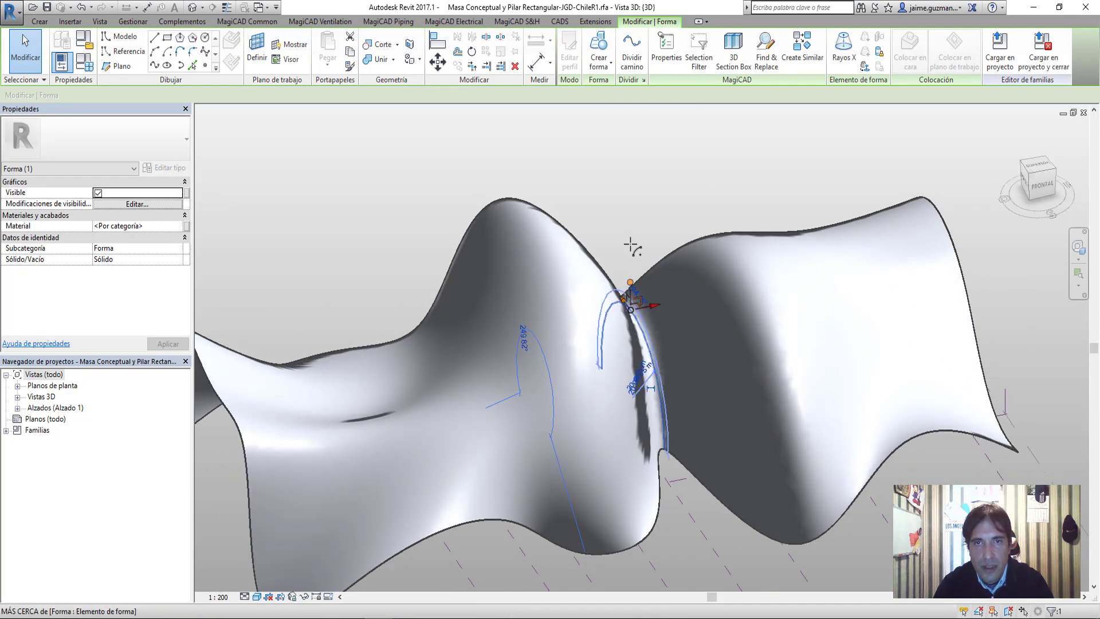
mouse_move(669, 295)
middle_mouse_down("shift")
mouse_move(361, 308)
mouse_move(636, 436)
mouse_move(583, 398)
mouse_move(696, 321)
mouse_move(945, 335)
mouse_move(330, 596)
middle_mouse_up("shift")
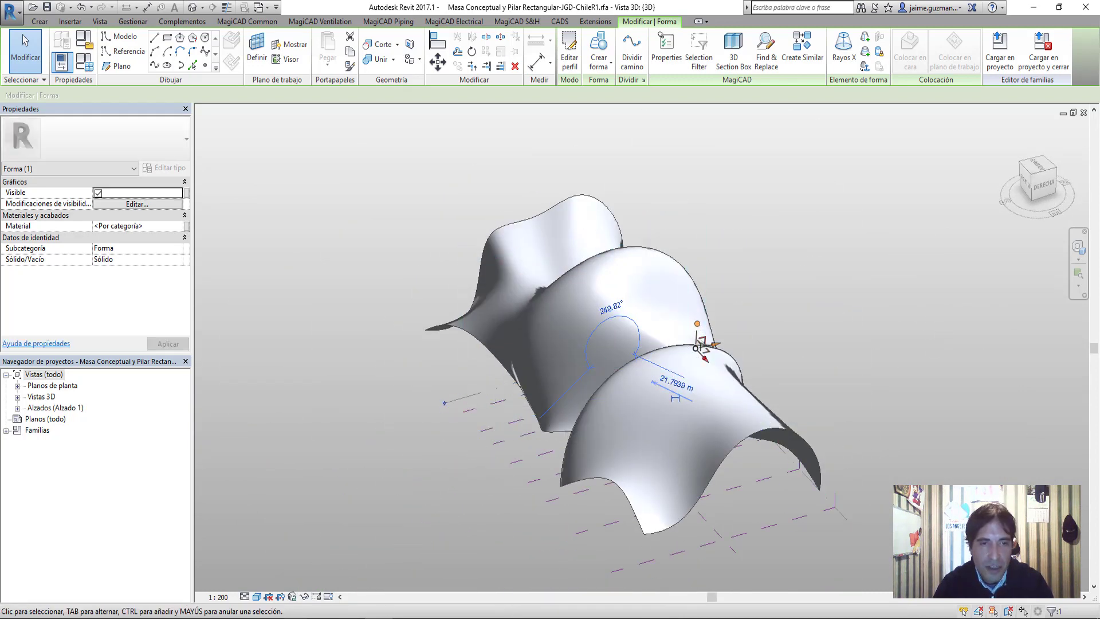
key("alt+Tab")
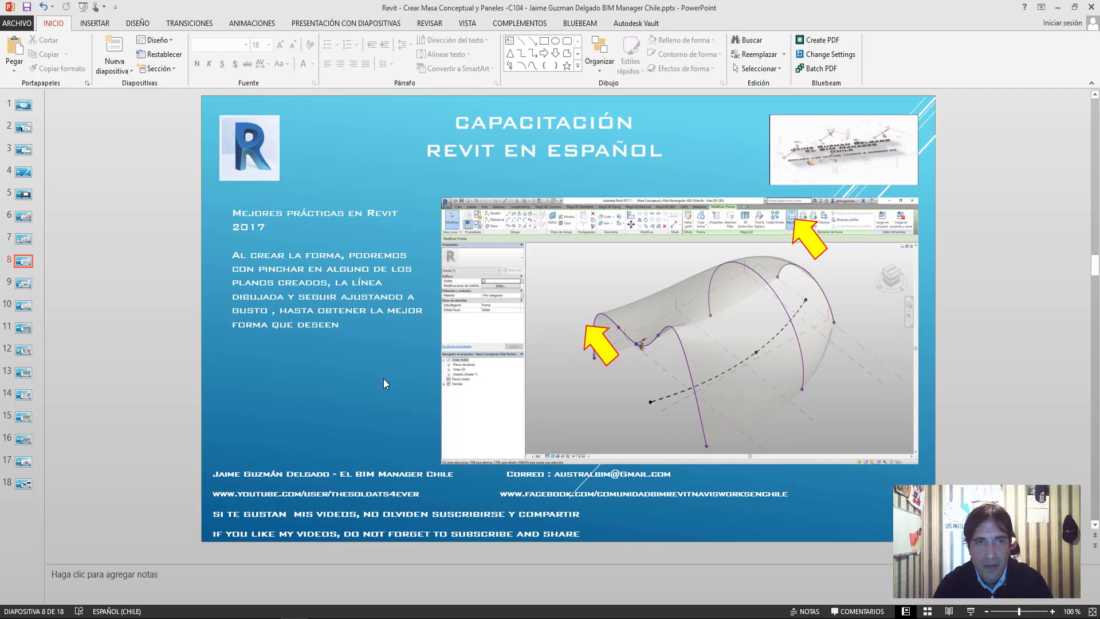
Advance to slide 9 on dividing the surface, then return to Revit
scroll(383, 378, "down", 2)
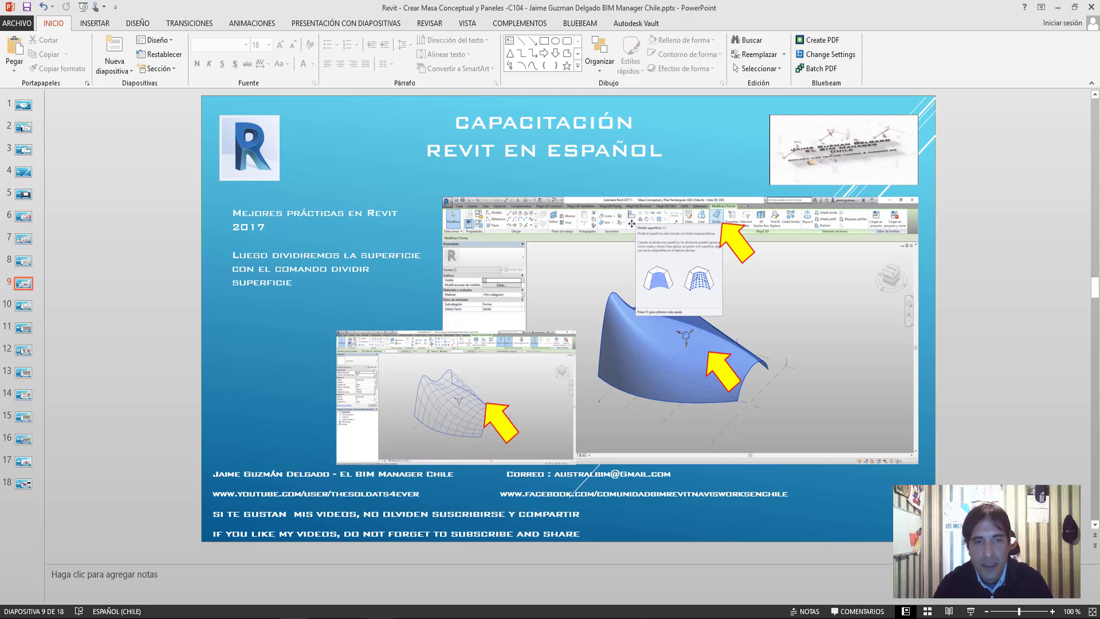
key("alt+Tab")
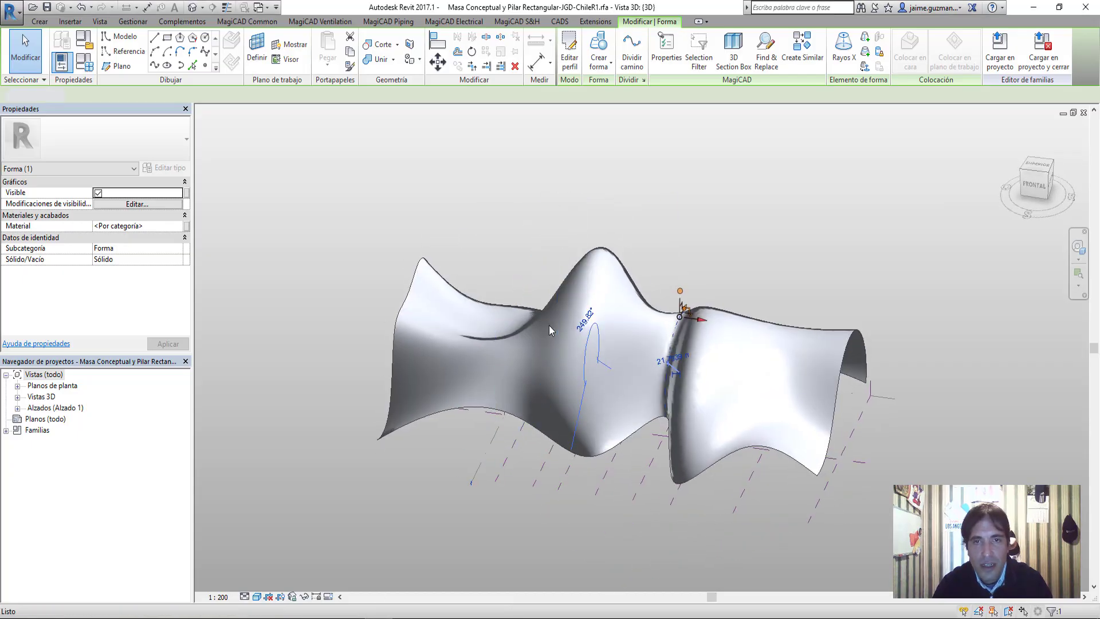
Change the default divisions to 20 U, 15 V and 10 path divisions, then reselect the wavy form
key("Escape")
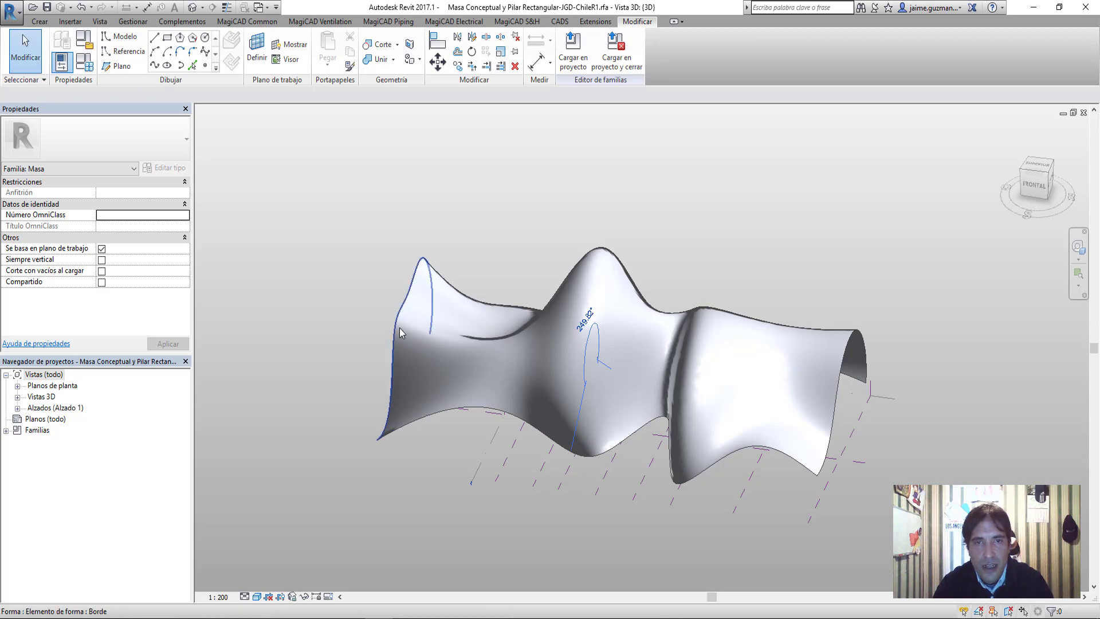
left_click(399, 328)
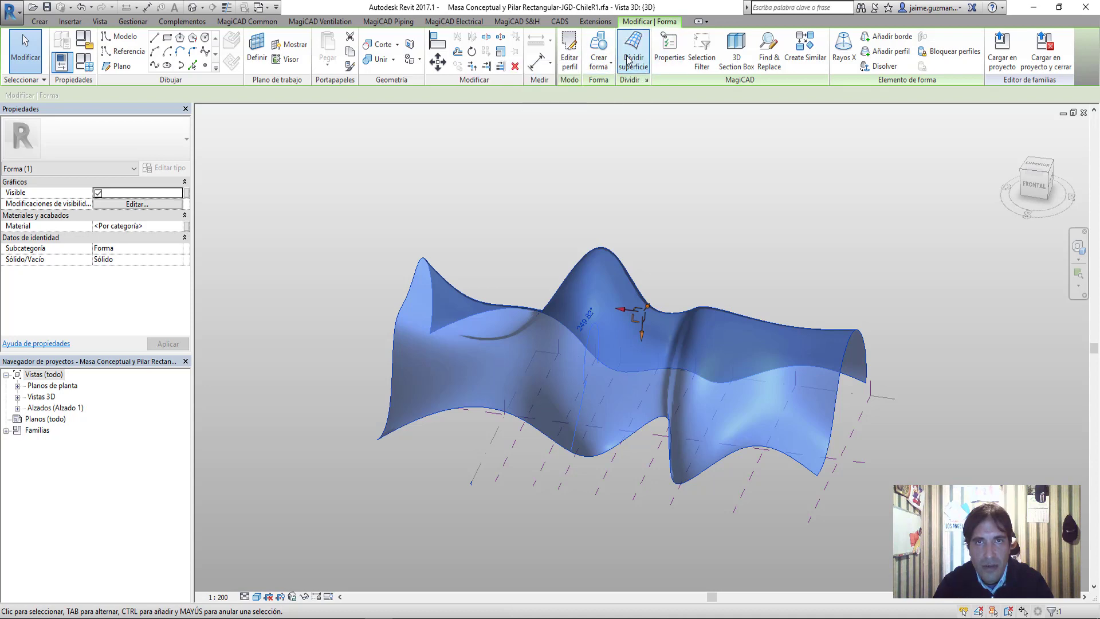
left_click(647, 80)
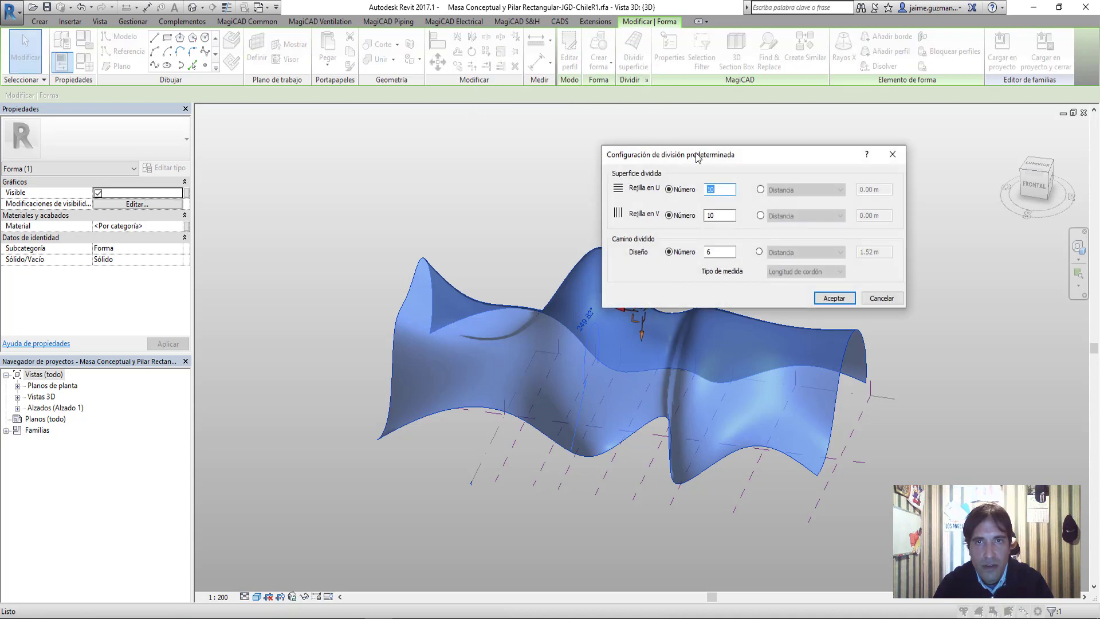
left_click_drag(696, 152, 784, 114)
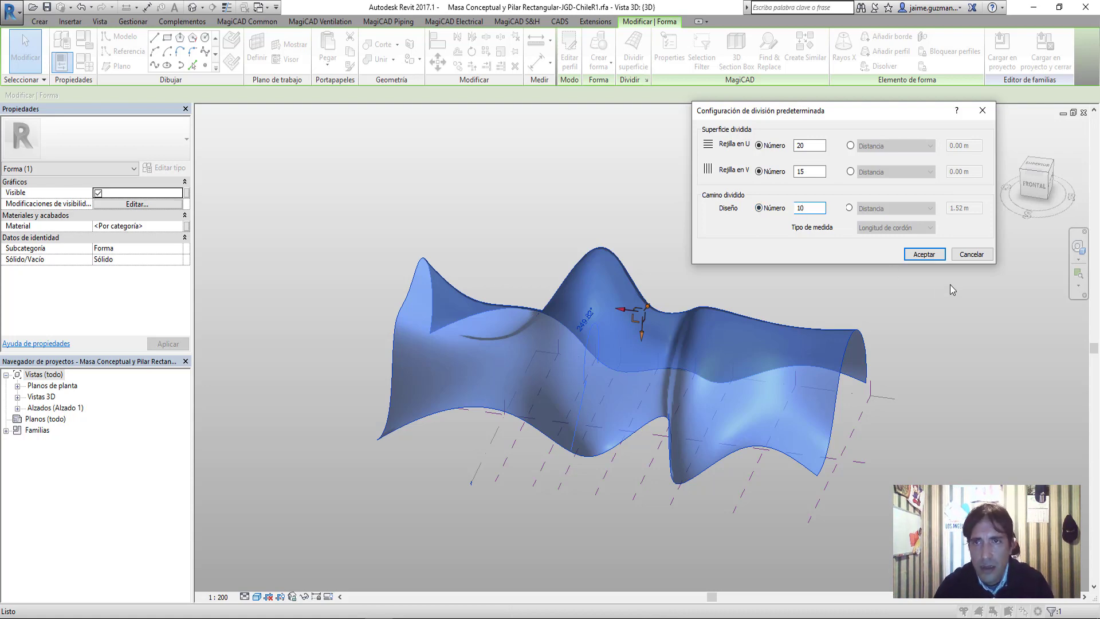
left_click(924, 254)
key("Escape")
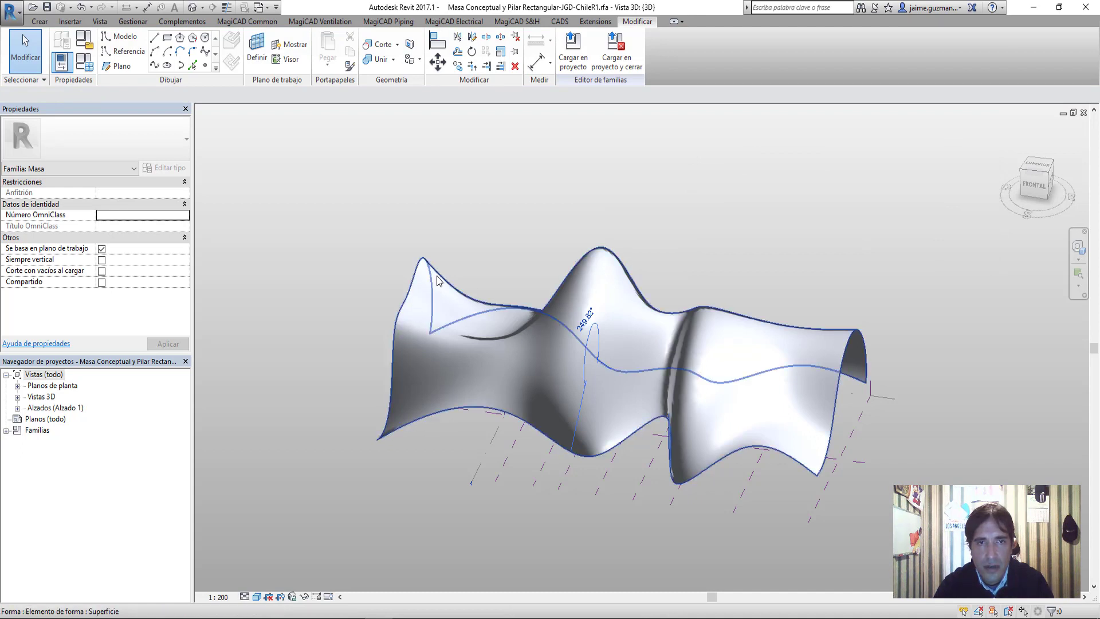
left_click(600, 314)
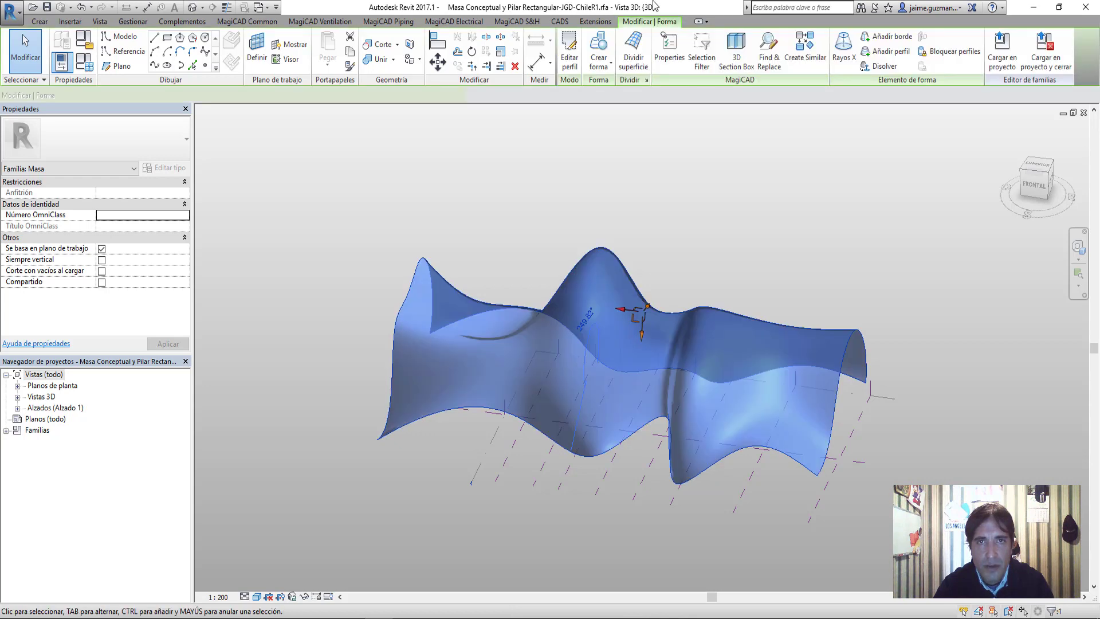
Apply Dividir superficie to the wavy form and orbit to inspect its 20 × 15 grid
left_click(633, 51)
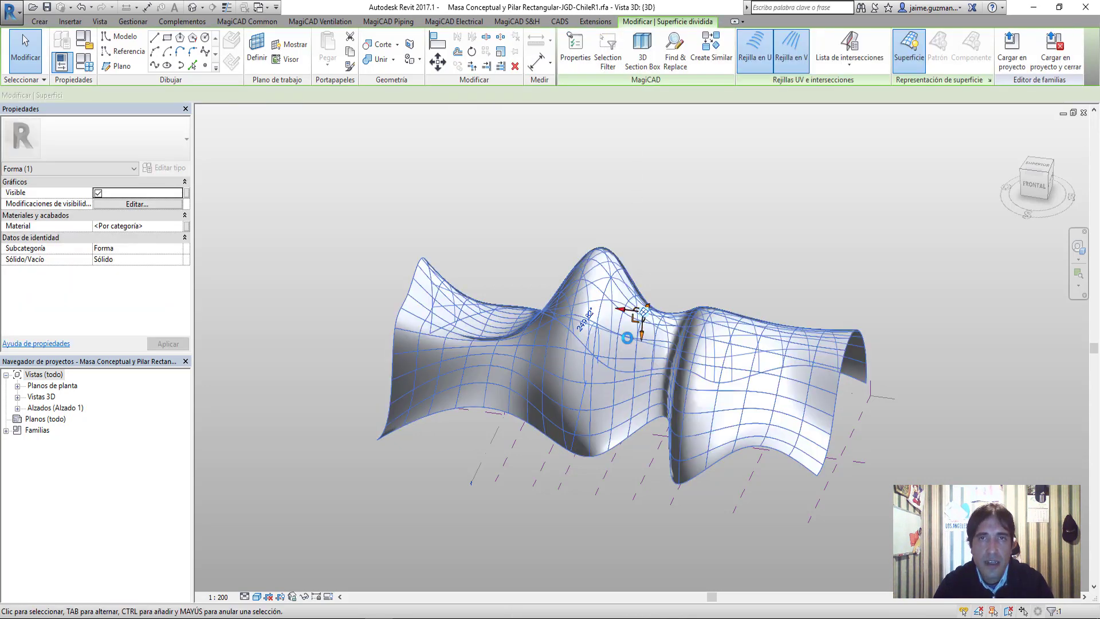
mouse_move(500, 396)
middle_mouse_down("shift")
mouse_move(361, 199)
mouse_move(551, 388)
mouse_move(708, 335)
middle_mouse_up("shift")
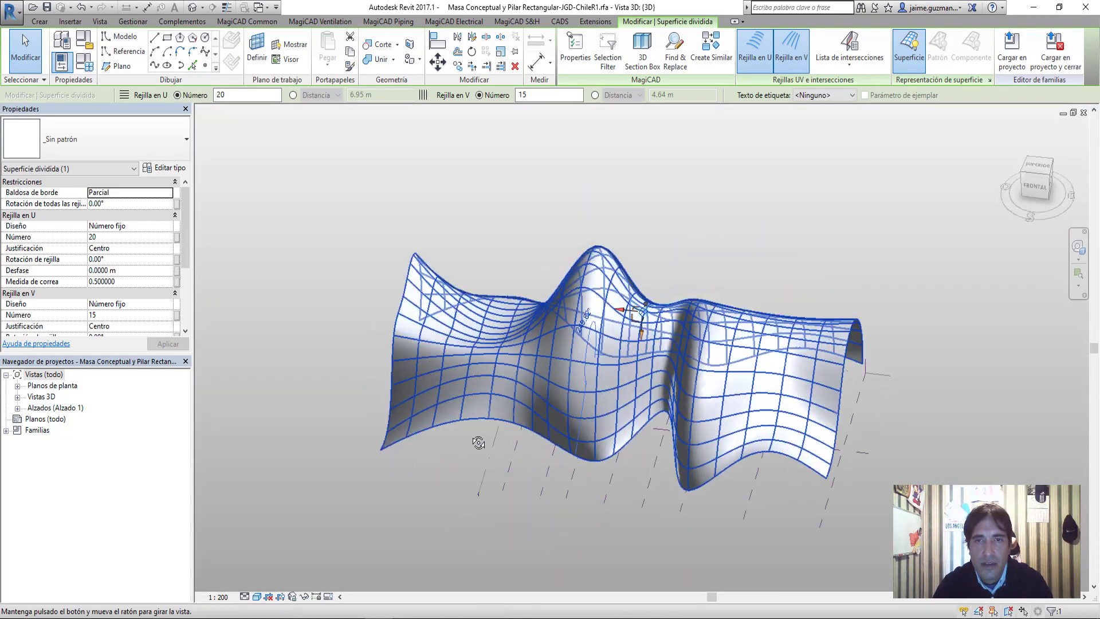
left_click(609, 192)
mouse_move(609, 191)
middle_mouse_down("shift")
mouse_move(712, 254)
mouse_move(662, 243)
mouse_move(682, 272)
mouse_move(344, 564)
middle_mouse_up("shift")
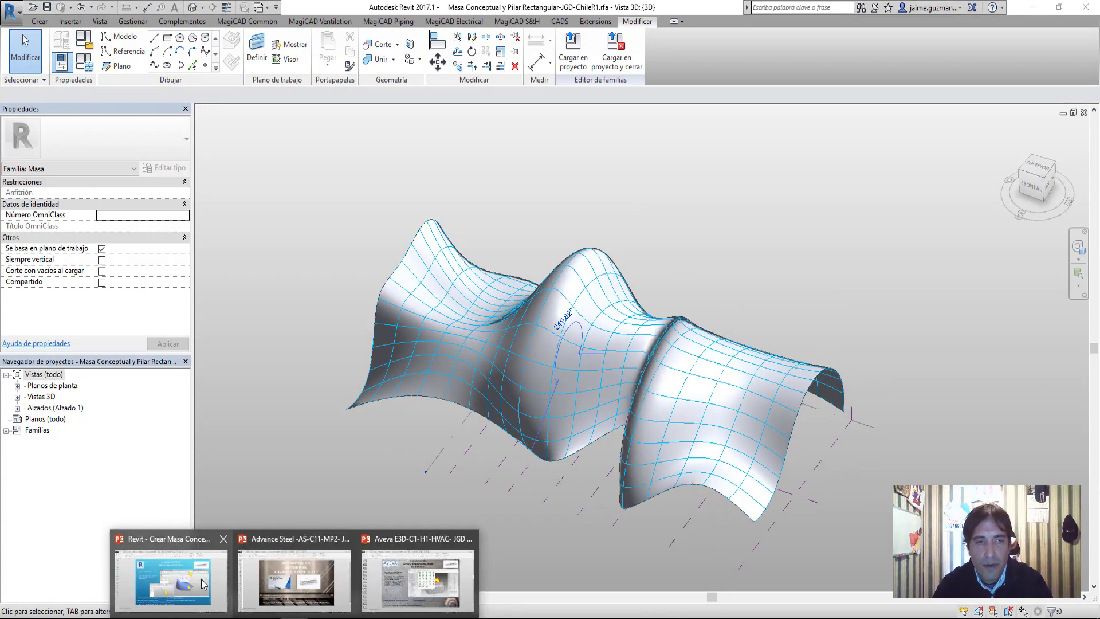
Review PowerPoint slides 10–11 on resizing grid cells into roughly 1 x 2 m rectangles
left_click(149, 565)
scroll(240, 367, "down", 1)
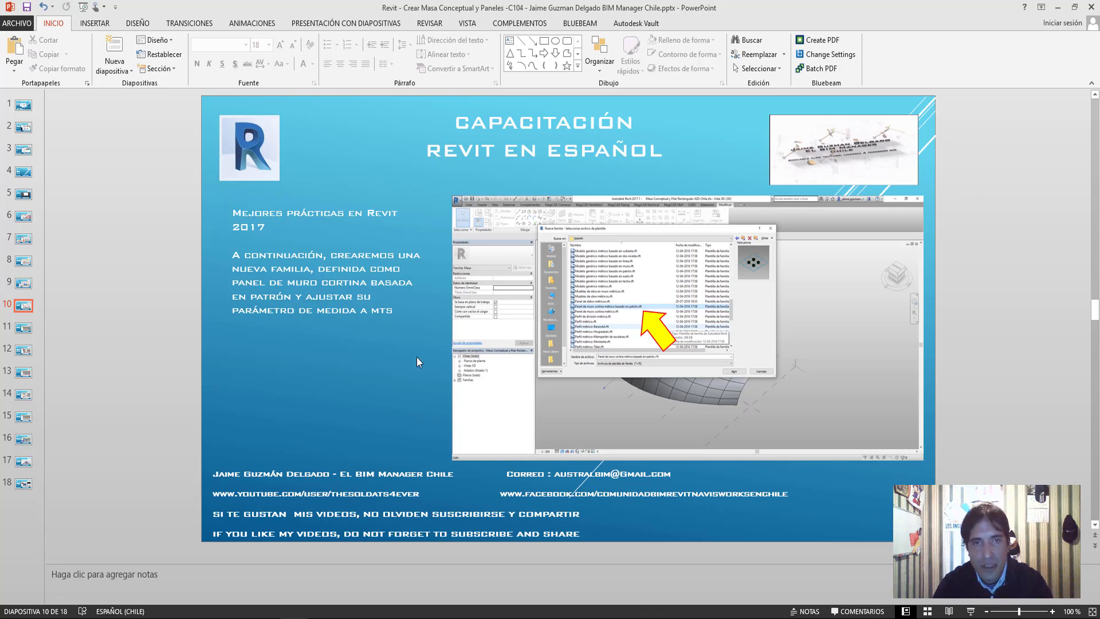
scroll(418, 356, "down", 1)
scroll(417, 356, "down", 1)
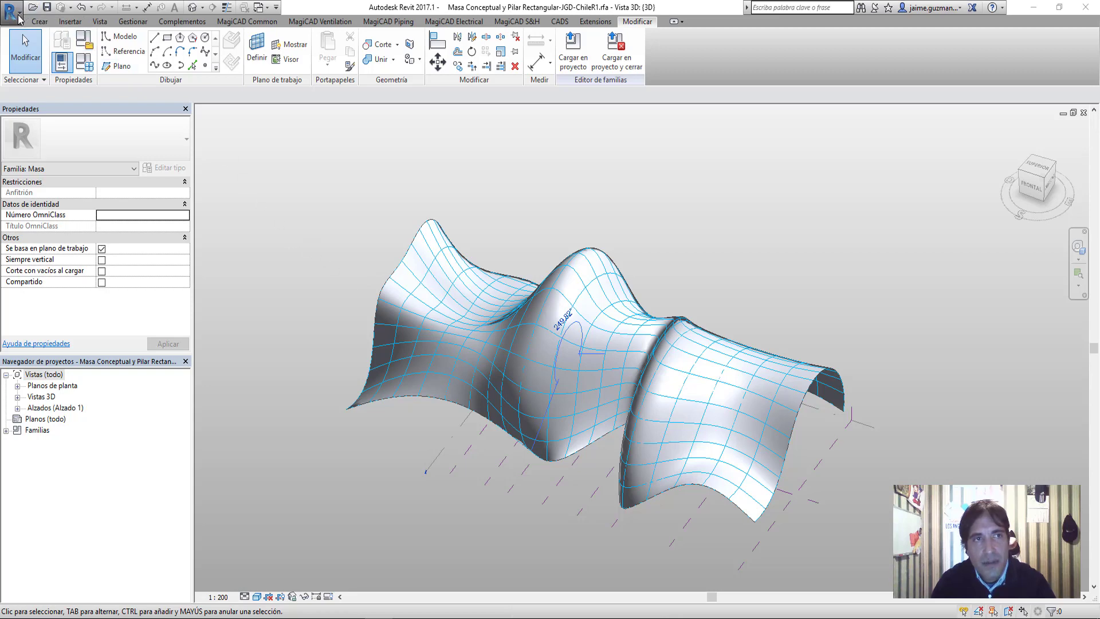
Create new family Familia4 from the 'Panel de muro cortina métrico basado en patrón.rft' template
left_click(18, 17)
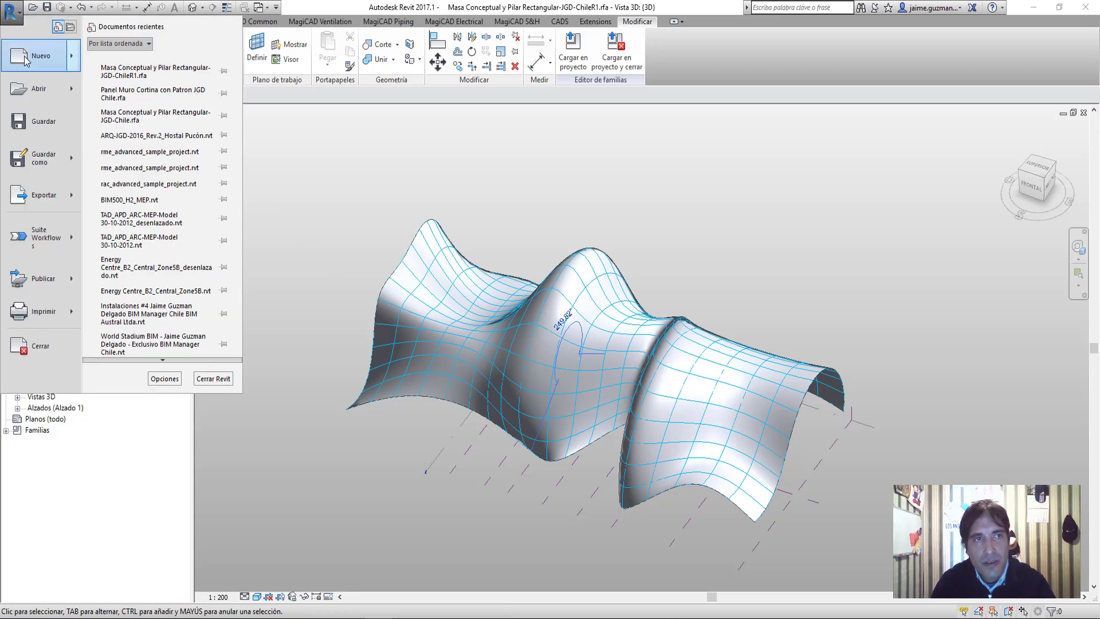
mouse_move(39, 56)
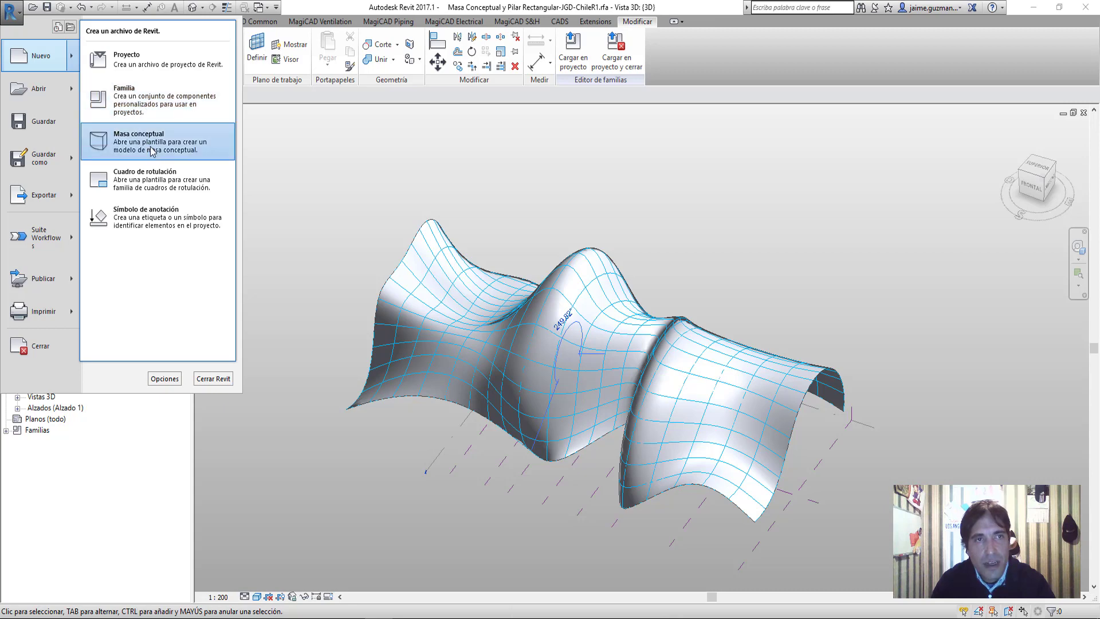
left_click(152, 147)
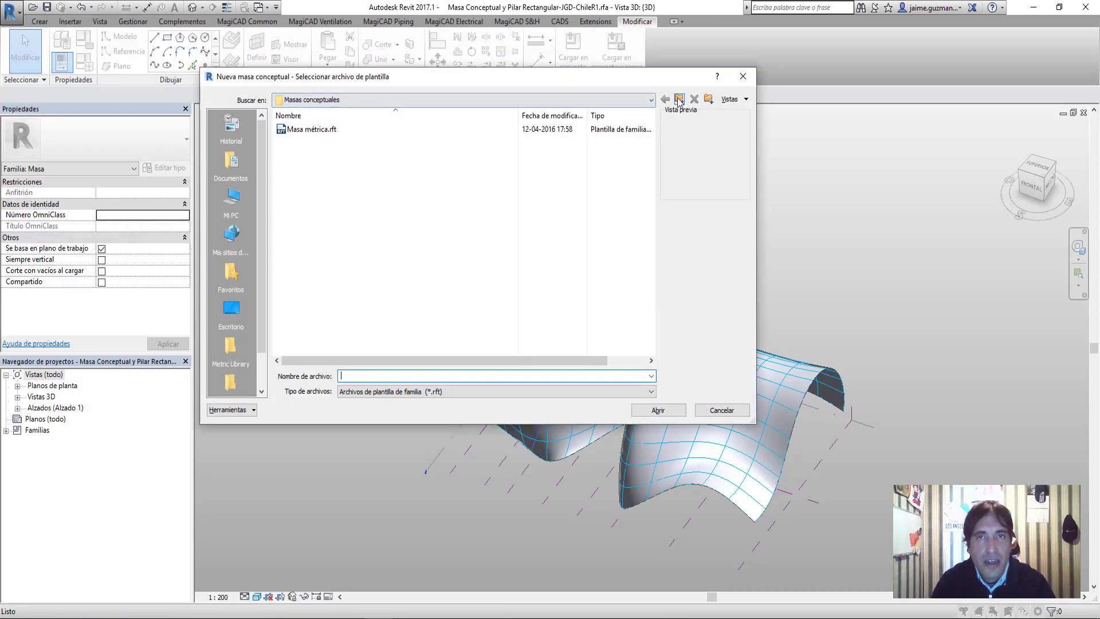
left_click(679, 98)
scroll(447, 275, "down", 2)
scroll(427, 283, "down", 4)
scroll(427, 283, "down", 6)
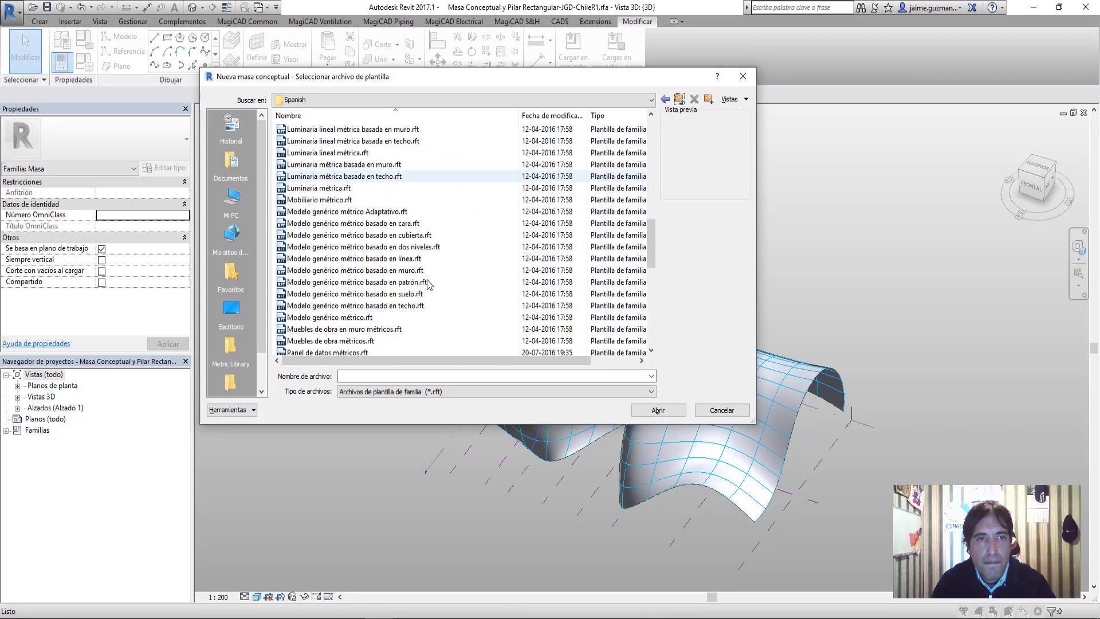
scroll(402, 272, "down", 3)
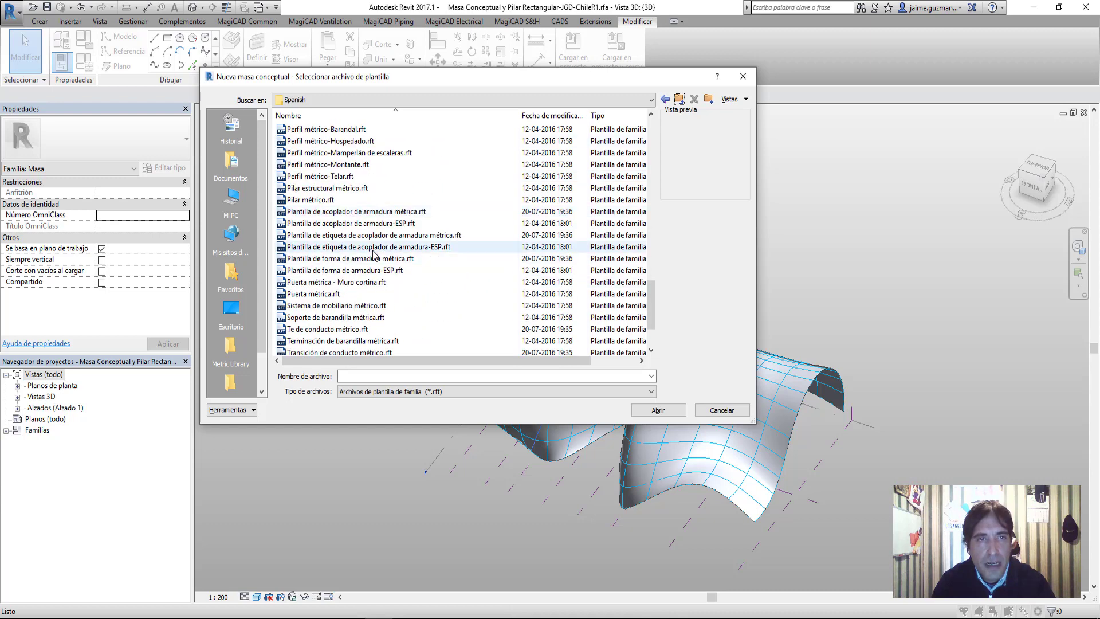
scroll(325, 221, "up", 1)
scroll(325, 221, "up", 2)
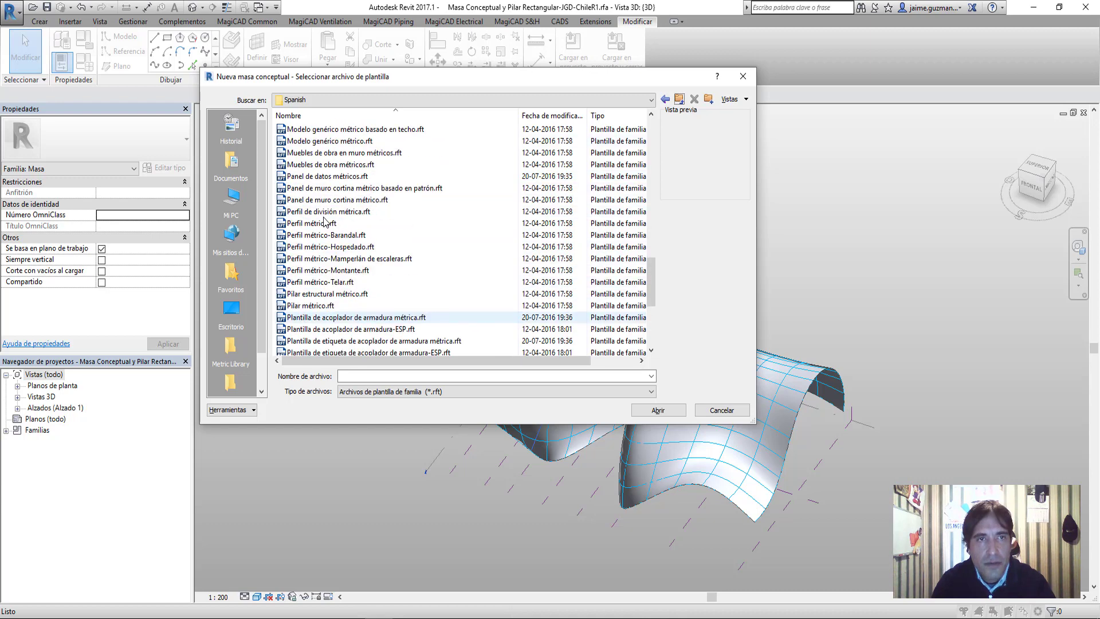
left_click(390, 189)
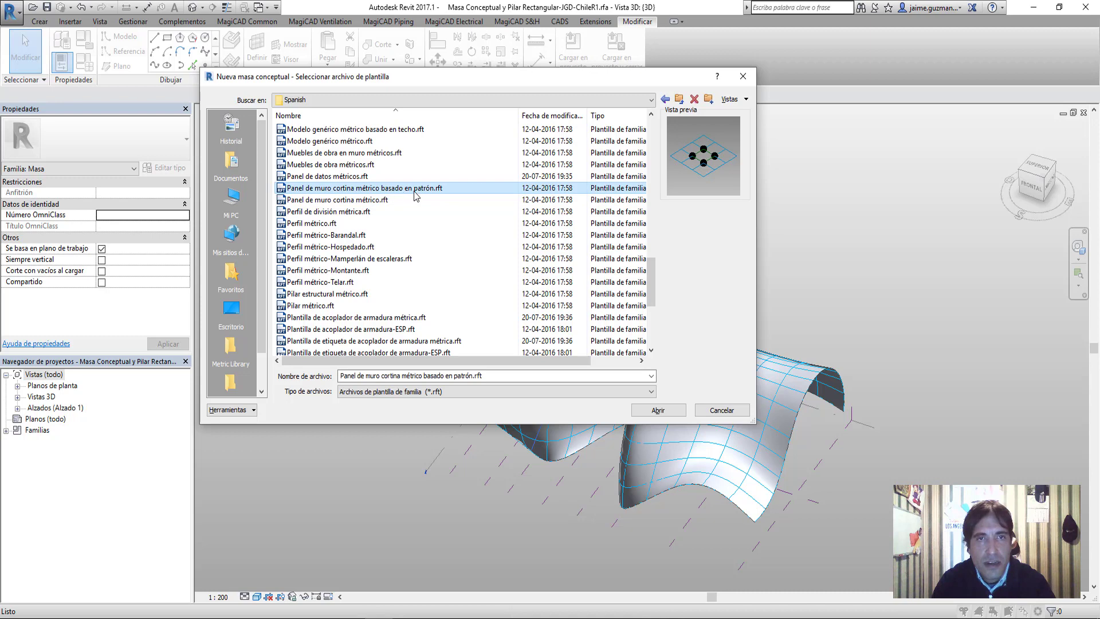
left_click(658, 411)
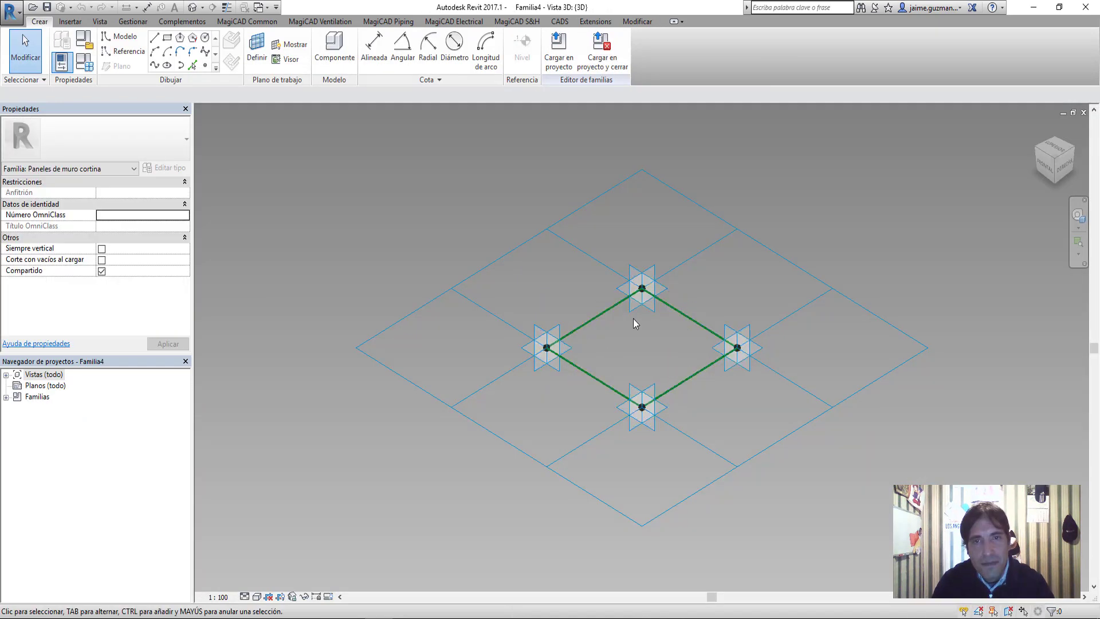
Set Familia4's length units to Metros with 2 decimal places and the m symbol
middle_click_drag(634, 318, 614, 365)
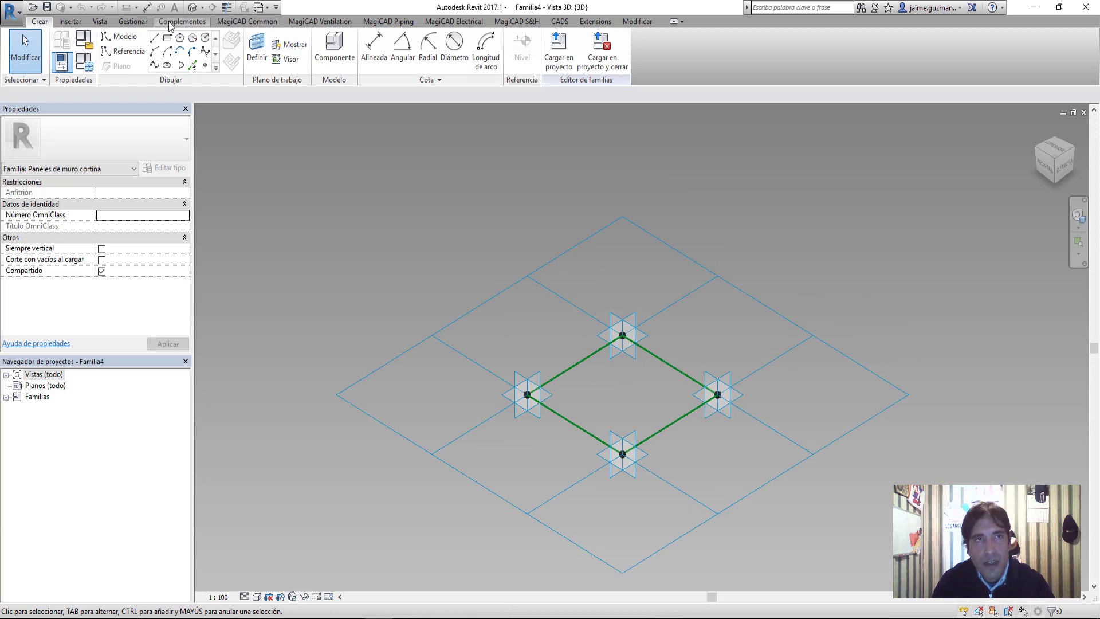
left_click(133, 21)
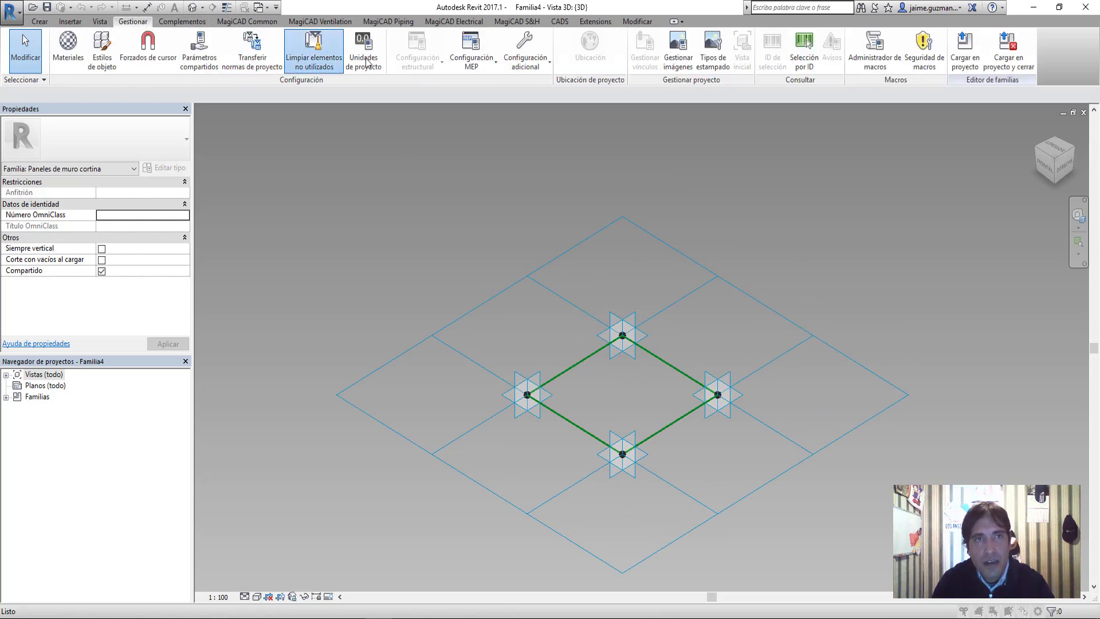
left_click(672, 123)
left_click(363, 47)
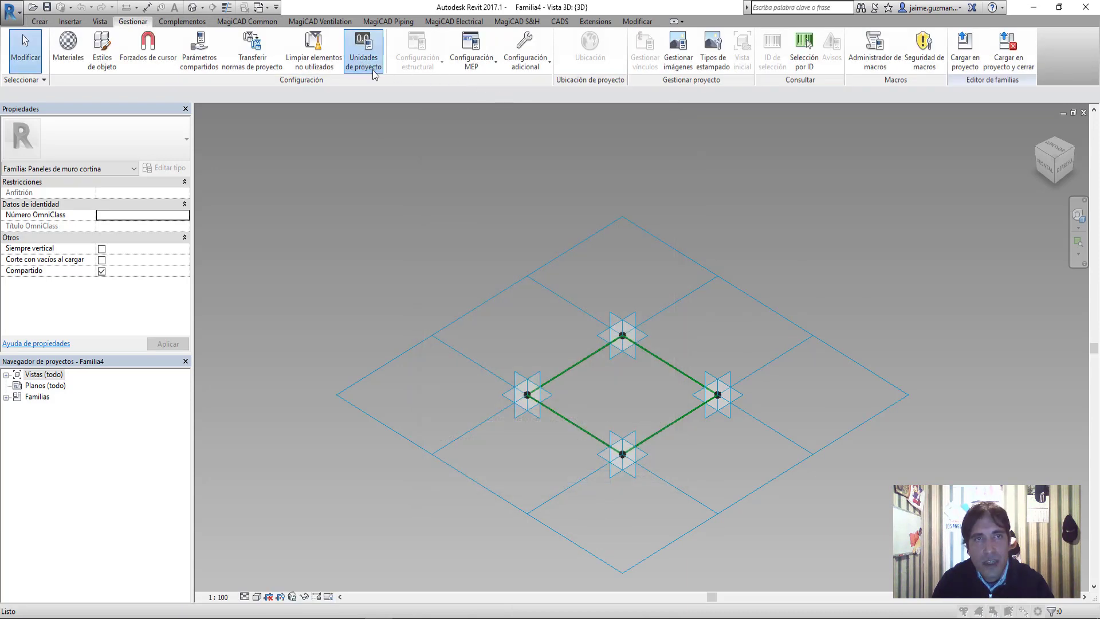
left_click(590, 182)
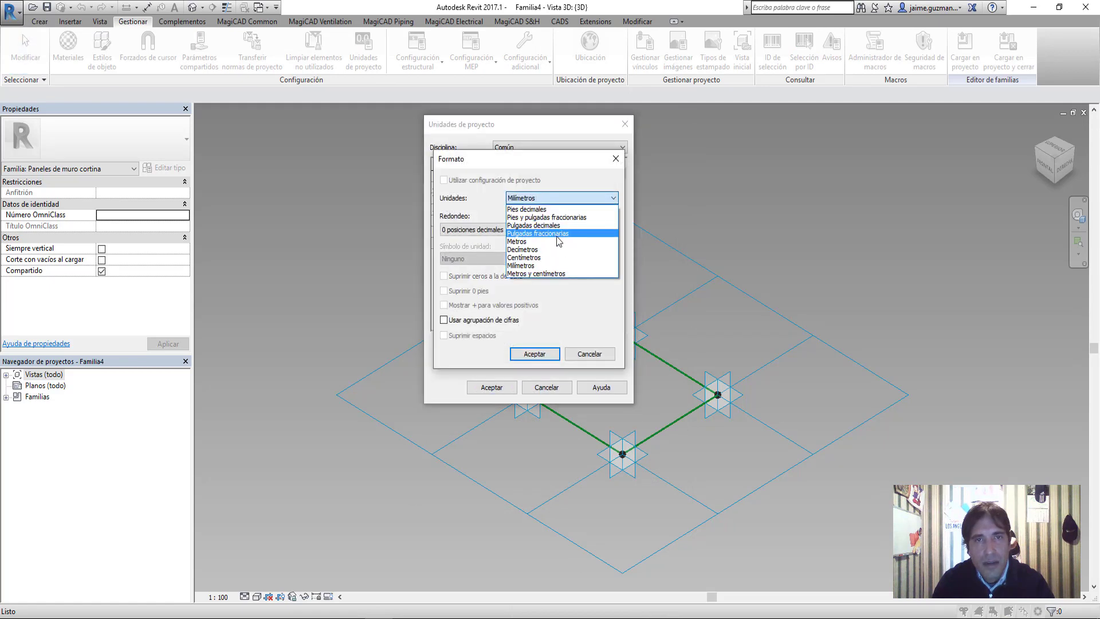
left_click(570, 248)
left_click(460, 230)
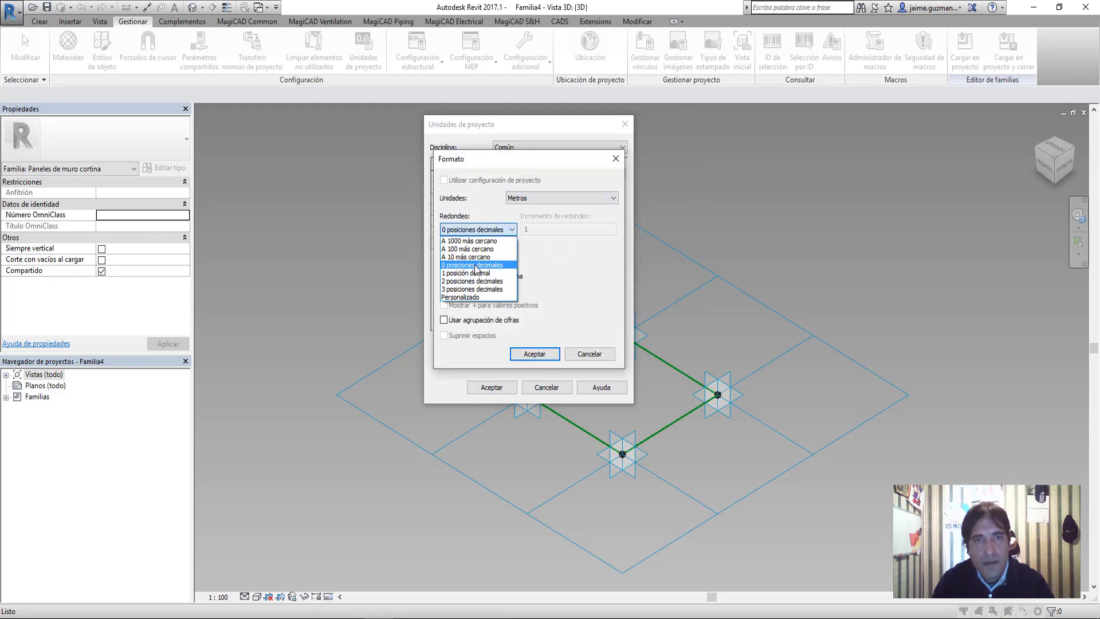
left_click(482, 243)
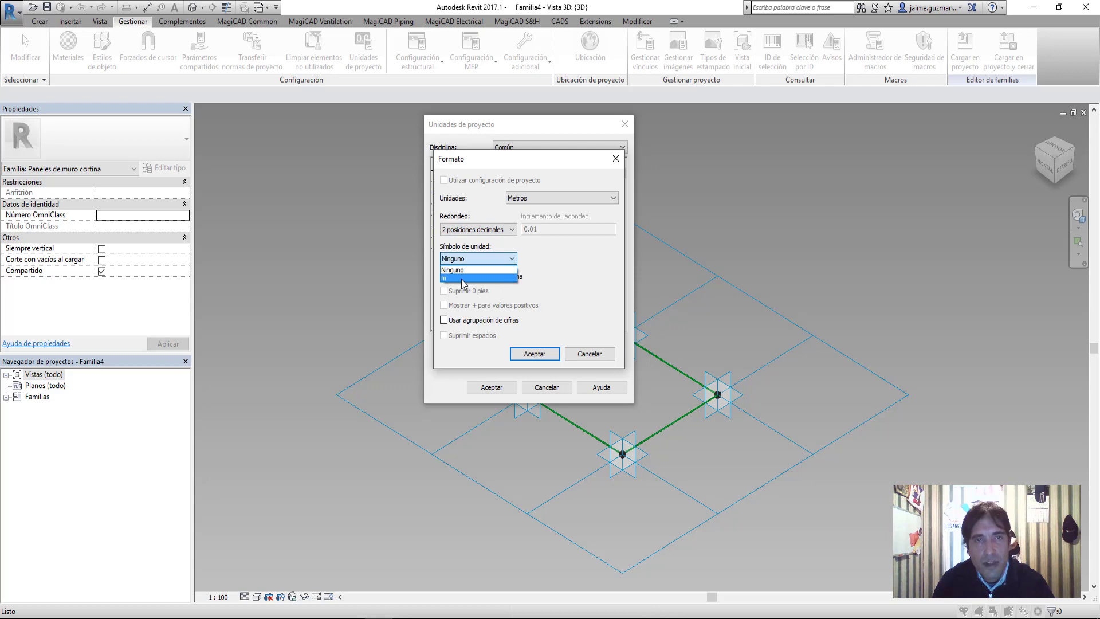
left_click(447, 279)
left_click(535, 353)
left_click(501, 385)
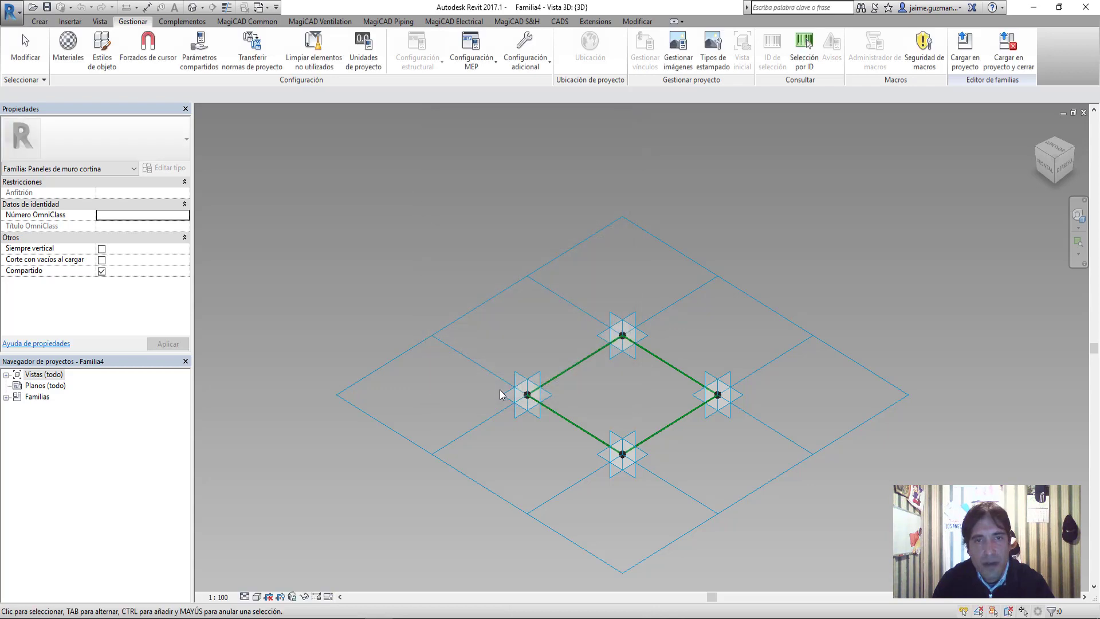
mouse_move(541, 297)
middle_mouse_down("shift")
mouse_move(557, 411)
mouse_move(512, 403)
mouse_move(570, 403)
middle_mouse_up("shift")
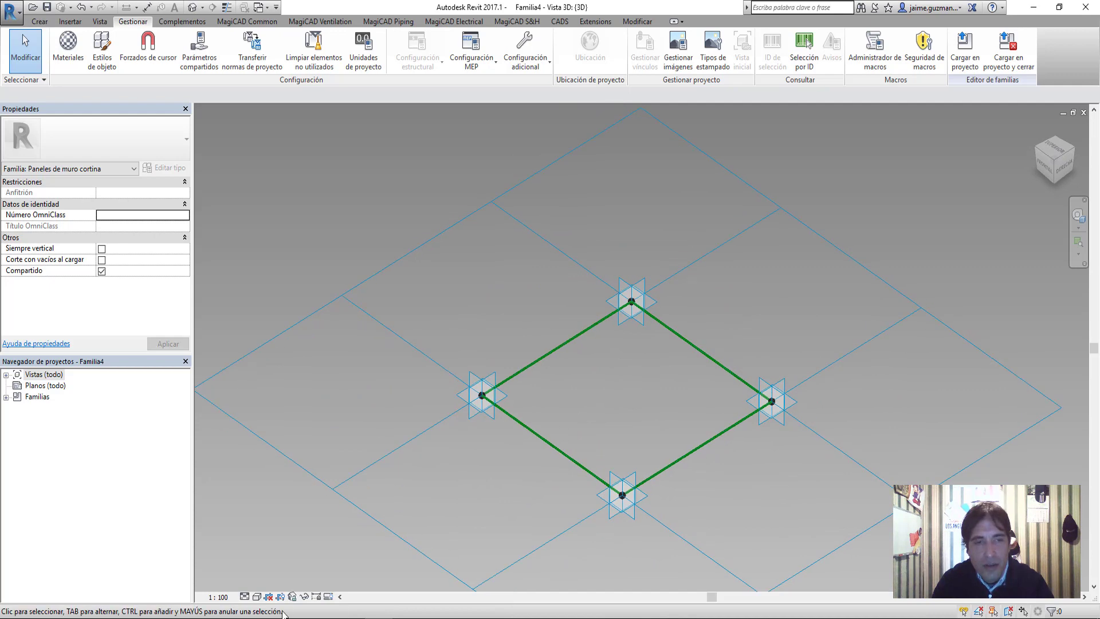
mouse_move(284, 612)
left_click(195, 584)
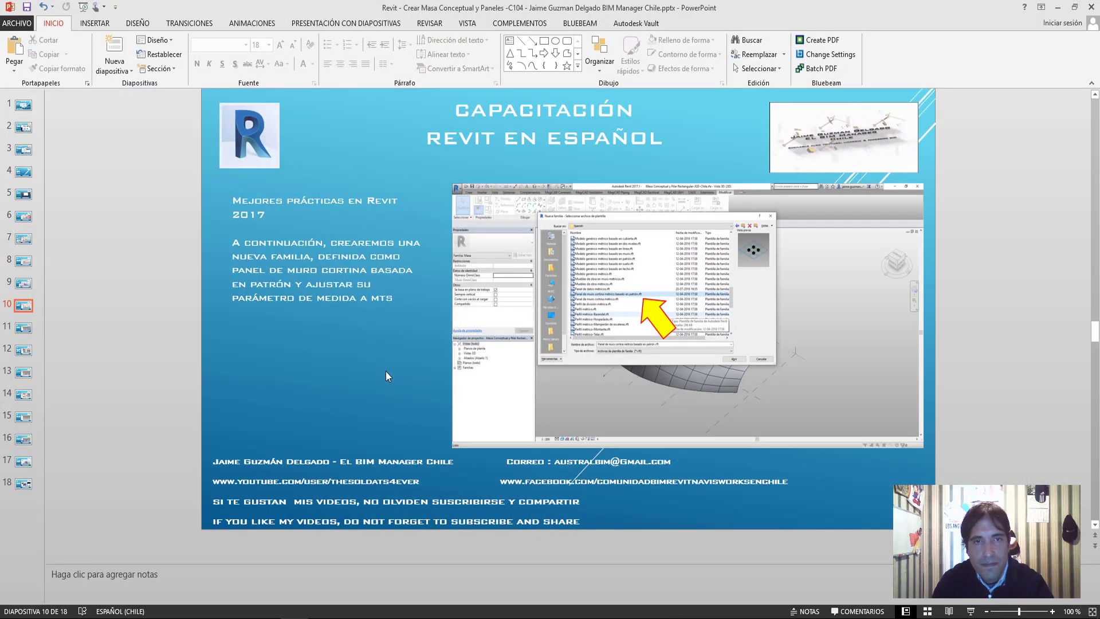
scroll(386, 372, "down", 3)
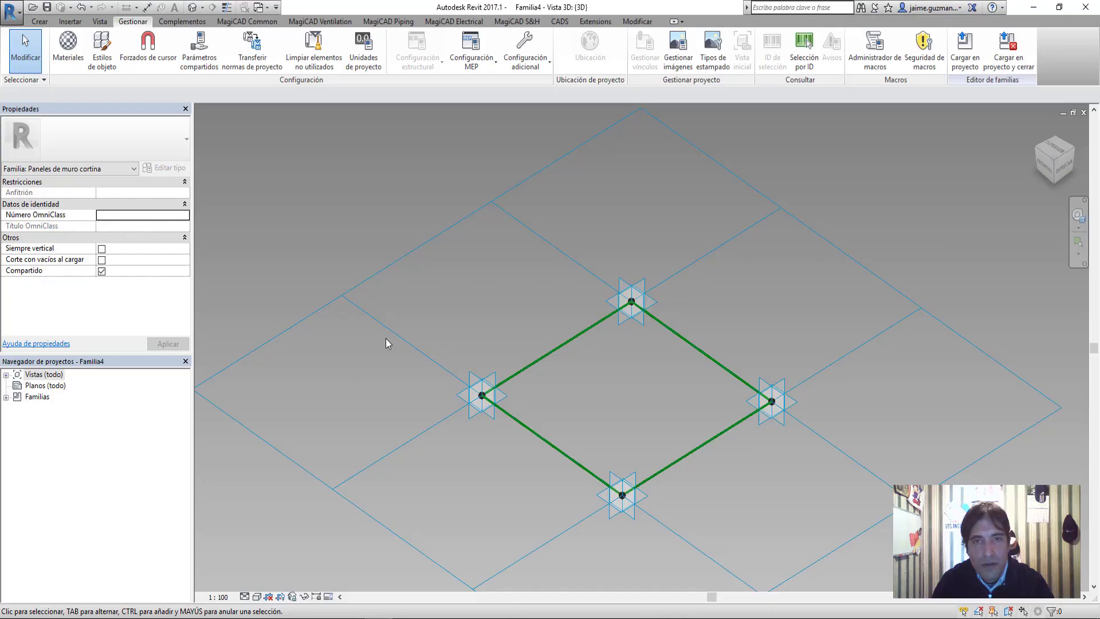
Select the panel's tile pattern grid instead of its reference line chain
key("Tab")
left_click(585, 368)
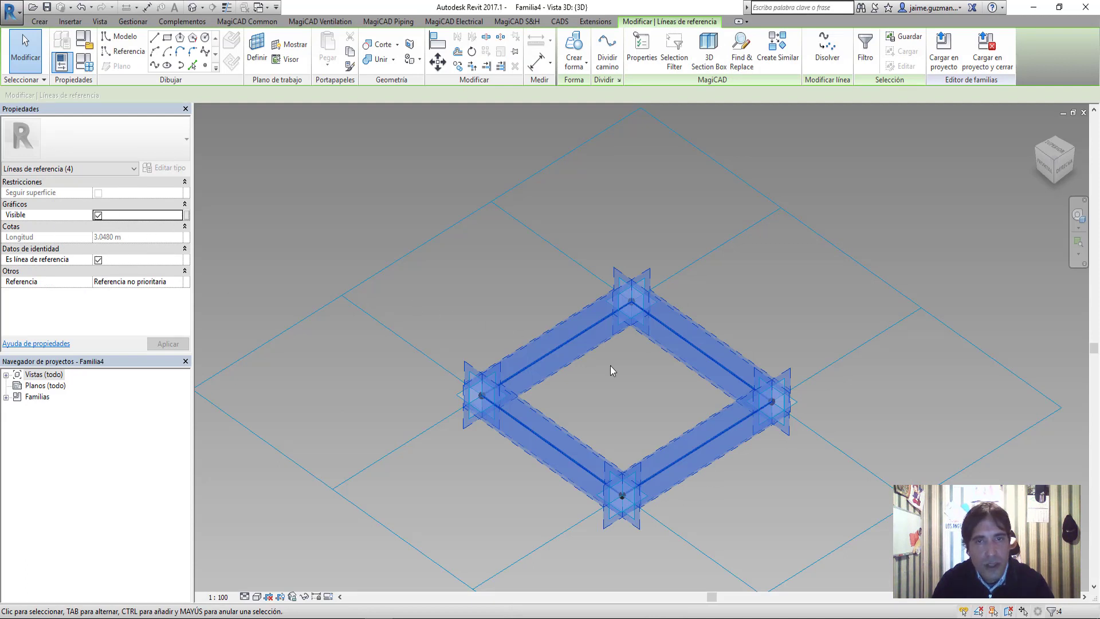
left_click(600, 379)
left_click(344, 289)
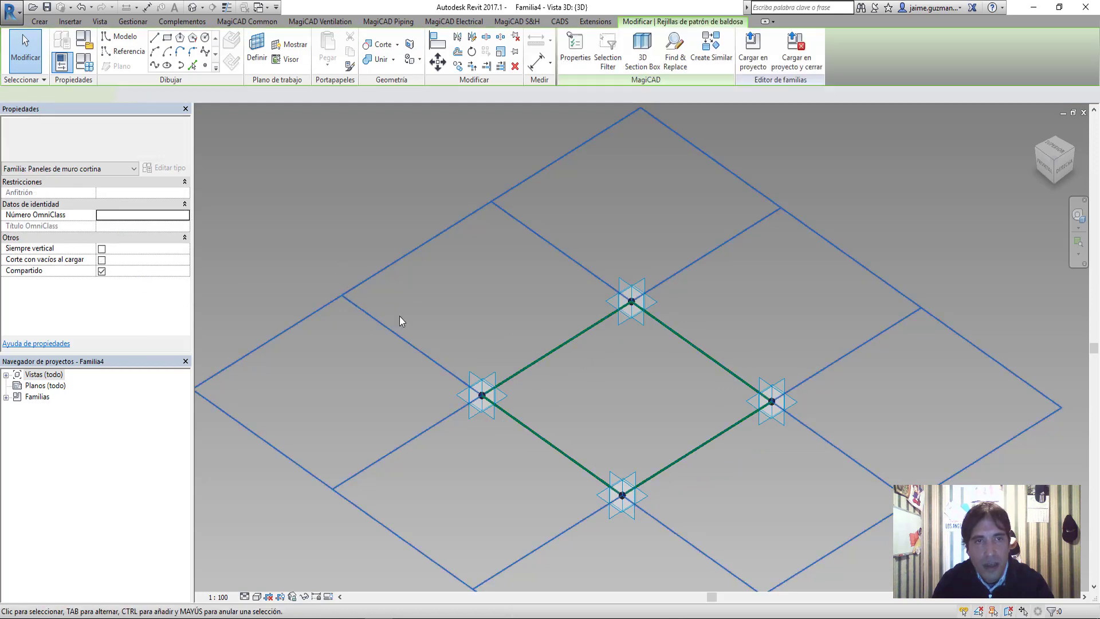
mouse_move(400, 315)
middle_mouse_down("shift")
mouse_move(488, 319)
mouse_move(459, 276)
middle_mouse_up("shift")
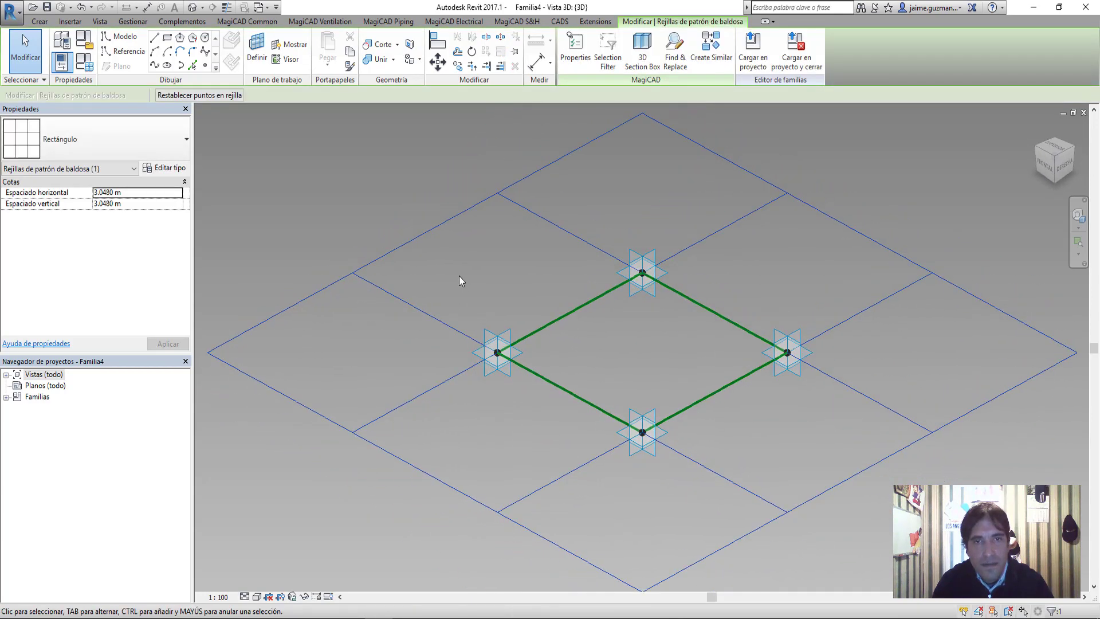
Set the grid's Espaciado horizontal to 2 m and Espaciado vertical to 1 m
left_click(134, 197)
type("2")
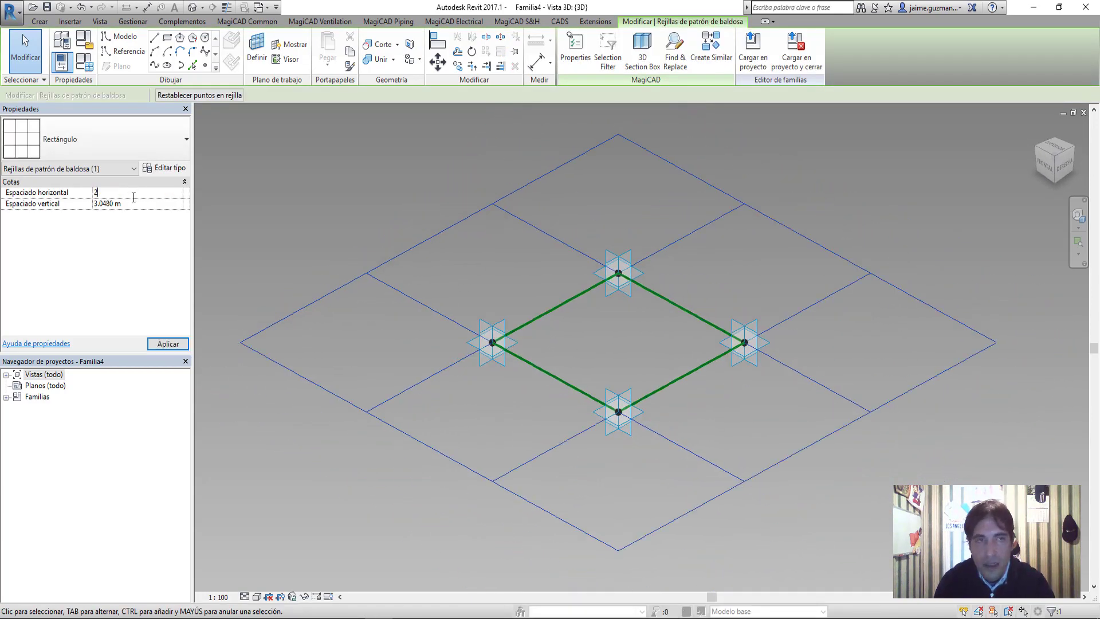
left_click(135, 204)
type("1")
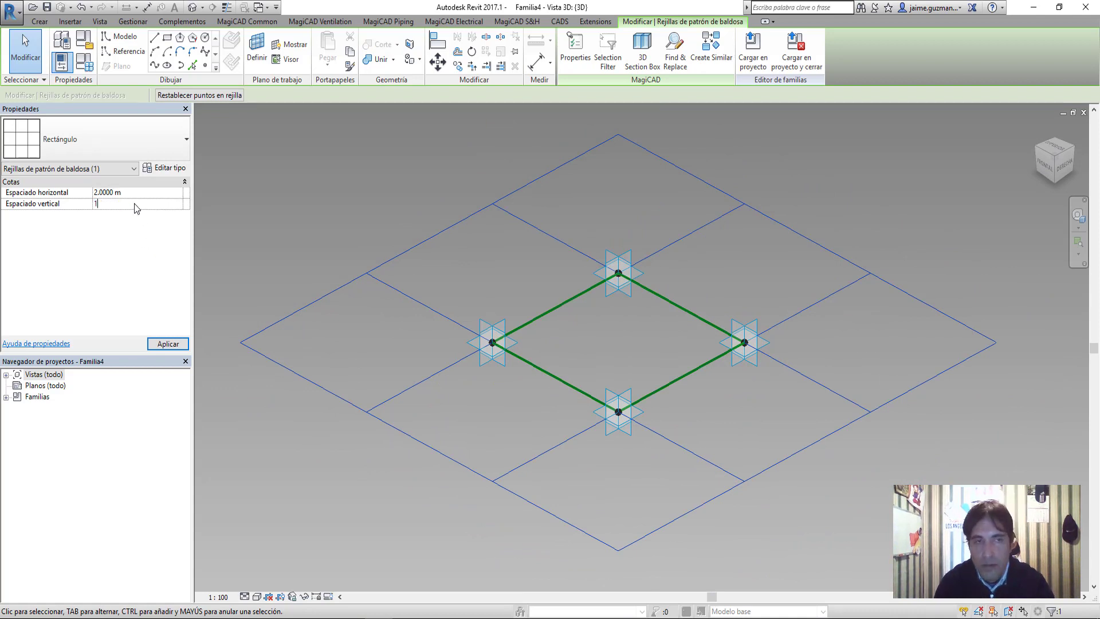
left_click(168, 344)
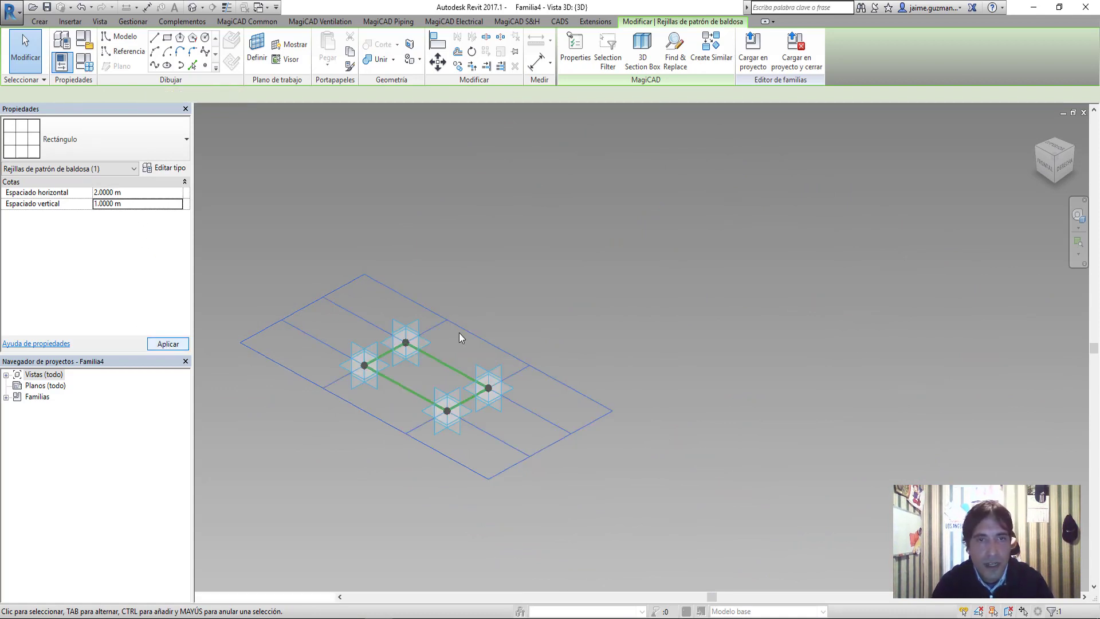
middle_click_drag(571, 366, 470, 390, "shift")
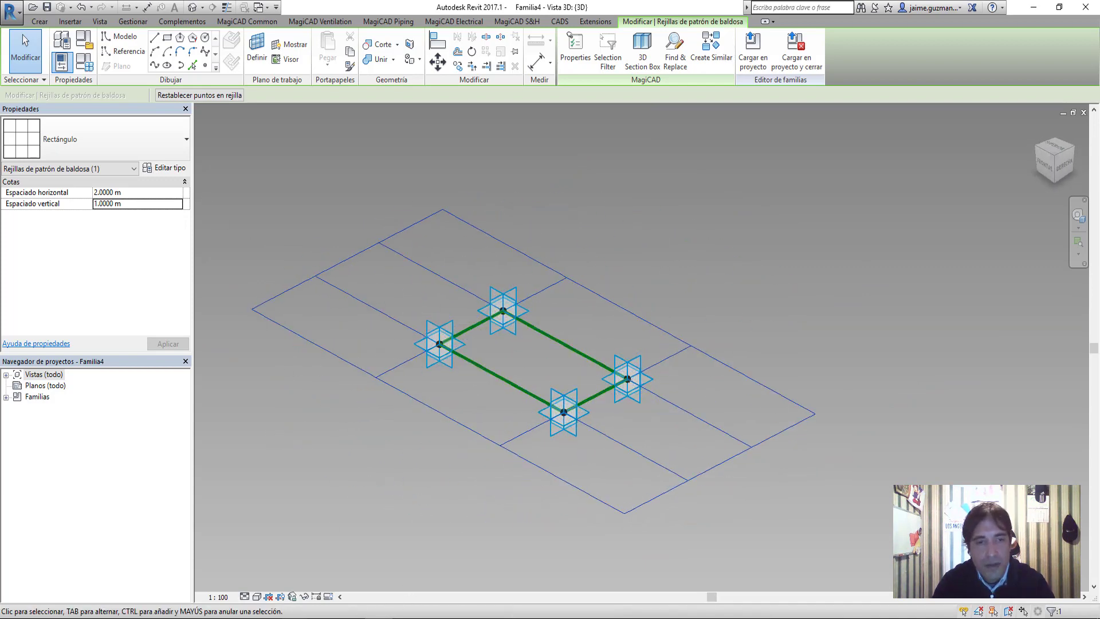
left_click(222, 590)
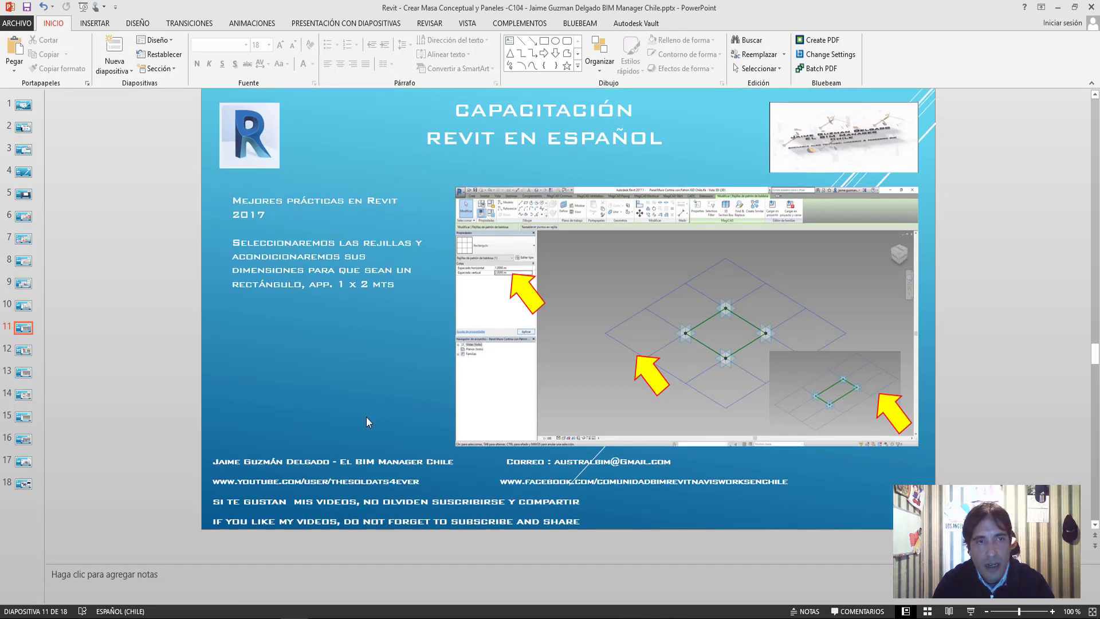
Read slide 12 on placing a reference point, then return to Familia4's rectangular panel
scroll(366, 421, "down", 2)
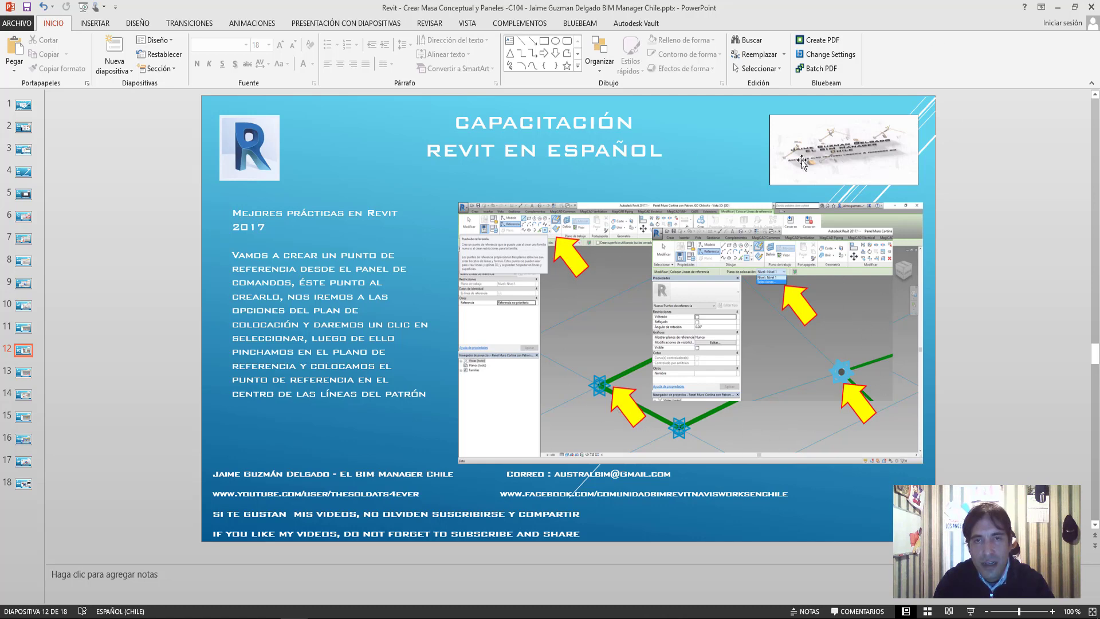
left_click(1059, 8)
scroll(466, 330, "up", 3)
middle_click_drag(474, 369, 430, 238, "shift")
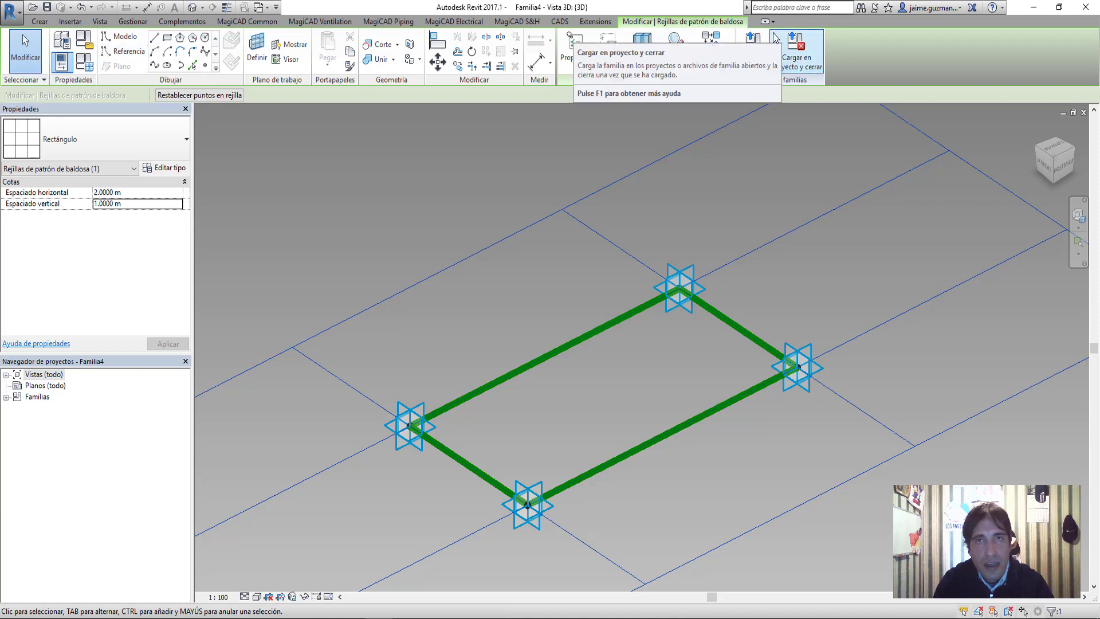
Start the Point Element tool with a picked placement plane, then cancel and pan to the adaptive points
left_click(36, 26)
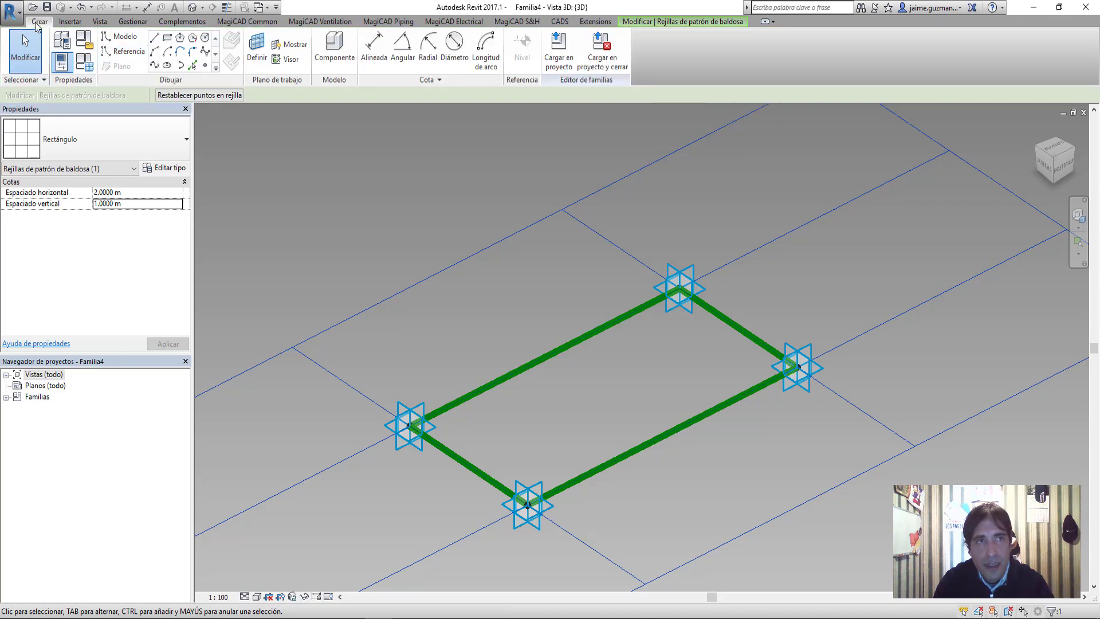
key("Escape")
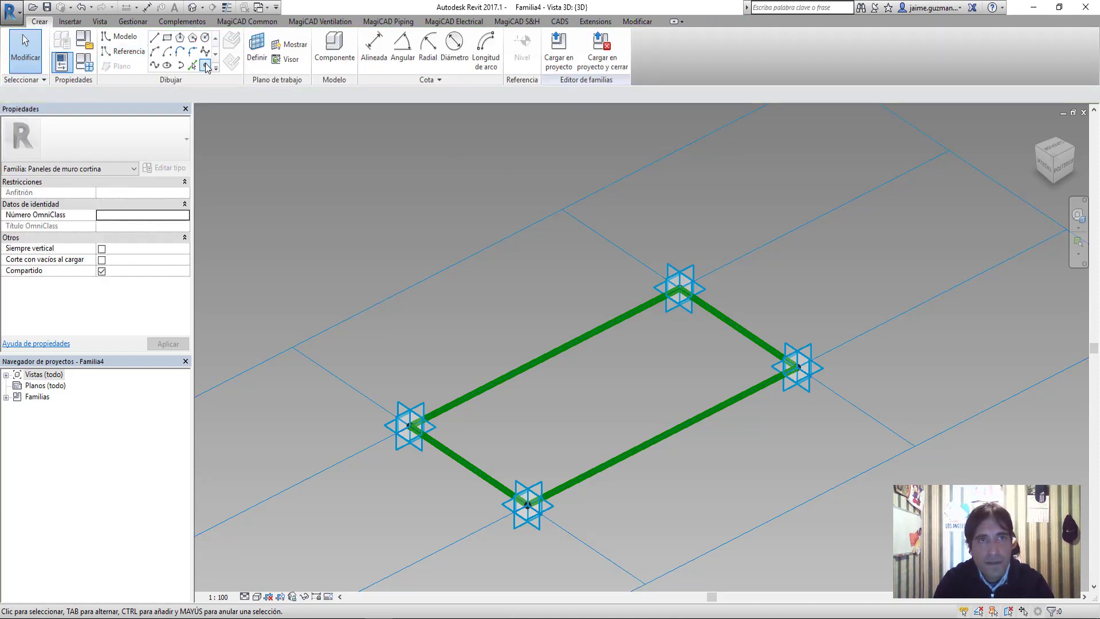
left_click(129, 52)
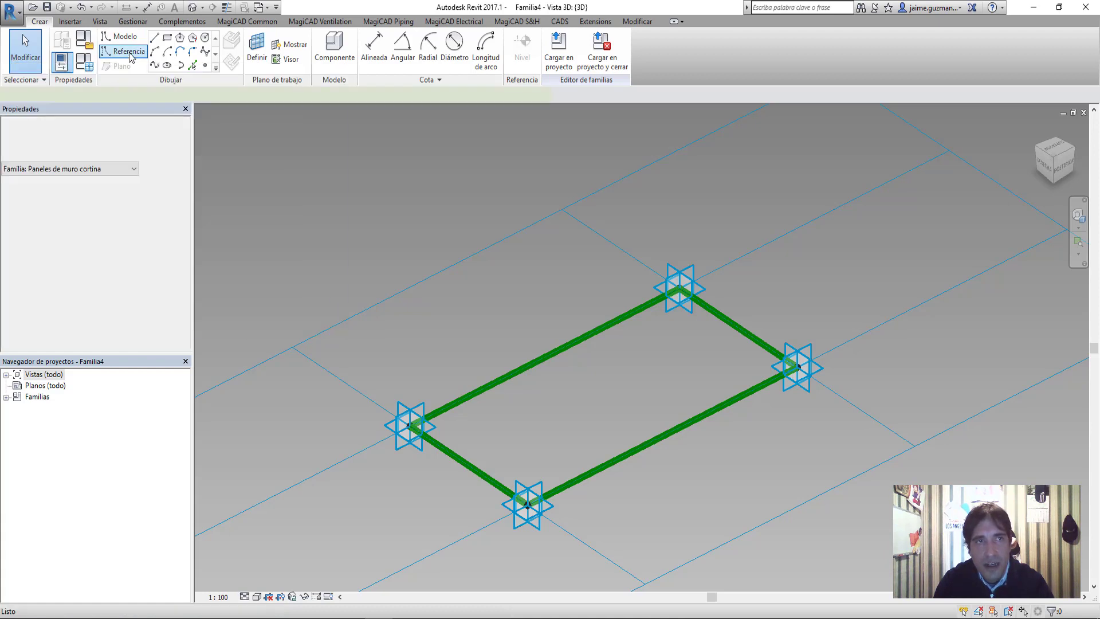
left_click(206, 67)
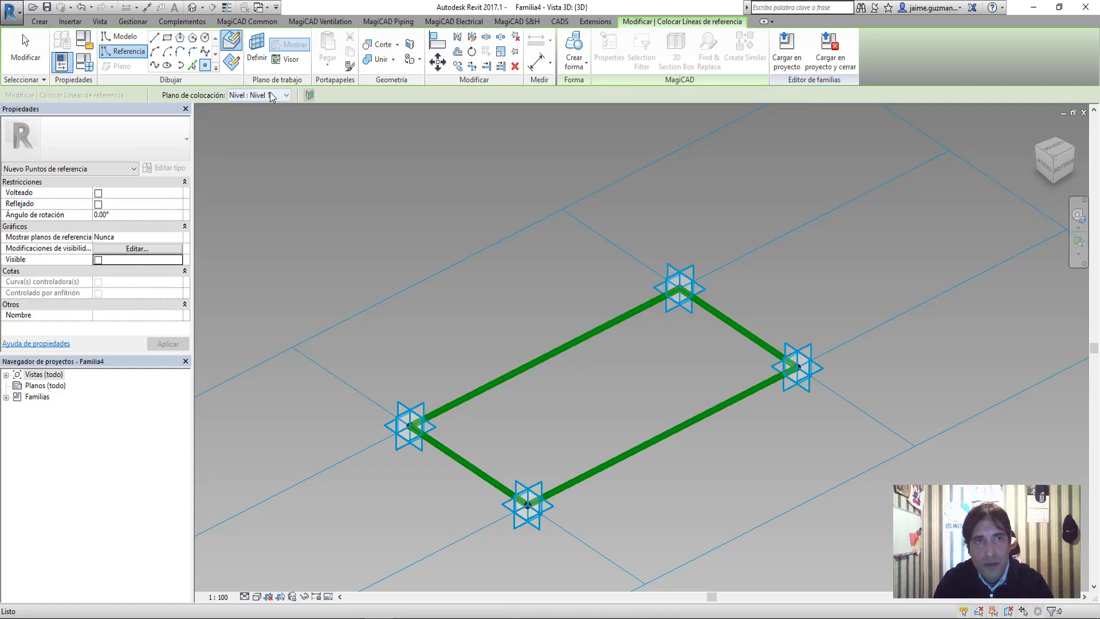
left_click(272, 95)
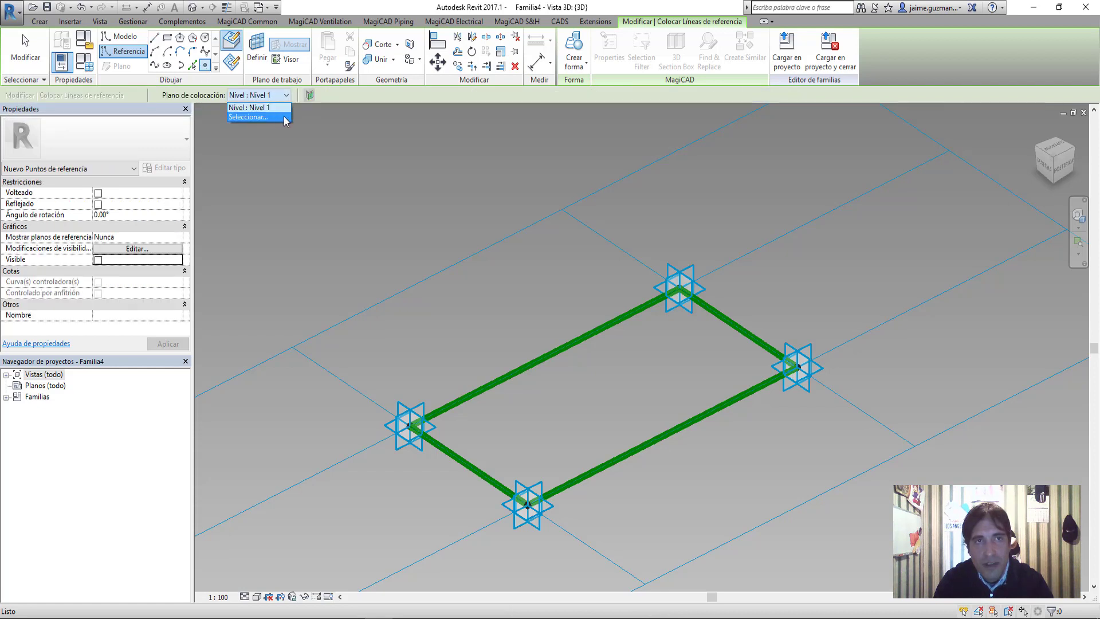
key("Escape")
key("Escape")
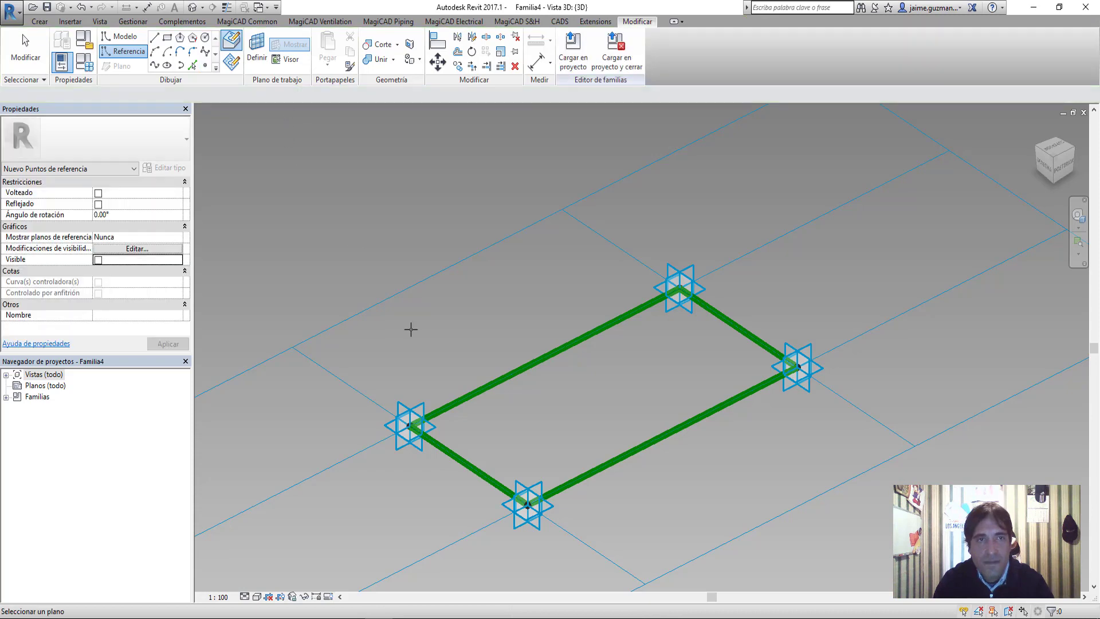
middle_click_drag(447, 335, 494, 289)
scroll(481, 329, "up", 3)
scroll(482, 329, "up", 1)
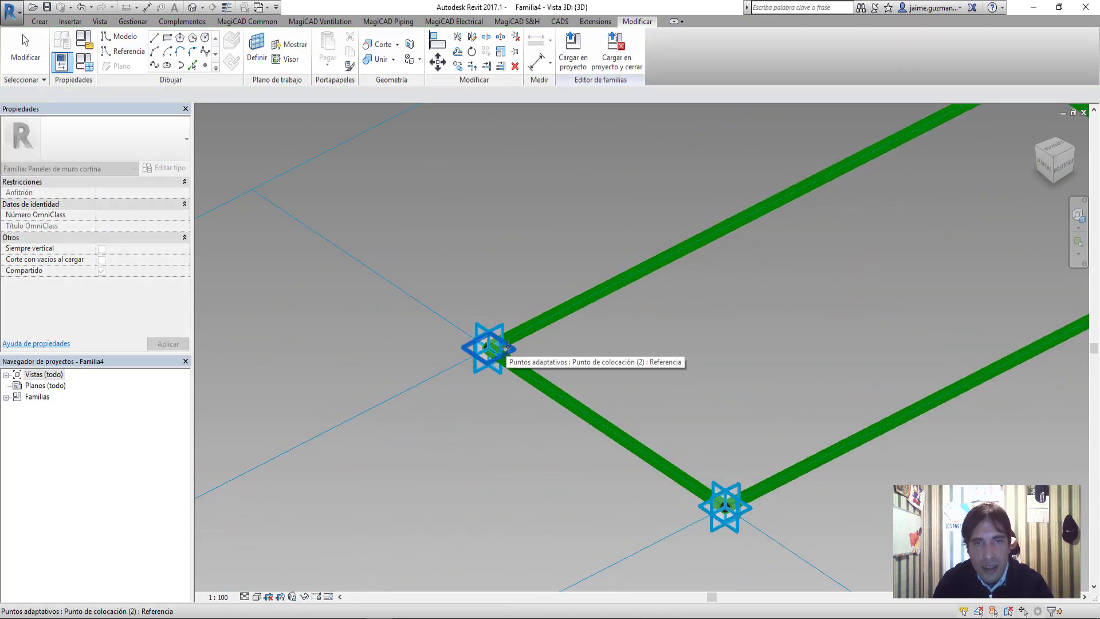
Host a reference point on the first adaptive point's plane
key("l")
key("i")
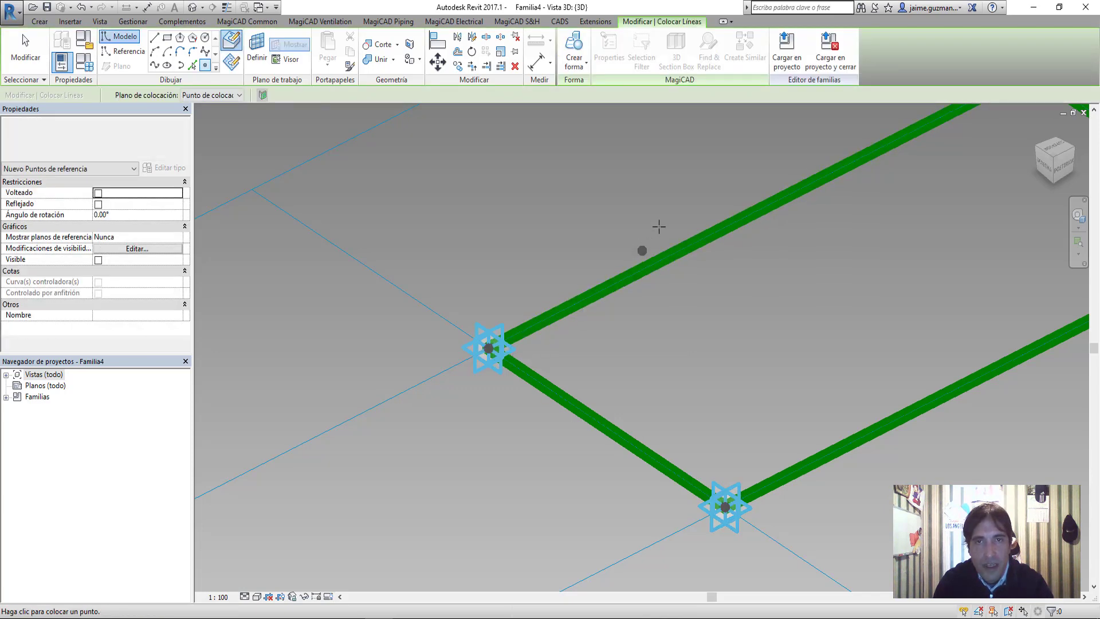
middle_click_drag(659, 227, 512, 296)
scroll(512, 297, "down", 1)
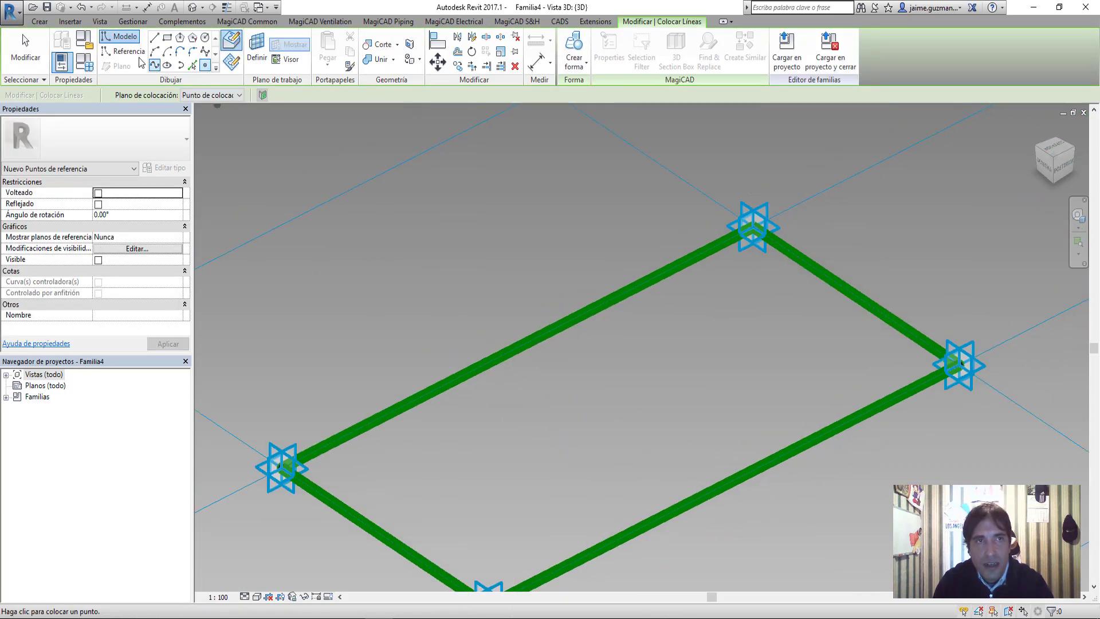
left_click(122, 51)
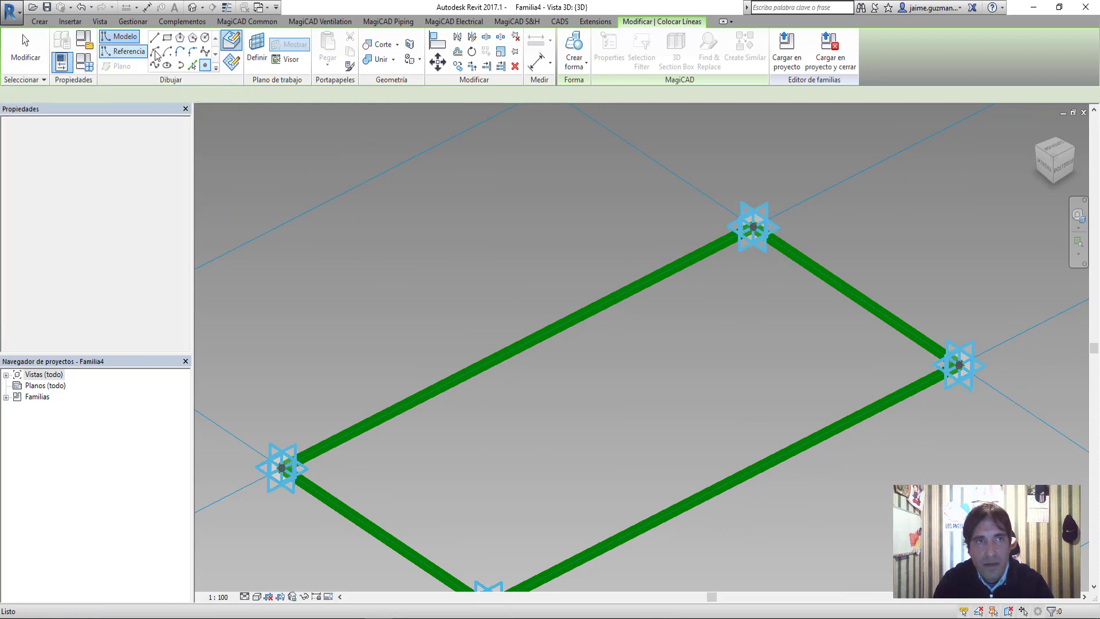
left_click(205, 65)
left_click(258, 95)
left_click(255, 125)
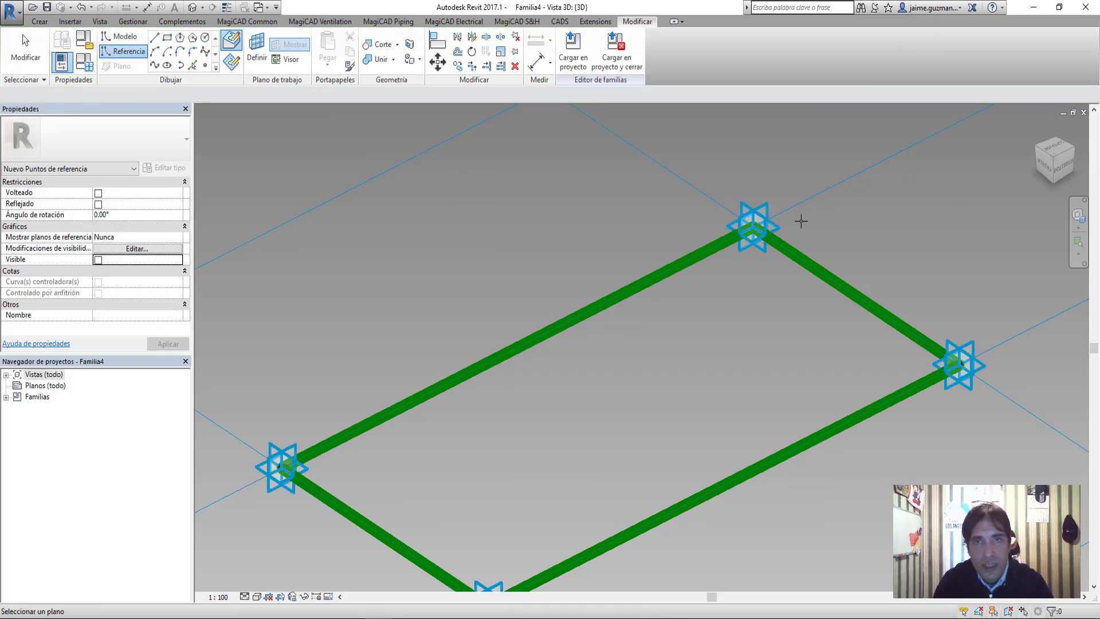
left_click(754, 226)
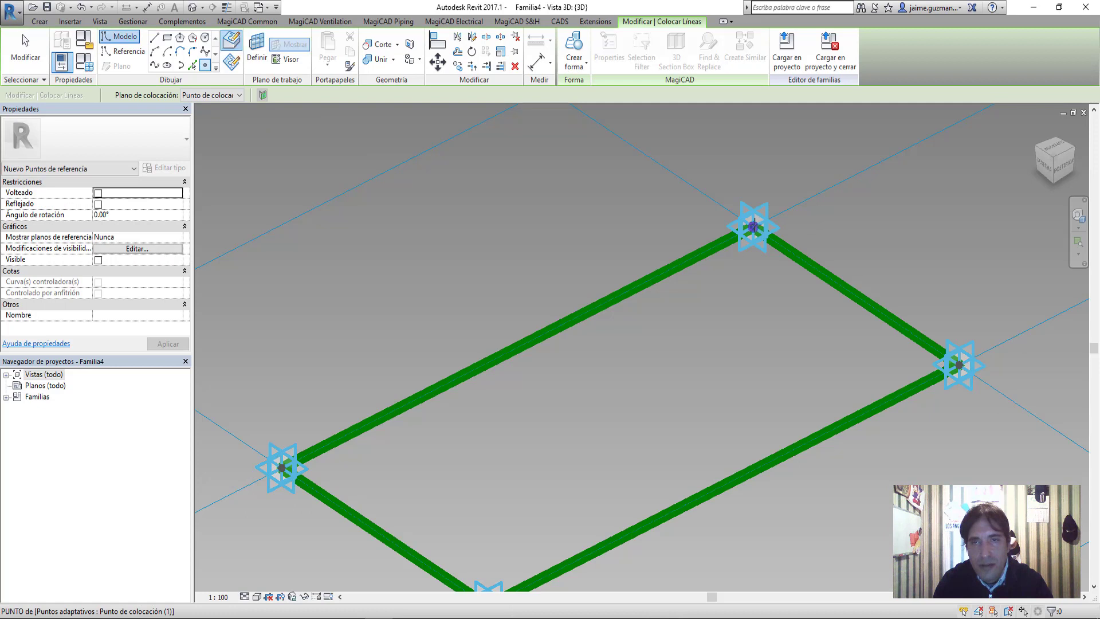
left_click(754, 332)
middle_click_drag(754, 333, 764, 268)
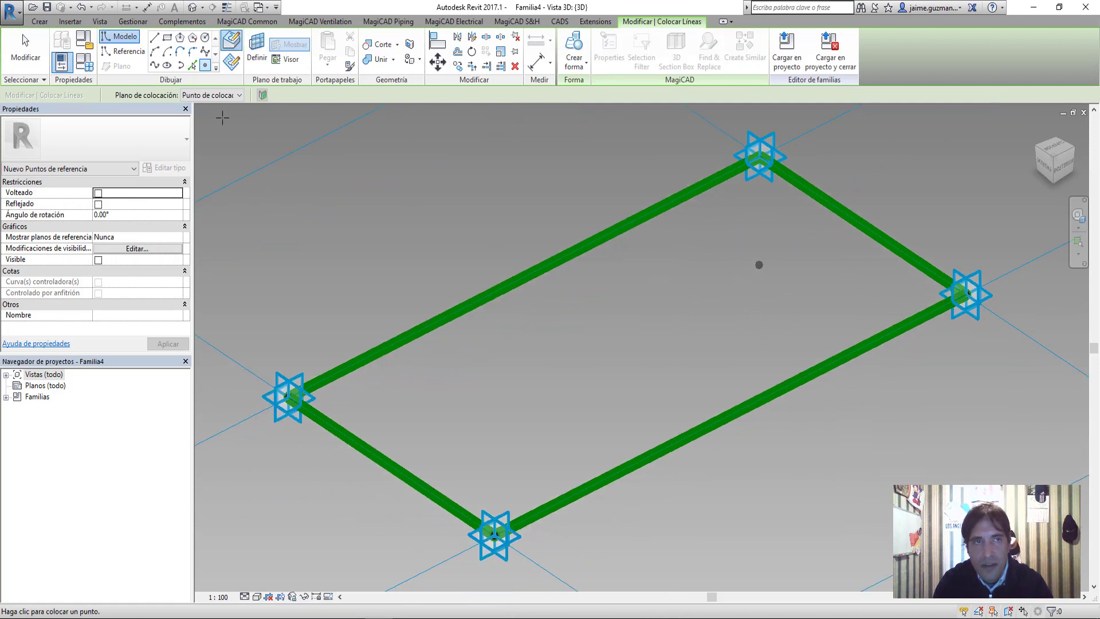
Pick the next adaptive point's plane as the placement plane for another reference point
left_click(122, 53)
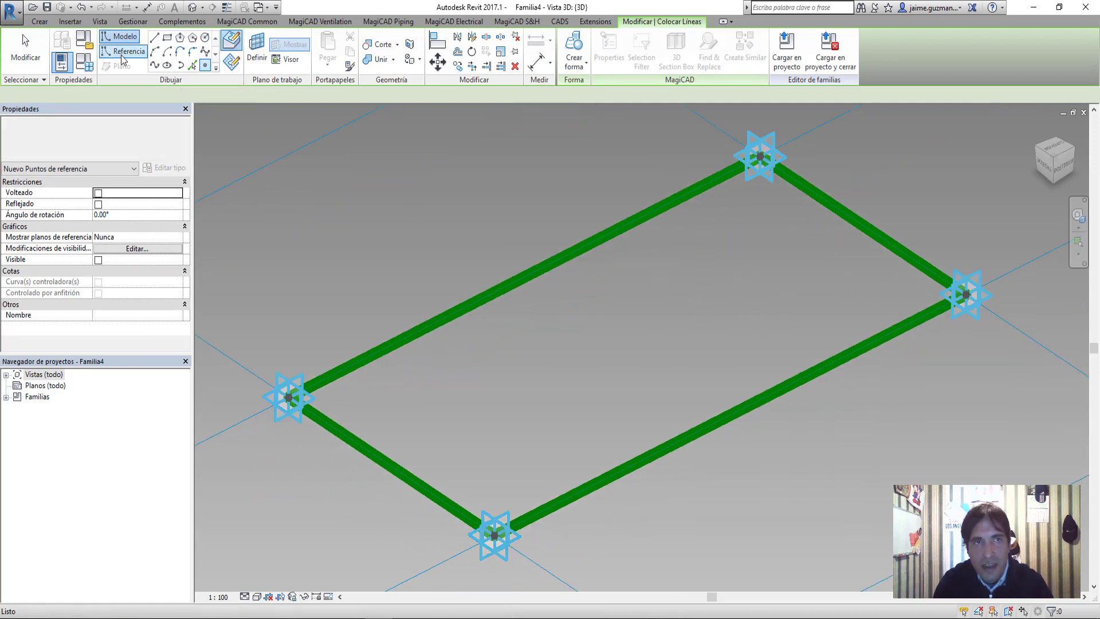
left_click(205, 65)
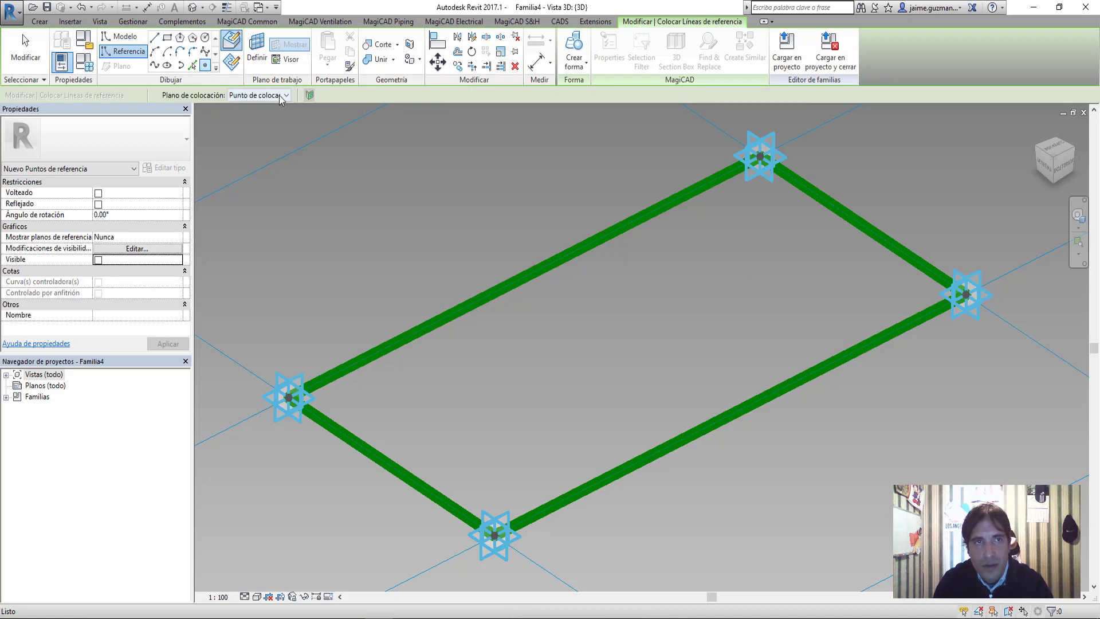
left_click(281, 98)
left_click(255, 126)
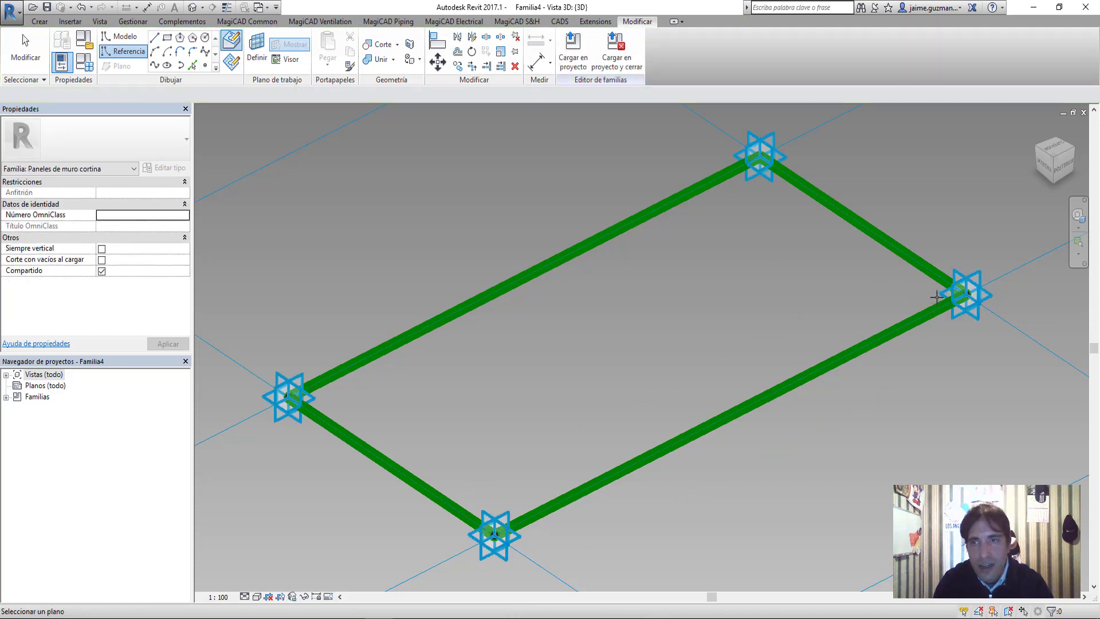
left_click(968, 294)
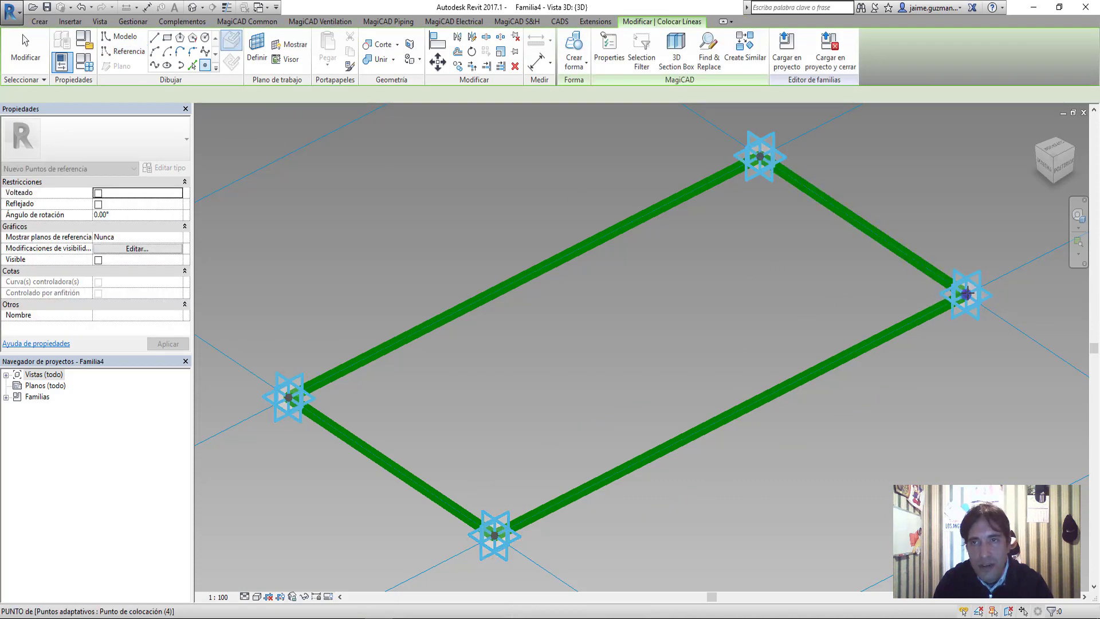
Set up the Point Element pick-plane placement once more, then exit the point tool
left_click(120, 56)
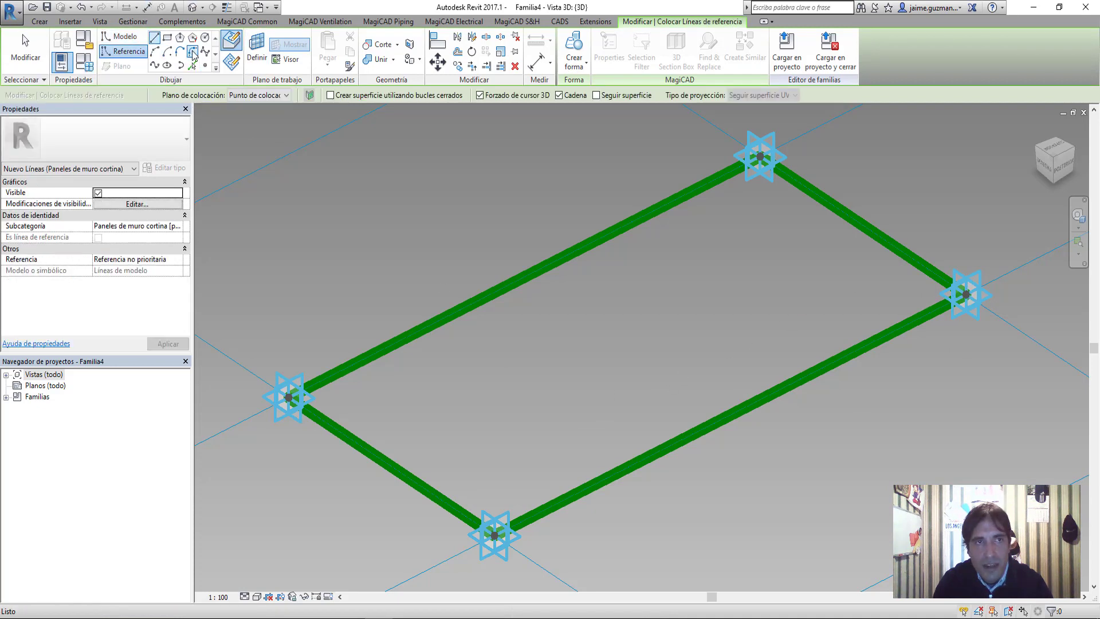
left_click(205, 64)
left_click(267, 96)
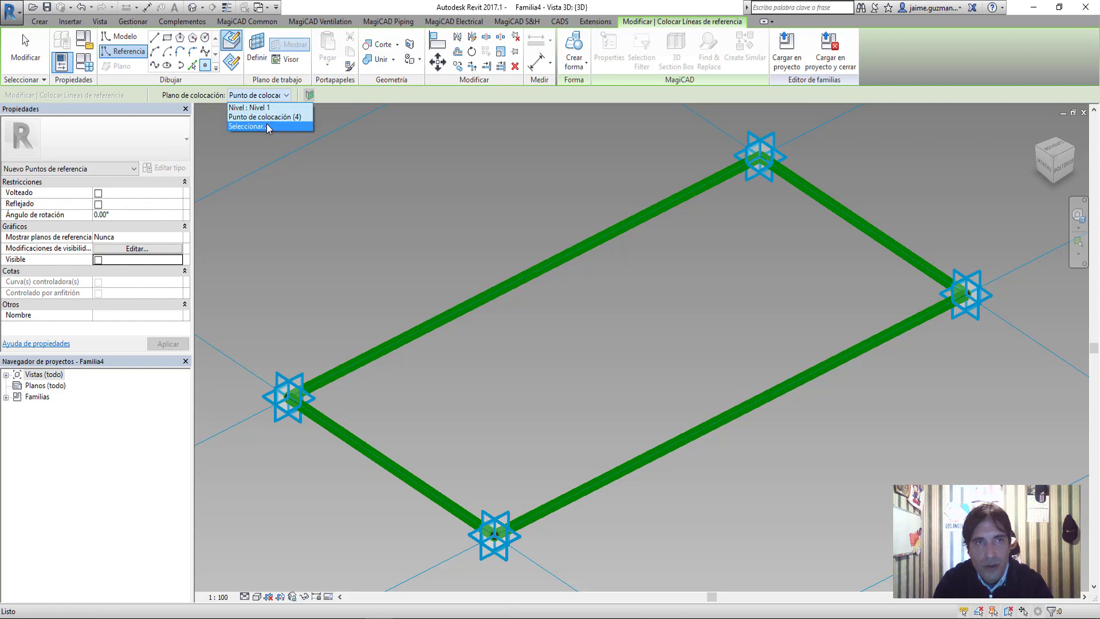
left_click(266, 124)
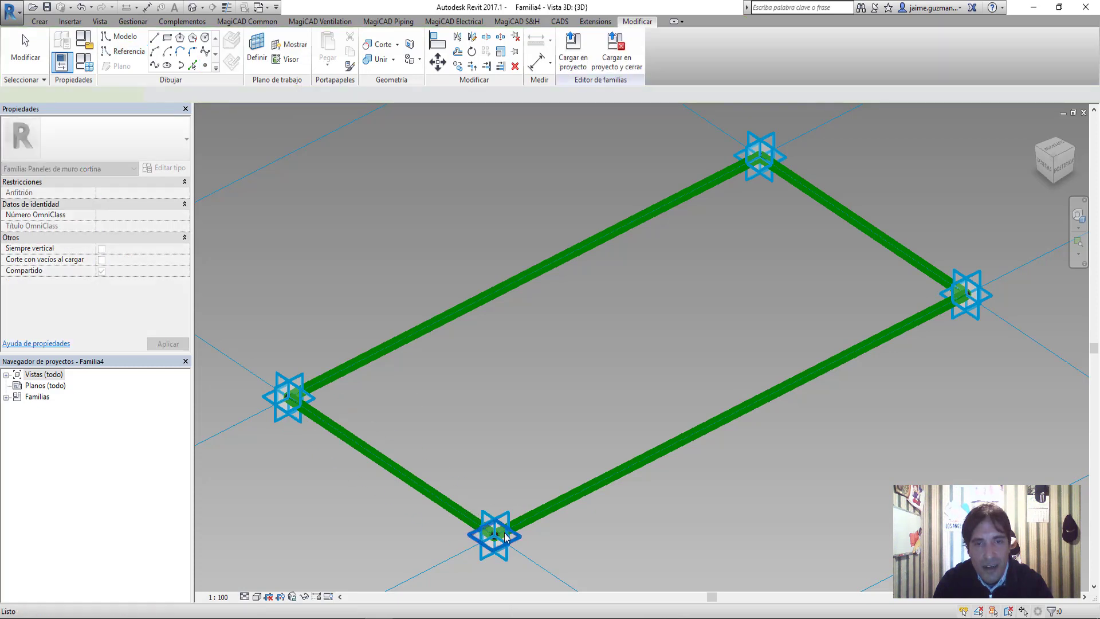
key("Return")
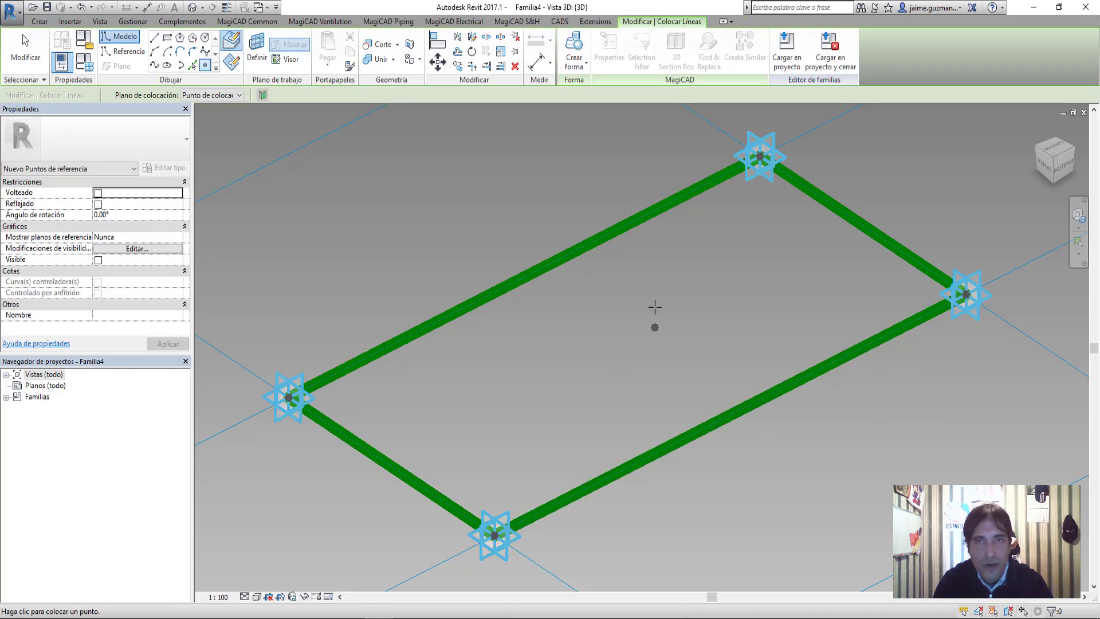
key("Escape")
key("Escape")
scroll(610, 347, "down", 1)
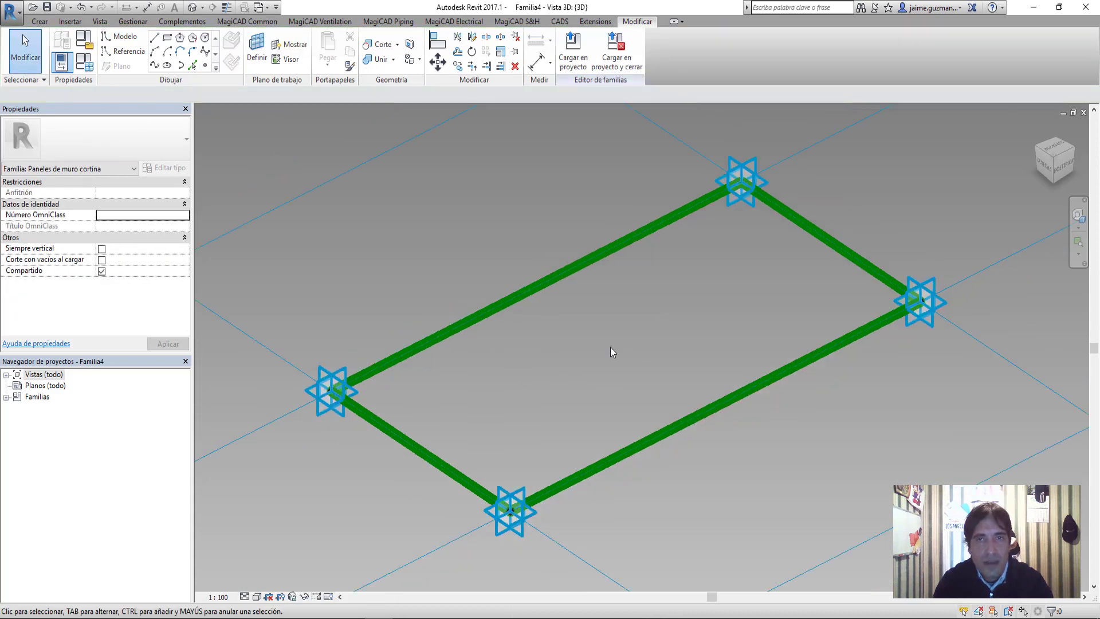
Lift the left corner reference point upward and select another corner point
left_click(332, 394)
left_click_drag(332, 394, 335, 270)
mouse_move(732, 302)
middle_mouse_down("shift")
mouse_move(564, 368)
mouse_move(799, 271)
middle_mouse_up("shift")
left_click(795, 282)
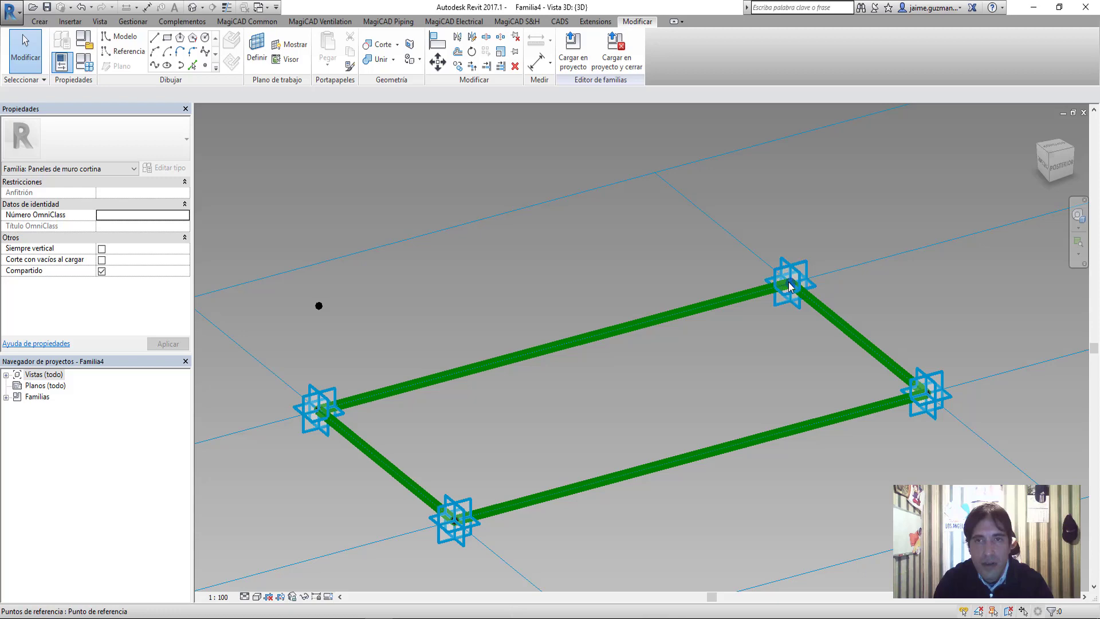
left_click(794, 281)
left_click_drag(791, 178, 791, 179)
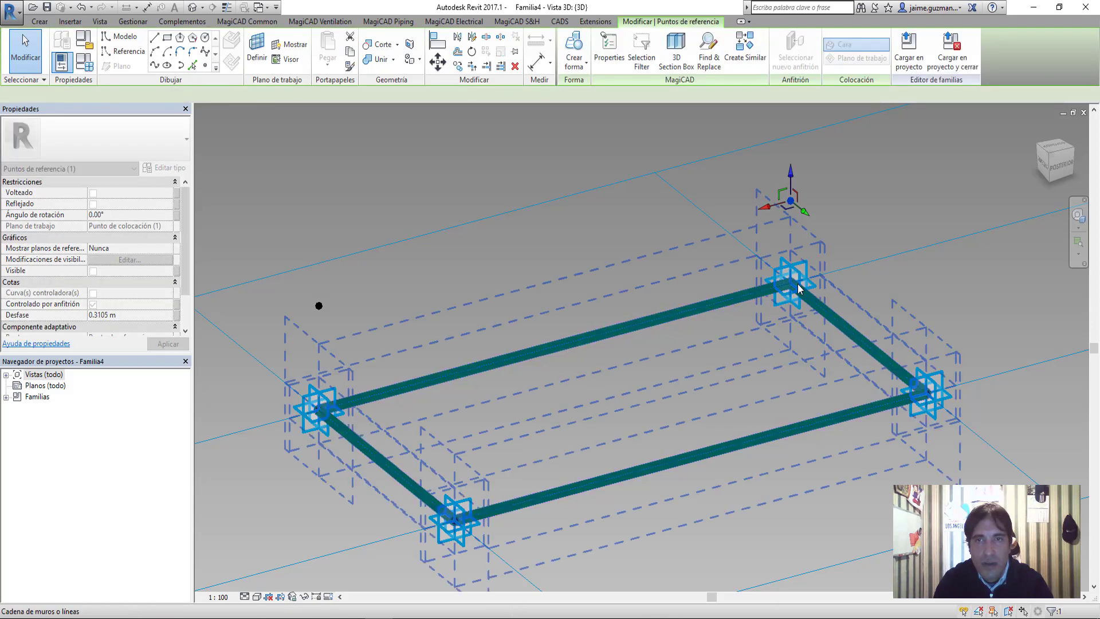
key("Escape")
Raise the bottom corner reference point to 0.9646 m, then window-select all four reference points
left_click(928, 399)
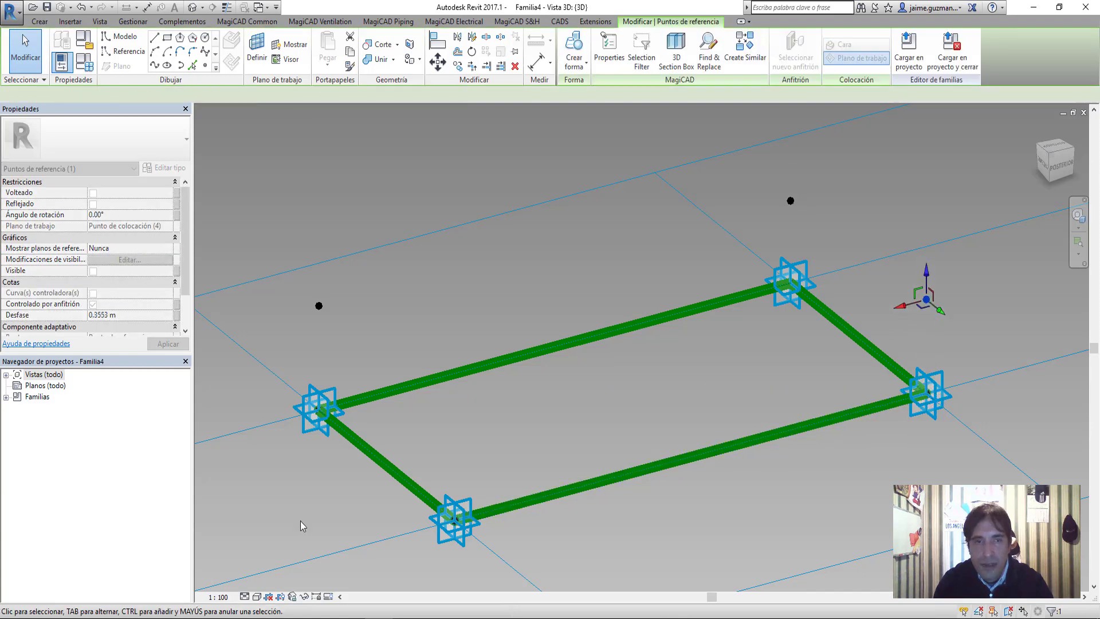
left_click(455, 522)
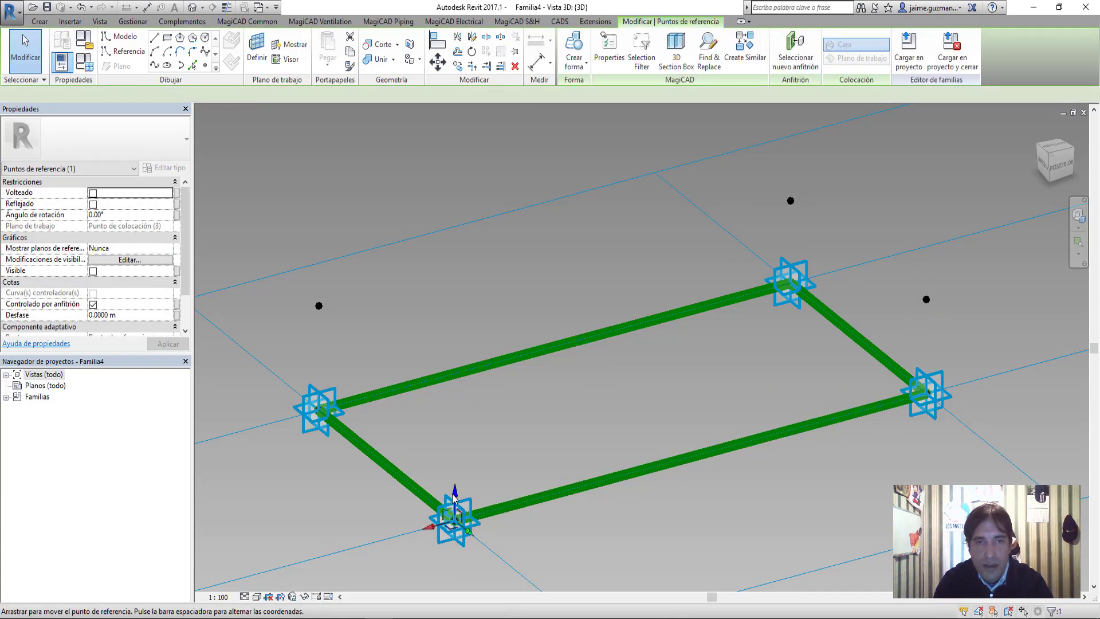
left_click_drag(451, 496, 458, 239)
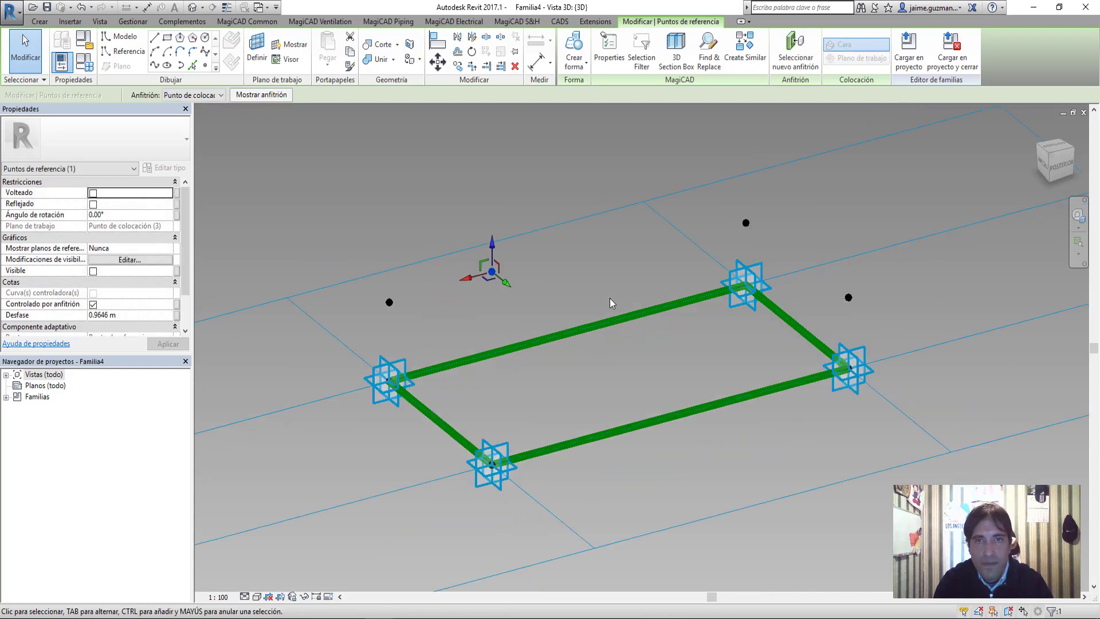
middle_click_drag(581, 339, 543, 265, "shift")
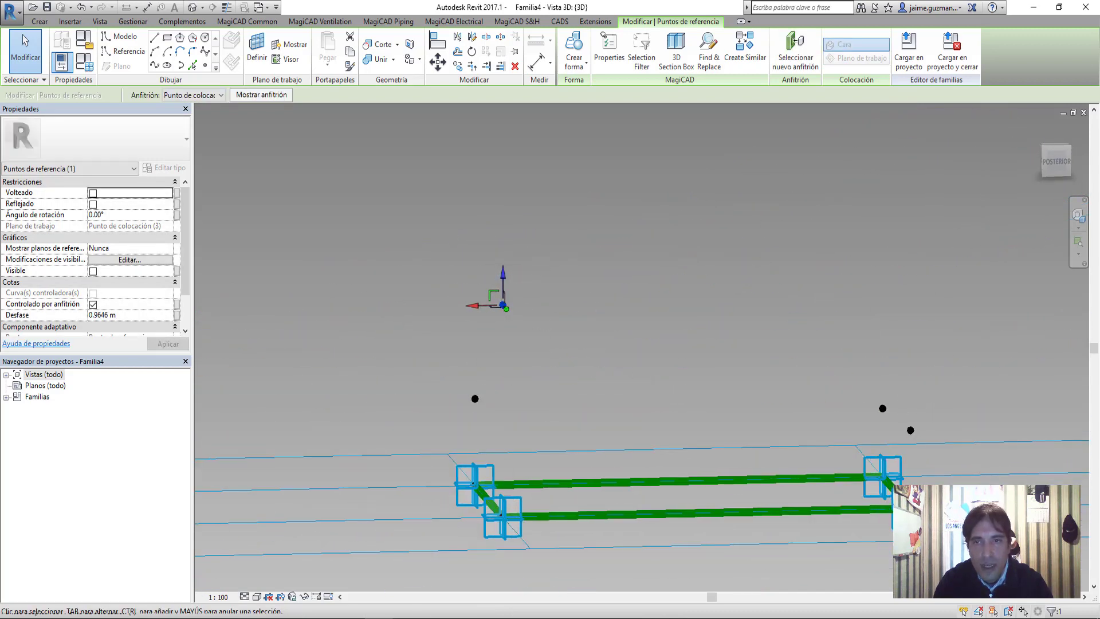
left_click(933, 432)
left_click_drag(935, 431, 393, 213)
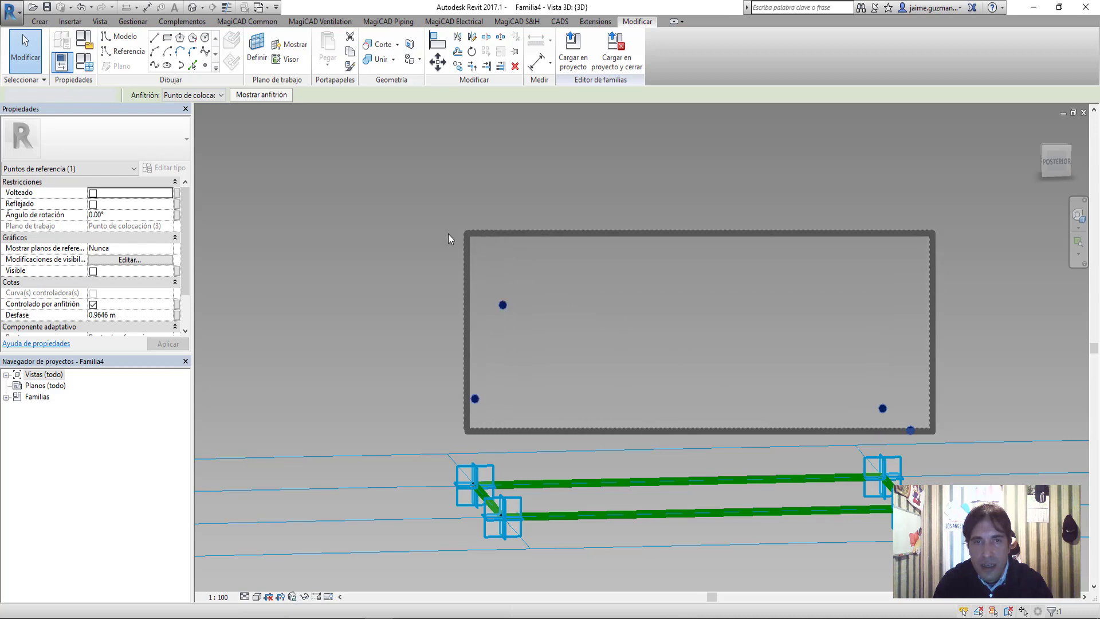
mouse_move(594, 319)
middle_mouse_down("shift")
mouse_move(540, 359)
mouse_move(562, 403)
mouse_move(480, 294)
middle_mouse_up("shift")
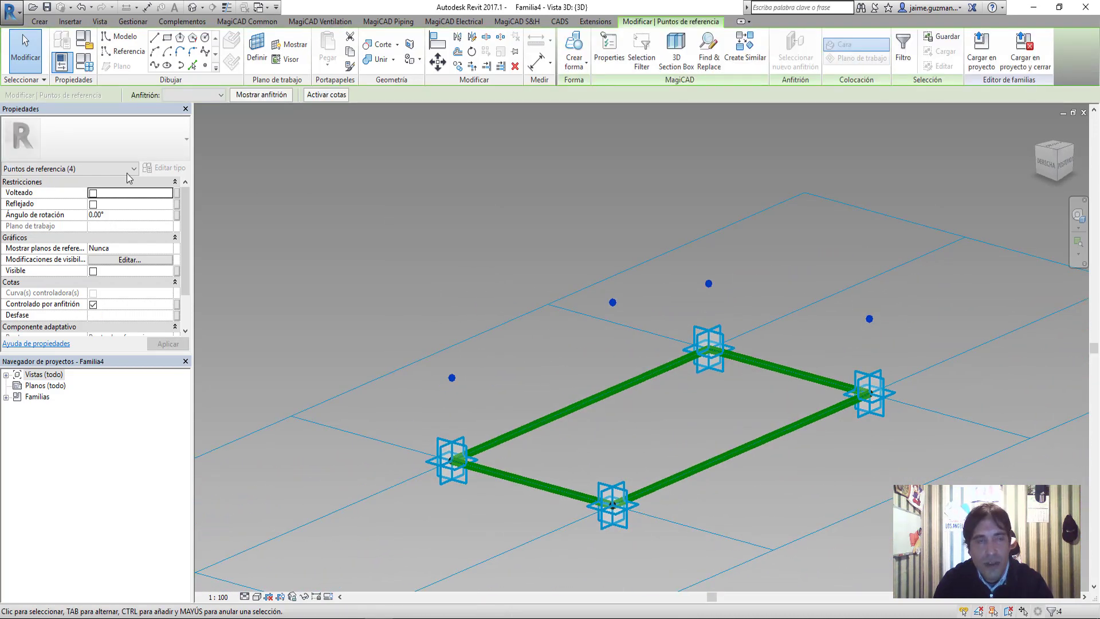
Link the points' Desfase to a new instance parameter 'Altura Puntos Referencia' under Cotas
left_click_drag(189, 215, 183, 266)
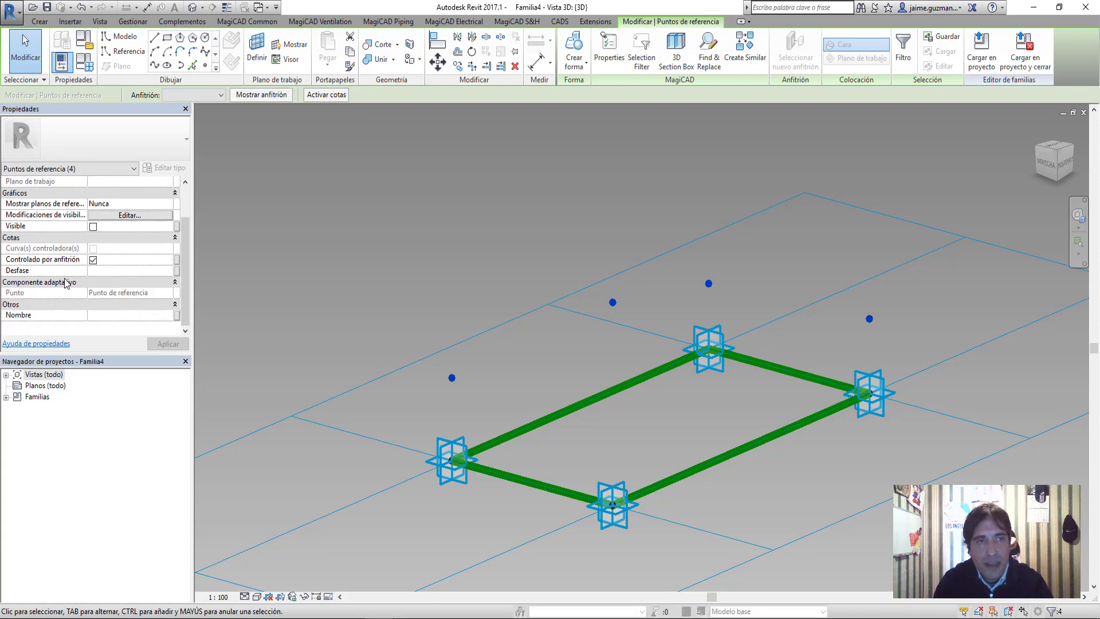
left_click(178, 274)
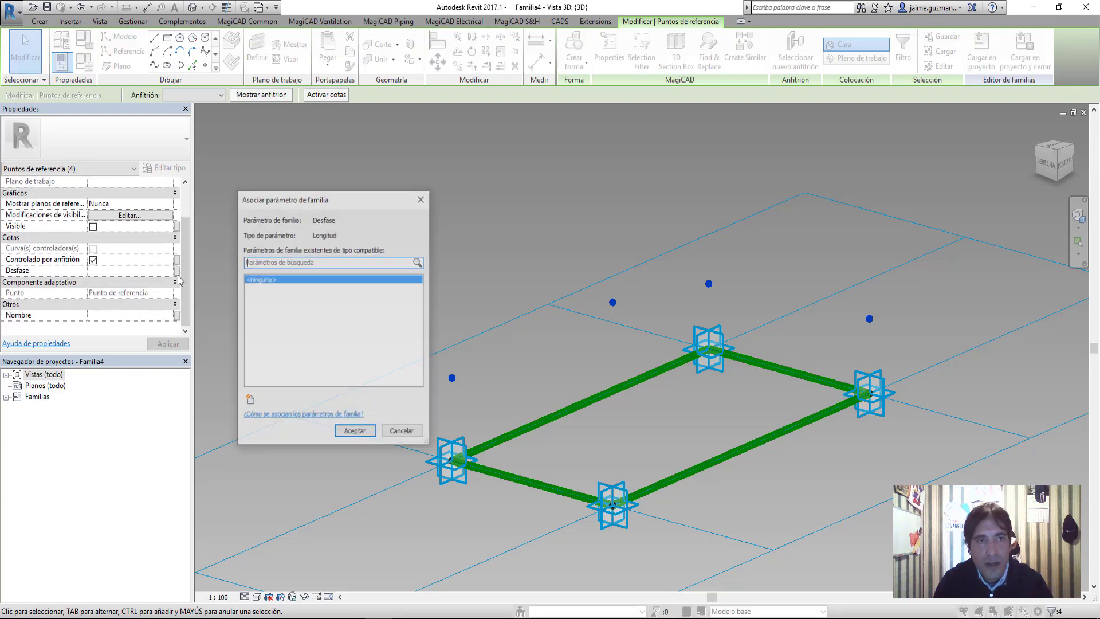
left_click(243, 361)
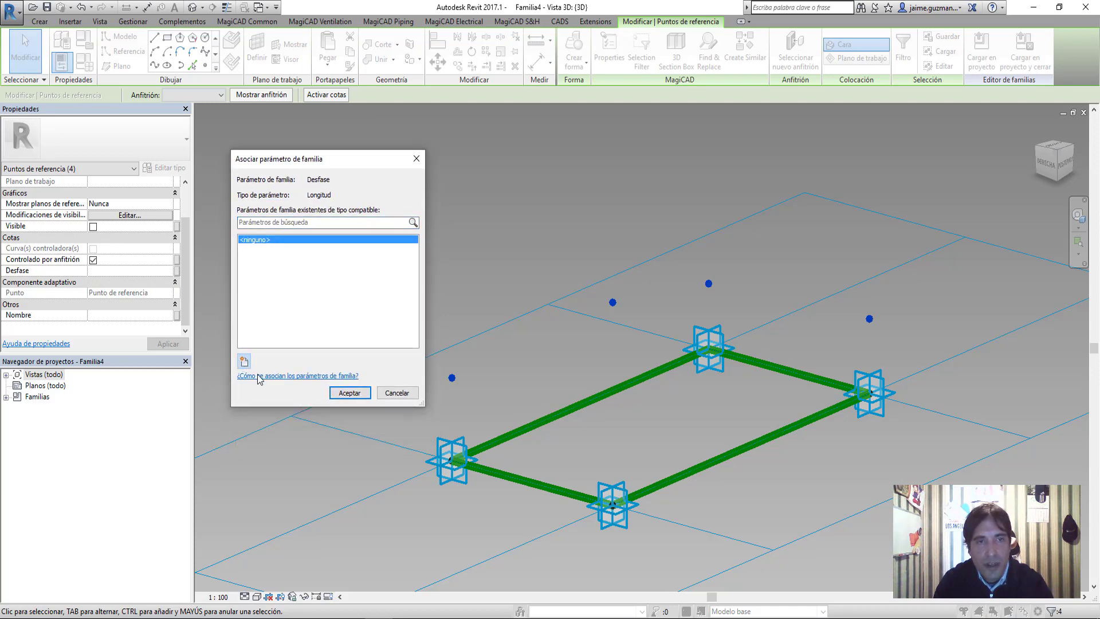
left_click_drag(558, 165, 584, 116)
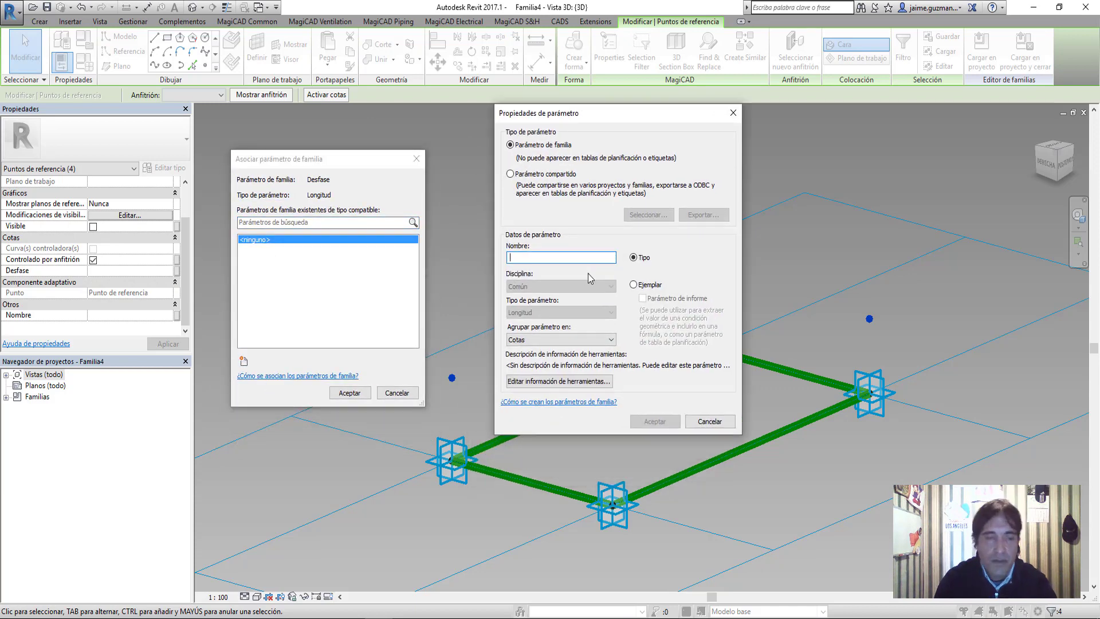
type("Altura de")
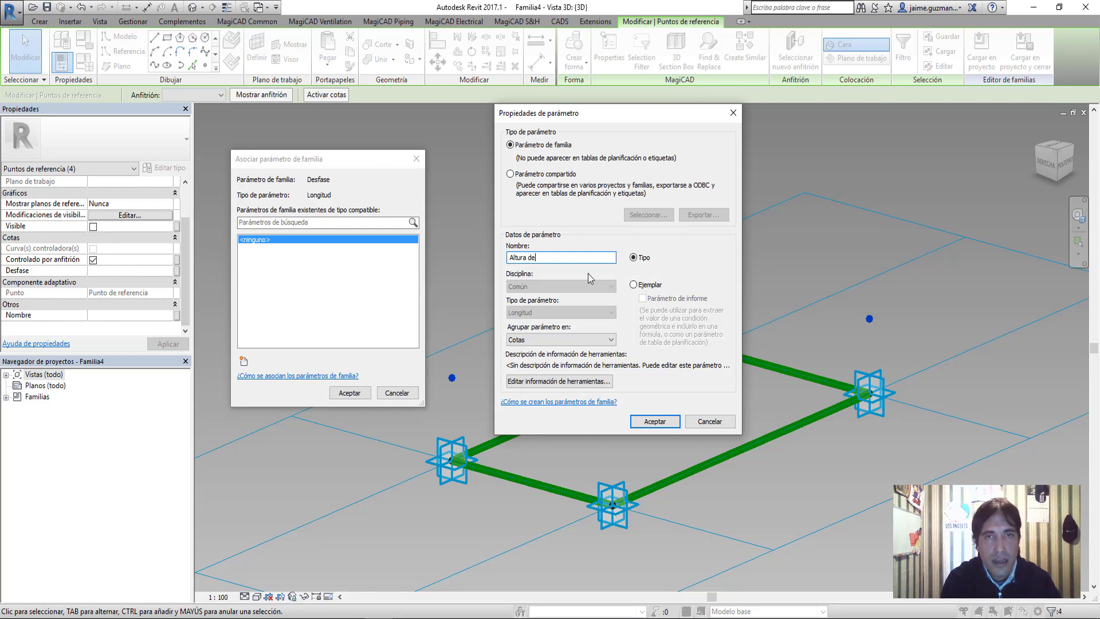
key("BackSpace")
key("BackSpace")
type("Punto")
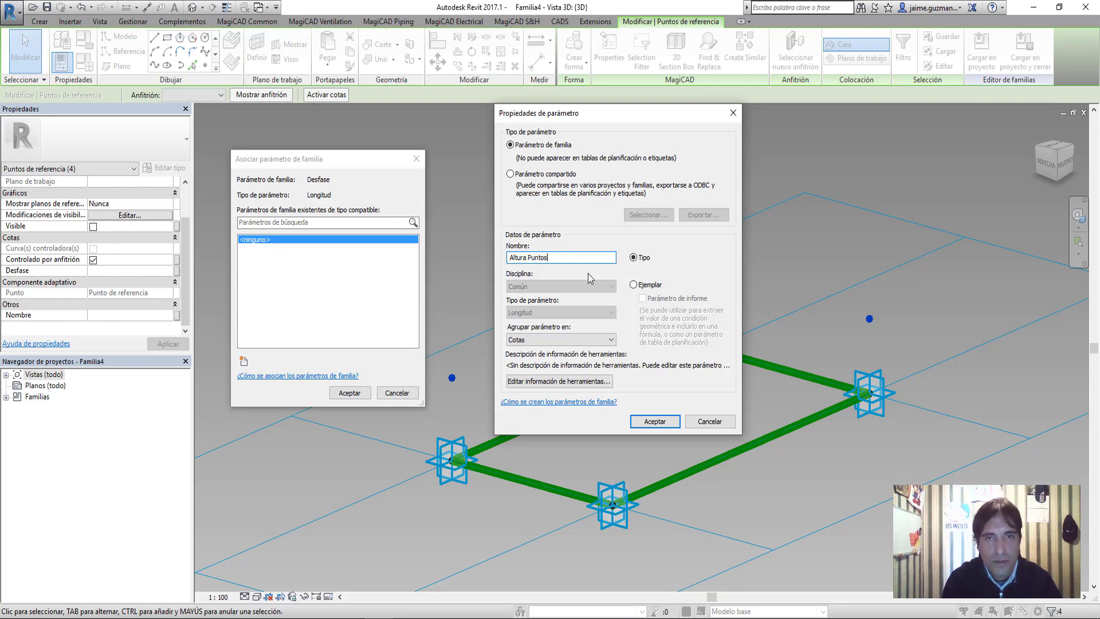
type("s Referenc")
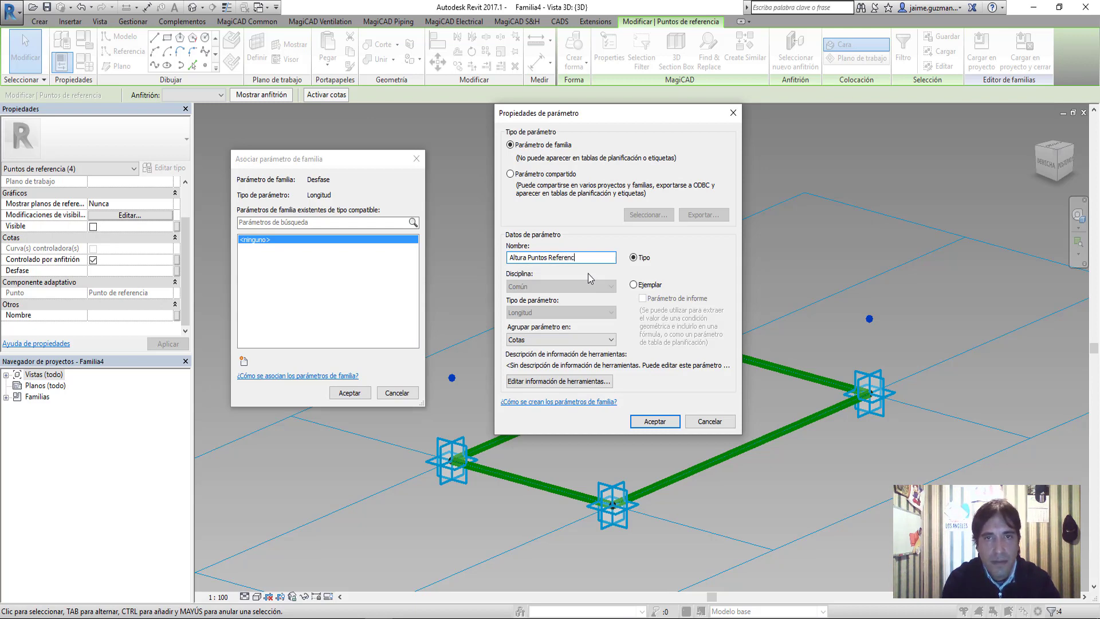
type("ia")
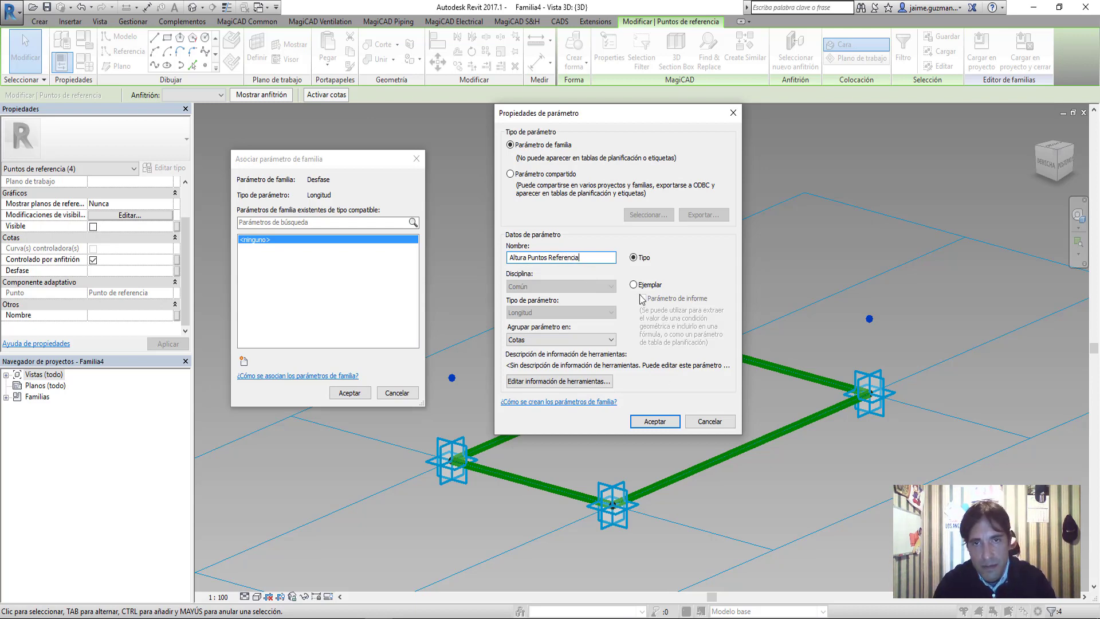
left_click(634, 285)
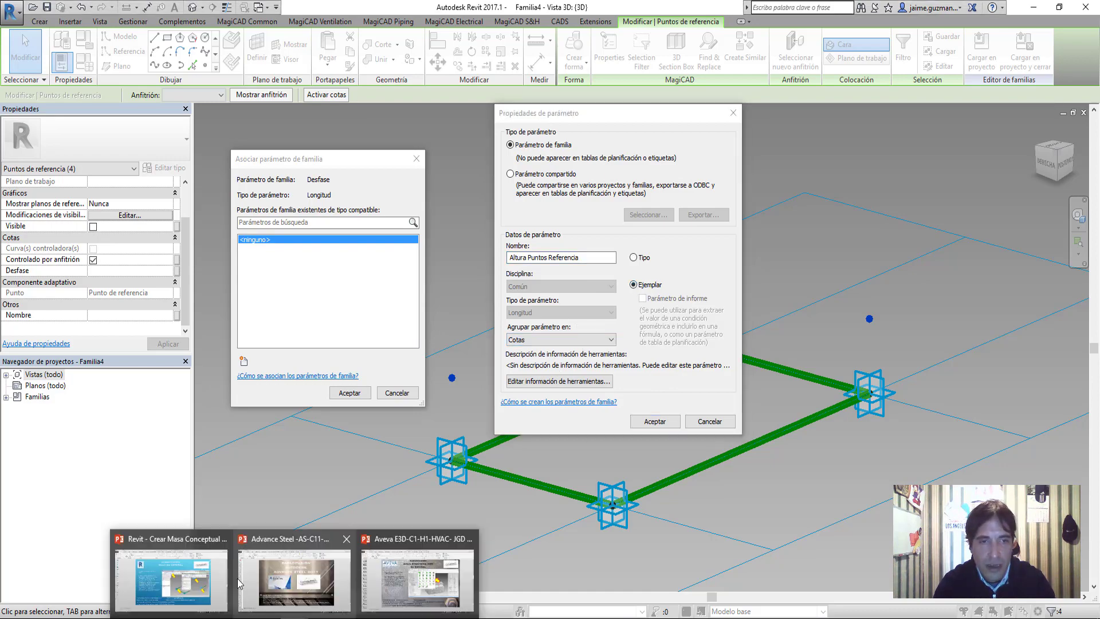
Page through PowerPoint slides 13–15 on point heights, the offset parameter and reference lines
left_click(160, 573)
scroll(436, 397, "down", 2)
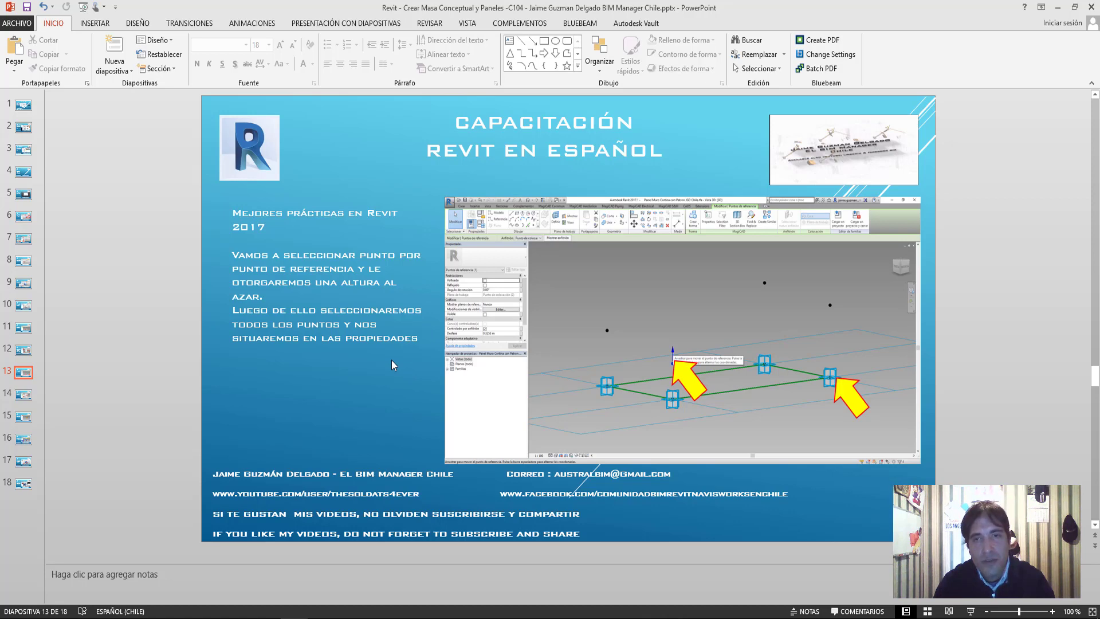
scroll(391, 360, "down", 2)
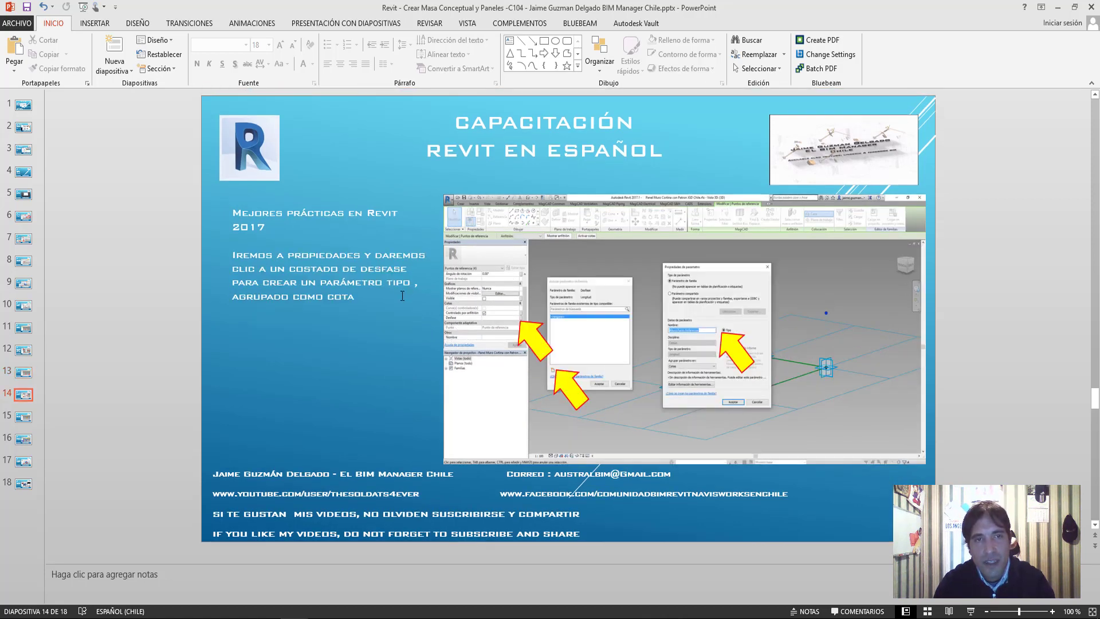
scroll(400, 335, "down", 1)
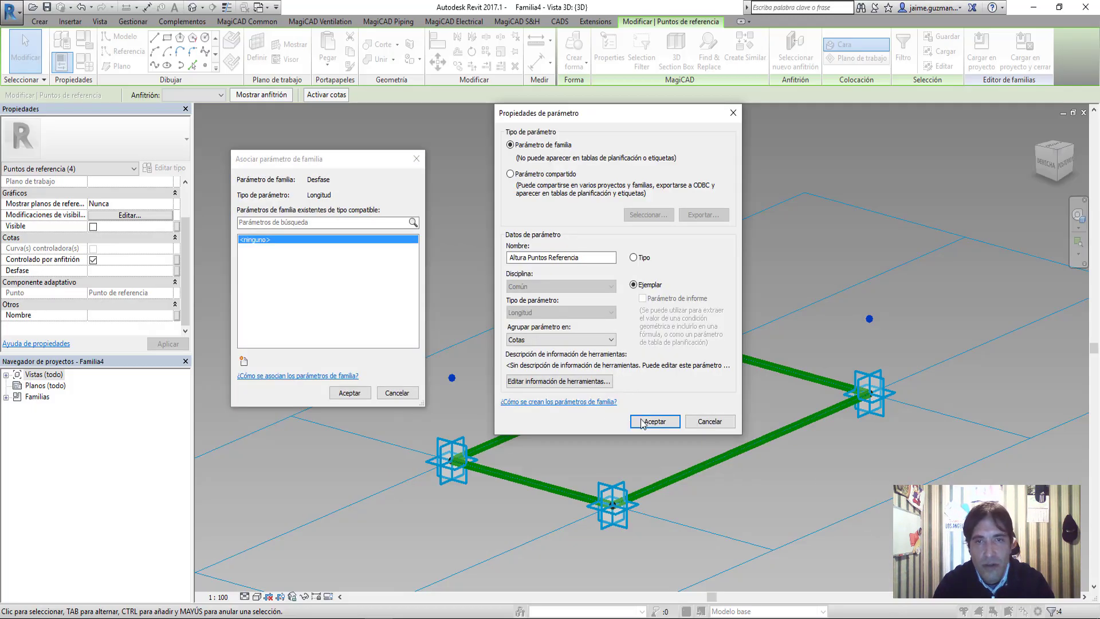
Associate the points' Desfase offset with Altura Puntos Referencia and select all four reference points
left_click(652, 423)
left_click(350, 394)
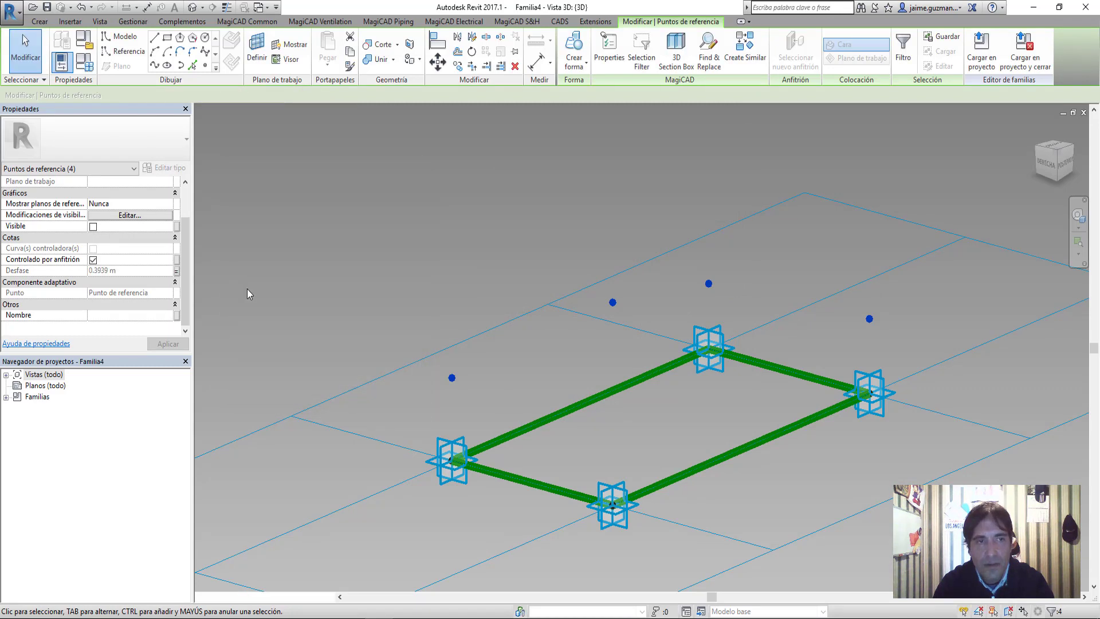
mouse_move(583, 327)
middle_mouse_down("shift")
mouse_move(487, 233)
mouse_move(388, 241)
mouse_move(583, 275)
mouse_move(526, 321)
mouse_move(467, 265)
mouse_move(504, 297)
middle_mouse_up("shift")
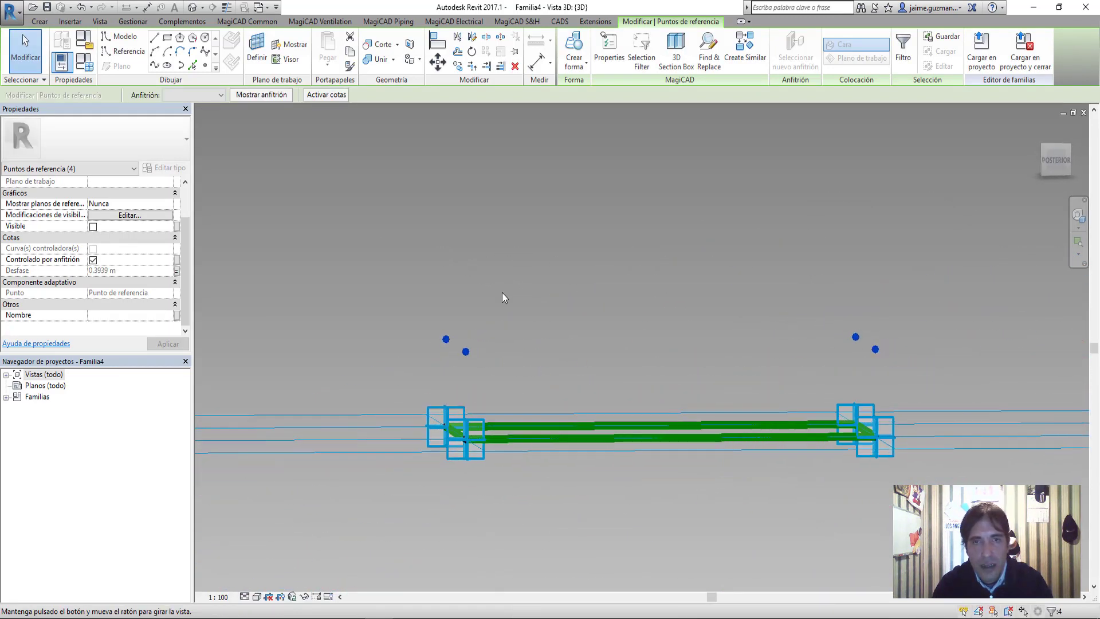
left_click_drag(917, 366, 322, 215)
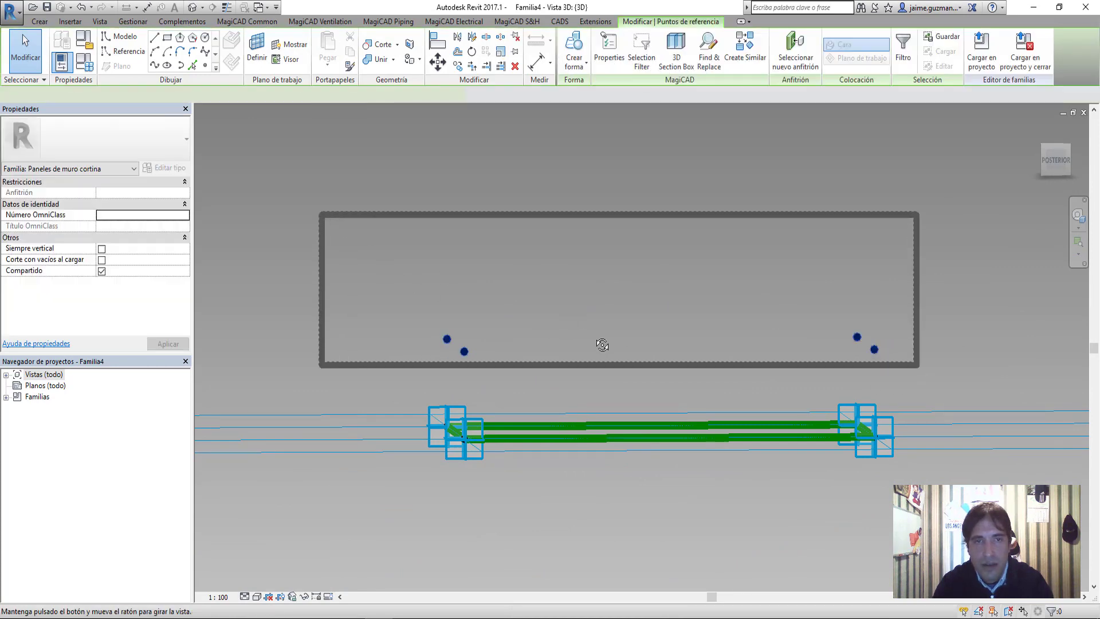
middle_click_drag(442, 273, 275, 274, "shift")
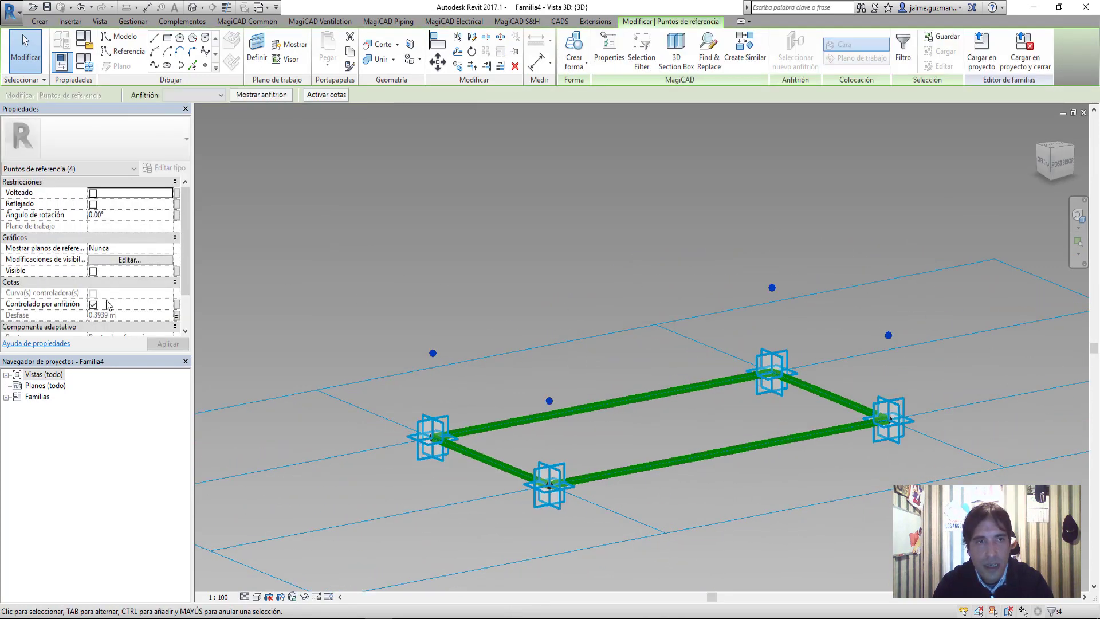
scroll(114, 293, "down", 3)
scroll(115, 294, "up", 3)
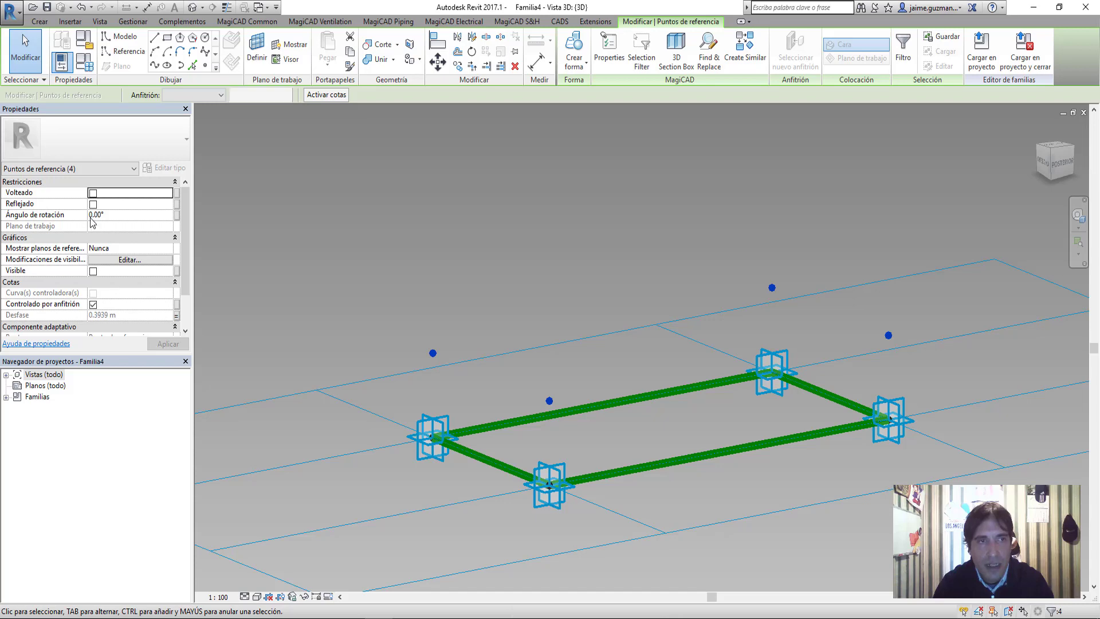
Set Altura Puntos Referencia to 1 in Family Types and apply it
left_click(88, 69)
left_click_drag(308, 159, 304, 119)
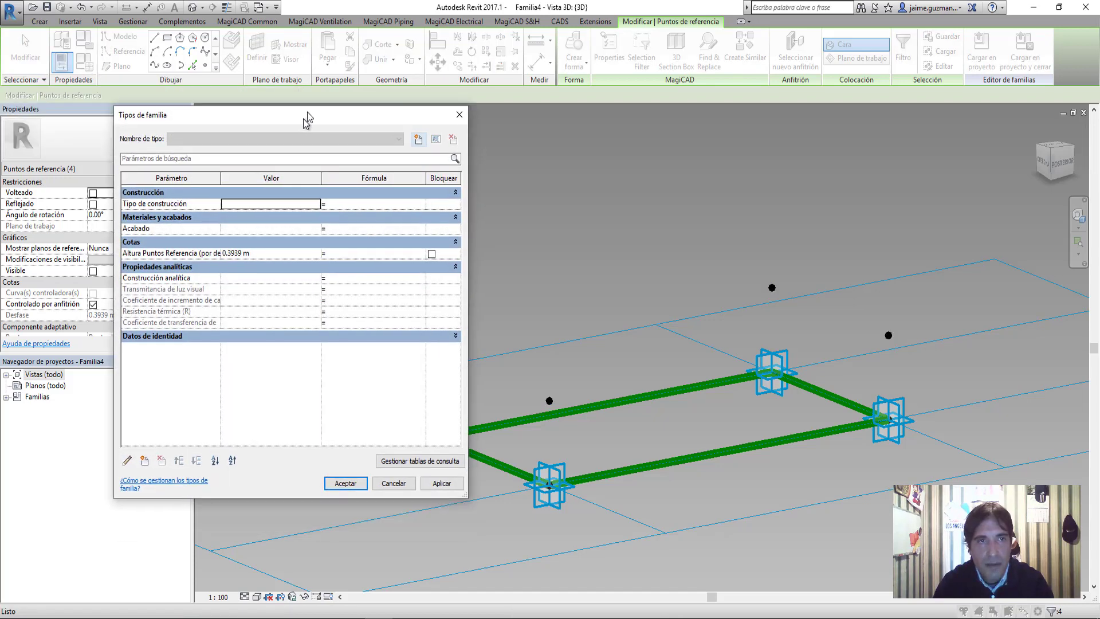
left_click(267, 246)
type("1")
key("Tab")
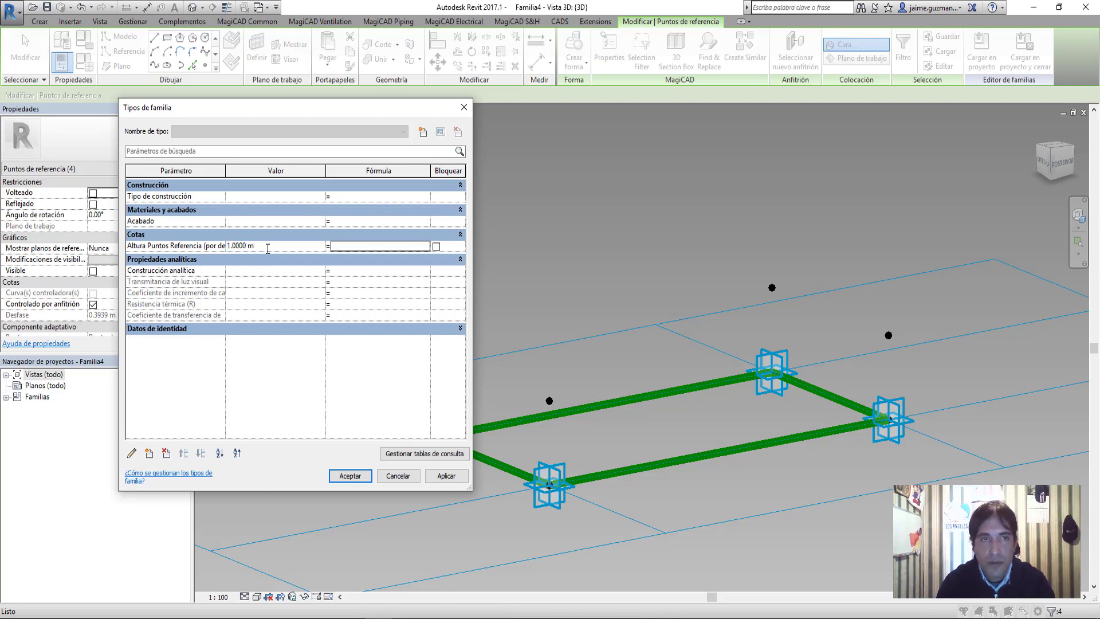
left_click(447, 476)
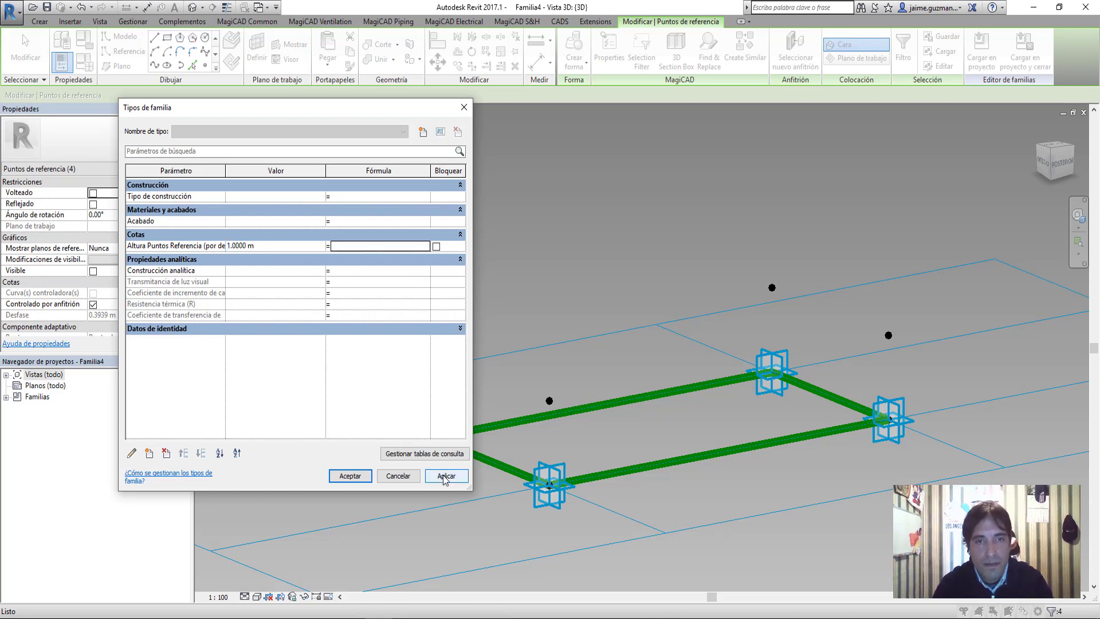
Confirm the 1.0000 m height, close Family Types and orbit around the raised points
left_click(351, 476)
left_click(656, 315)
middle_click_drag(656, 315, 643, 319, "shift")
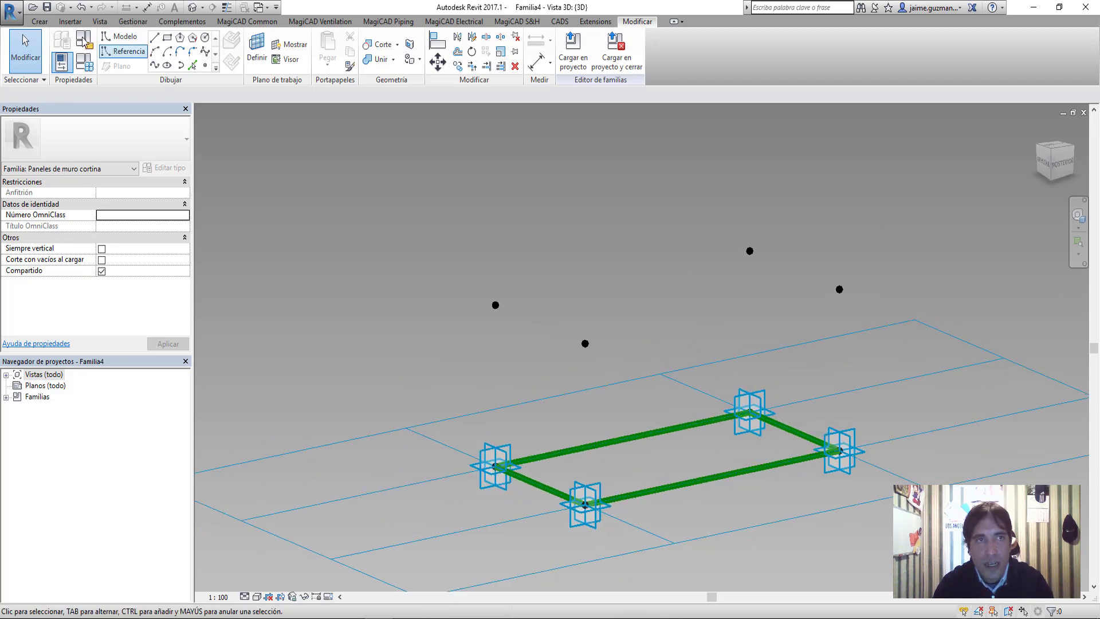
Draw straight reference lines joining the four raised points into a closed loop
left_click(49, 22)
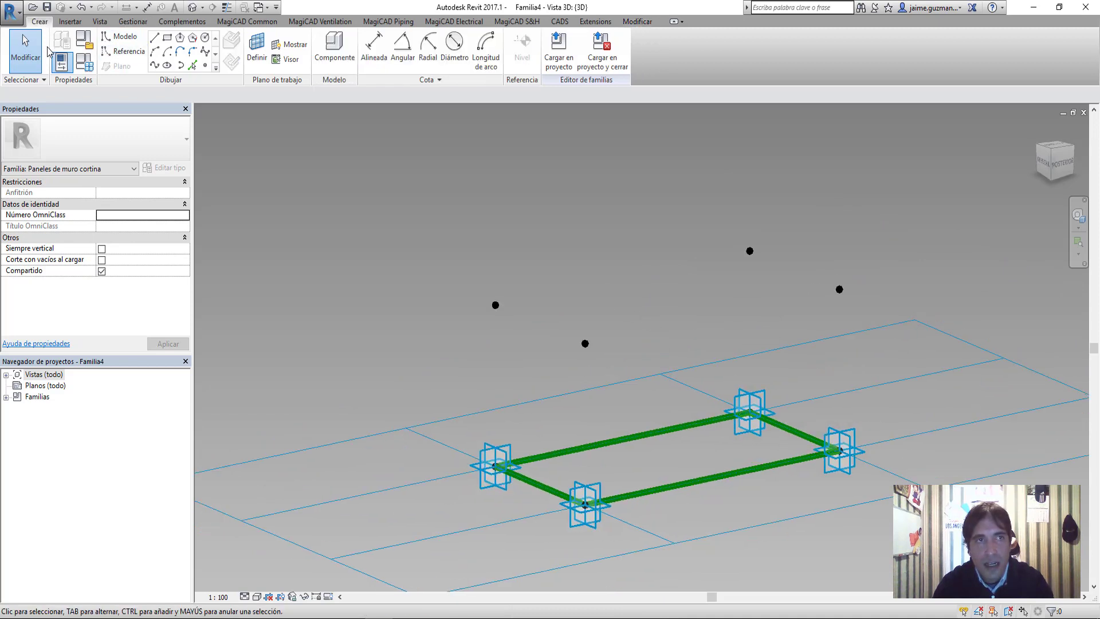
left_click(133, 55)
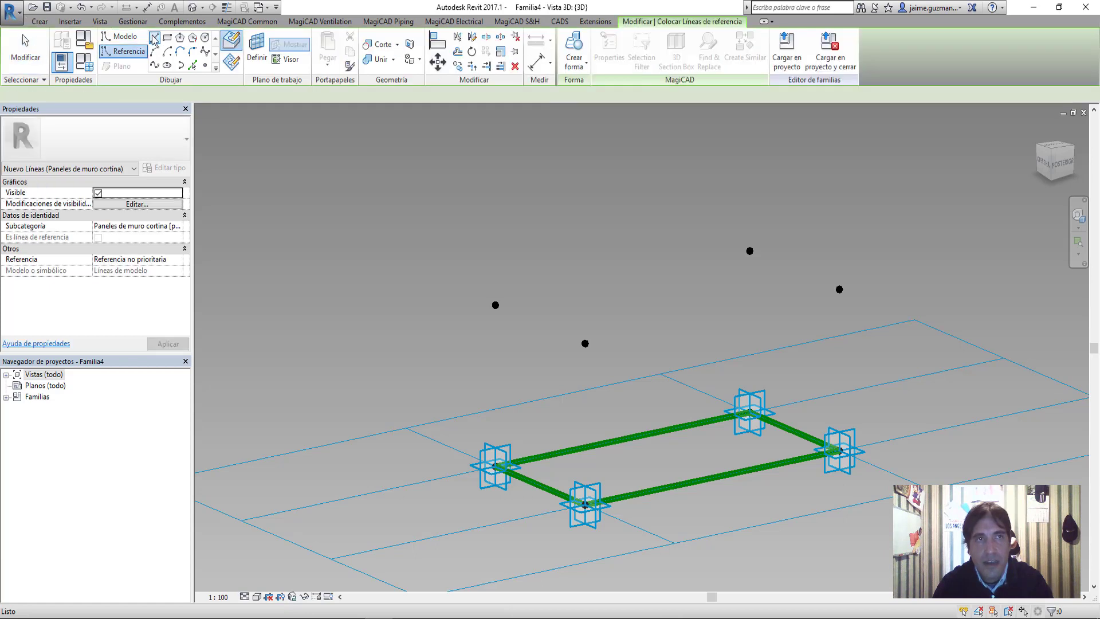
left_click(155, 39)
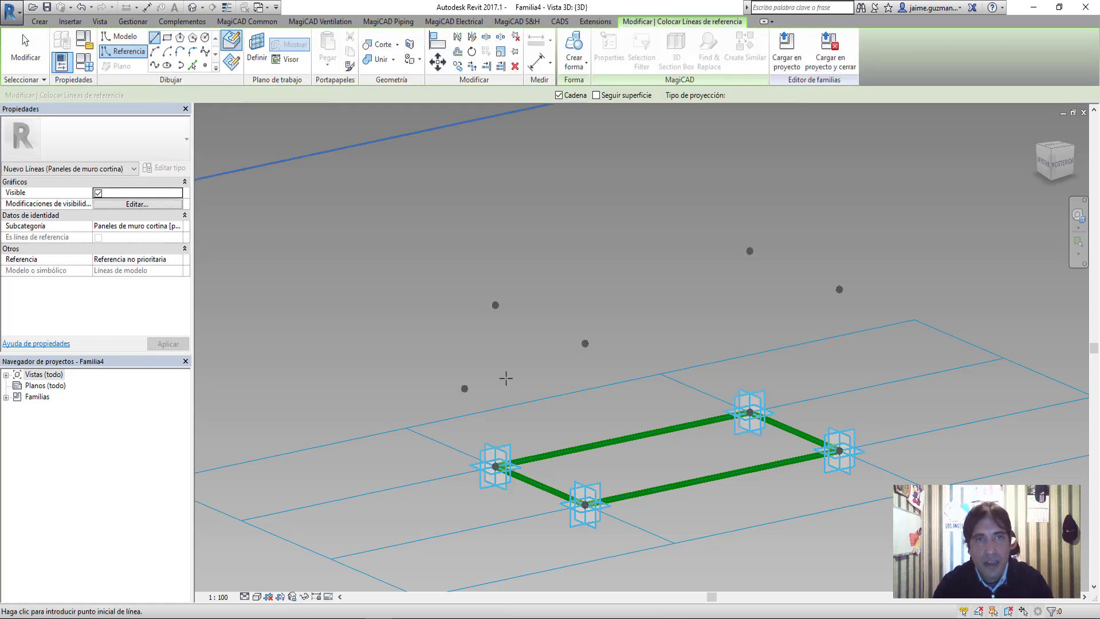
left_click(496, 305)
left_click(750, 251)
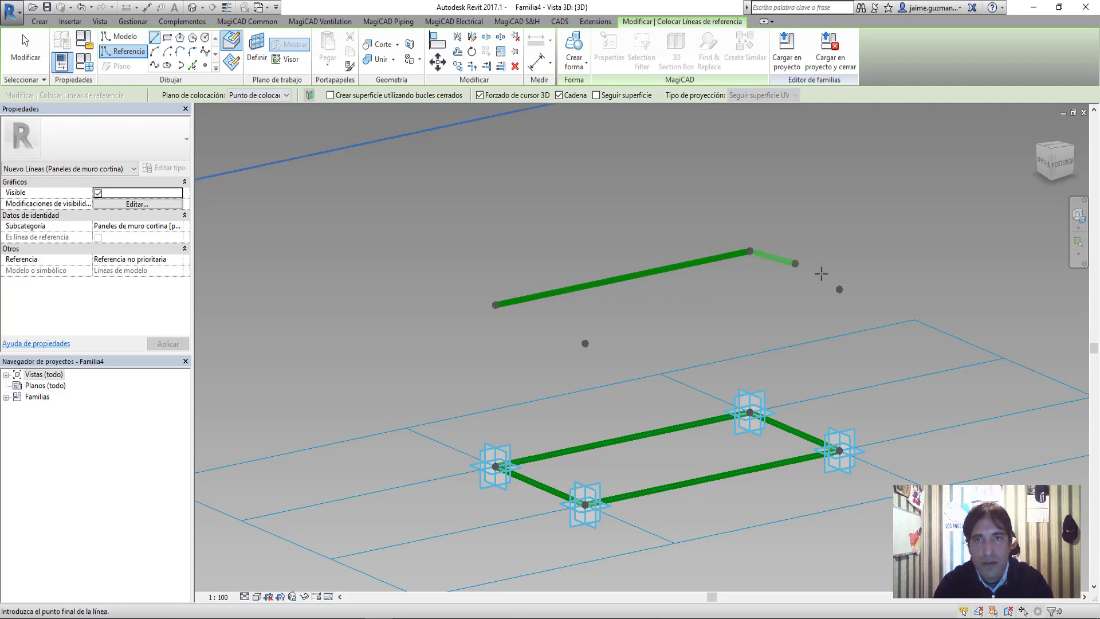
left_click(839, 289)
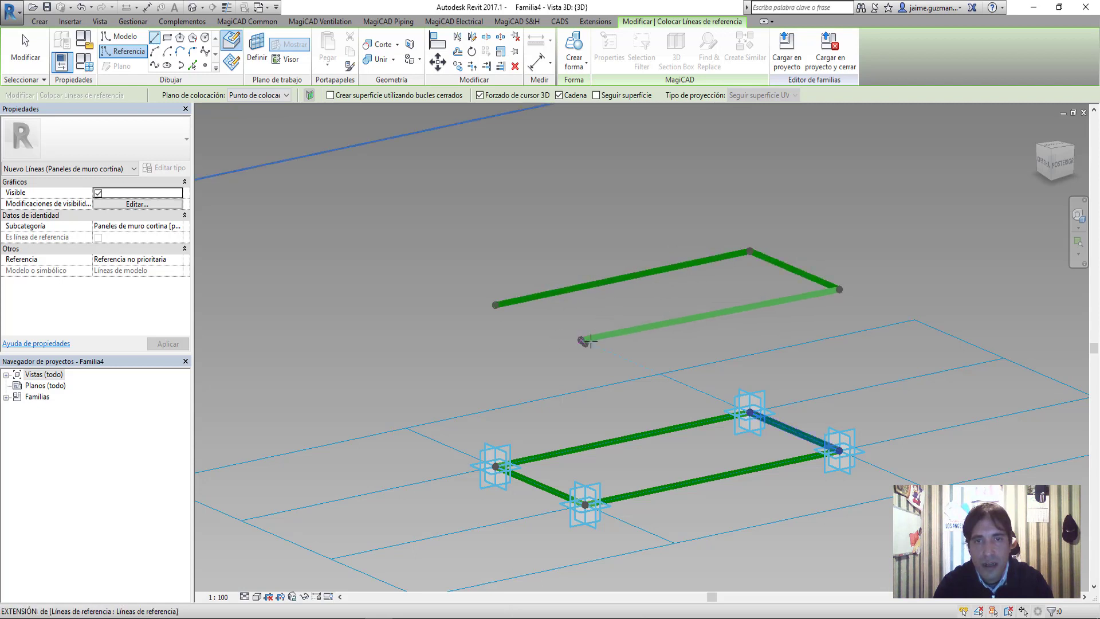
left_click(584, 342)
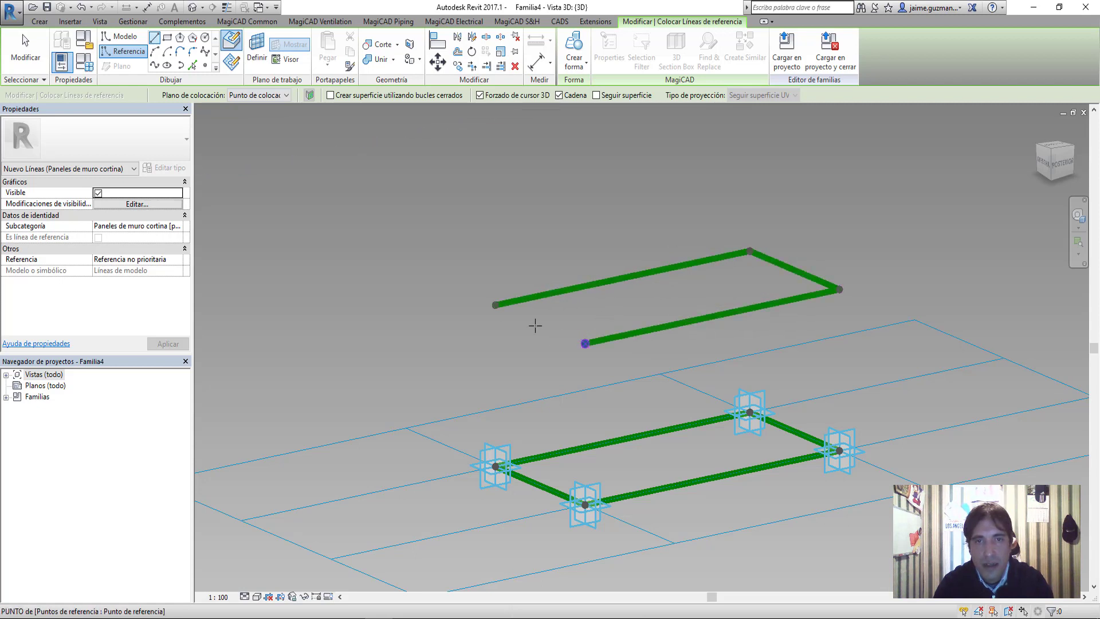
left_click(496, 305)
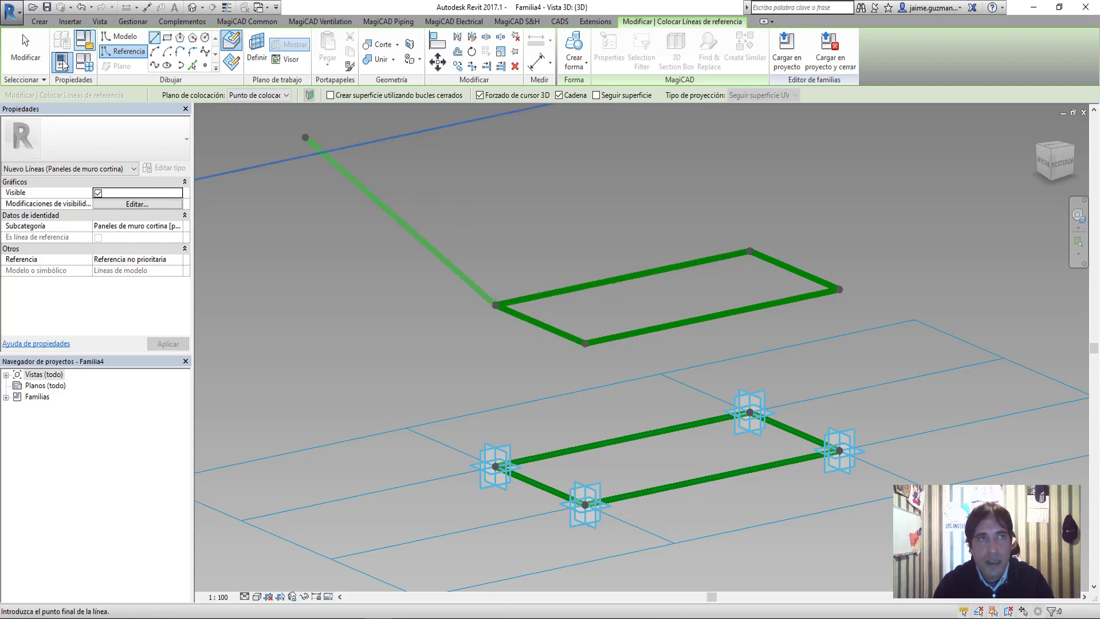
key("Escape")
key("Escape")
key("Escape")
scroll(672, 301, "down", 2)
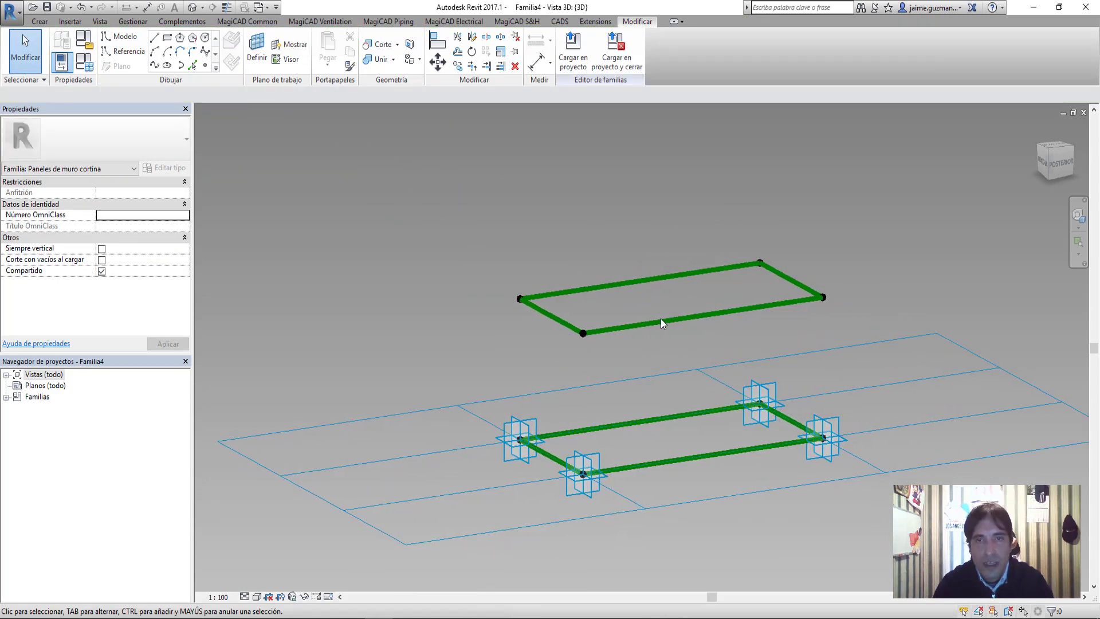
left_click(692, 374)
Select both the lower and upper reference-line rectangles together
left_click(683, 462, "ctrl")
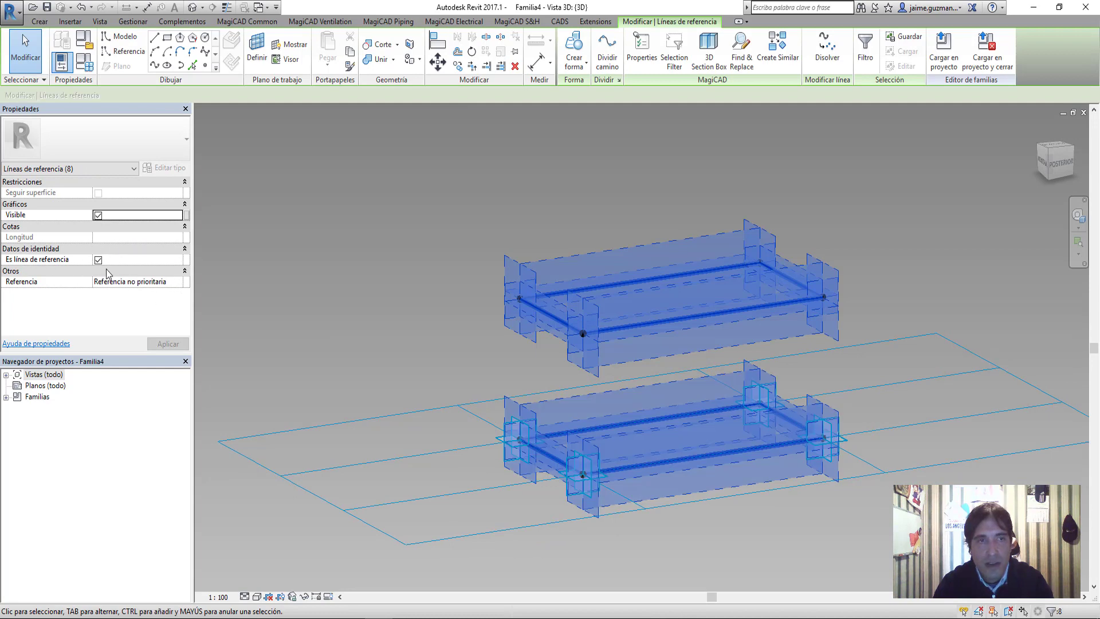
left_click(688, 160)
middle_click_drag(728, 260, 693, 418, "shift")
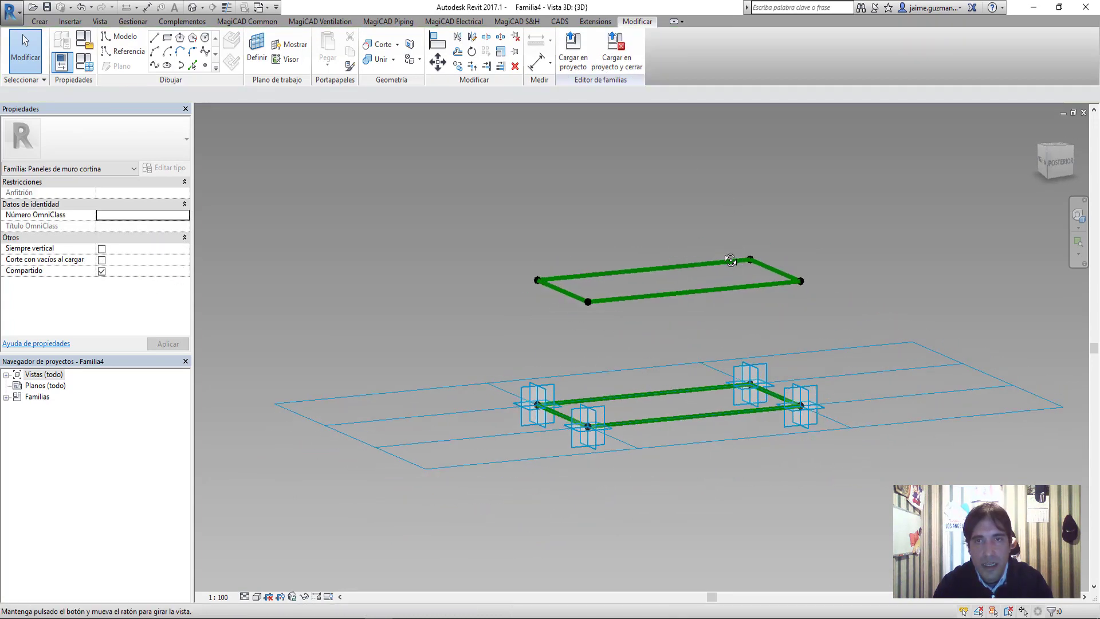
left_click(693, 423)
left_click(685, 291, "ctrl")
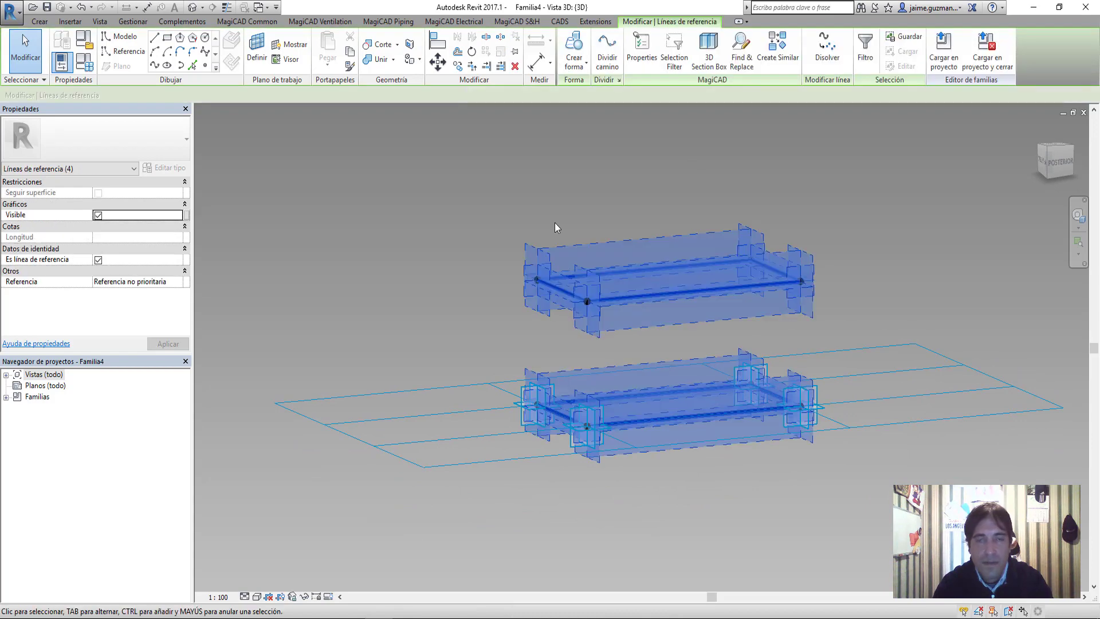
Create a Solid Form box from the two rectangles and inspect it
left_click(573, 47)
left_click(738, 270)
middle_click_drag(688, 302, 659, 344, "shift")
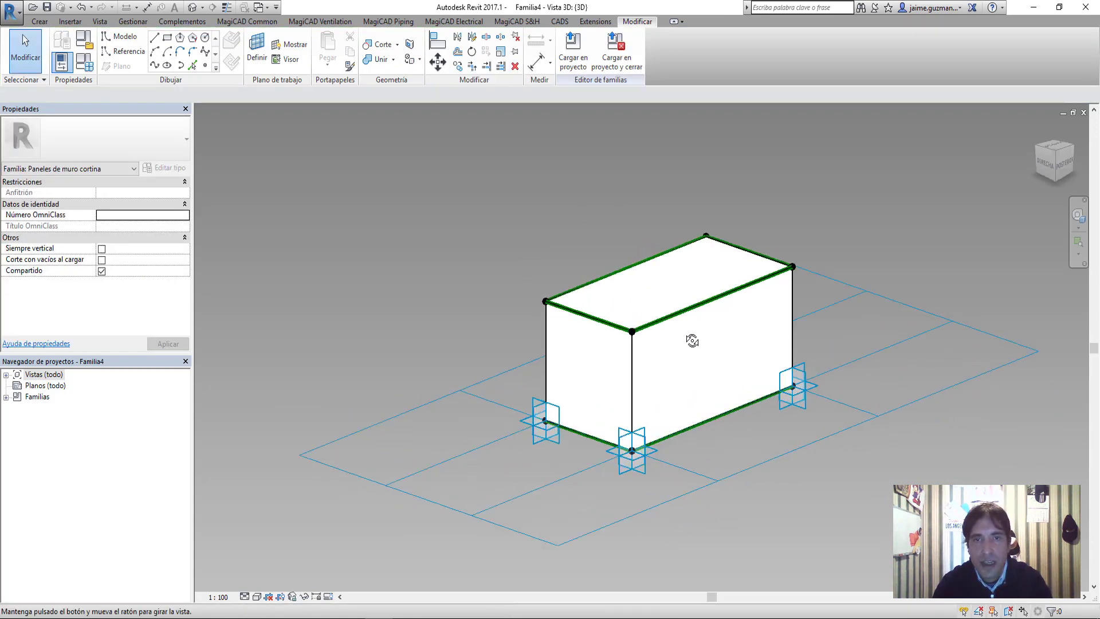
middle_click_drag(576, 244, 762, 236)
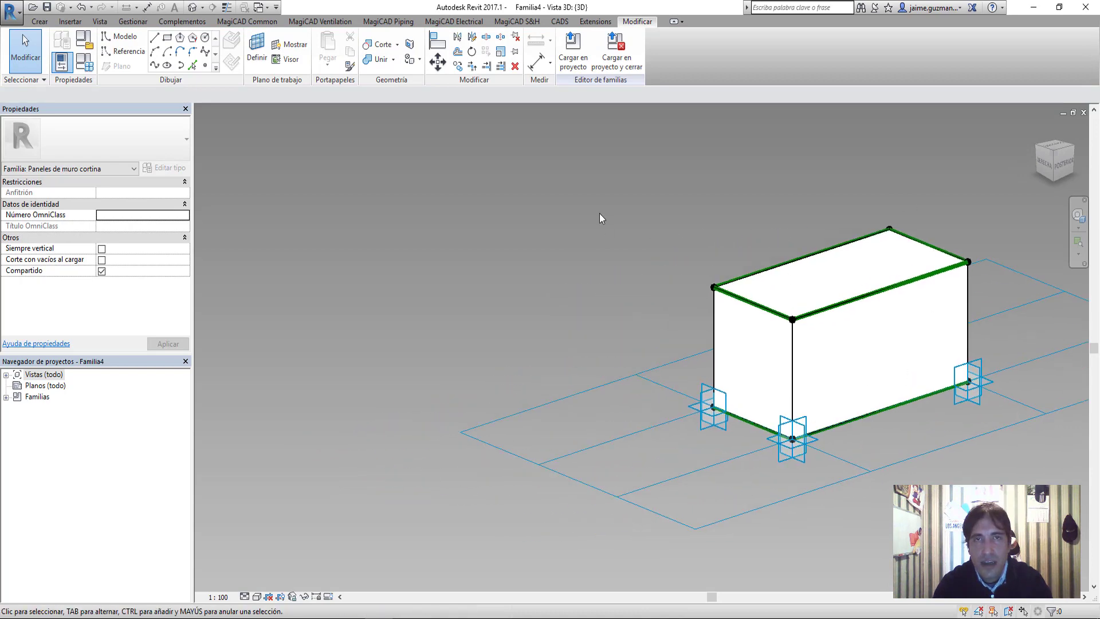
middle_click_drag(600, 213, 456, 274)
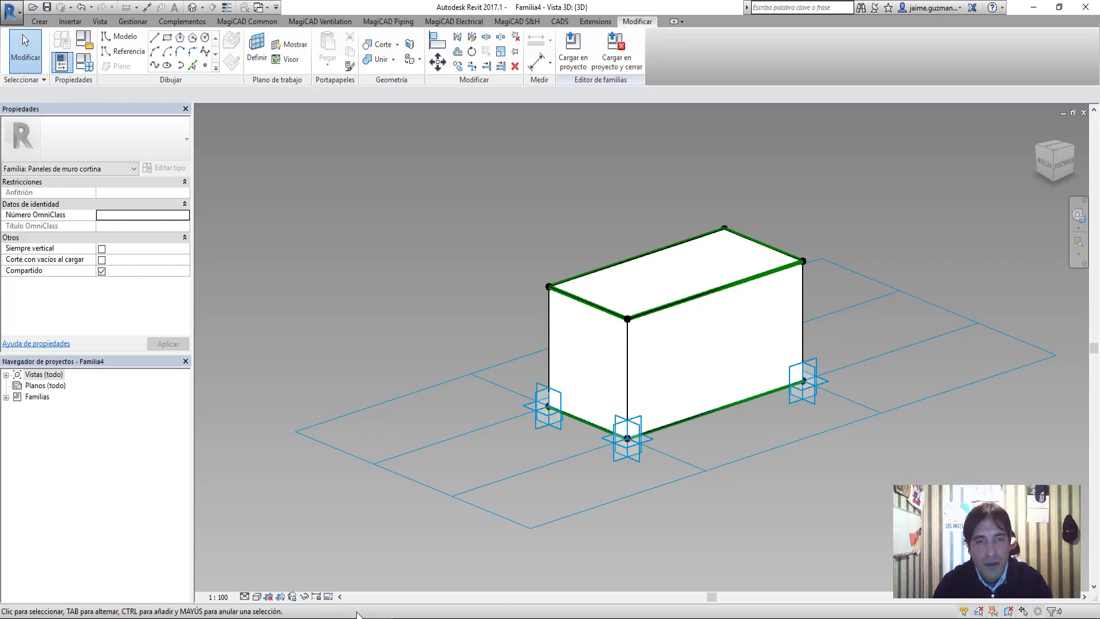
left_click(183, 579)
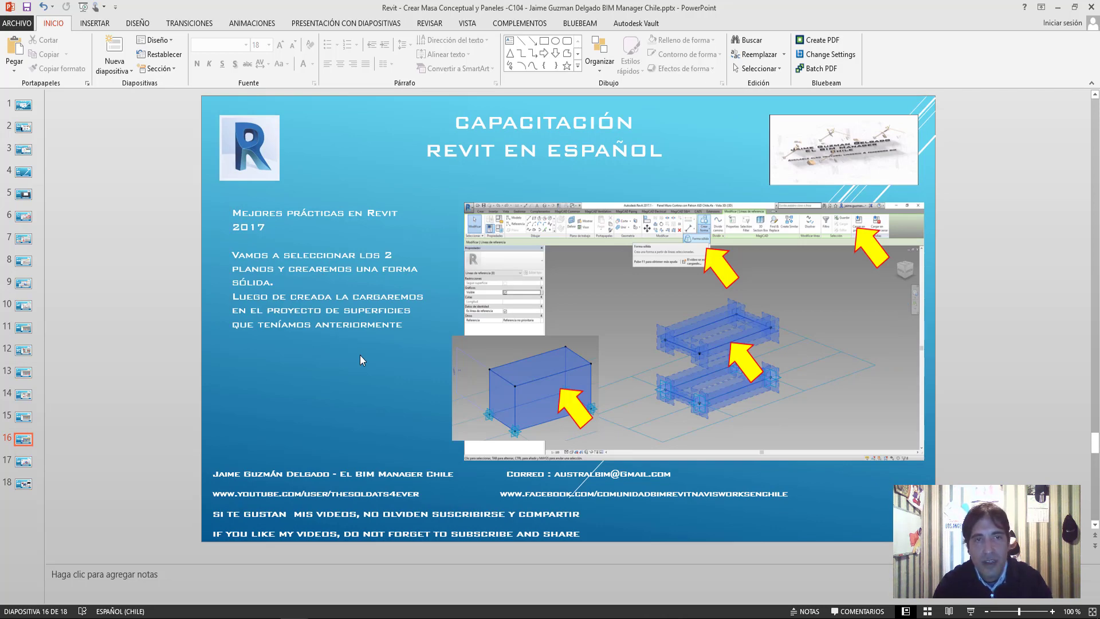
Scroll PowerPoint ahead to slide 17 on changing the surface's panel family
scroll(360, 359, "down", 1)
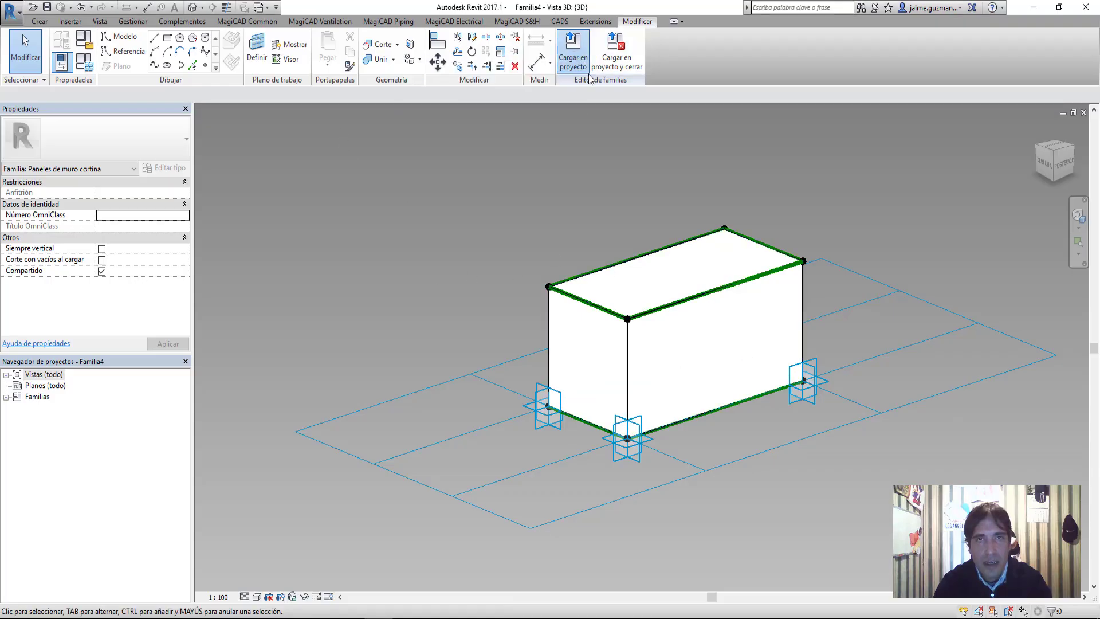
In the mass document, select the divided surface and choose Familia4 : Familia4 in the Type Selector
left_click(590, 76)
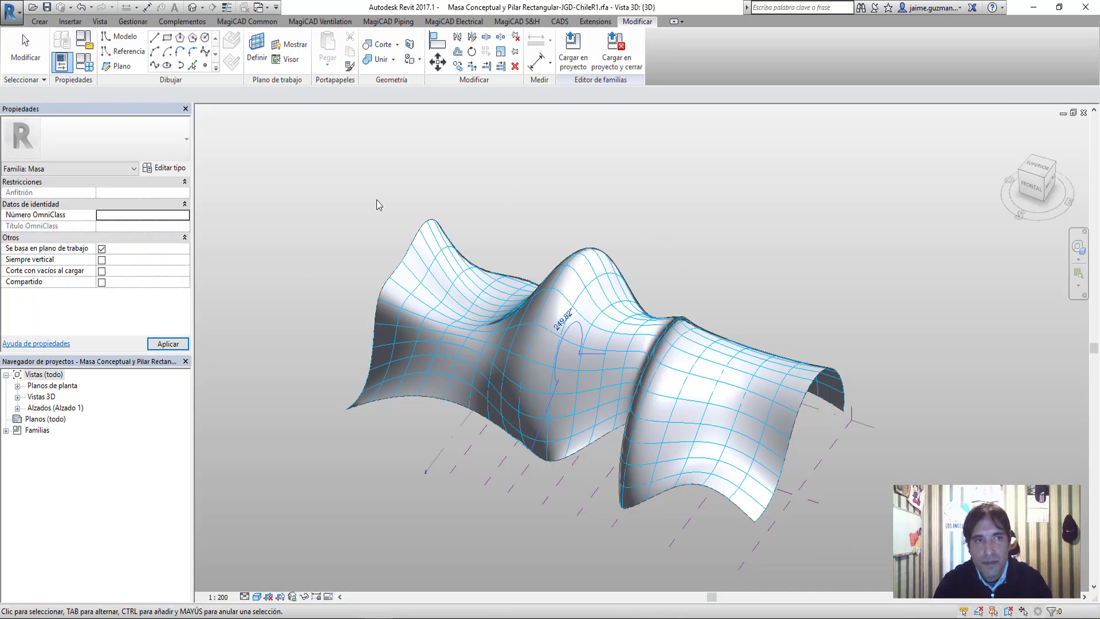
scroll(534, 312, "up", 3)
scroll(535, 313, "up", 2)
left_click(409, 236)
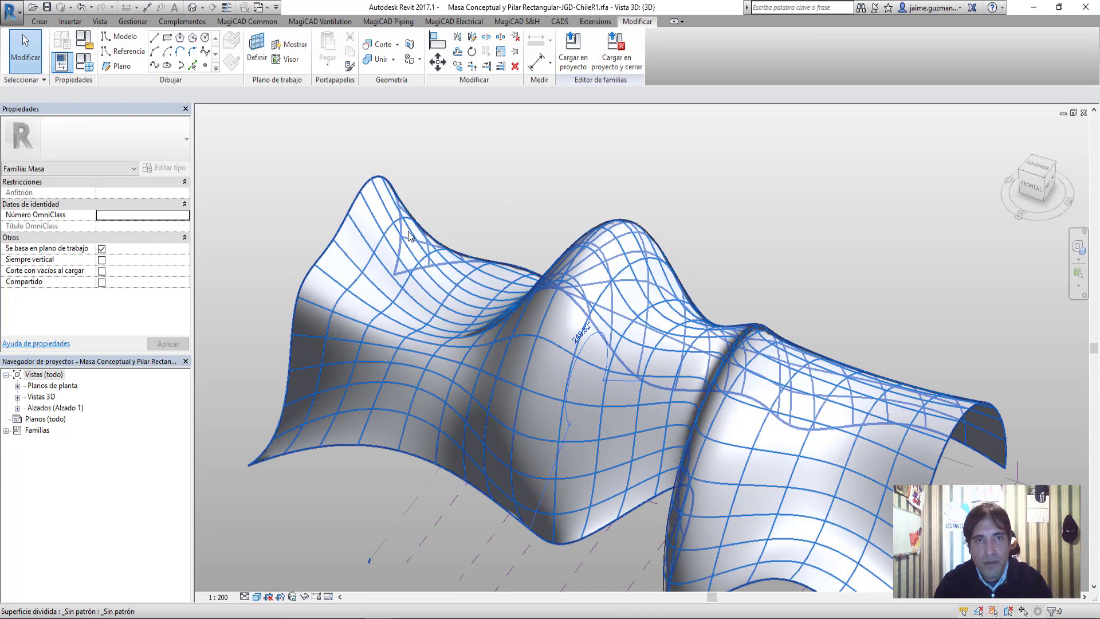
left_click(409, 236)
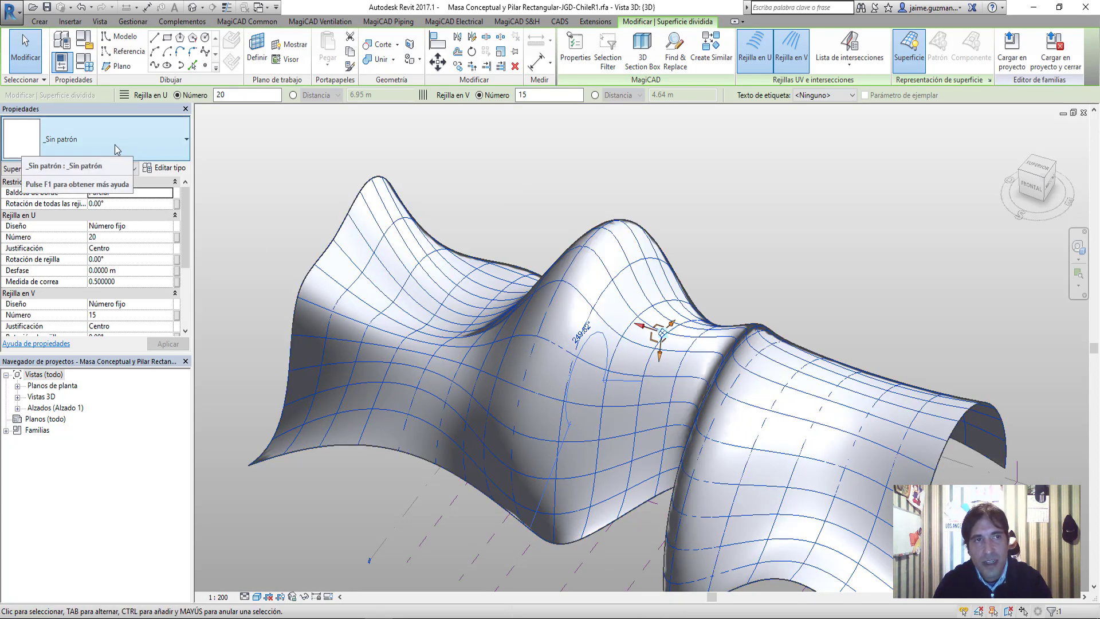
left_click(87, 168)
scroll(92, 373, "down", 3)
scroll(92, 401, "down", 5)
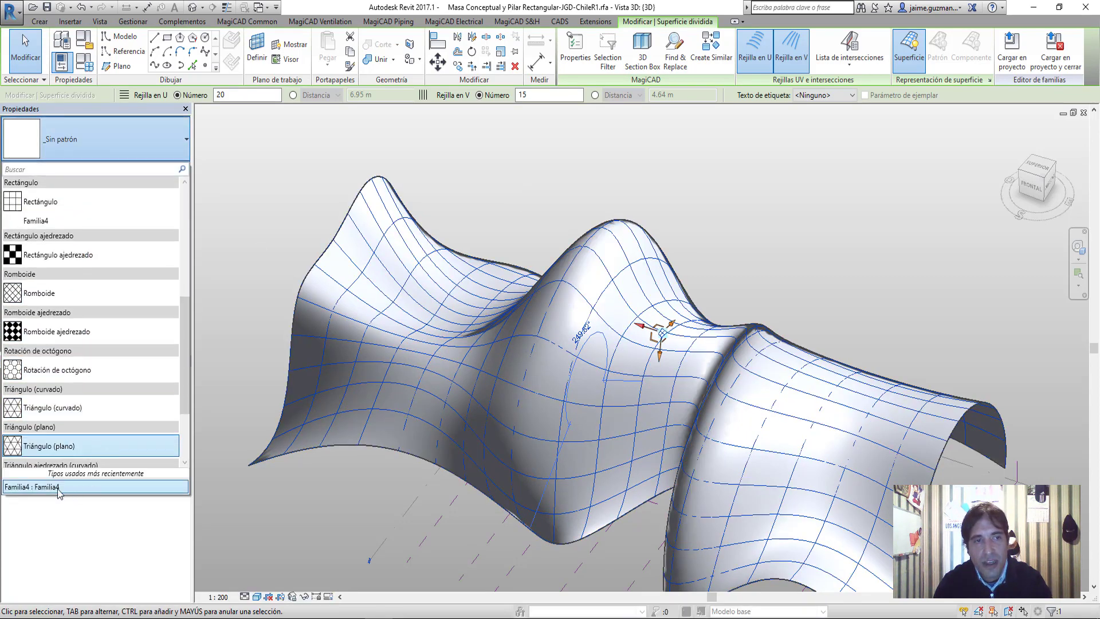
scroll(47, 482, "down", 3)
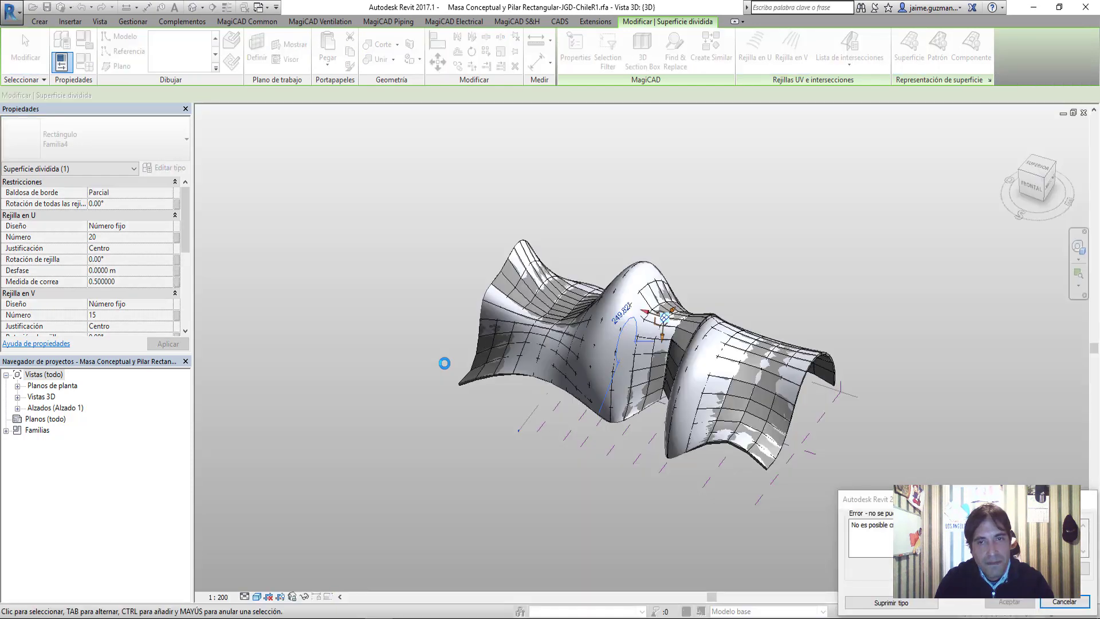
Inspect the panelled surface, then press Cancelar on the error to revert to the plain grid
scroll(686, 339, "up", 3)
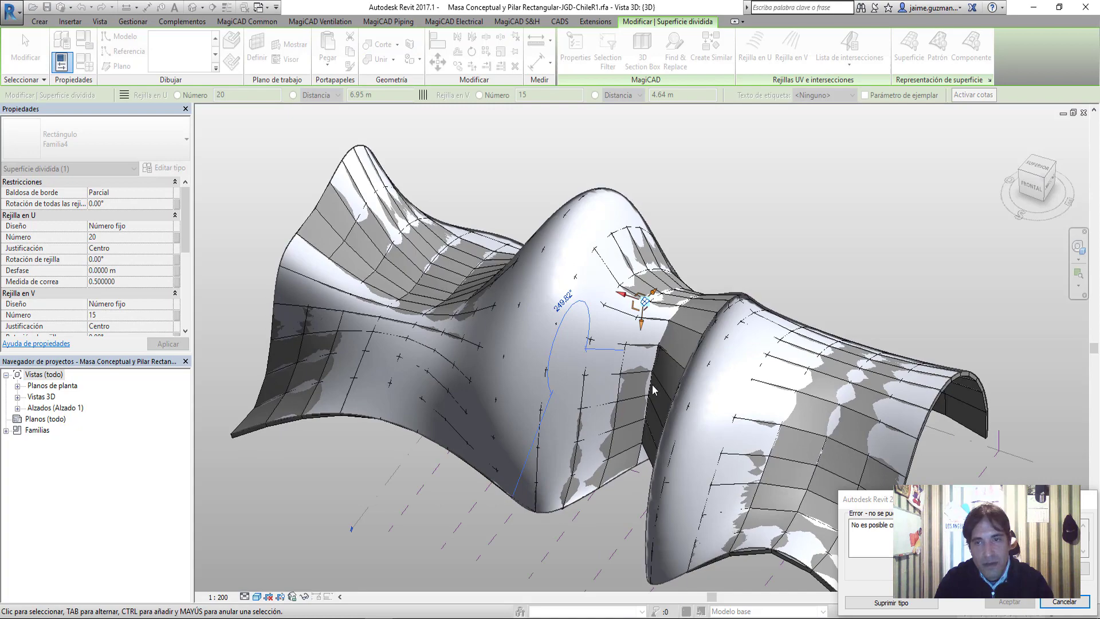
scroll(573, 406, "down", 1)
scroll(517, 416, "down", 2)
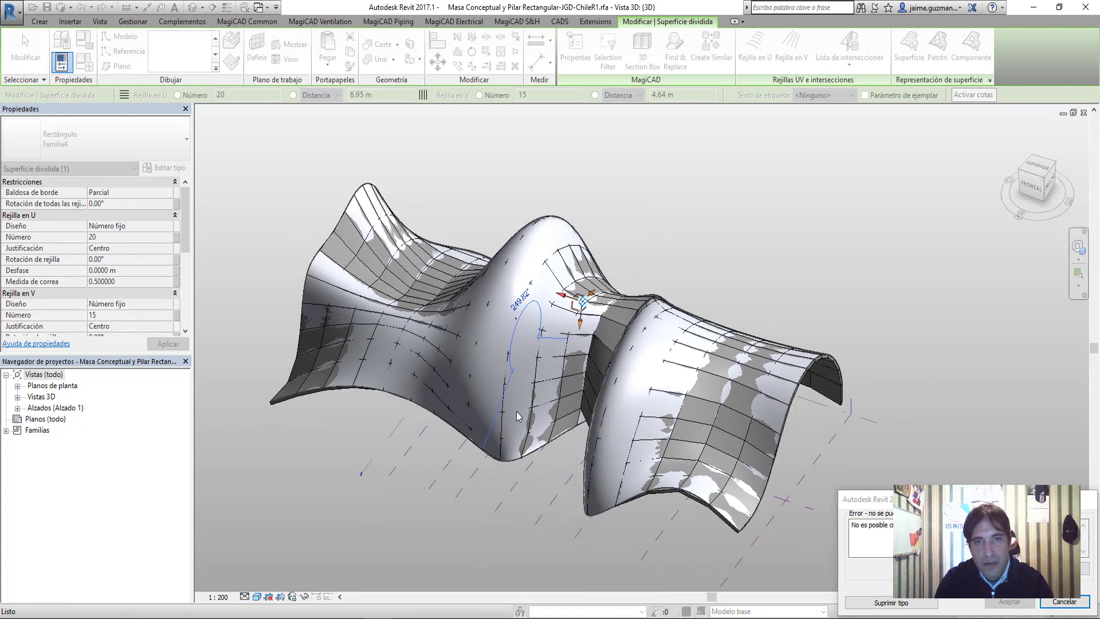
mouse_move(557, 427)
middle_mouse_down("shift")
mouse_move(595, 477)
mouse_move(631, 316)
mouse_move(586, 357)
middle_mouse_up("shift")
scroll(631, 316, "up", 3)
scroll(589, 377, "down", 10)
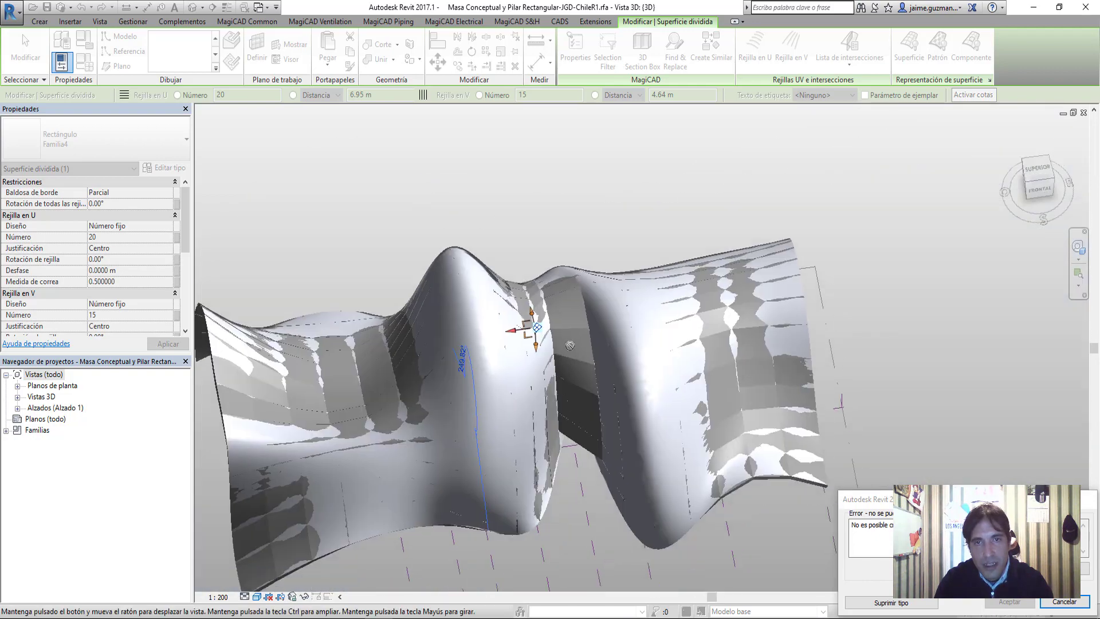
mouse_move(589, 377)
middle_mouse_down("shift")
mouse_move(491, 257)
mouse_move(372, 475)
mouse_move(470, 401)
middle_mouse_up("shift")
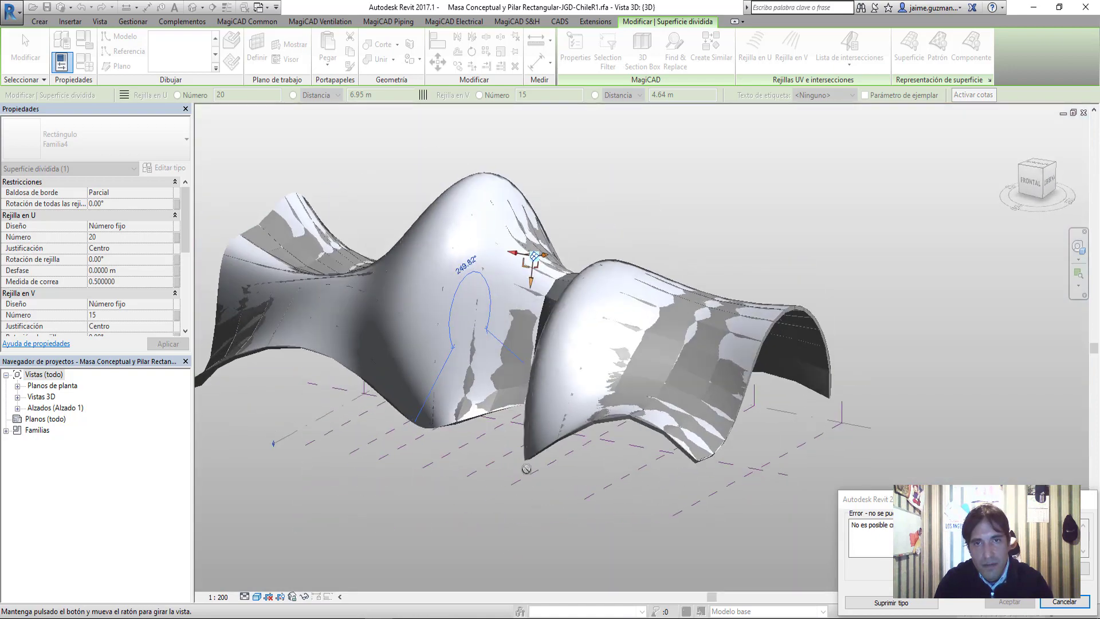
left_click(1064, 601)
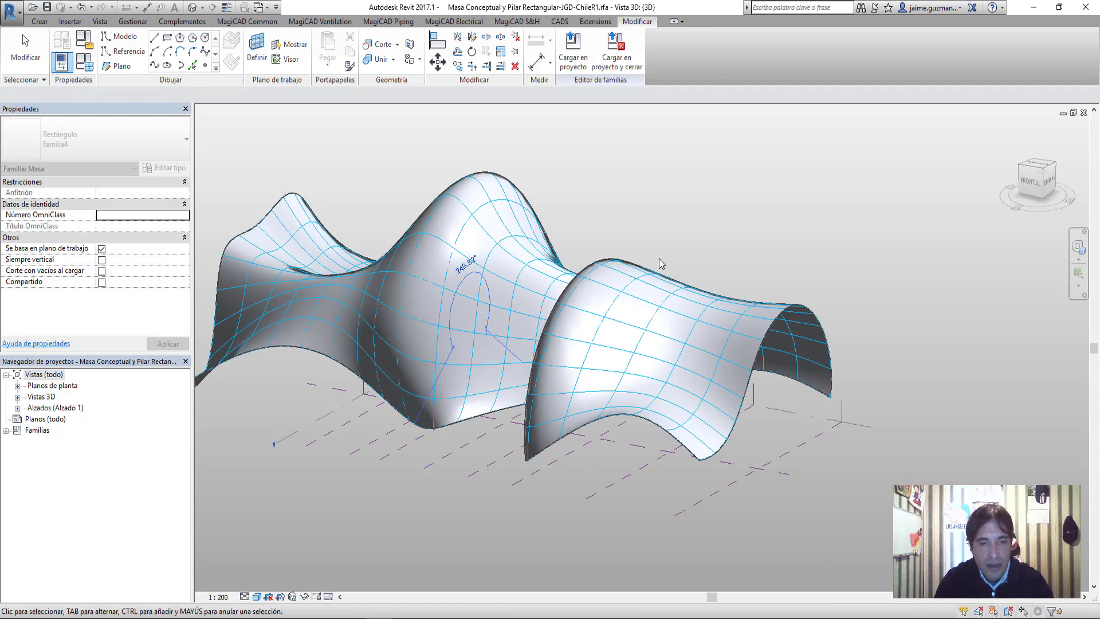
key("w")
key("t")
left_click(1063, 119)
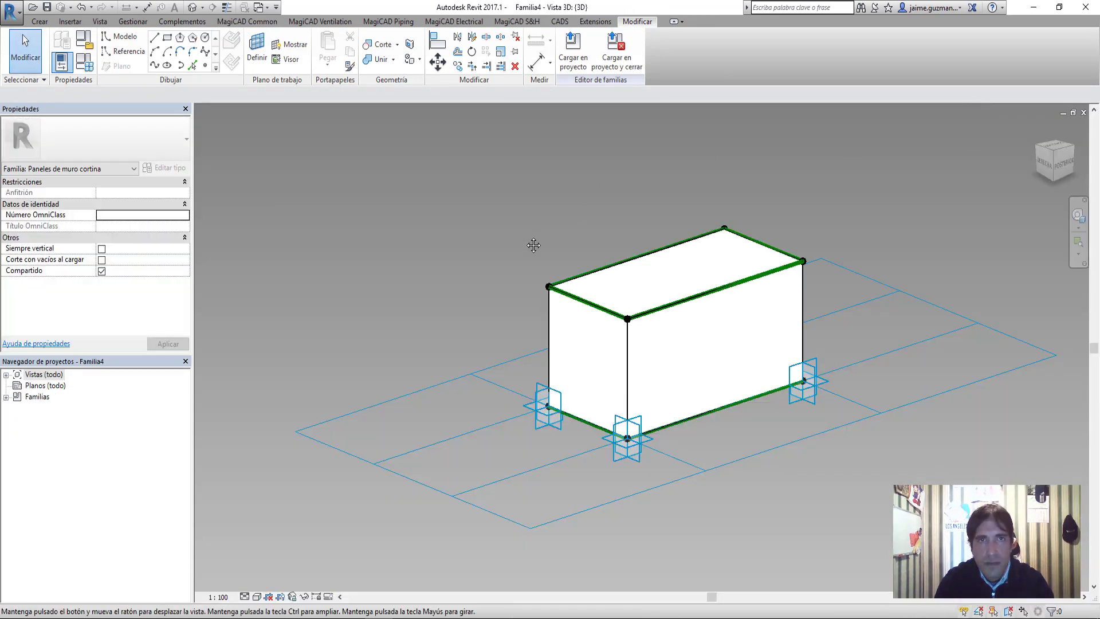
middle_click_drag(530, 243, 459, 332, "shift")
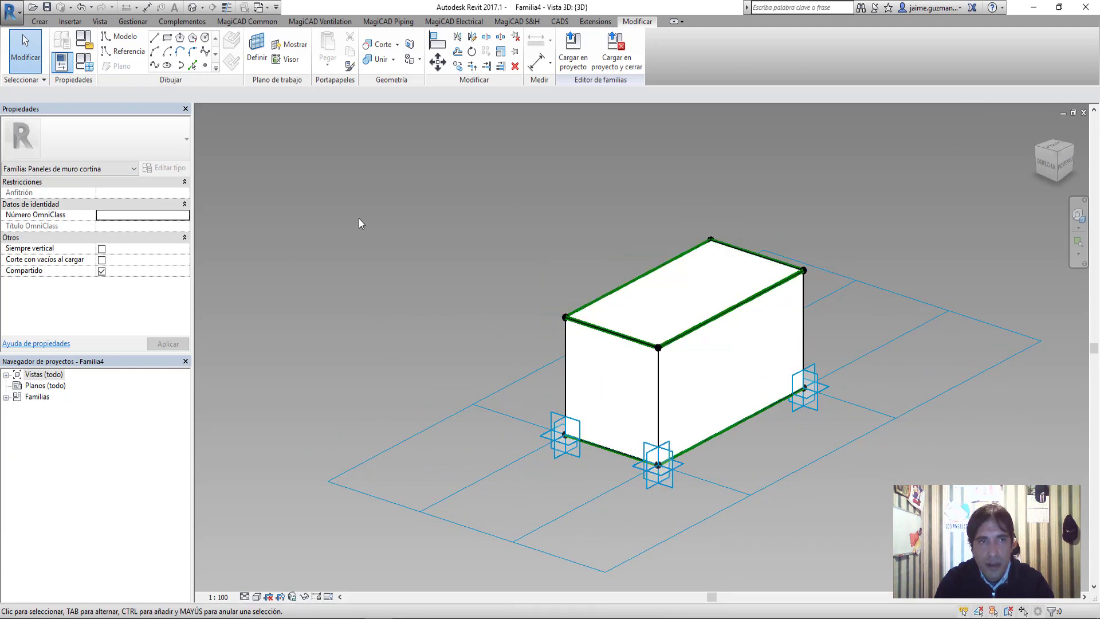
mouse_move(355, 280)
middle_mouse_down("shift")
mouse_move(430, 290)
mouse_move(409, 284)
middle_mouse_up("shift")
key("w")
key("t")
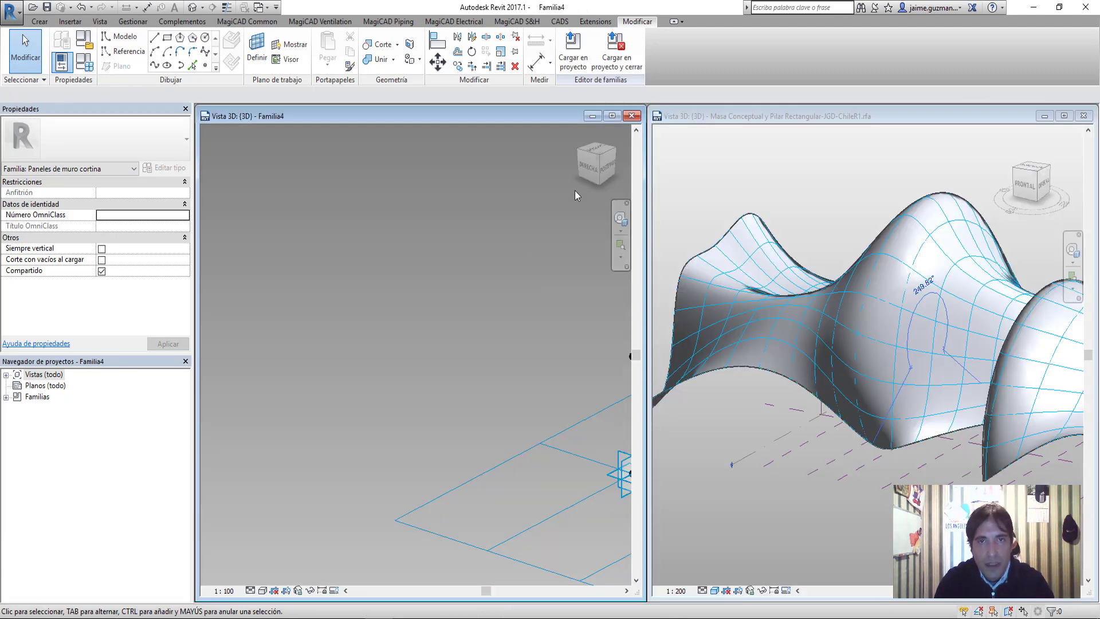
left_click(612, 116)
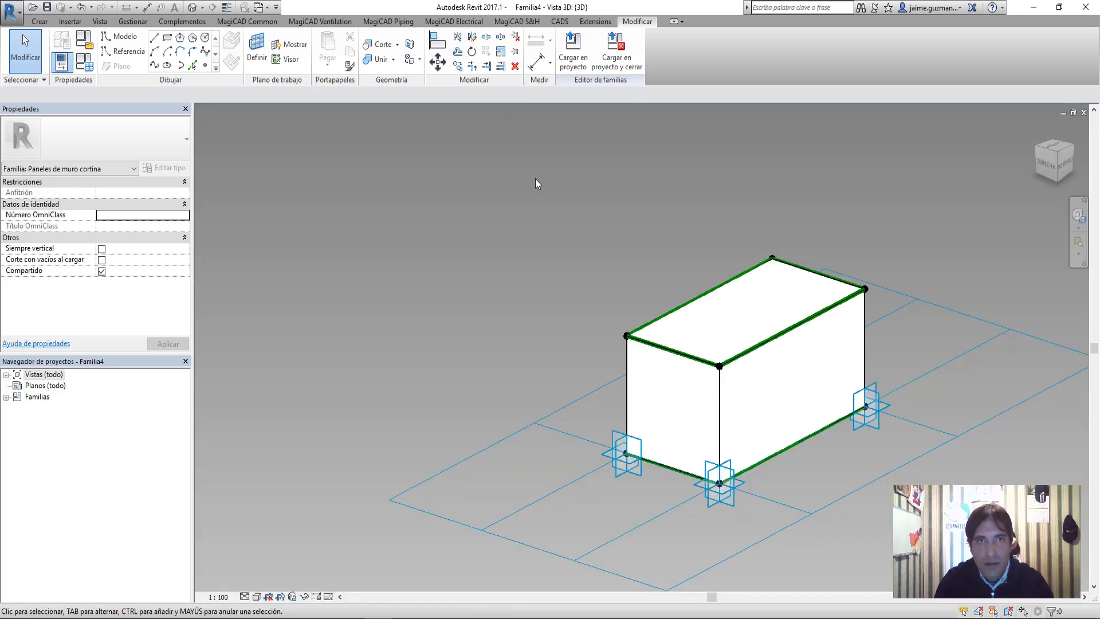
key("w")
key("t")
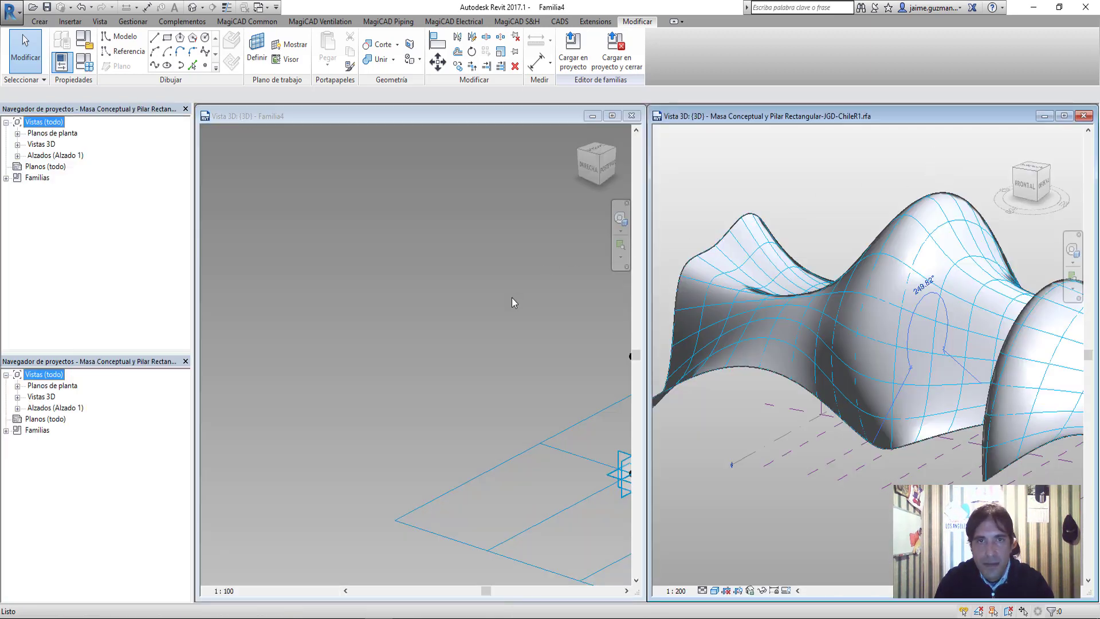
double_click(1012, 117)
mouse_move(635, 299)
middle_mouse_down("shift")
mouse_move(634, 278)
mouse_move(659, 376)
mouse_move(642, 394)
middle_mouse_up("shift")
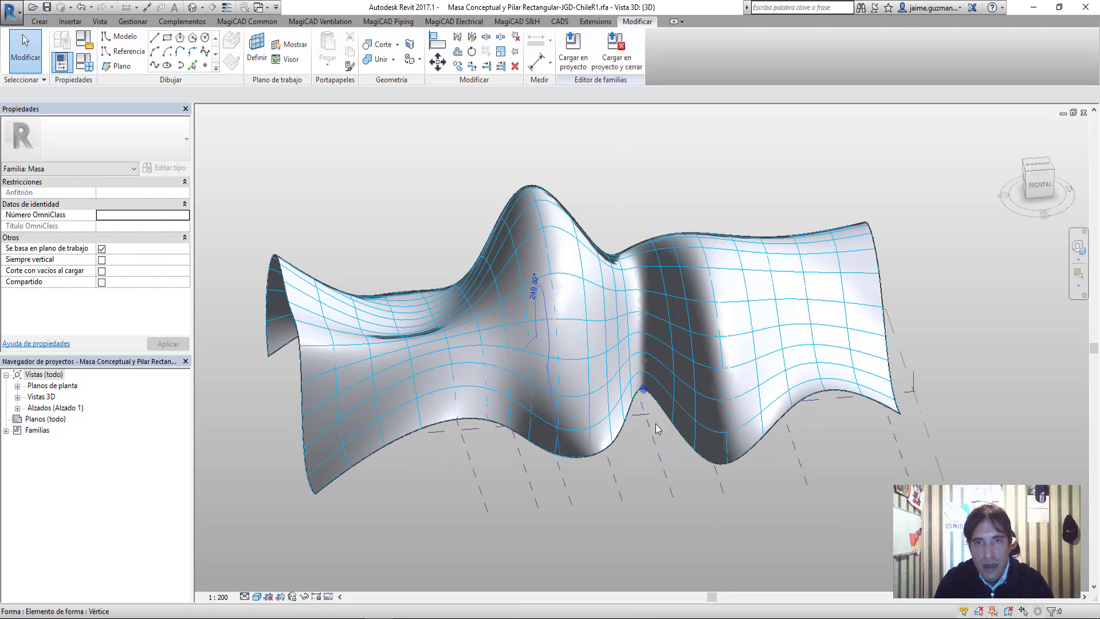
Drag a lower-edge vertex of the mass surface downward to reshape it
left_click(643, 389)
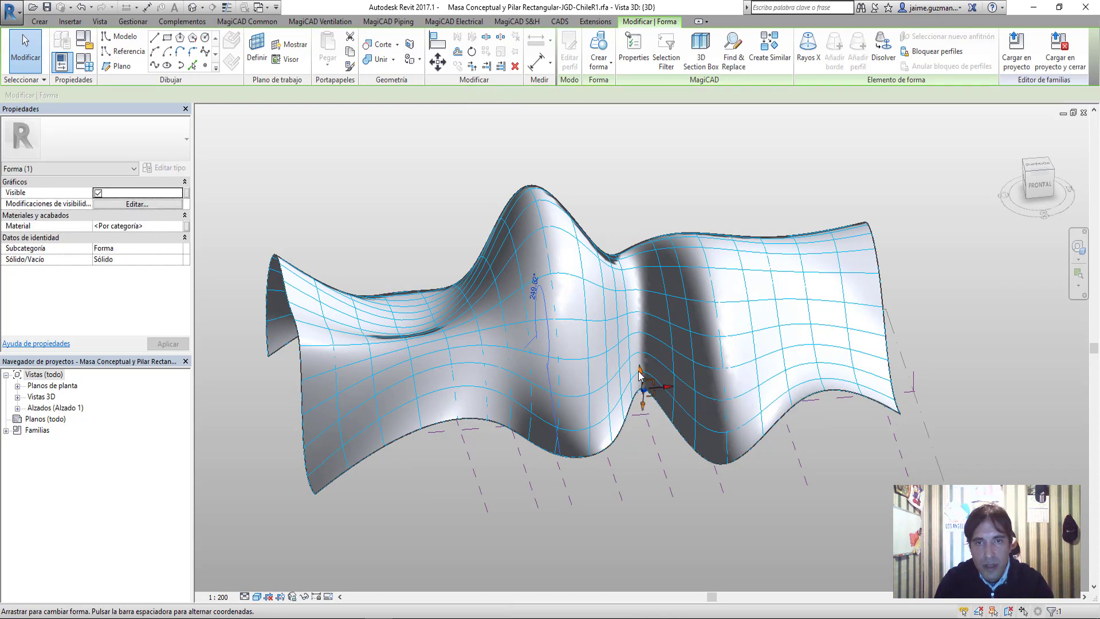
left_click_drag(641, 373, 686, 536)
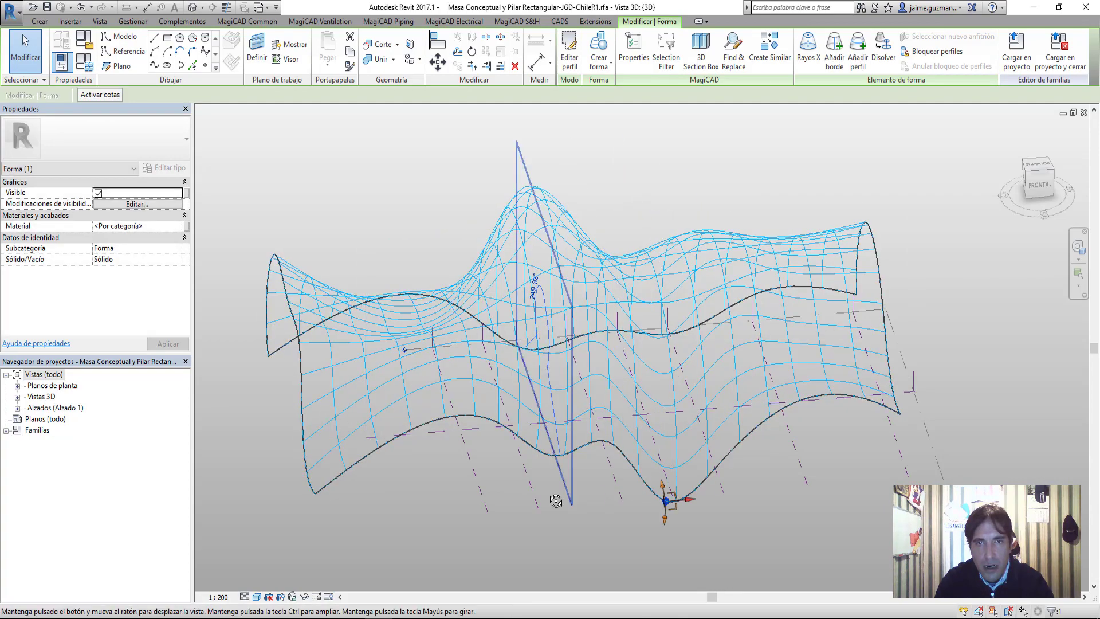
middle_click_drag(556, 500, 543, 205, "shift")
key("Escape")
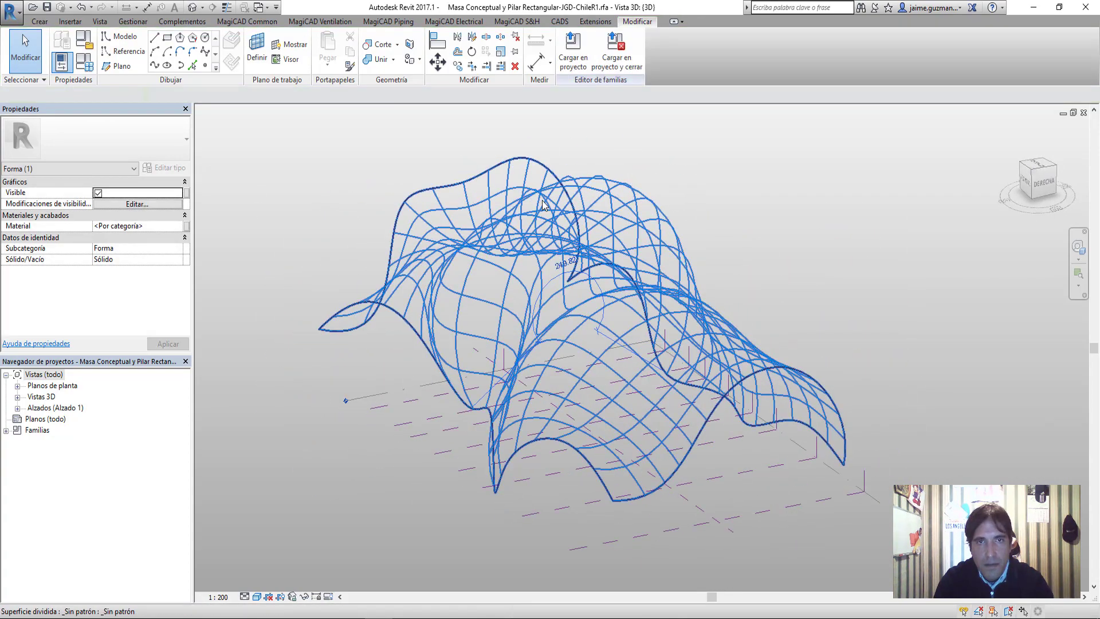
Reselect the divided surface showing its 20 U by 15 V grid
mouse_move(410, 324)
middle_mouse_down("shift")
mouse_move(475, 393)
mouse_move(528, 199)
middle_mouse_up("shift")
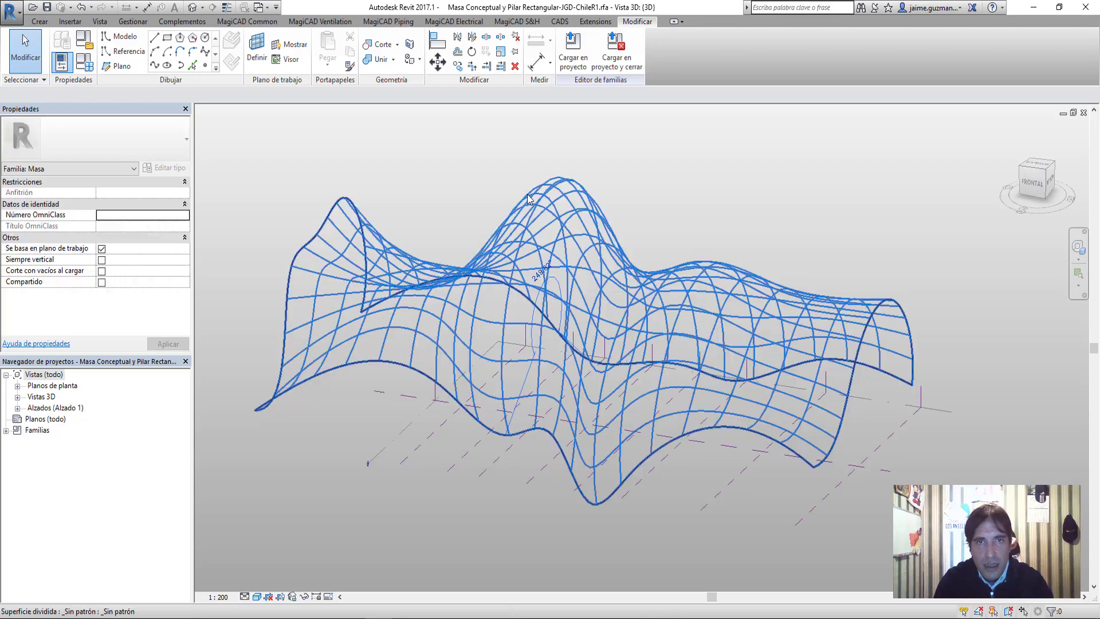
left_click(665, 358)
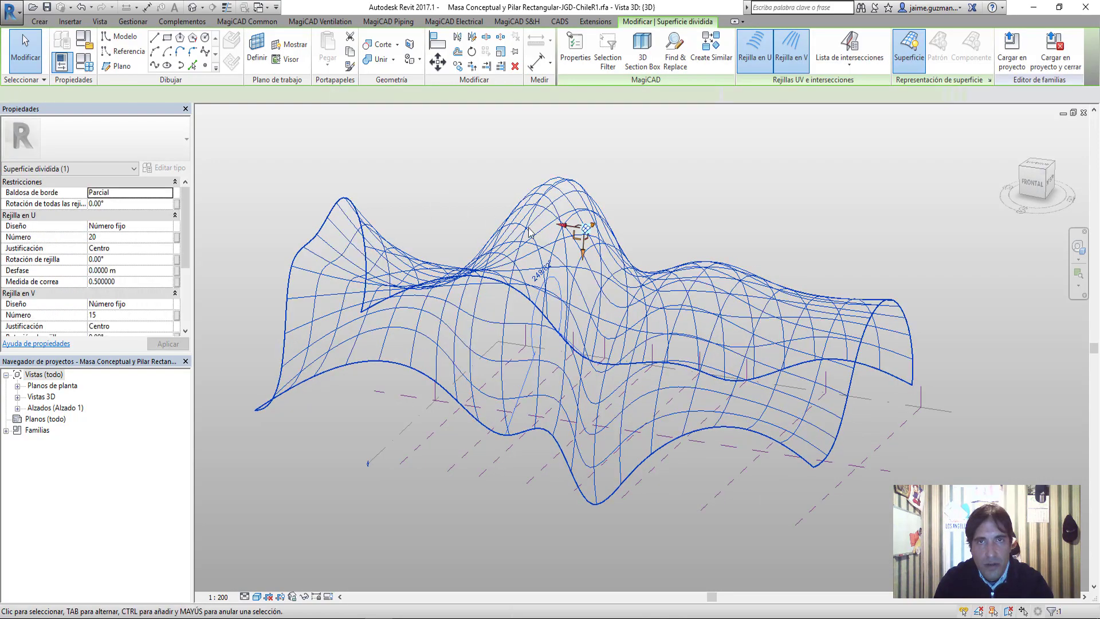
middle_click_drag(665, 359, 435, 321, "shift")
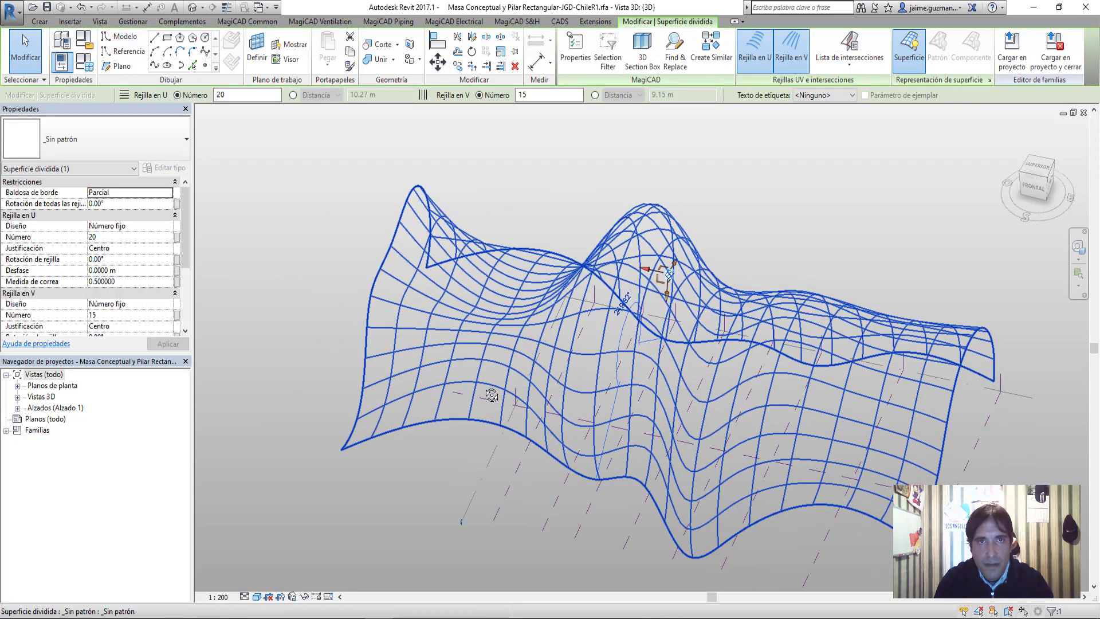
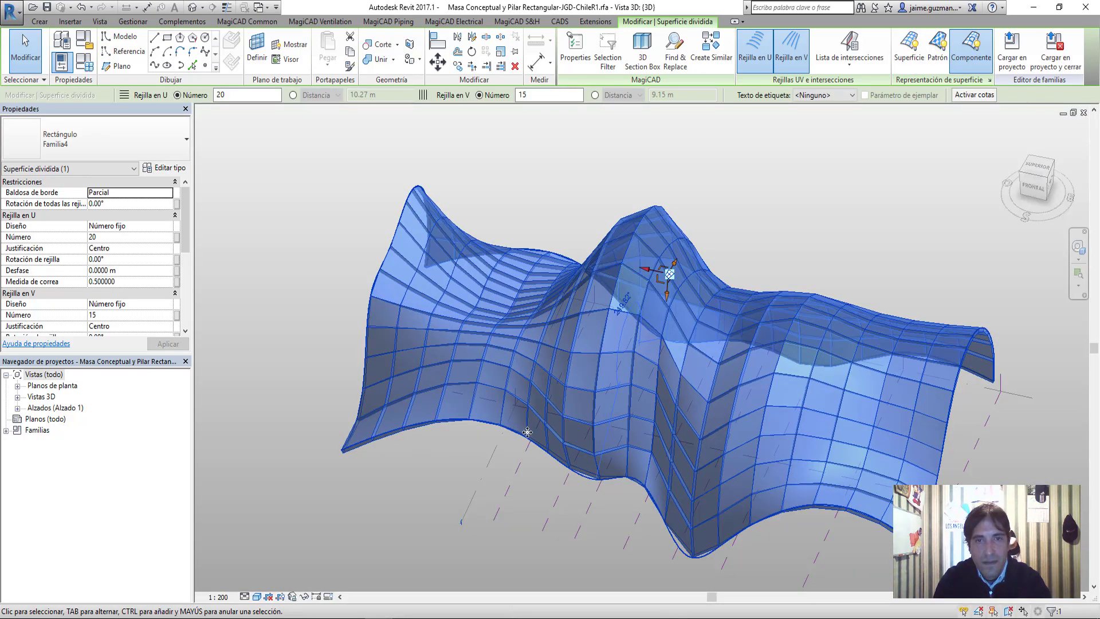
Deselect the divided surface and orbit the wavy mass from above, then zoom in close
mouse_move(468, 467)
middle_mouse_down("shift")
mouse_move(373, 423)
mouse_move(401, 270)
mouse_move(652, 253)
middle_mouse_up("shift")
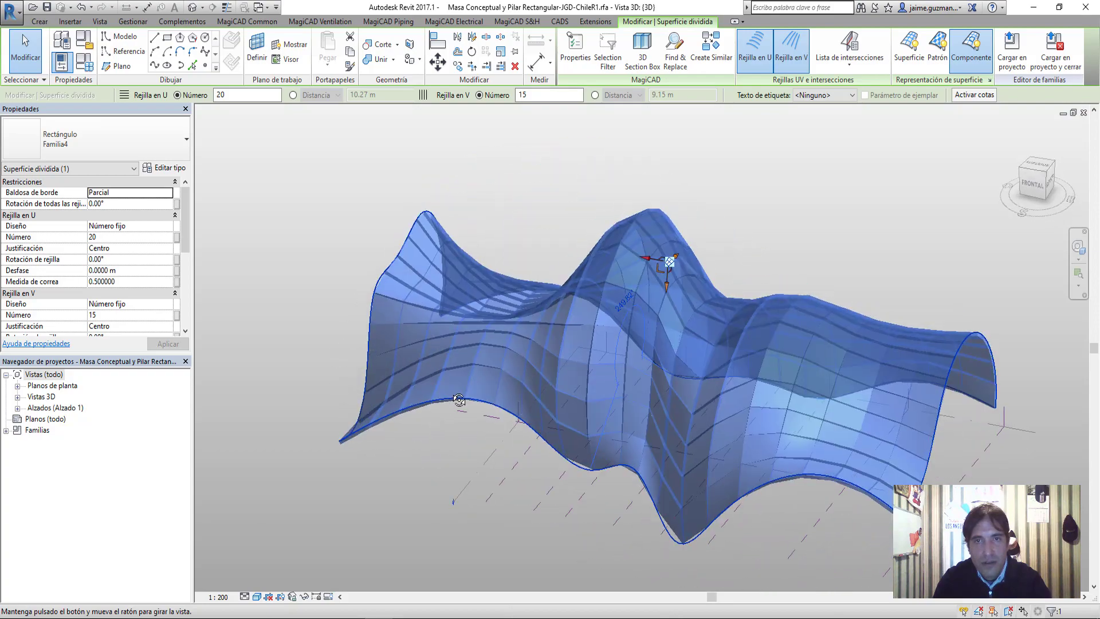
left_click(730, 159)
scroll(545, 300, "up", 5)
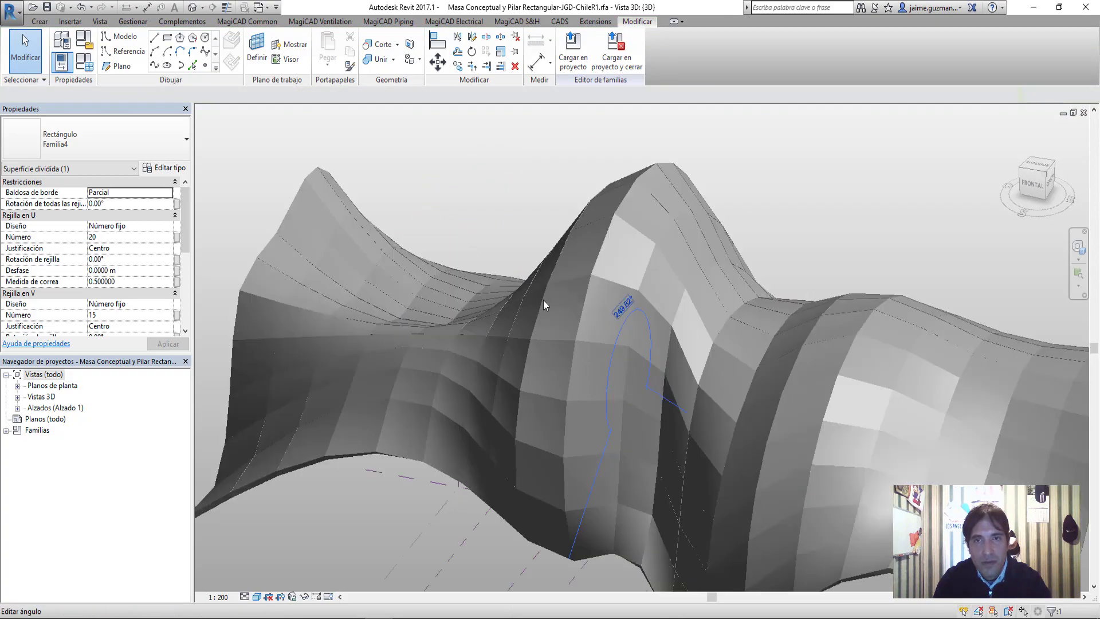
mouse_move(545, 301)
middle_mouse_down("shift")
mouse_move(596, 357)
mouse_move(777, 57)
mouse_move(565, 238)
middle_mouse_up("shift")
scroll(610, 324, "up", 3)
scroll(633, 385, "up", 2)
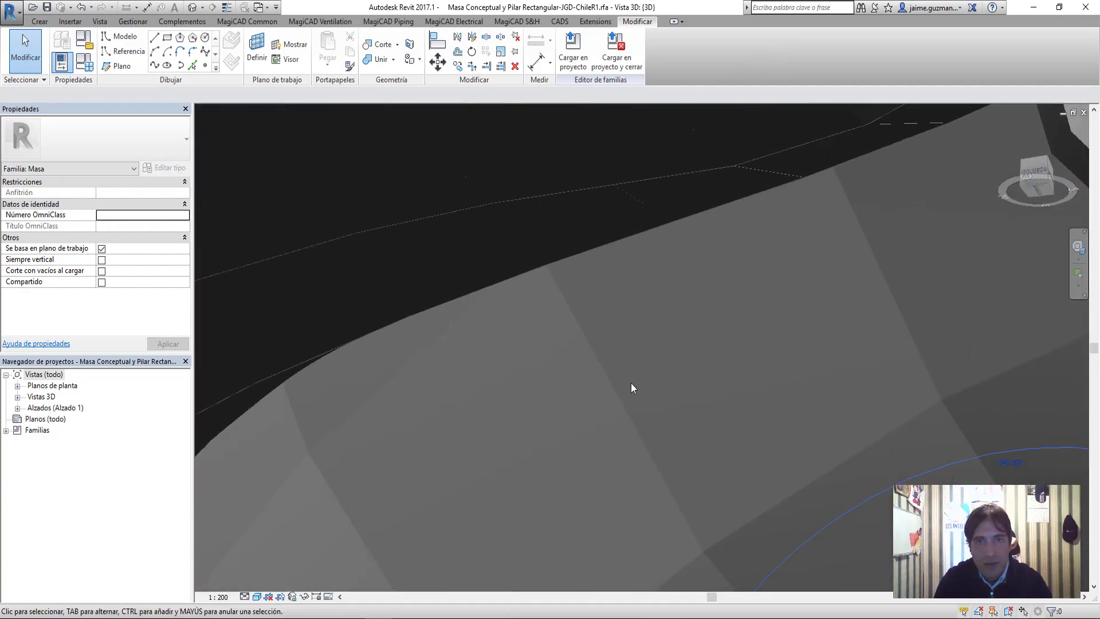
scroll(638, 420, "down", 5)
Orbit the gridded mass to a low side view, zooming in and out, then to another angle
mouse_move(668, 363)
middle_mouse_down("shift")
mouse_move(584, 381)
mouse_move(369, 393)
mouse_move(721, 446)
mouse_move(638, 287)
mouse_move(484, 393)
mouse_move(315, 423)
mouse_move(335, 347)
middle_mouse_up("shift")
scroll(335, 348, "up", 5)
scroll(474, 386, "up", 4)
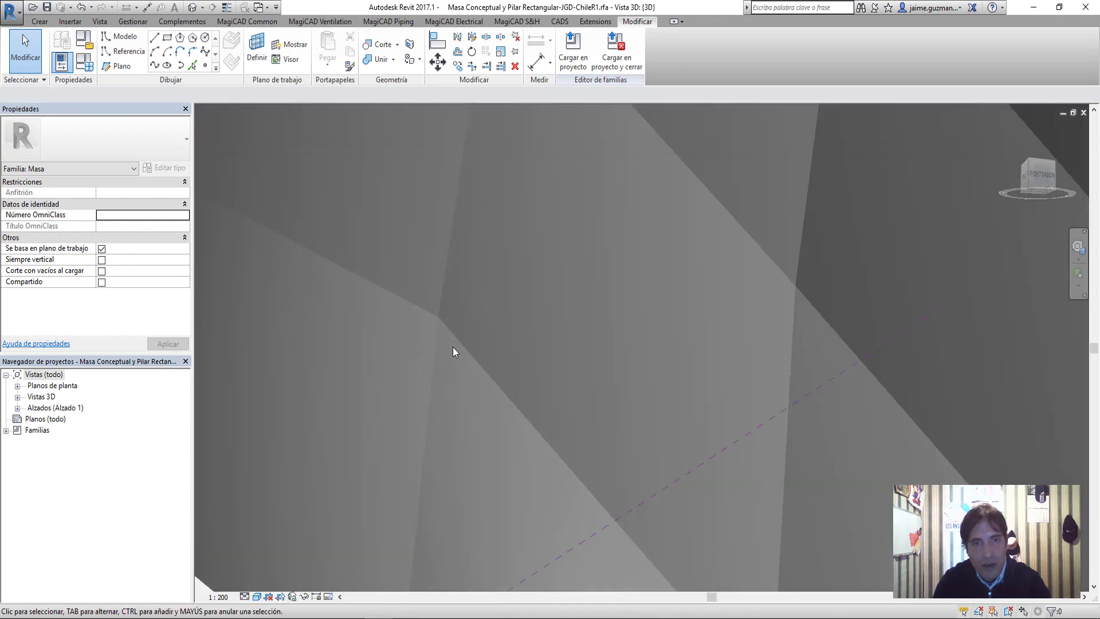
scroll(775, 294, "down", 3)
scroll(727, 425, "down", 3)
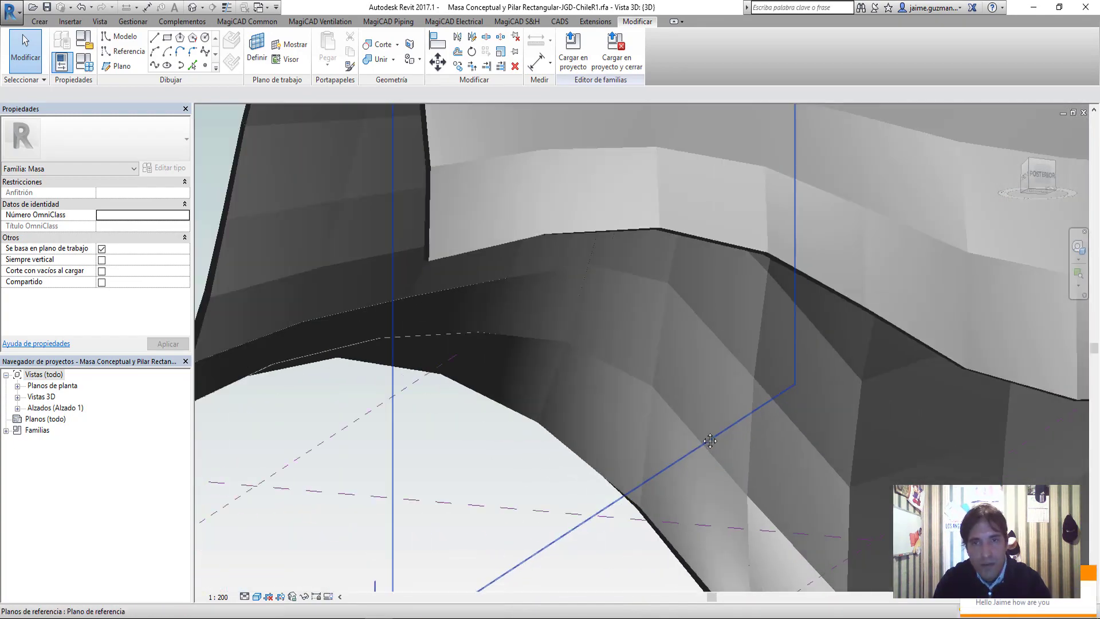
scroll(565, 324, "down", 2)
scroll(564, 324, "down", 5)
scroll(651, 338, "up", 2)
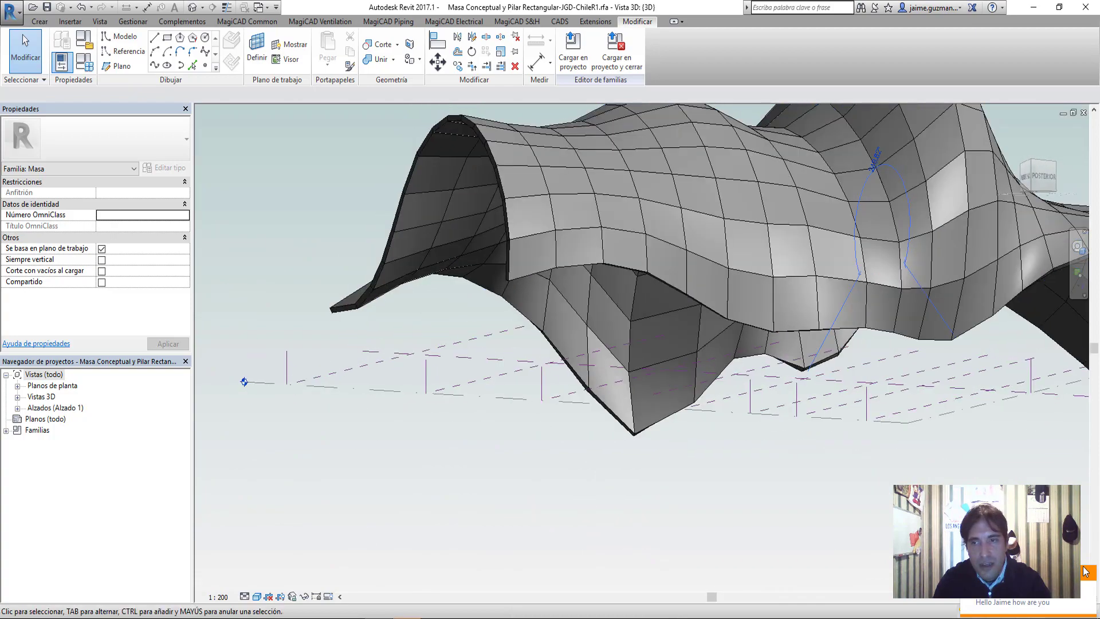
mouse_move(917, 401)
middle_mouse_down("shift")
mouse_move(778, 397)
mouse_move(585, 423)
mouse_move(380, 550)
middle_mouse_up("shift")
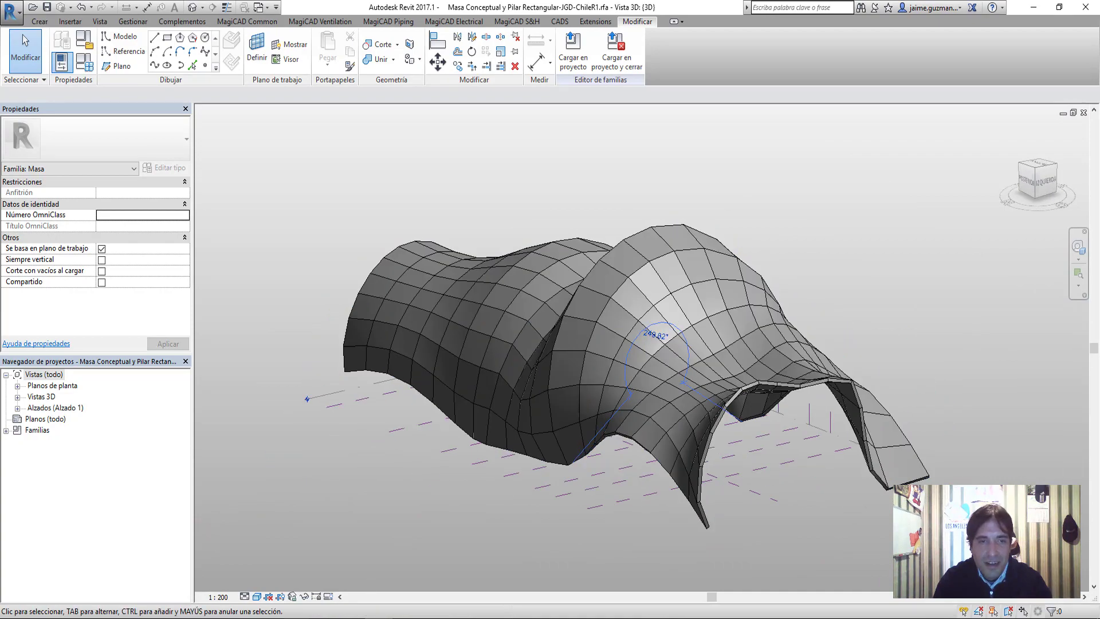
Show PowerPoint's closing thank-you slide 18, then orbit the Revit mass to another side
left_click(172, 576)
scroll(382, 330, "down", 1)
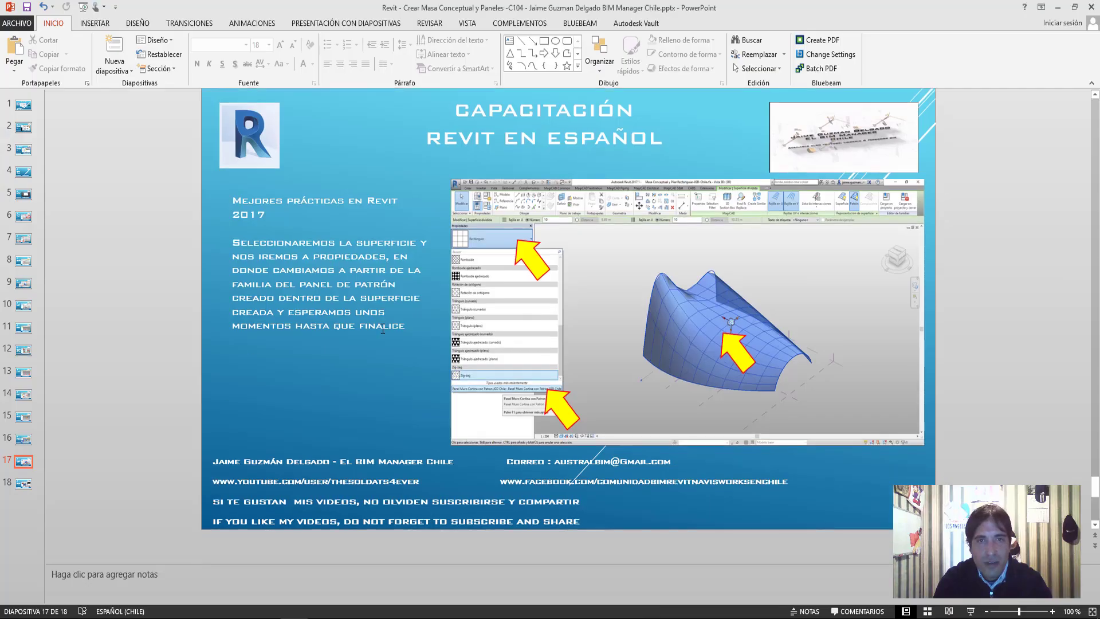
scroll(382, 329, "down", 2)
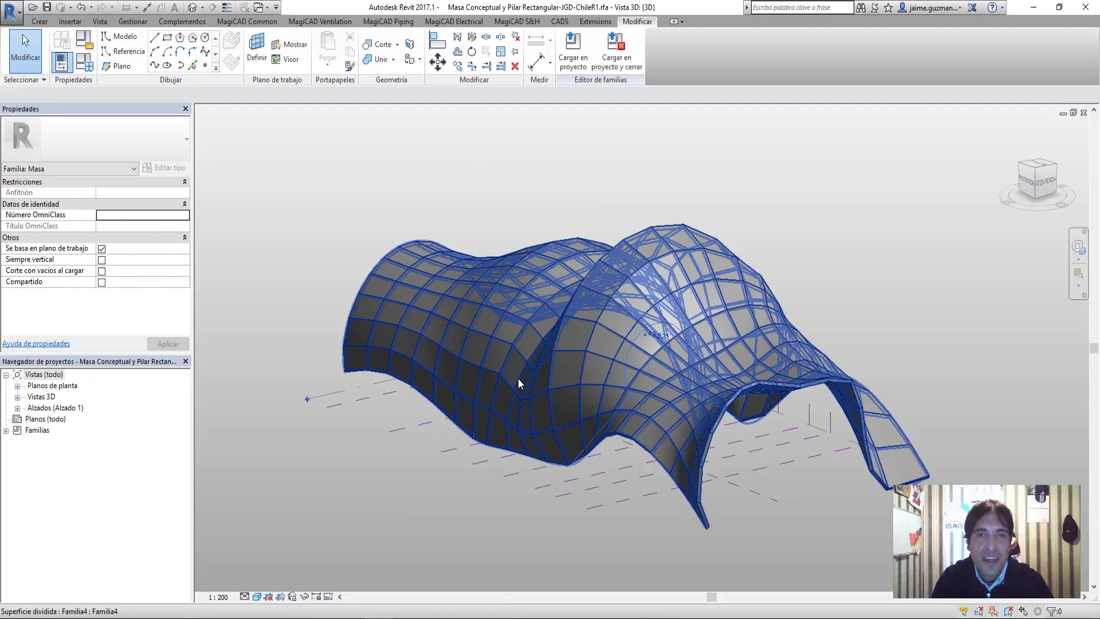
mouse_move(521, 384)
middle_mouse_down("shift")
mouse_move(424, 361)
mouse_move(535, 363)
mouse_move(361, 278)
mouse_move(485, 368)
mouse_move(570, 339)
middle_mouse_up("shift")
Tile the mass and Familia4 3D views with WT, orbit the Familia4 panel box, and pan the mass
key("w")
key("t")
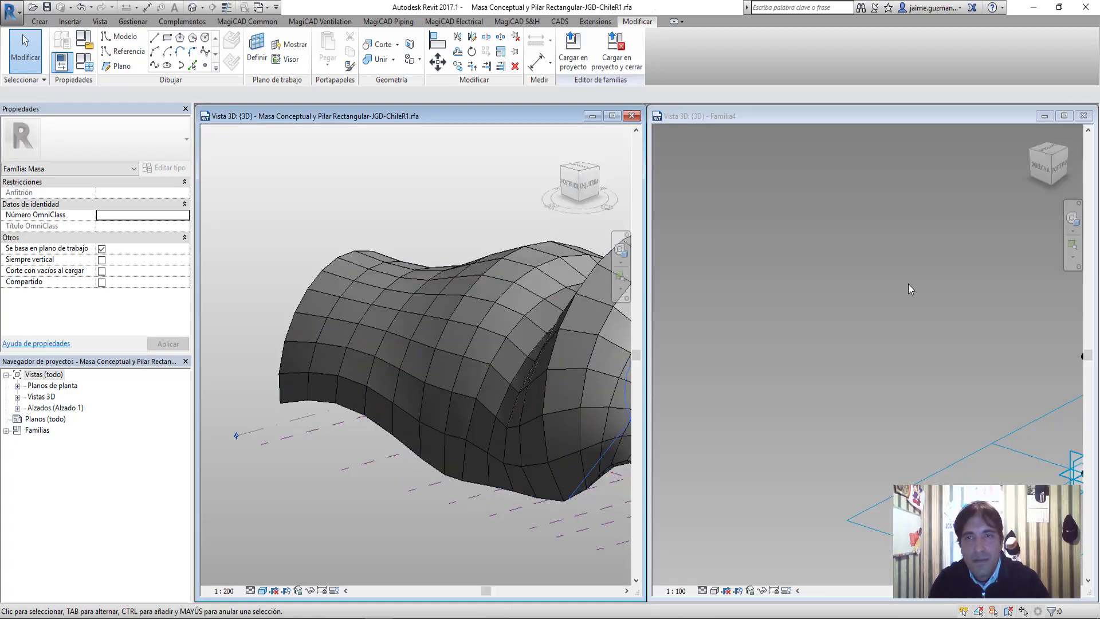
left_click(920, 289)
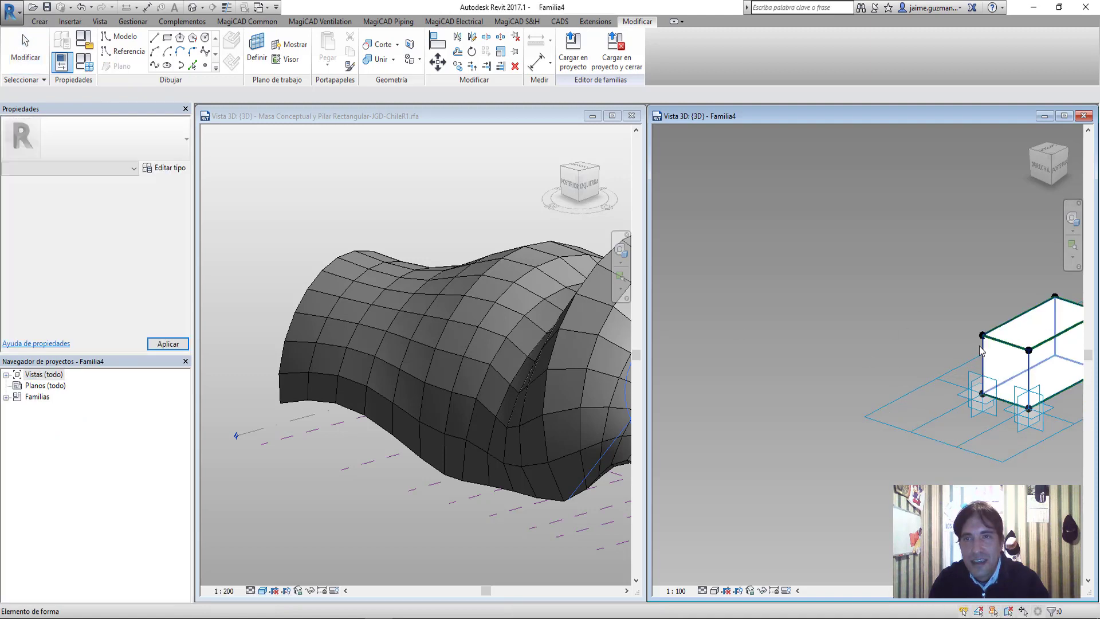
mouse_move(981, 351)
middle_mouse_down()
mouse_move(774, 343)
mouse_move(854, 342)
mouse_move(791, 343)
middle_mouse_up()
middle_click_drag(562, 326, 501, 441, "shift")
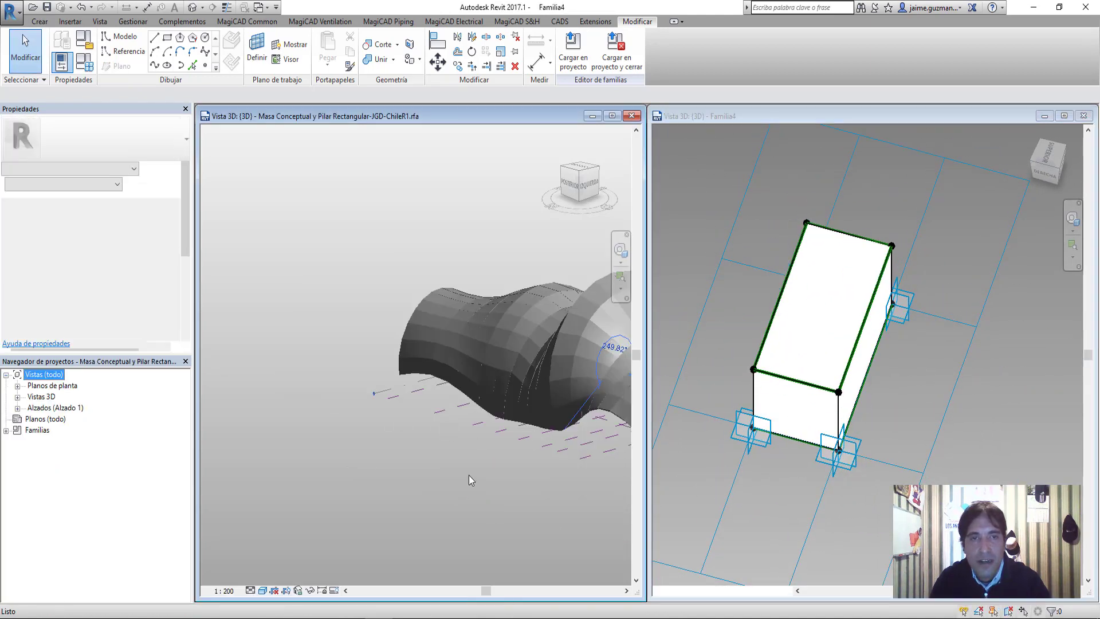
mouse_move(361, 445)
middle_mouse_down()
mouse_move(420, 453)
mouse_move(366, 301)
mouse_move(399, 368)
middle_mouse_up()
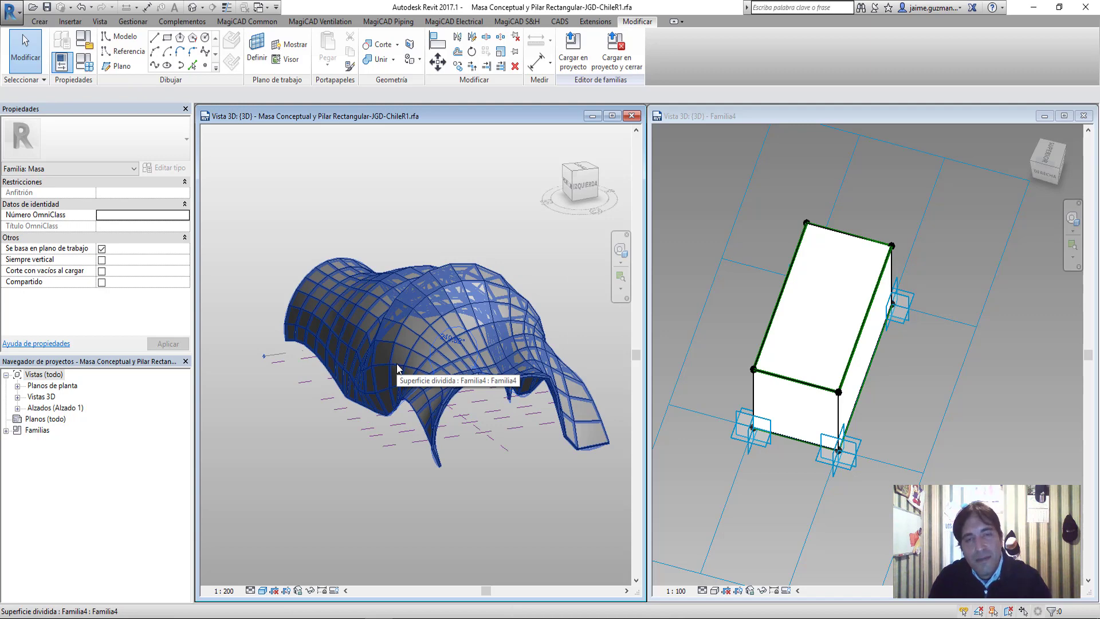